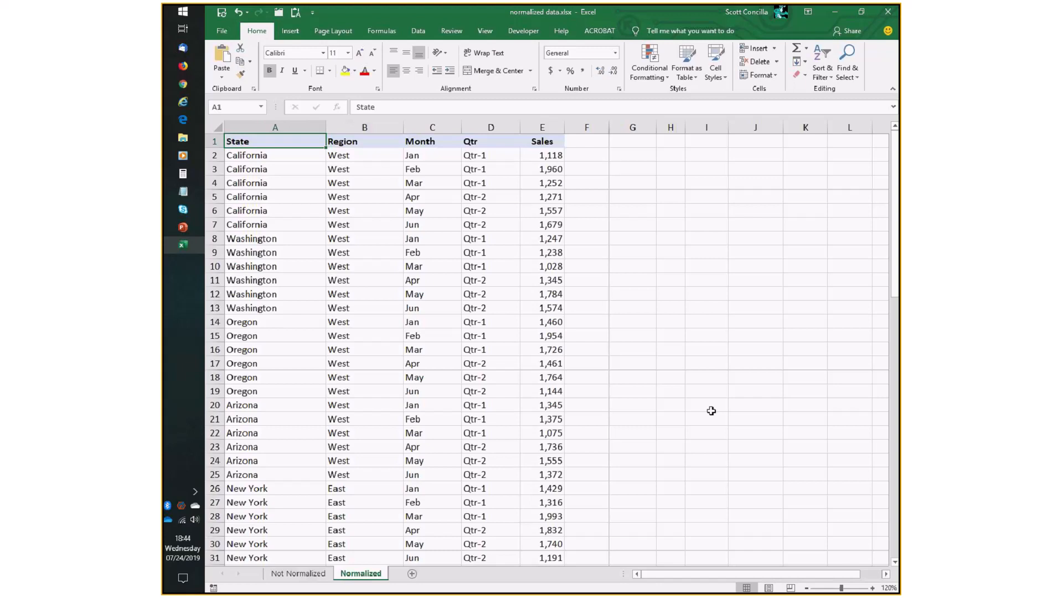
Review the data-layout slide and step across the heading row from State to Sales.
{"action": "key", "text": "alt+Tab"}
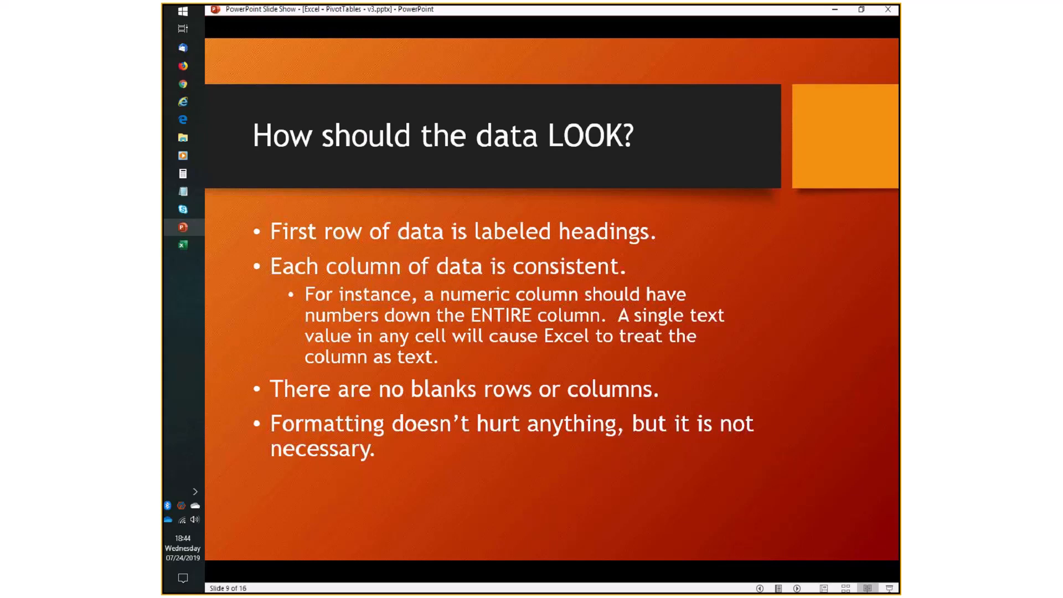
{"action": "key", "text": "alt+Tab"}
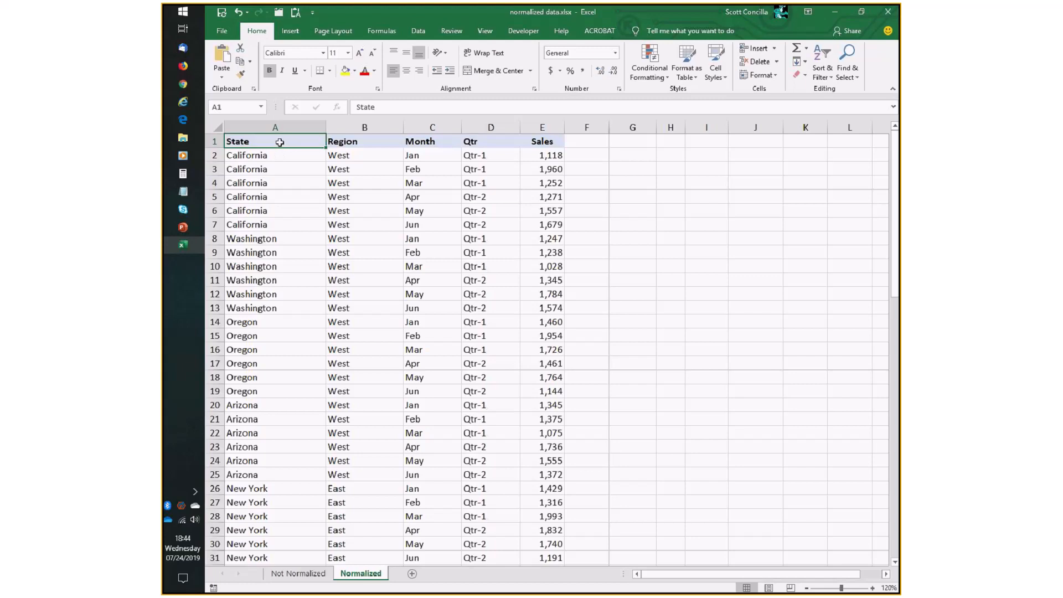
{"action": "key", "text": "Right"}
{"action": "key", "text": "Right"}
{"action": "key", "text": "Right"}
{"action": "key", "text": "Right"}
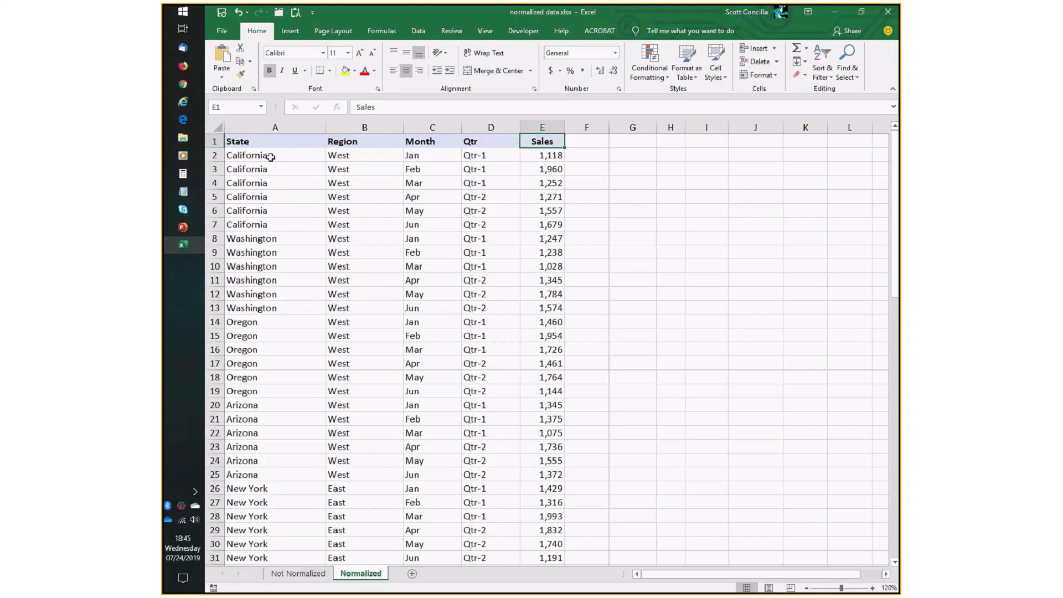
Review the slide again and scroll through the Sales column to the end of the data and back.
{"action": "key", "text": "alt+Tab"}
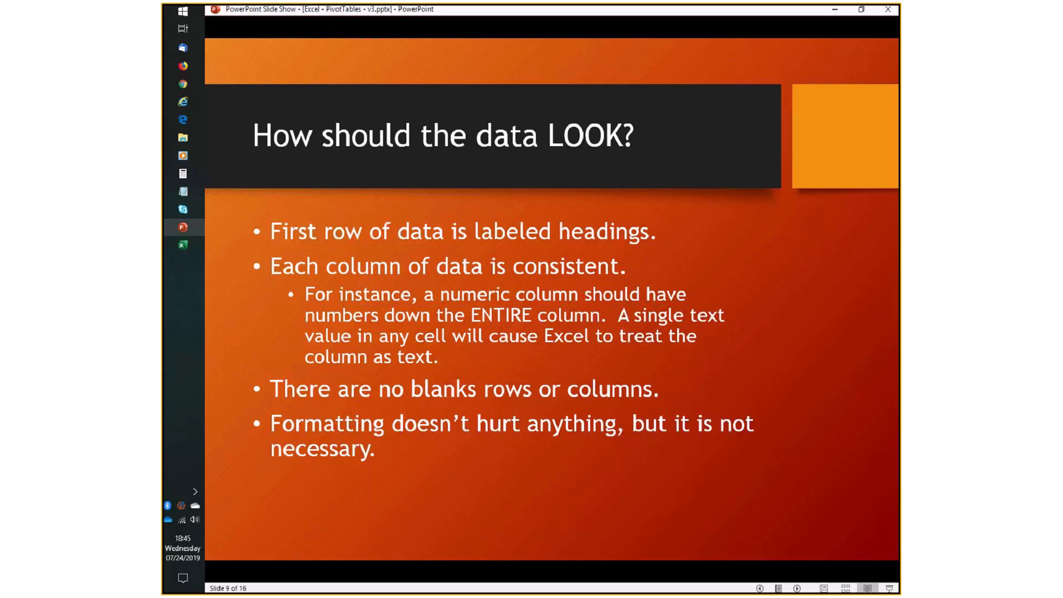
{"action": "key", "text": "alt+Tab"}
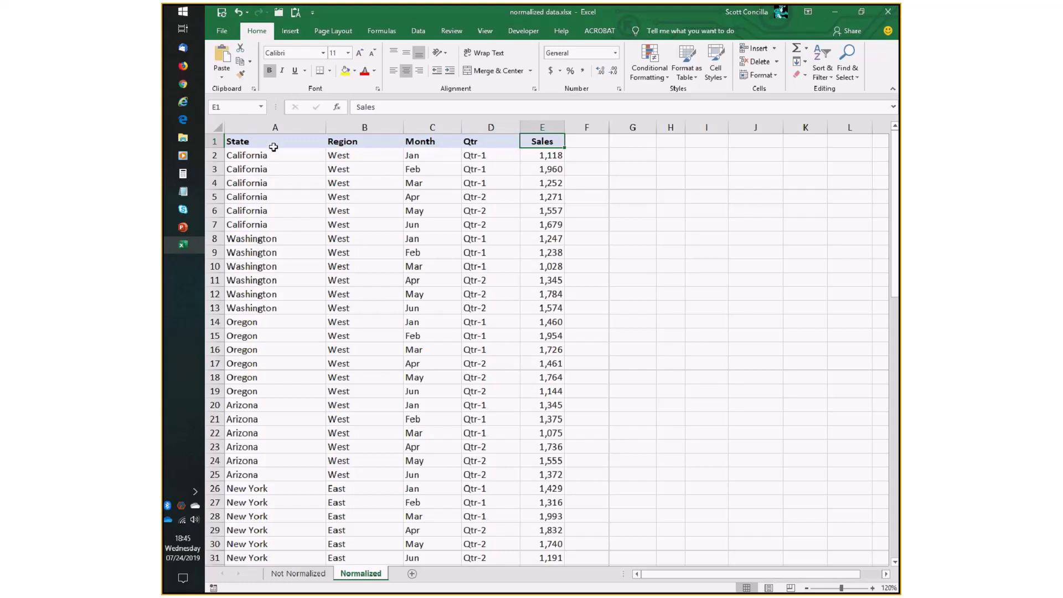
{"action": "left_click", "coordinate": [550, 157]}
{"action": "key", "text": "Return"}
{"action": "scroll", "coordinate": [551, 233], "scroll_direction": "down", "scroll_amount": 5}
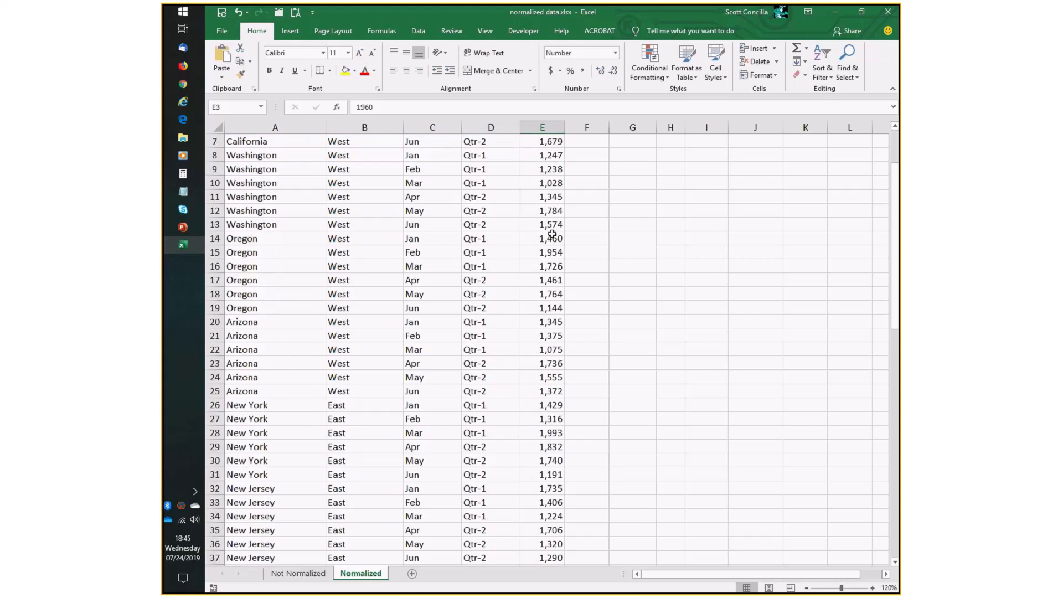
{"action": "scroll", "coordinate": [551, 238], "scroll_direction": "down", "scroll_amount": 14}
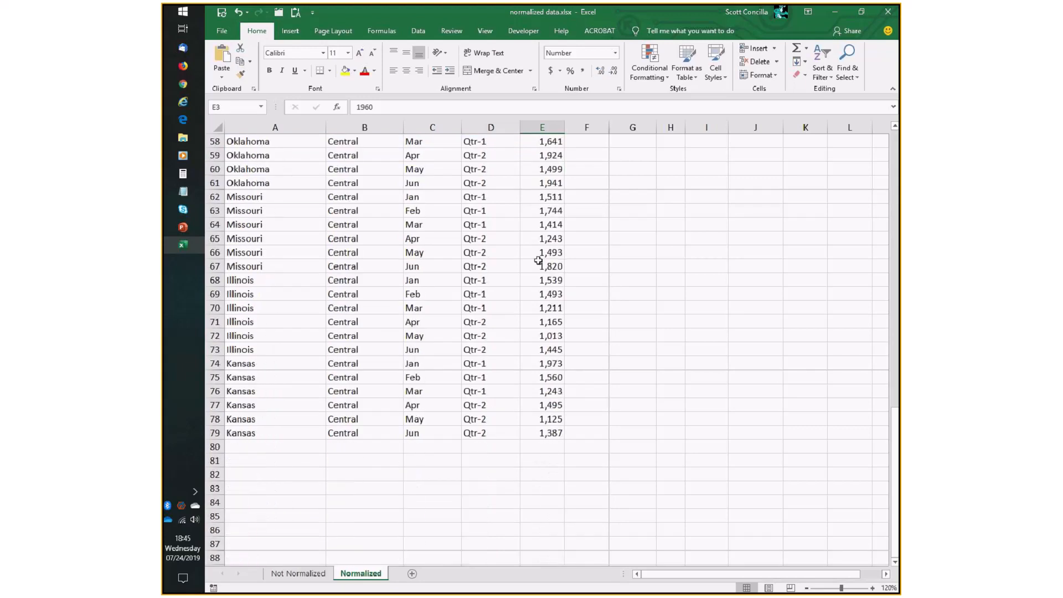
{"action": "scroll", "coordinate": [538, 260], "scroll_direction": "up", "scroll_amount": 4}
{"action": "scroll", "coordinate": [538, 261], "scroll_direction": "up", "scroll_amount": 15}
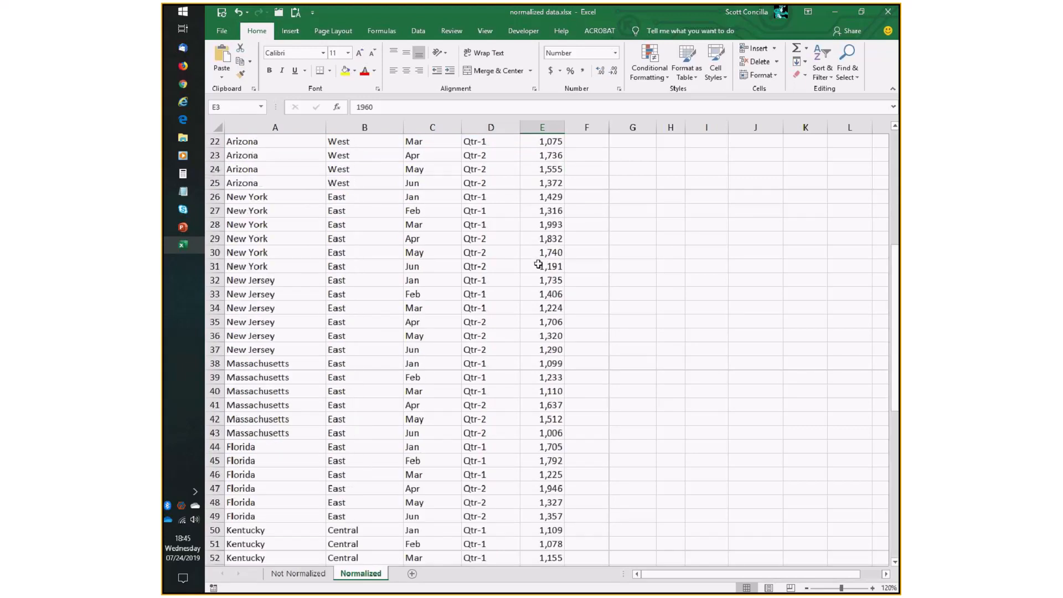
Enter n/a in the first Sales cell for California January.
{"action": "key", "text": "Up"}
{"action": "type", "text": "n/a"}
{"action": "key", "text": "Return"}
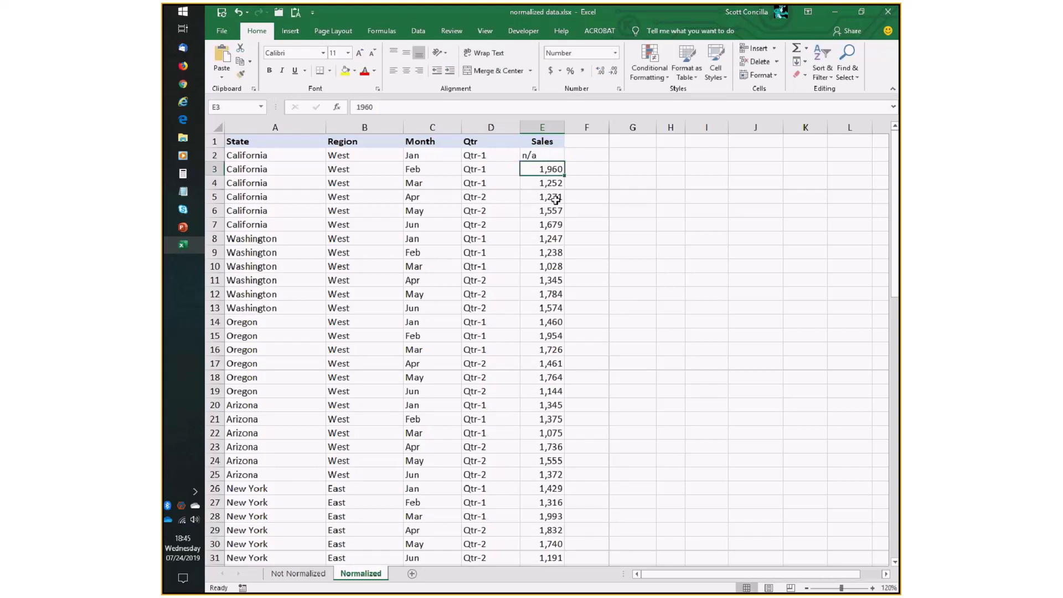
Replace the first Sales value with unknown.
{"action": "key", "text": "Up"}
{"action": "type", "text": "unkow"}
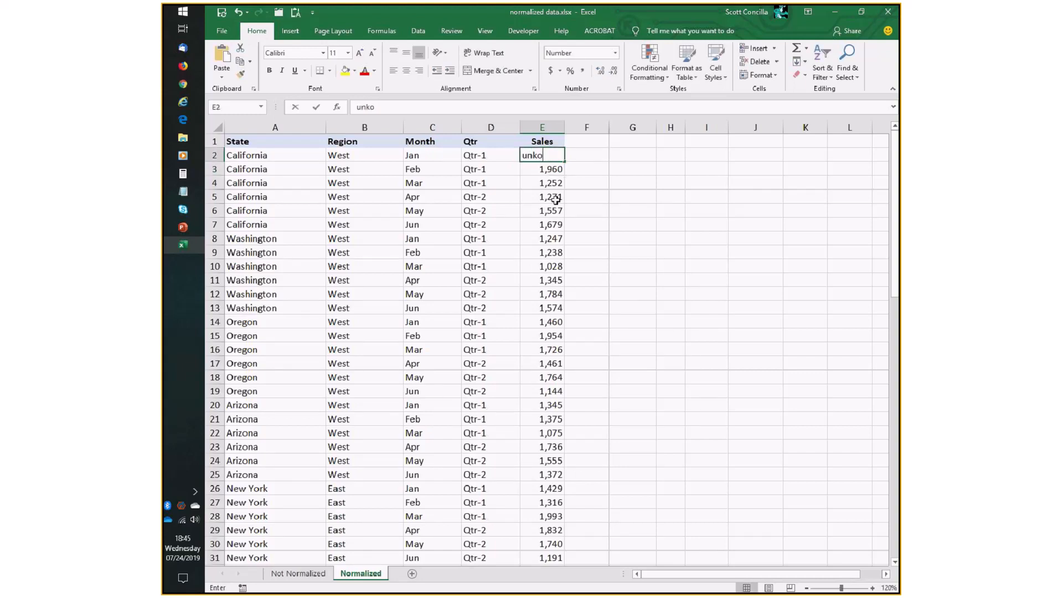
{"action": "key", "text": "BackSpace"}
{"action": "key", "text": "BackSpace"}
{"action": "type", "text": "nown"}
{"action": "key", "text": "Return"}
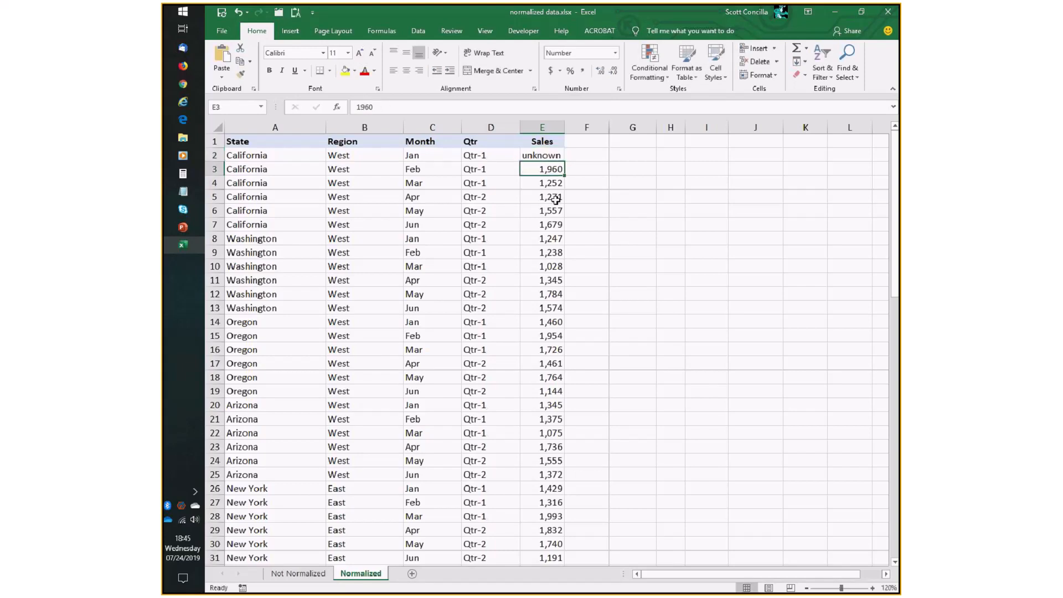
Replace the first Sales value with TBD.
{"action": "key", "text": "Up"}
{"action": "type", "text": "TBD"}
{"action": "key", "text": "ctrl+Return"}
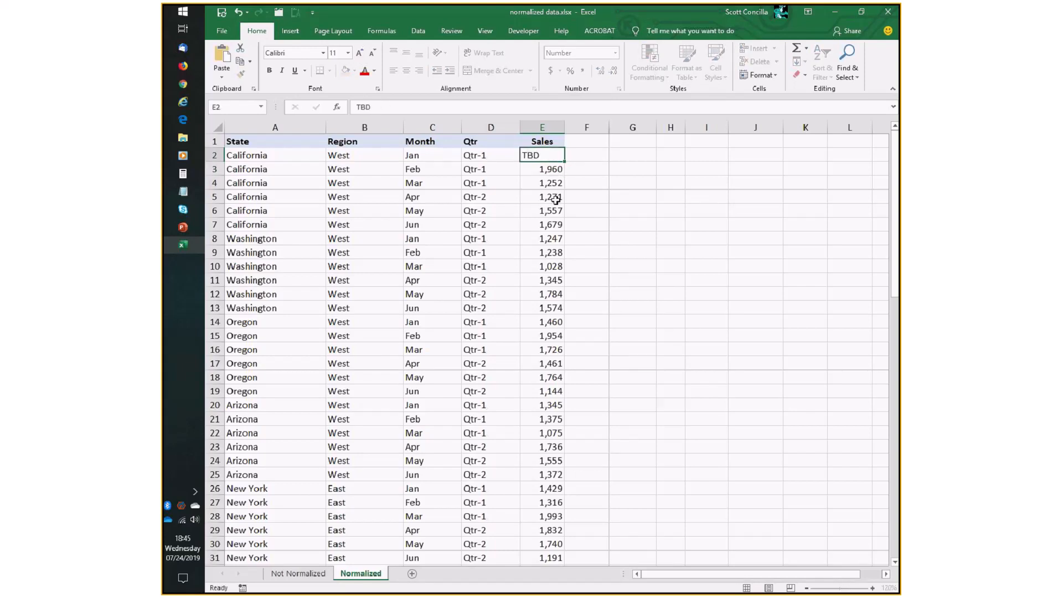
{"action": "key", "text": "Down"}
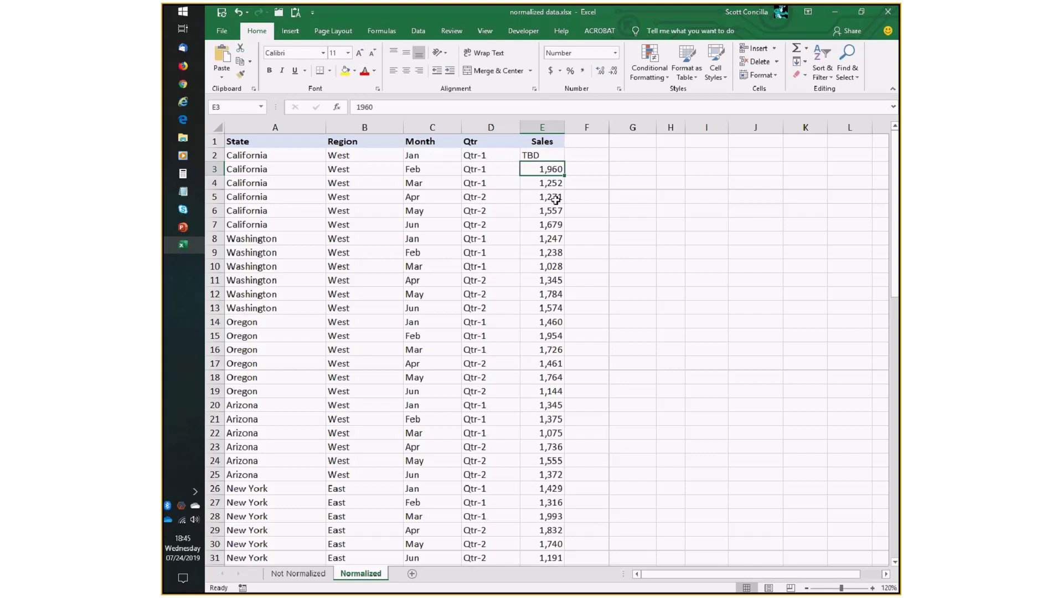
{"action": "key", "text": "Up"}
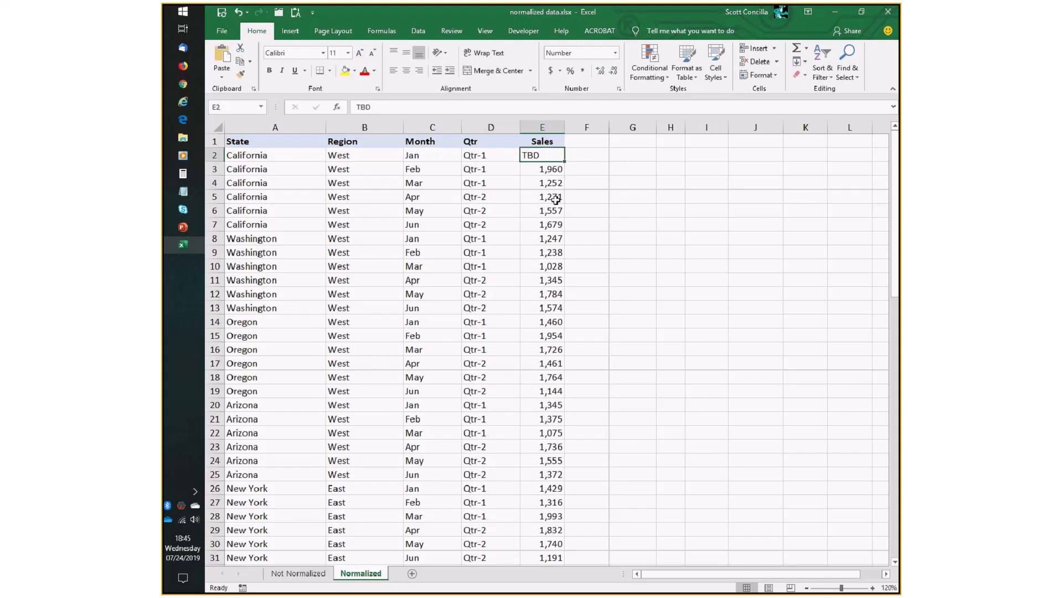
Clear the first Sales cell and enter 0 in it.
{"action": "key", "text": "Delete"}
{"action": "type", "text": "0"}
{"action": "key", "text": "Return"}
{"action": "key", "text": "Up"}
Undo the last four edits to the first Sales cell.
{"action": "key", "text": "ctrl+z"}
{"action": "key", "text": "ctrl+z"}
{"action": "key", "text": "ctrl+z"}
{"action": "key", "text": "ctrl+z"}
Insert a blank column before the Qtr column and delete it again.
{"action": "key", "text": "alt+Tab"}
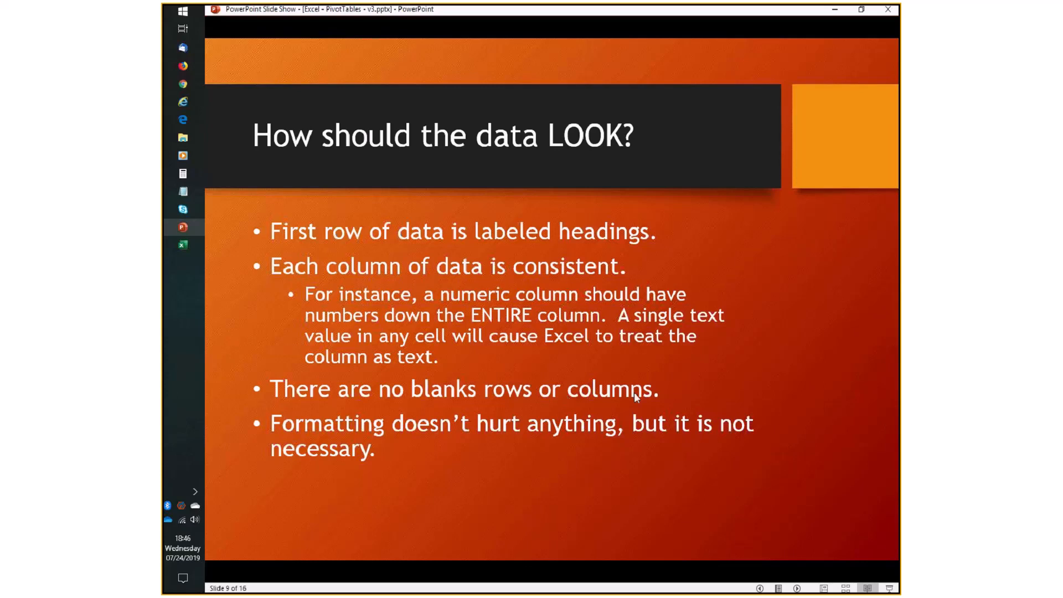
{"action": "key", "text": "alt+Tab"}
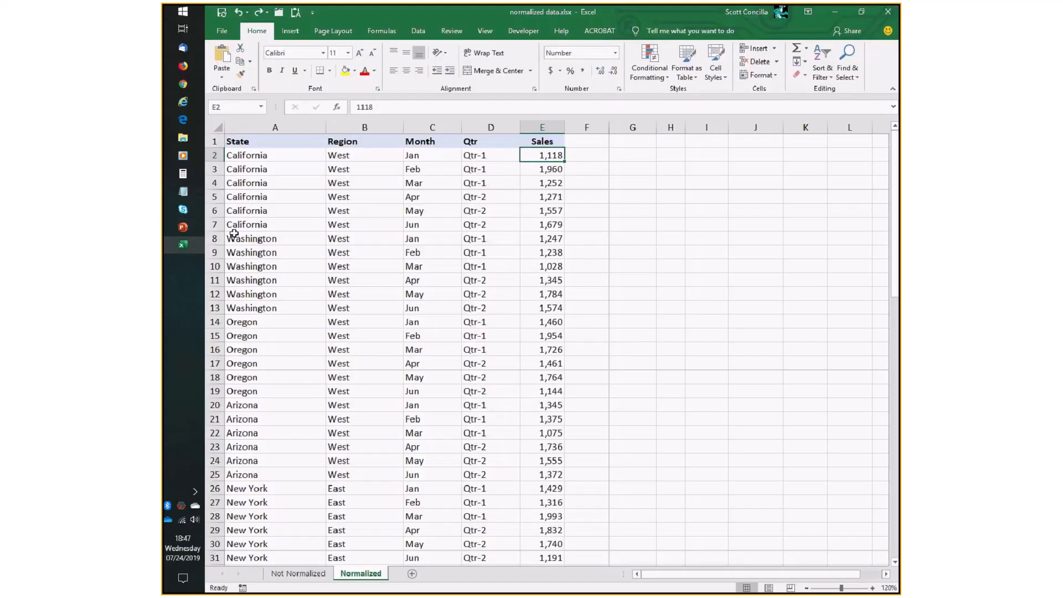
{"action": "right_click", "coordinate": [490, 127]}
{"action": "left_click", "coordinate": [515, 205]}
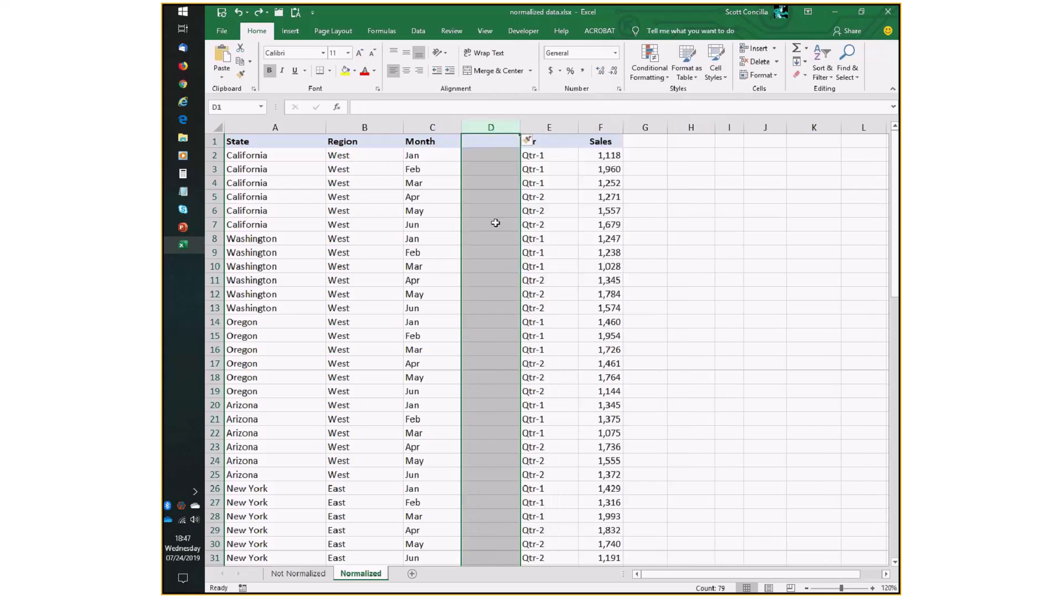
{"action": "left_click", "coordinate": [498, 238]}
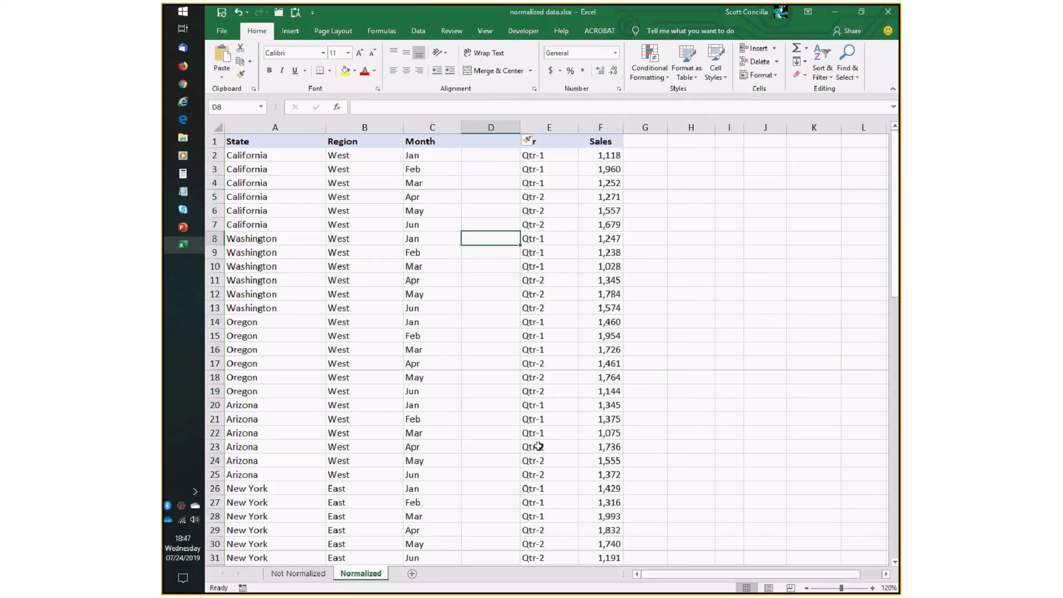
{"action": "left_click_drag", "start_coordinate": [470, 147], "coordinate": [499, 422]}
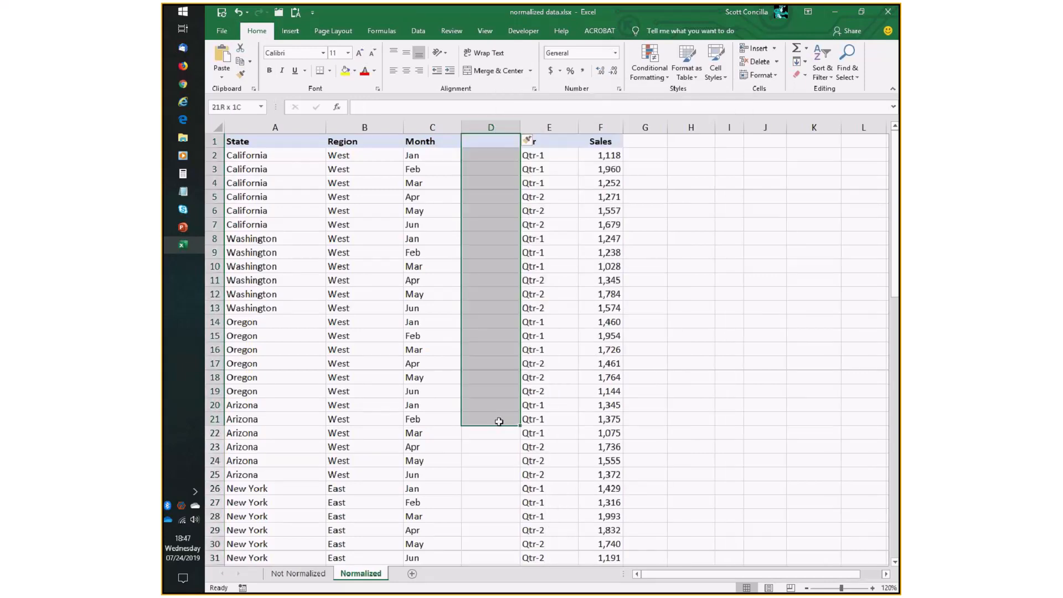
{"action": "left_click", "coordinate": [490, 126]}
{"action": "key", "text": "ctrl+minus"}
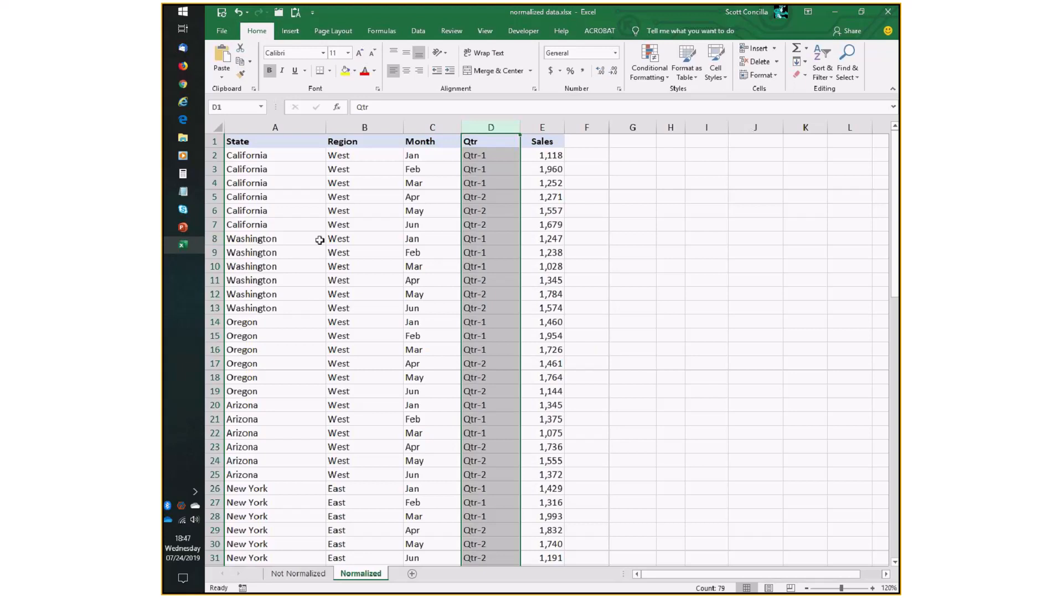
Insert blank rows above the first Washington row and the first Oregon row.
{"action": "left_click", "coordinate": [275, 241]}
{"action": "left_click", "coordinate": [212, 238]}
{"action": "right_click", "coordinate": [212, 238]}
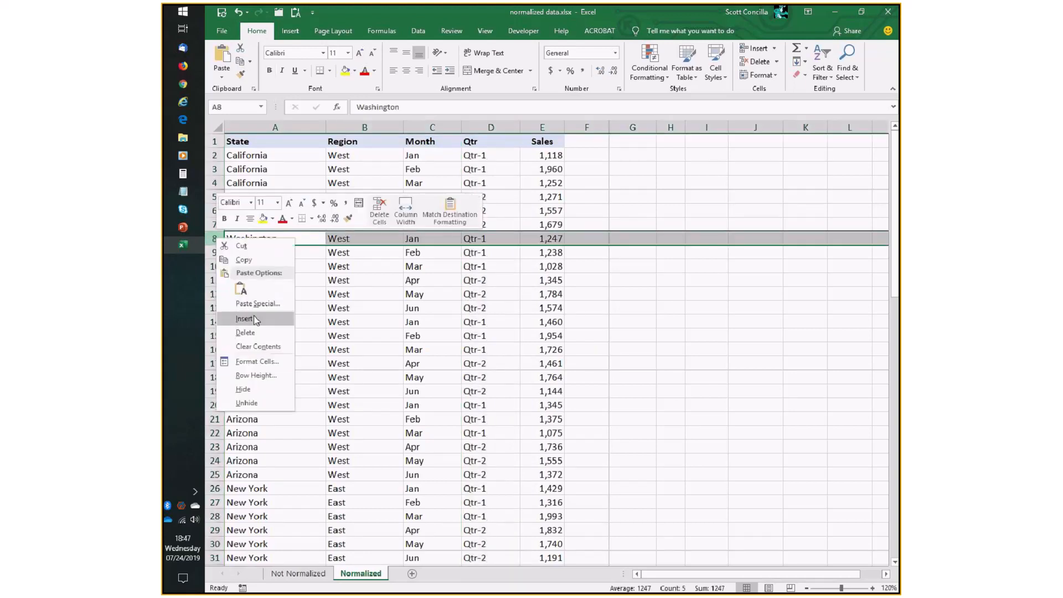
{"action": "left_click", "coordinate": [255, 319]}
{"action": "left_click", "coordinate": [214, 336]}
{"action": "right_click", "coordinate": [214, 335]}
{"action": "left_click", "coordinate": [247, 416]}
{"action": "left_click", "coordinate": [273, 403]}
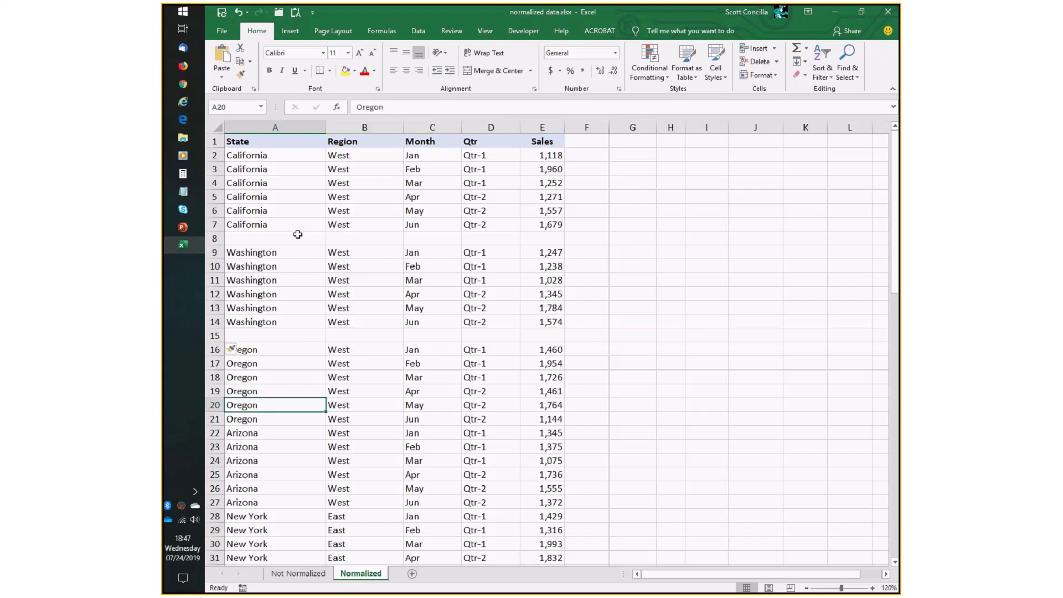
Select the blank row and the California block to examine the data's extent.
{"action": "left_click_drag", "start_coordinate": [293, 237], "coordinate": [490, 238]}
{"action": "left_click_drag", "start_coordinate": [551, 251], "coordinate": [550, 279]}
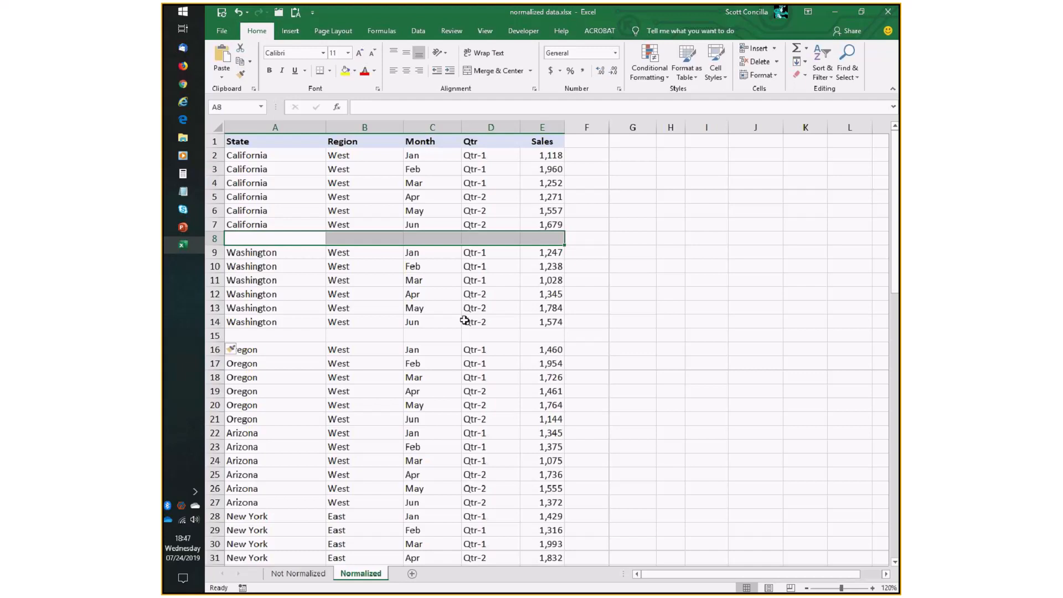
{"action": "left_click_drag", "start_coordinate": [282, 143], "coordinate": [552, 226]}
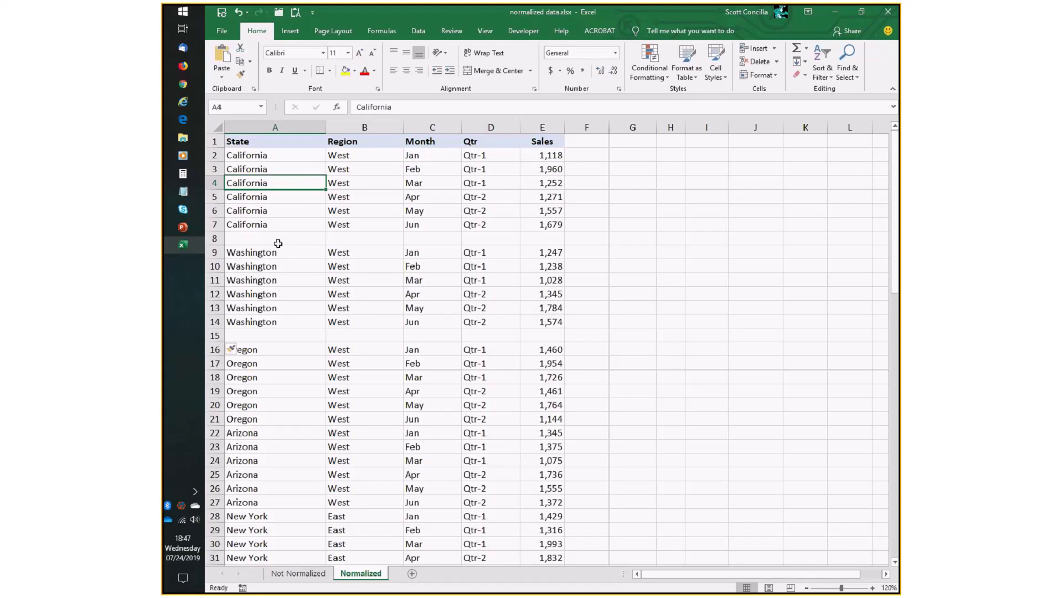
Delete the two blank rows between the state blocks.
{"action": "right_click", "coordinate": [211, 239]}
{"action": "left_click", "coordinate": [224, 328]}
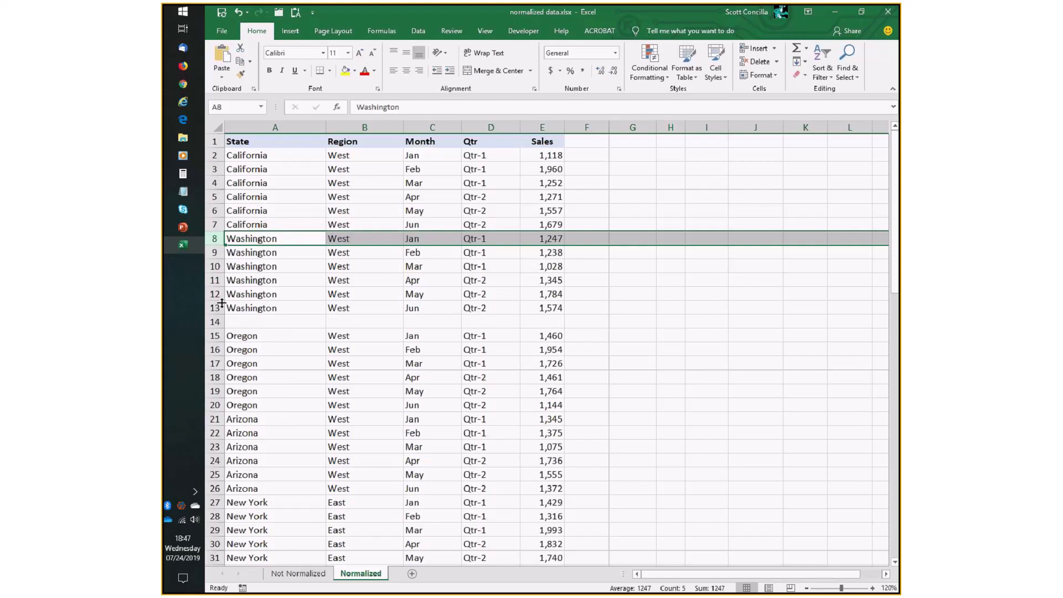
{"action": "right_click", "coordinate": [214, 322]}
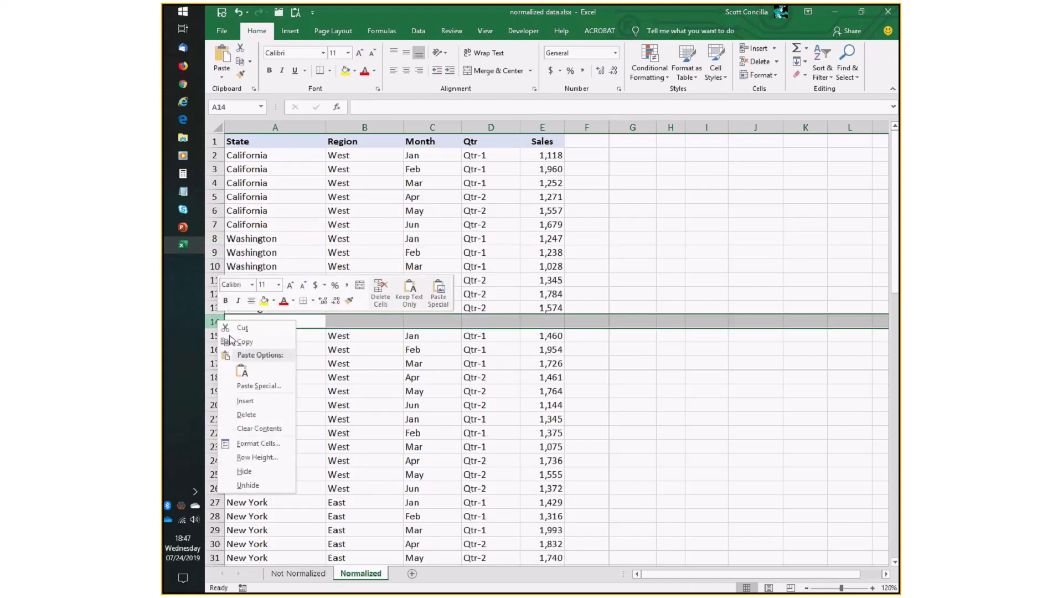
{"action": "left_click", "coordinate": [246, 415]}
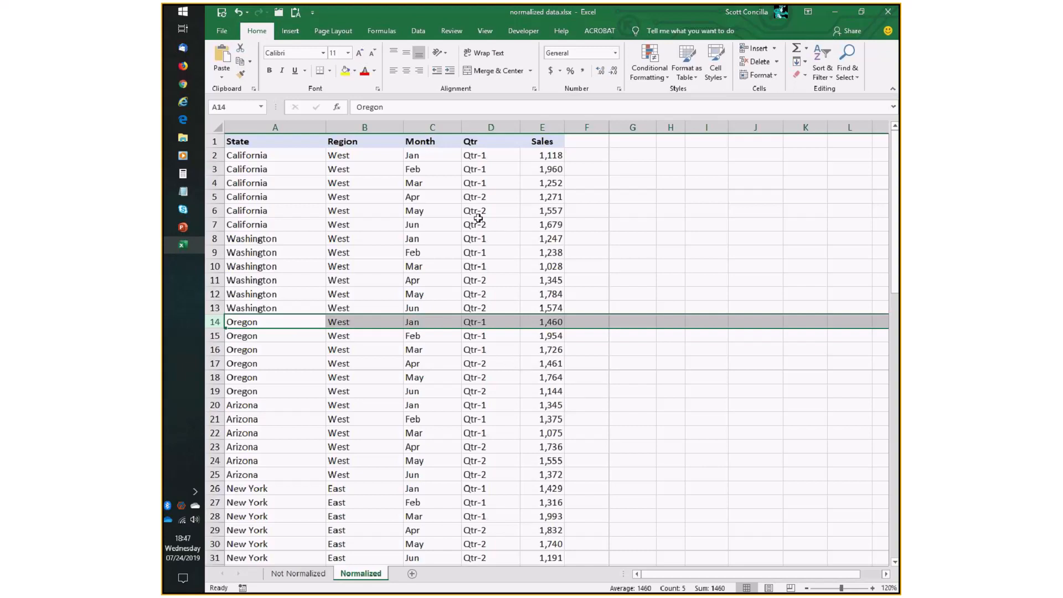
Clear the Sales value for California May and undo the deletion.
{"action": "left_click", "coordinate": [438, 212]}
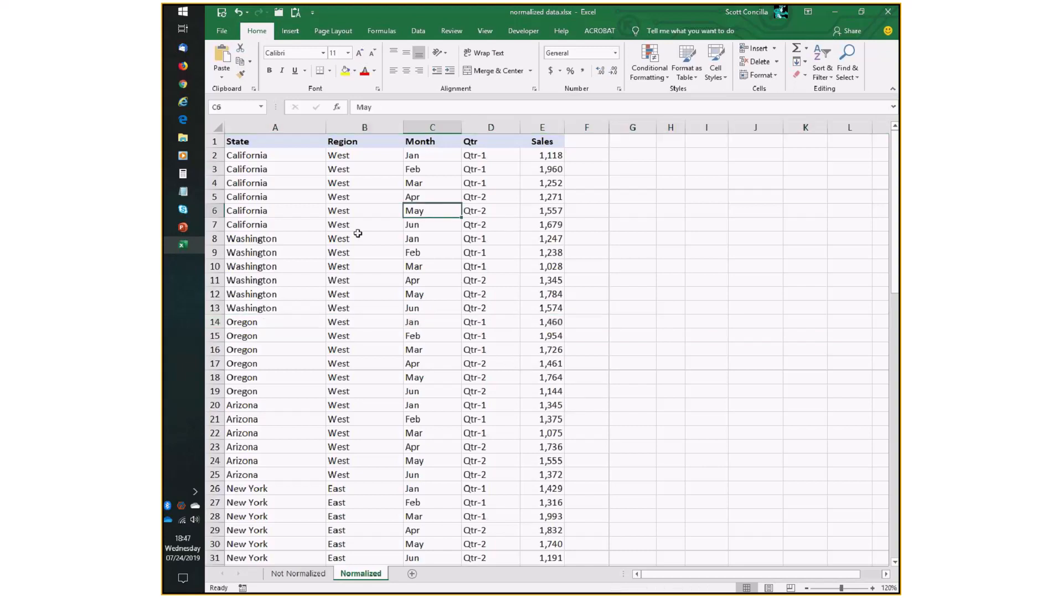
{"action": "left_click", "coordinate": [534, 211]}
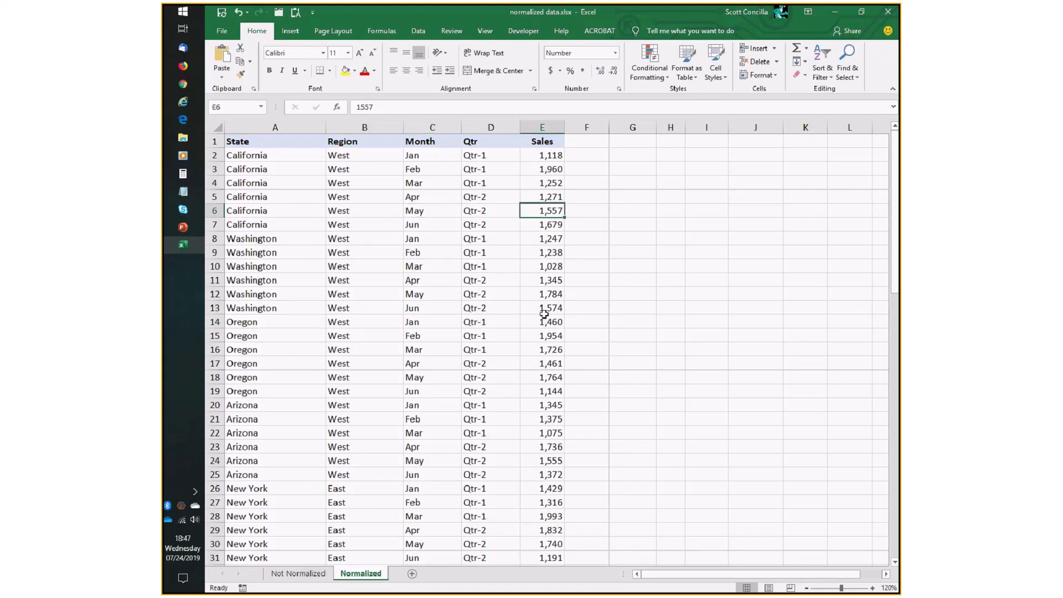
{"action": "key", "text": "Delete"}
{"action": "key", "text": "ctrl+z"}
Clear Region through Sales in the California May row and undo the deletion.
{"action": "left_click_drag", "start_coordinate": [344, 210], "coordinate": [548, 210]}
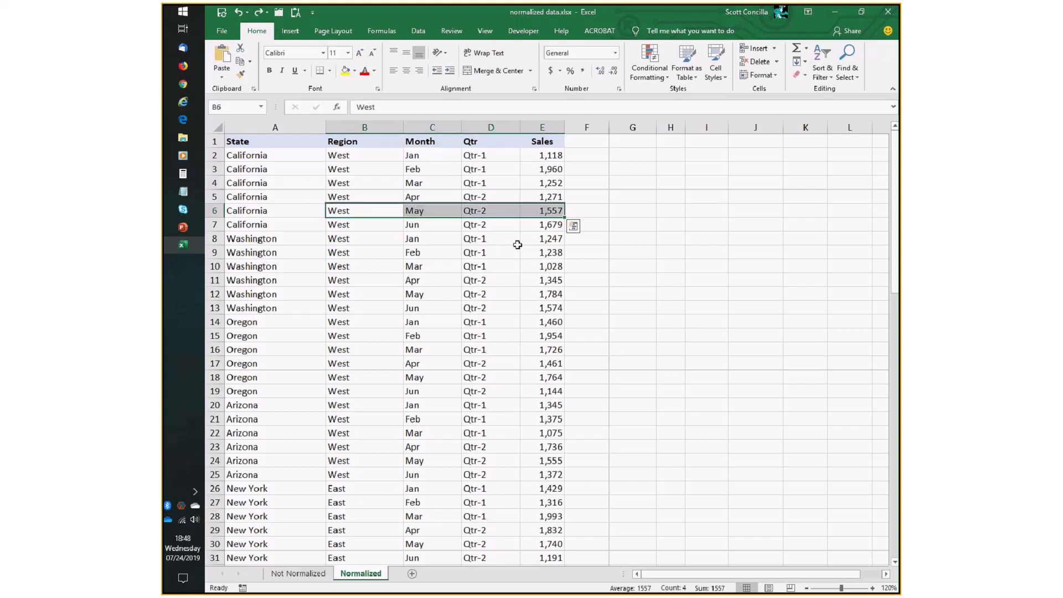
{"action": "key", "text": "Delete"}
{"action": "key", "text": "Left"}
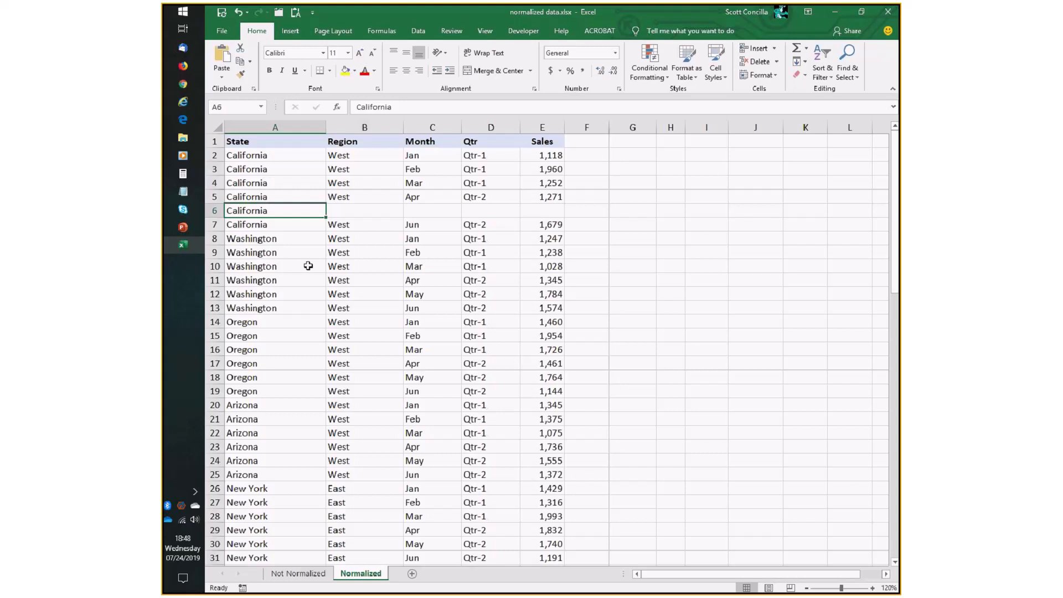
{"action": "key", "text": "ctrl+z"}
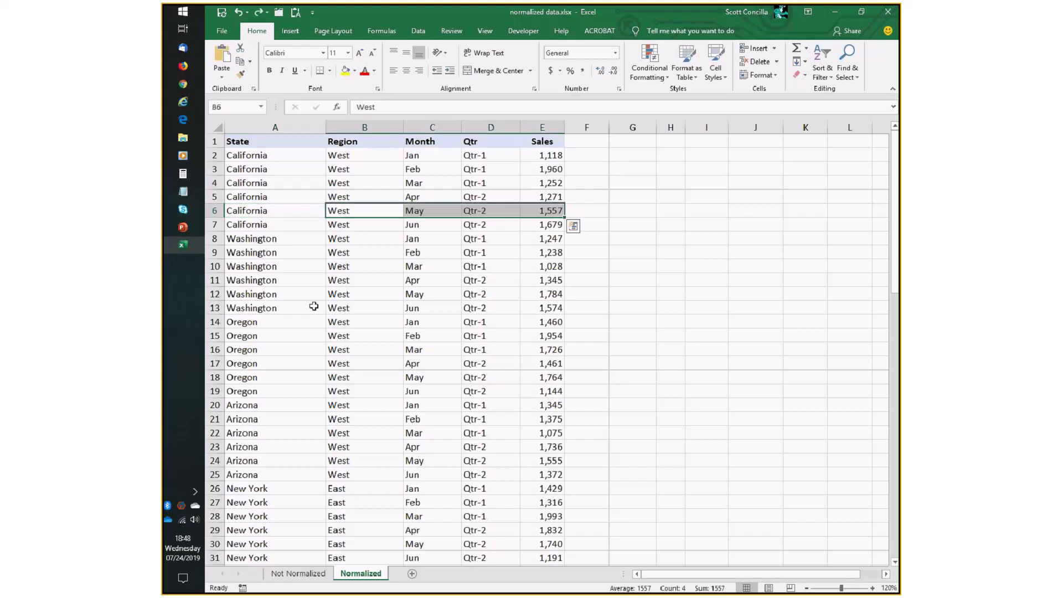
Review the data-layout slide again and scroll down the data.
{"action": "key", "text": "alt+Tab"}
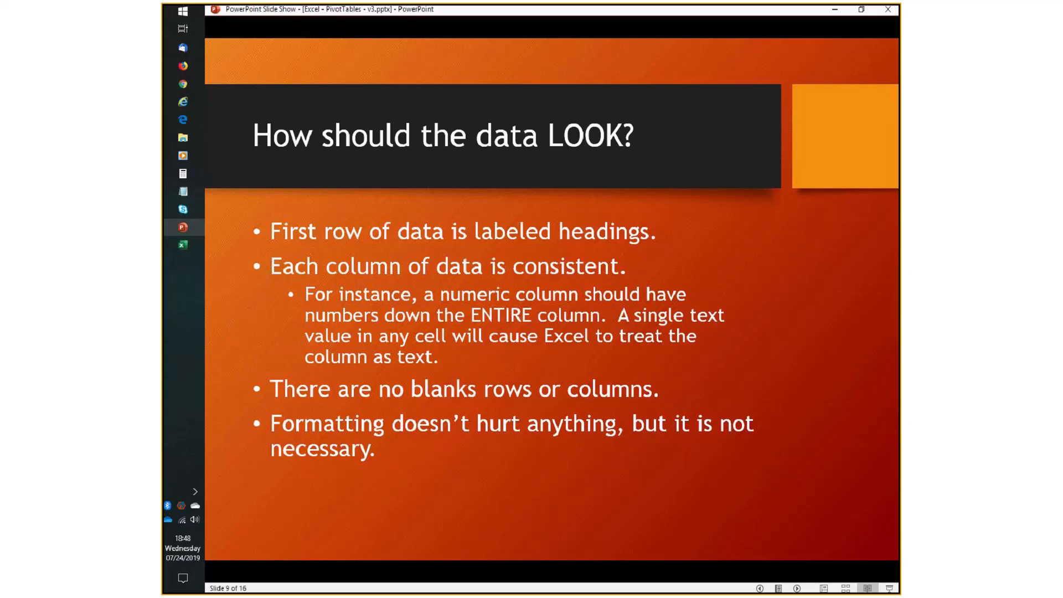
{"action": "key", "text": "alt+Tab"}
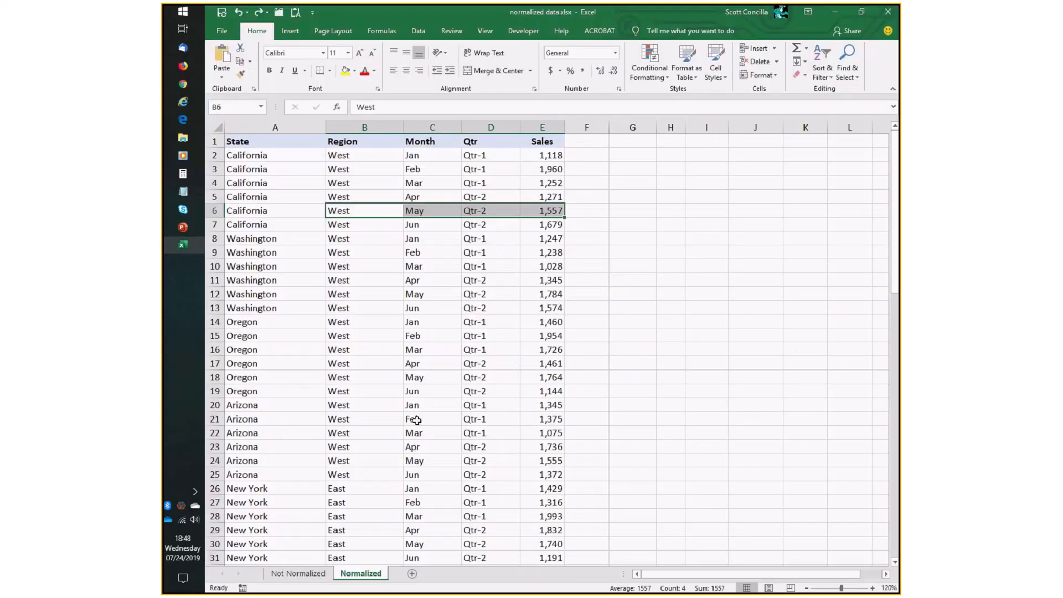
{"action": "scroll", "coordinate": [347, 441], "scroll_direction": "down", "scroll_amount": 1}
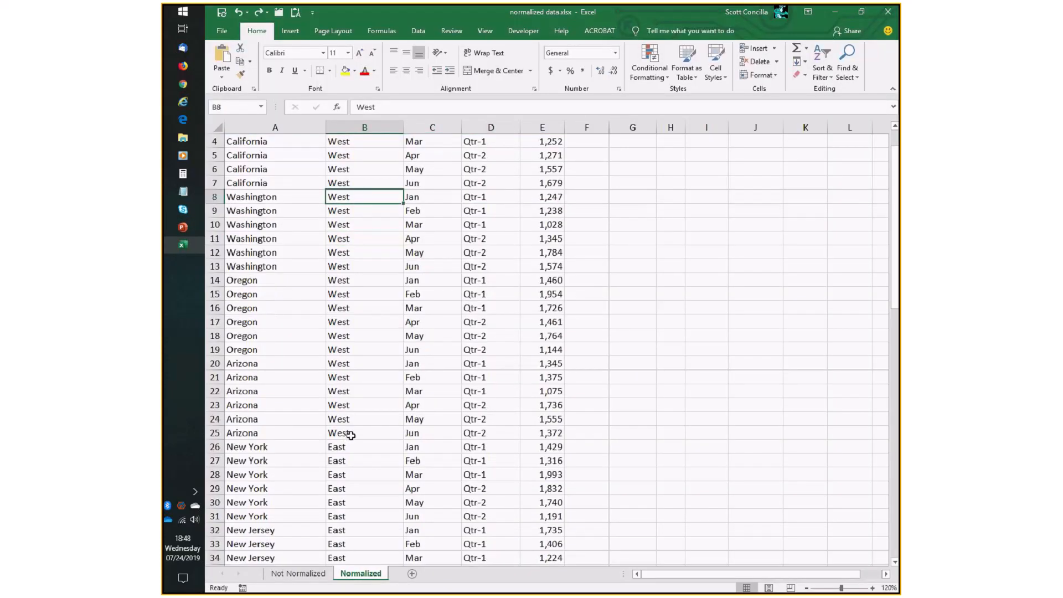
Select the heading row from State to Sales to point out the labelled headings, then select a Qtr cell.
{"action": "scroll", "coordinate": [351, 436], "scroll_direction": "up", "scroll_amount": 1}
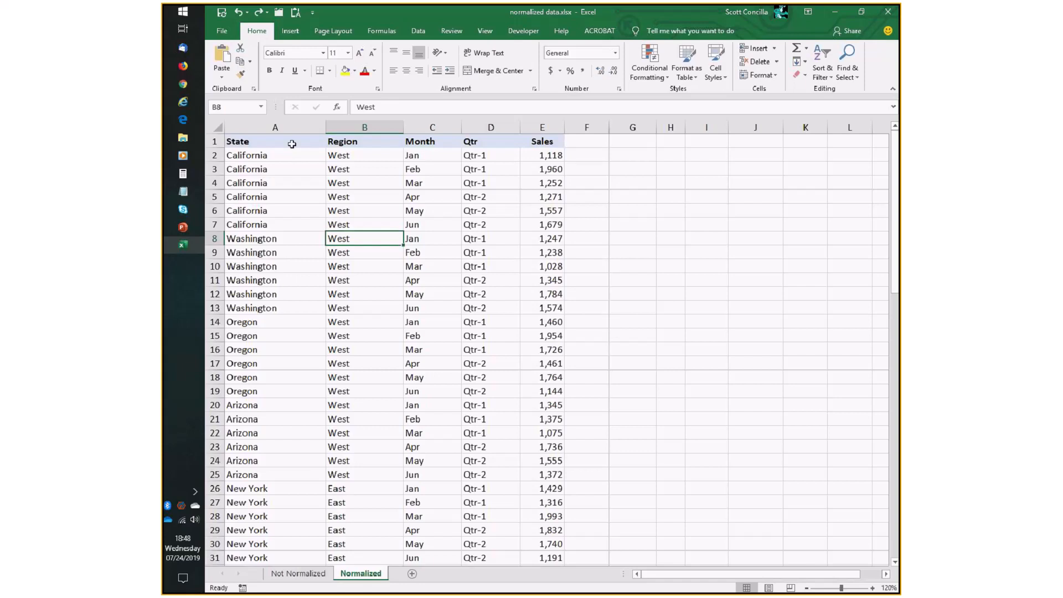
{"action": "left_click_drag", "start_coordinate": [291, 144], "coordinate": [534, 144]}
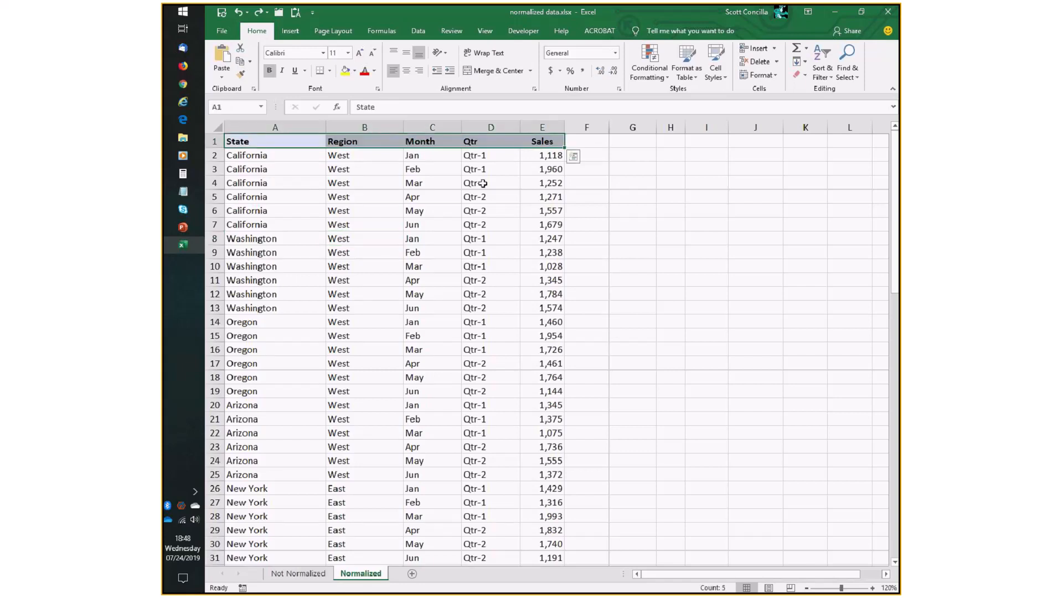
{"action": "left_click", "coordinate": [482, 183]}
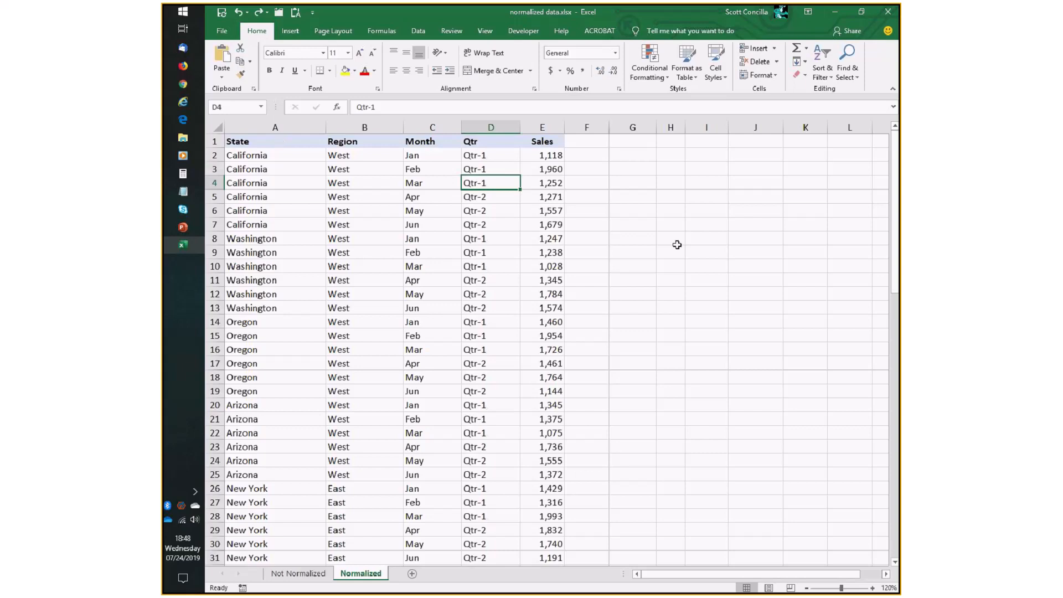
Switch to the PowerPoint slide show and advance to the 'How should the data be ORGANIZED?' slide.
{"action": "key", "text": "alt+Tab"}
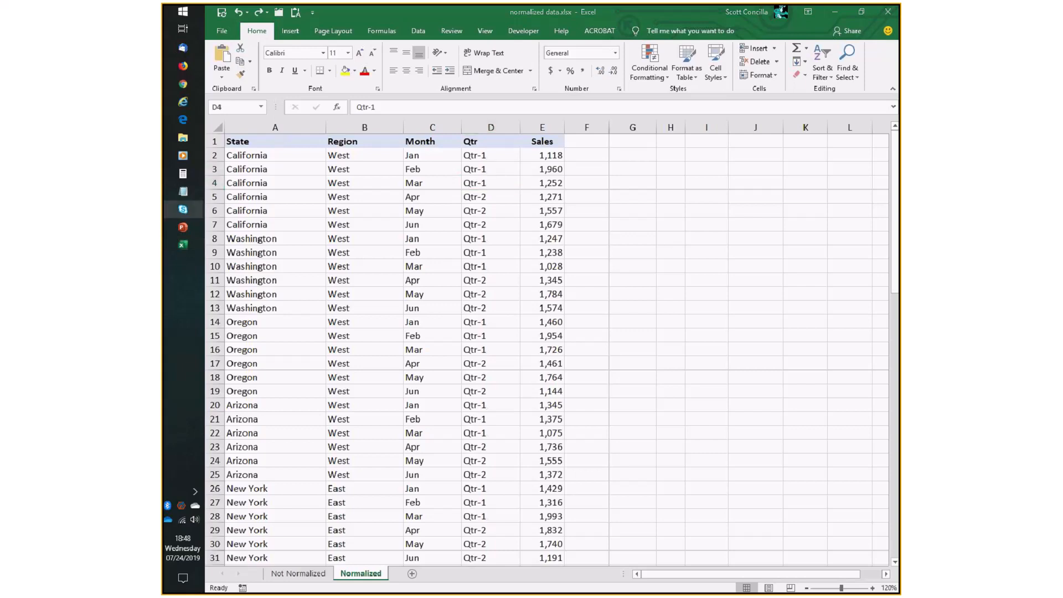
{"action": "left_click", "coordinate": [423, 274]}
{"action": "key", "text": "alt+Tab"}
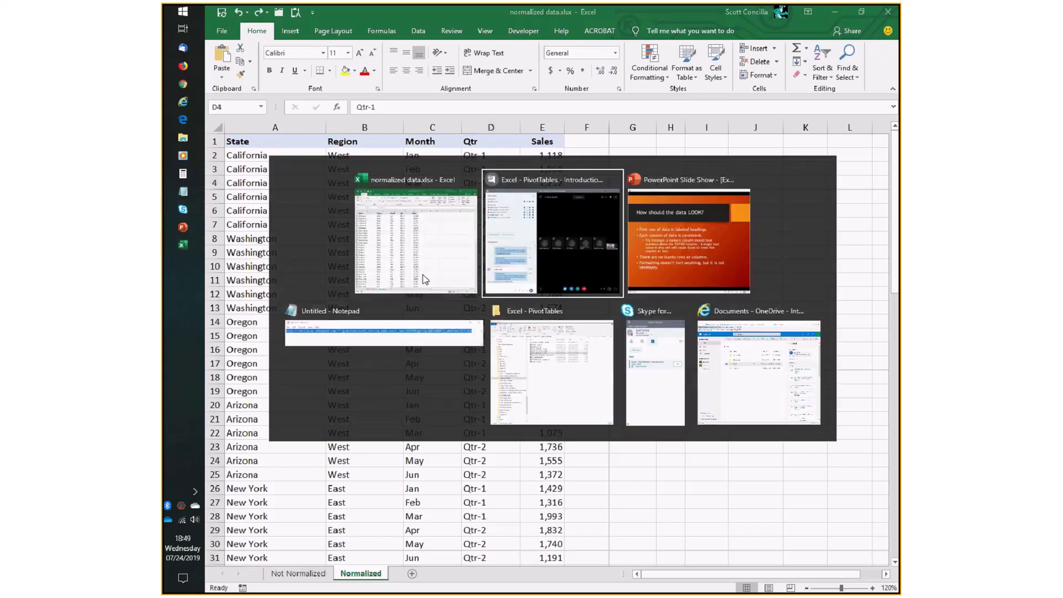
{"action": "key", "text": "alt+Tab"}
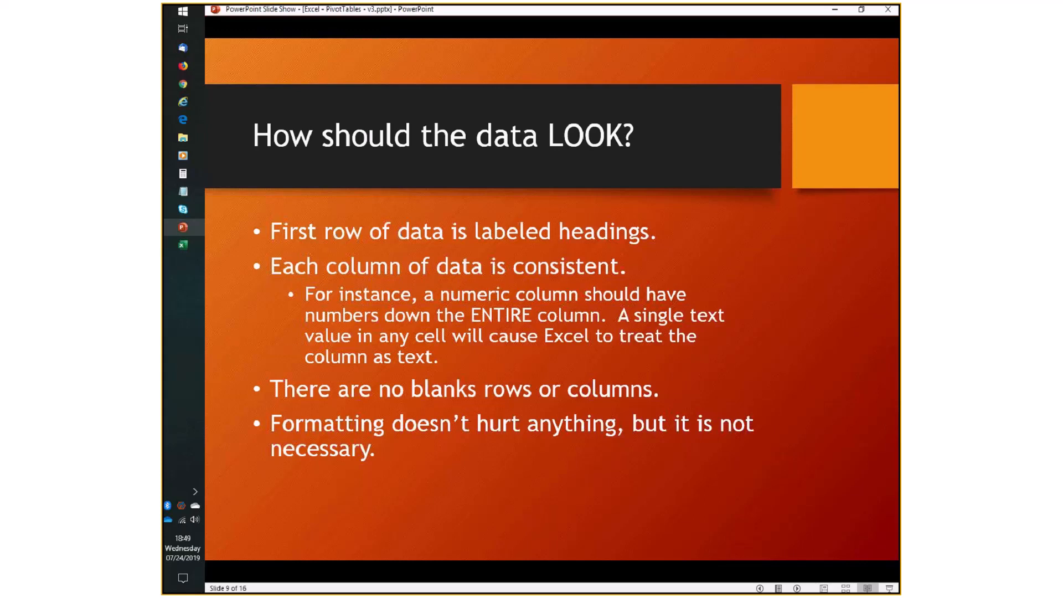
{"action": "key", "text": "Right"}
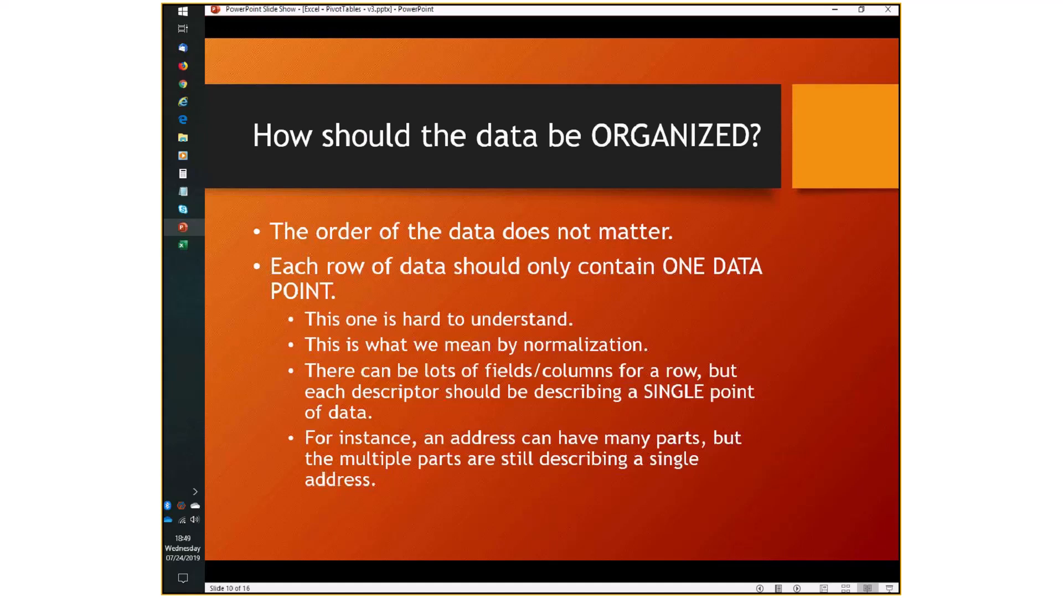
Return to the workbook, select the six Washington cells in the State column, and scroll through the data.
{"action": "key", "text": "alt+Tab"}
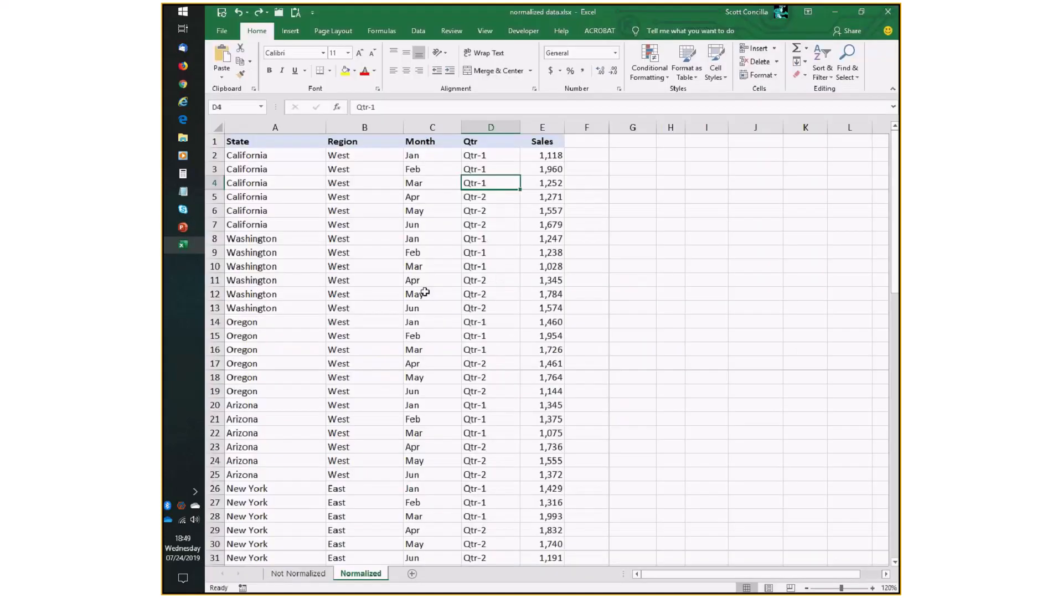
{"action": "scroll", "coordinate": [424, 291], "scroll_direction": "down", "scroll_amount": 10}
{"action": "scroll", "coordinate": [409, 276], "scroll_direction": "up", "scroll_amount": 10}
{"action": "left_click", "coordinate": [274, 158]}
{"action": "left_click_drag", "start_coordinate": [274, 157], "coordinate": [280, 305]}
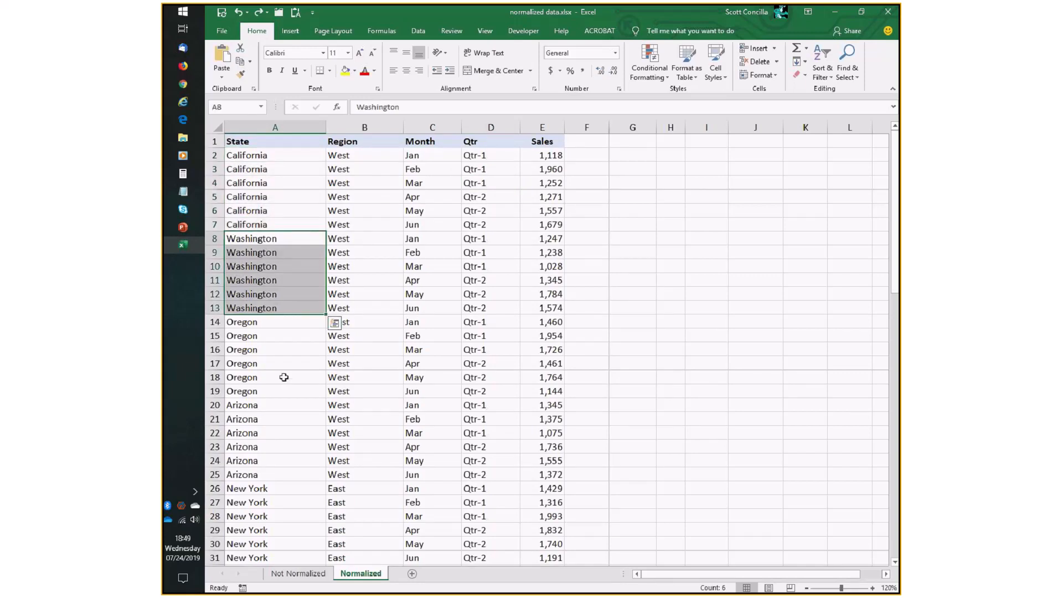
{"action": "scroll", "coordinate": [284, 377], "scroll_direction": "down", "scroll_amount": 5}
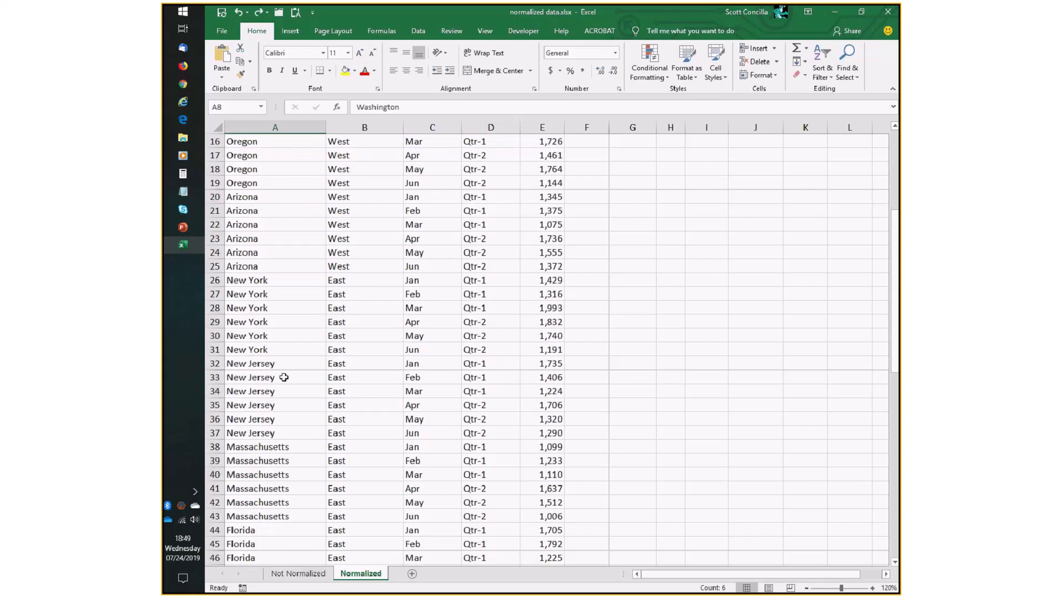
{"action": "scroll", "coordinate": [283, 377], "scroll_direction": "down", "scroll_amount": 12}
{"action": "scroll", "coordinate": [285, 375], "scroll_direction": "up", "scroll_amount": 9}
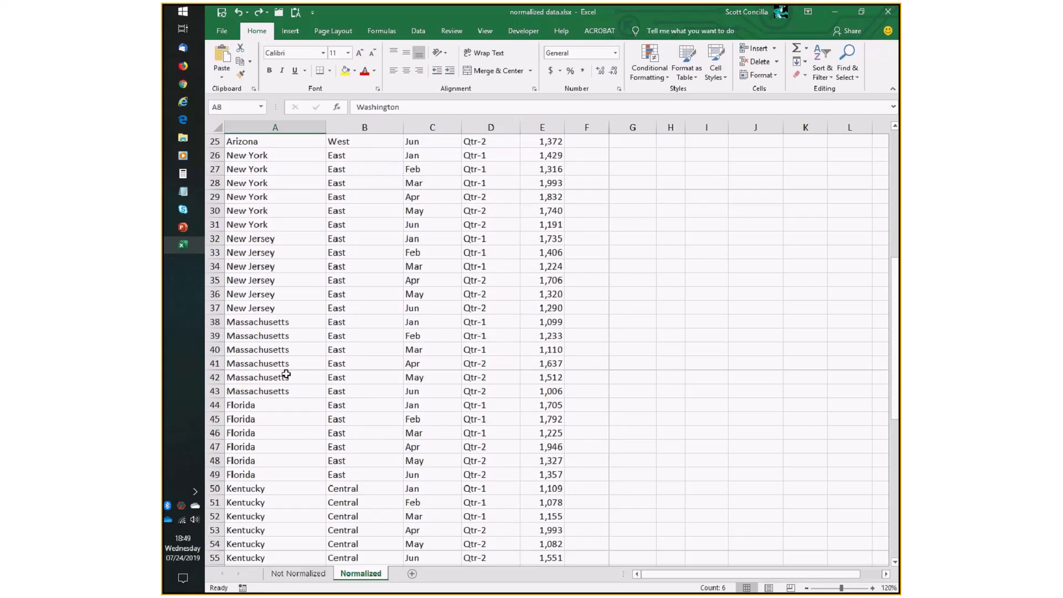
{"action": "scroll", "coordinate": [285, 374], "scroll_direction": "up", "scroll_amount": 8}
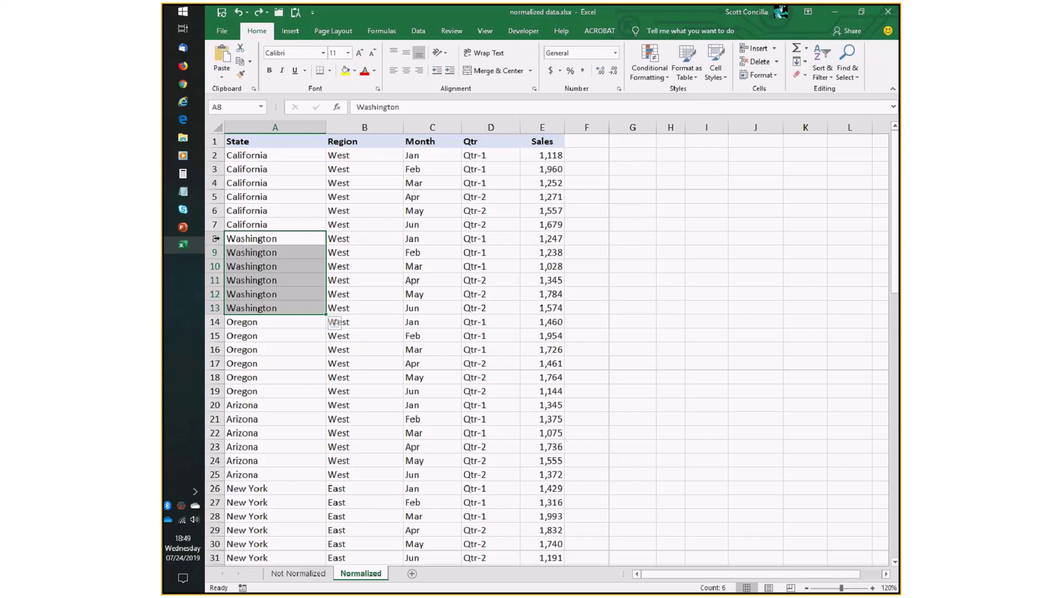
Select the first two Washington rows from State to Sales and scroll through the data to examine one data point per row.
{"action": "left_click", "coordinate": [262, 241]}
{"action": "left_click_drag", "start_coordinate": [262, 240], "coordinate": [526, 252]}
{"action": "scroll", "coordinate": [480, 298], "scroll_direction": "down", "scroll_amount": 7}
{"action": "scroll", "coordinate": [479, 298], "scroll_direction": "down", "scroll_amount": 8}
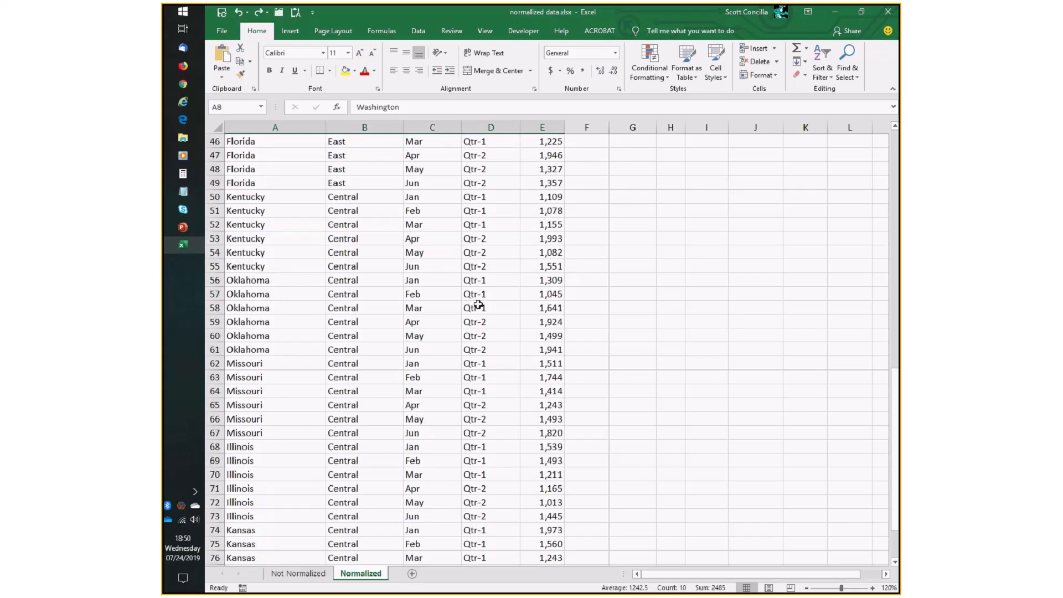
{"action": "scroll", "coordinate": [478, 305], "scroll_direction": "down", "scroll_amount": 6}
{"action": "scroll", "coordinate": [476, 309], "scroll_direction": "up", "scroll_amount": 7}
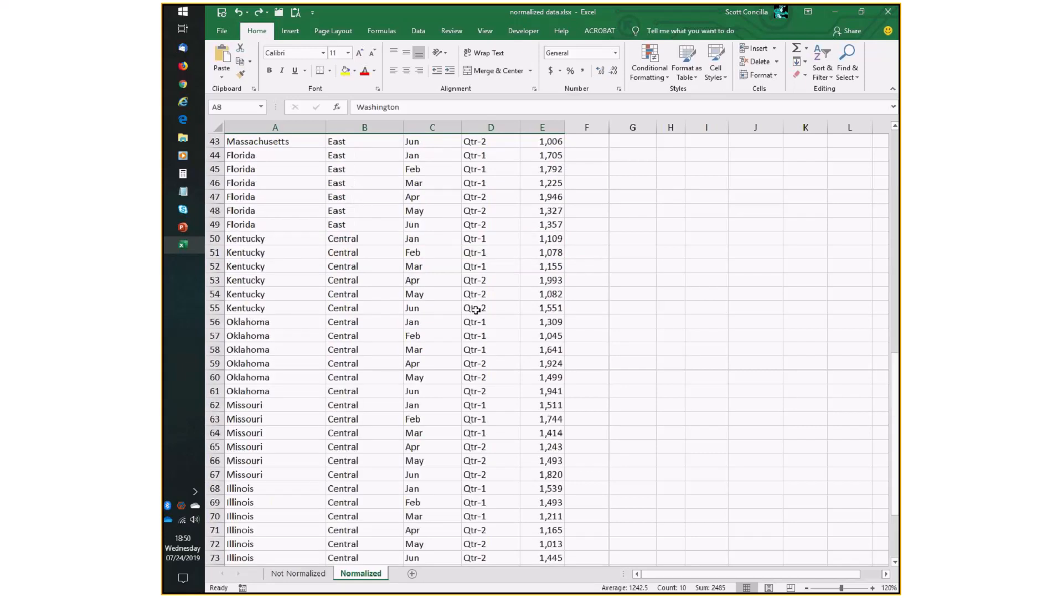
{"action": "scroll", "coordinate": [475, 309], "scroll_direction": "up", "scroll_amount": 14}
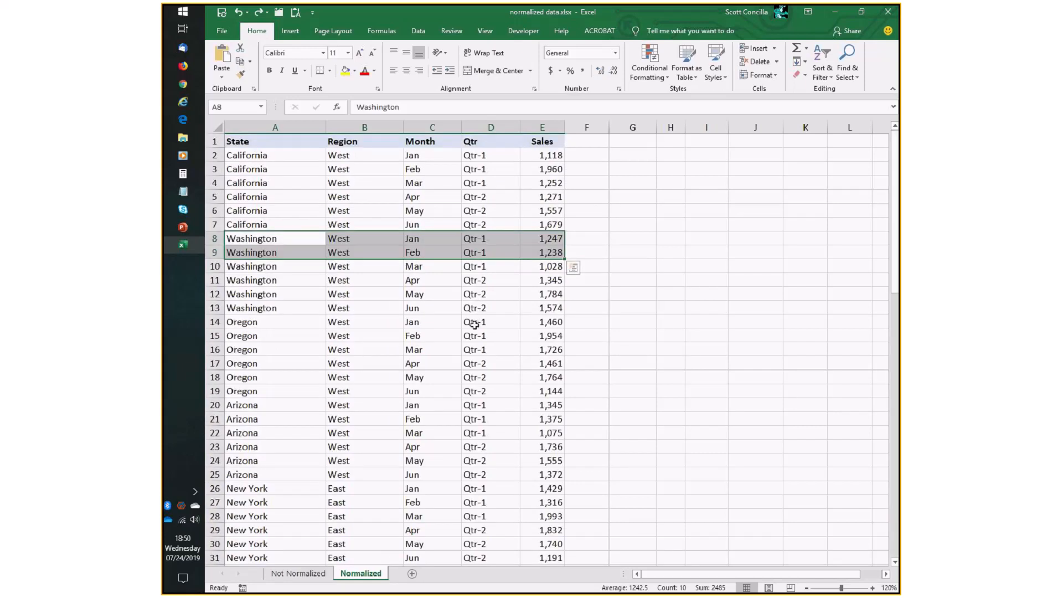
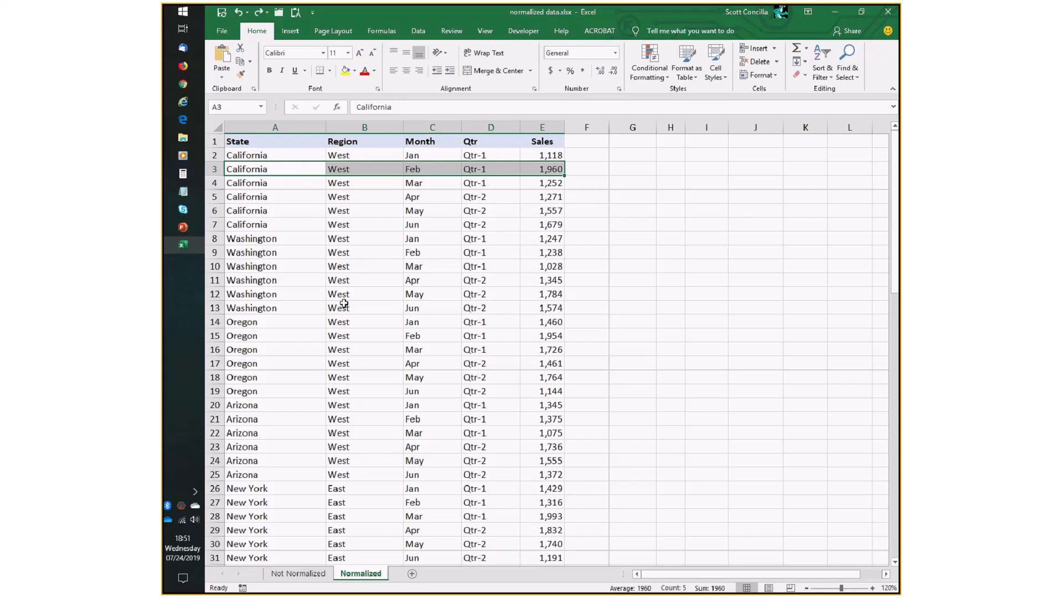
Switch to the Not Normalized sheet and zoom the worksheet in to 140%.
{"action": "left_click", "coordinate": [303, 575]}
{"action": "left_click", "coordinate": [873, 588]}
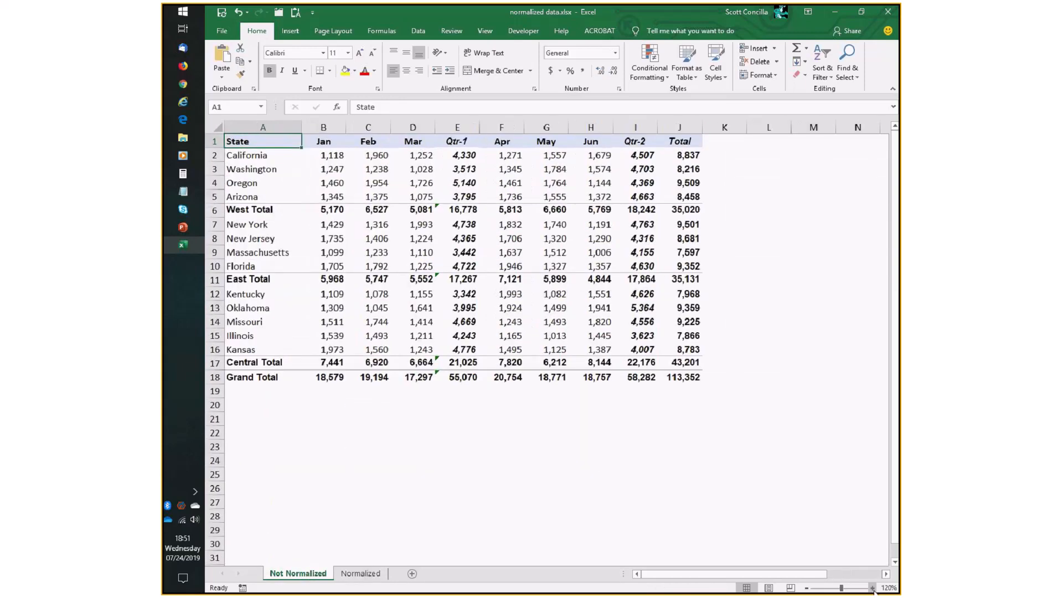
{"action": "left_click", "coordinate": [872, 588]}
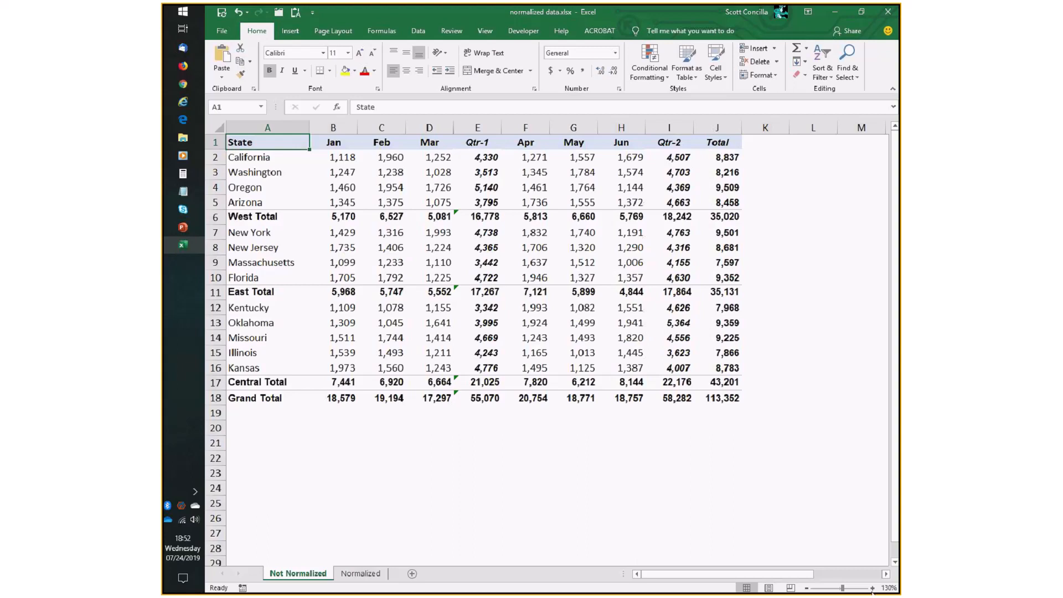
{"action": "left_click", "coordinate": [873, 588]}
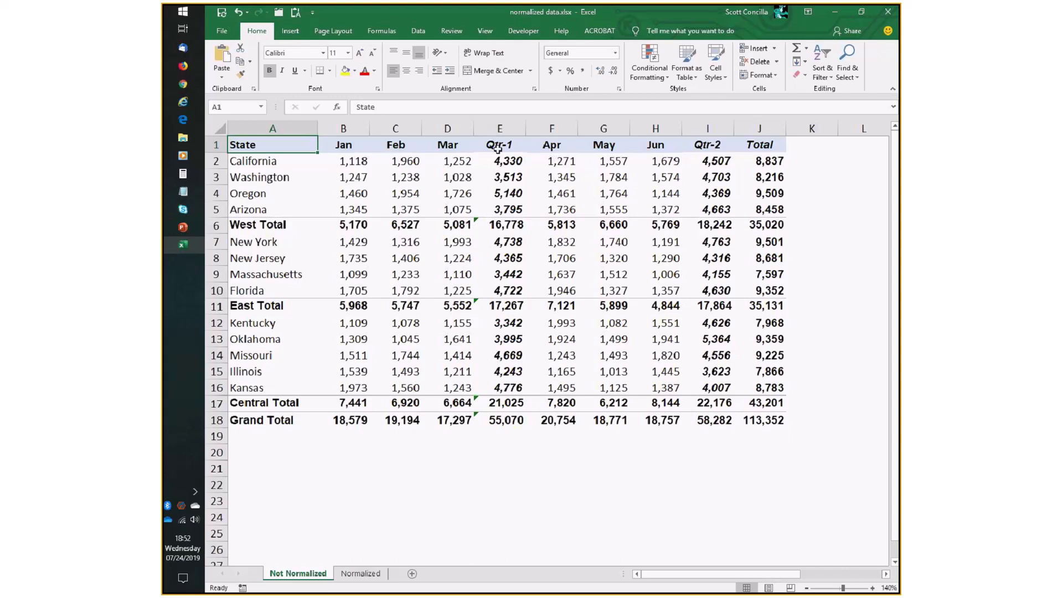
Select the West Total row, the Qtr-1 column, and the Qtr-2 and Total columns to point out embedded subtotals.
{"action": "left_click_drag", "start_coordinate": [258, 225], "coordinate": [727, 220]}
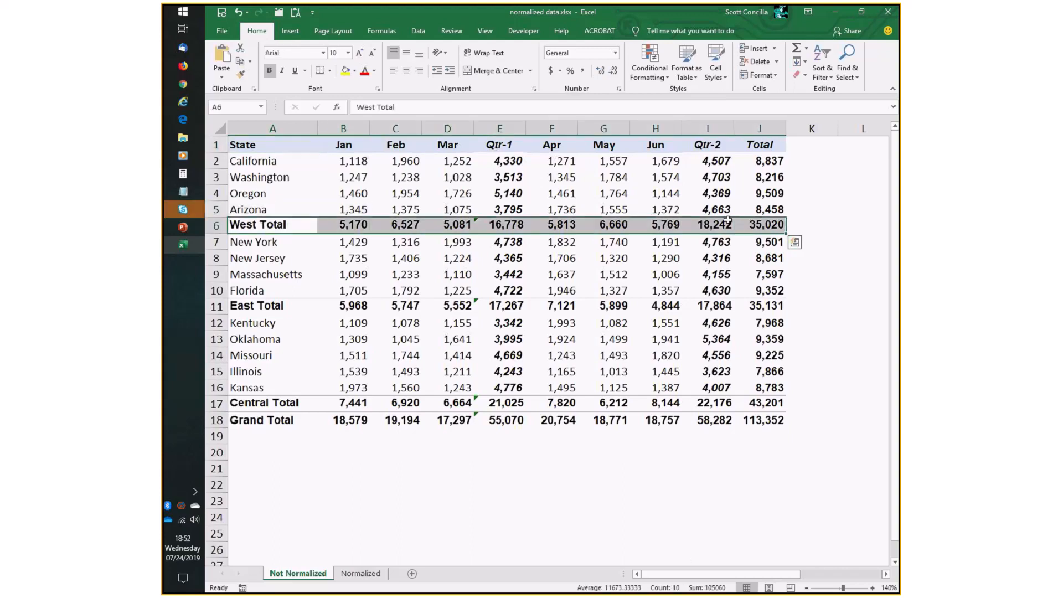
{"action": "left_click_drag", "start_coordinate": [499, 144], "coordinate": [508, 419]}
{"action": "left_click_drag", "start_coordinate": [708, 144], "coordinate": [764, 415]}
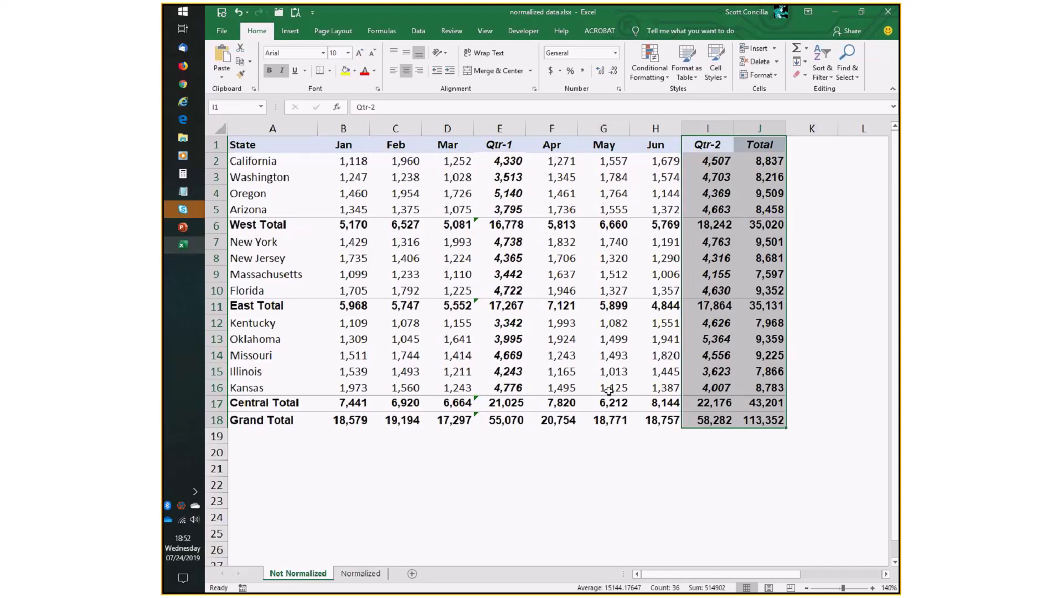
{"action": "left_click", "coordinate": [553, 339]}
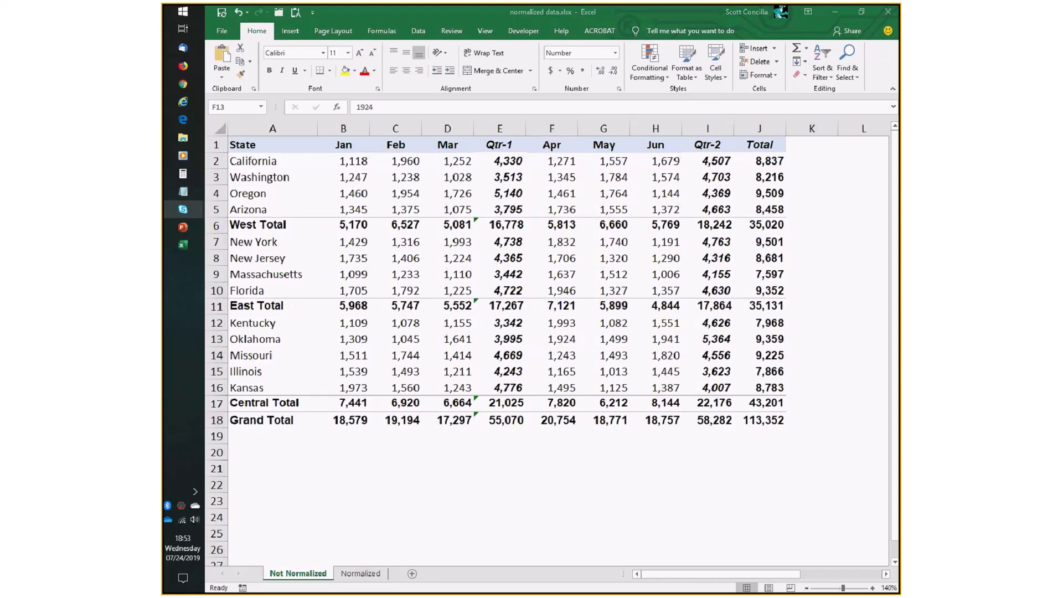
Select the California row from State to Total to examine one state's values spread across columns.
{"action": "left_click", "coordinate": [272, 172]}
{"action": "left_click_drag", "start_coordinate": [272, 161], "coordinate": [786, 165]}
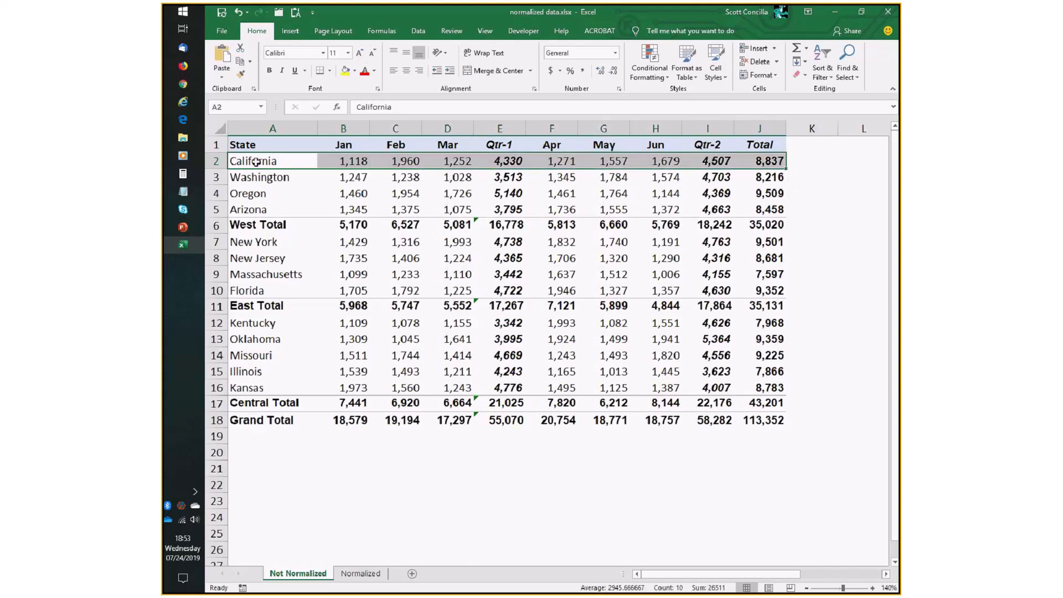
{"action": "left_click_drag", "start_coordinate": [271, 163], "coordinate": [754, 155]}
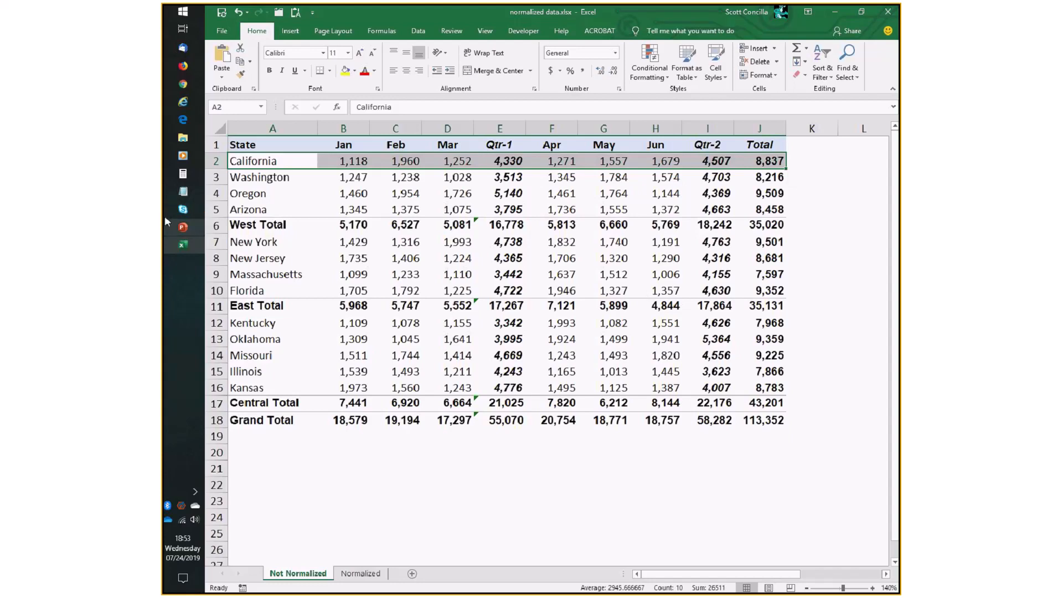
{"action": "left_click", "coordinate": [360, 161]}
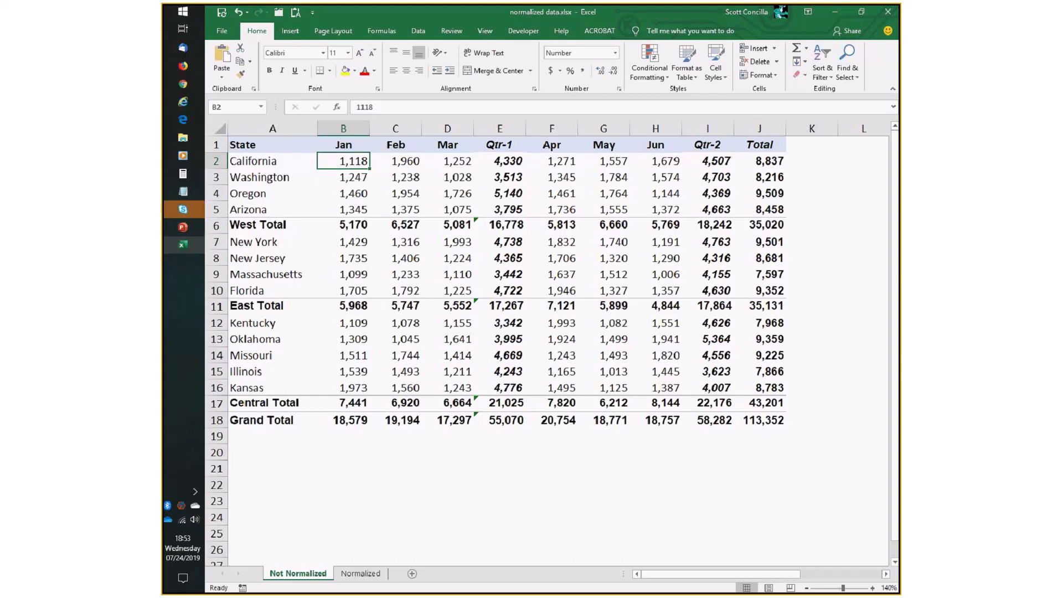
Select individual month cells, then Washington's Jan–Mar and Apr–Jun values to compare data points across columns.
{"action": "left_click", "coordinate": [327, 156]}
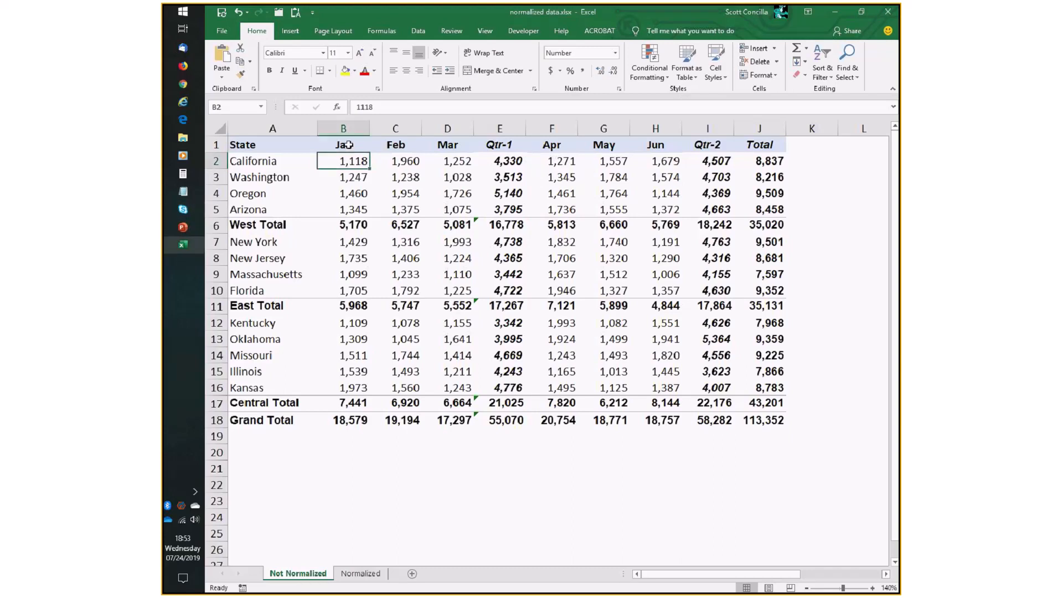
{"action": "left_click", "coordinate": [268, 161]}
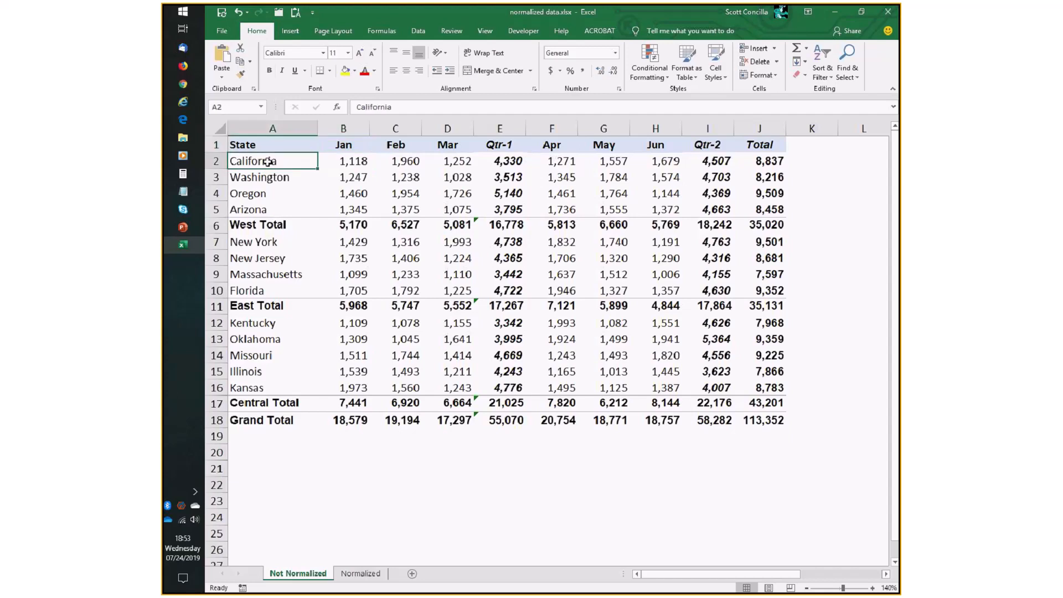
{"action": "left_click", "coordinate": [406, 161]}
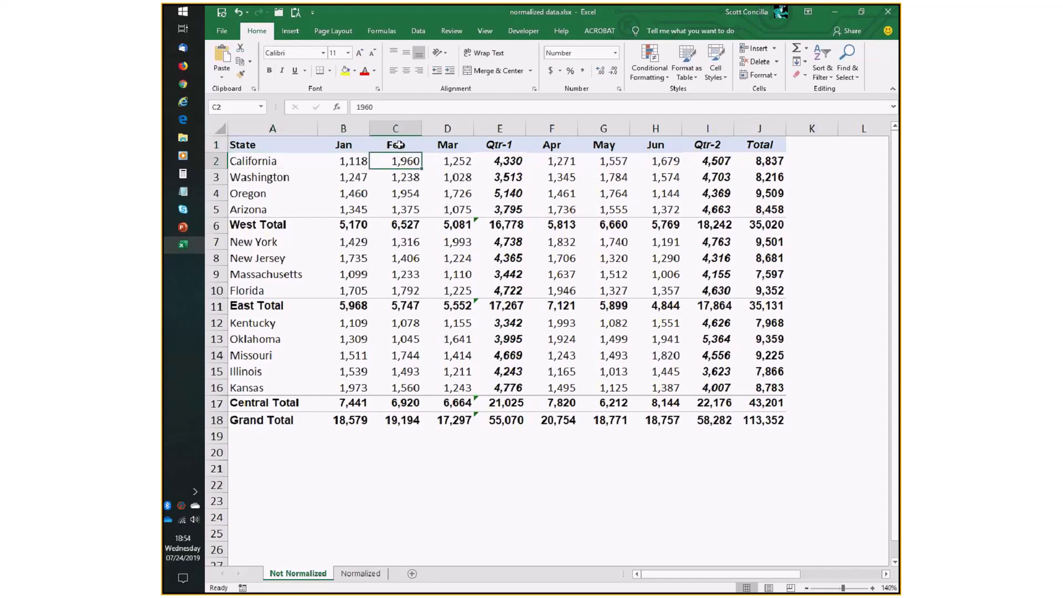
{"action": "left_click", "coordinate": [304, 161]}
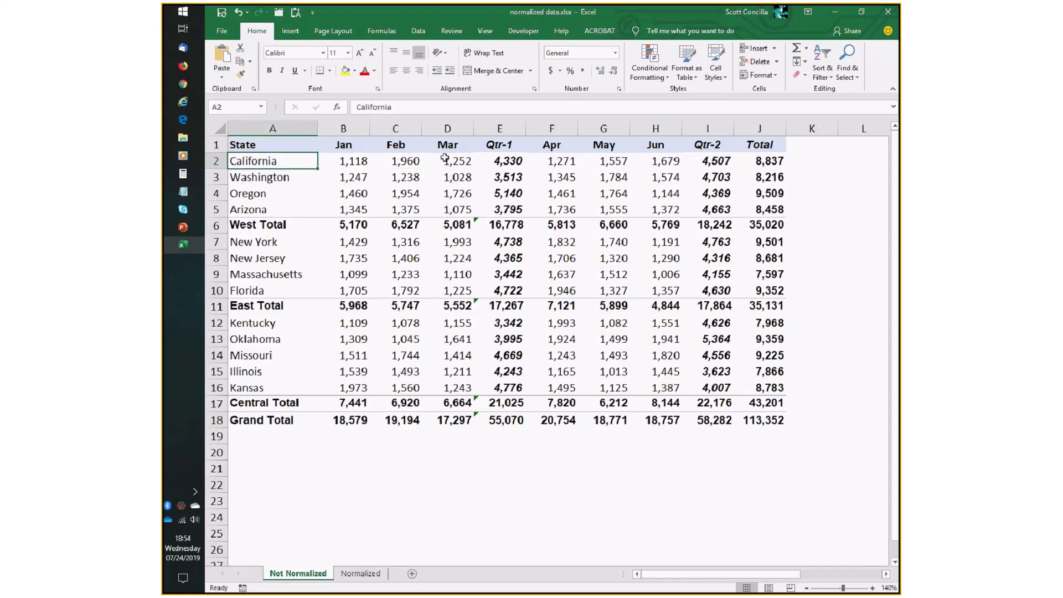
{"action": "left_click", "coordinate": [565, 161]}
{"action": "left_click", "coordinate": [357, 181]}
{"action": "left_click", "coordinate": [405, 176]}
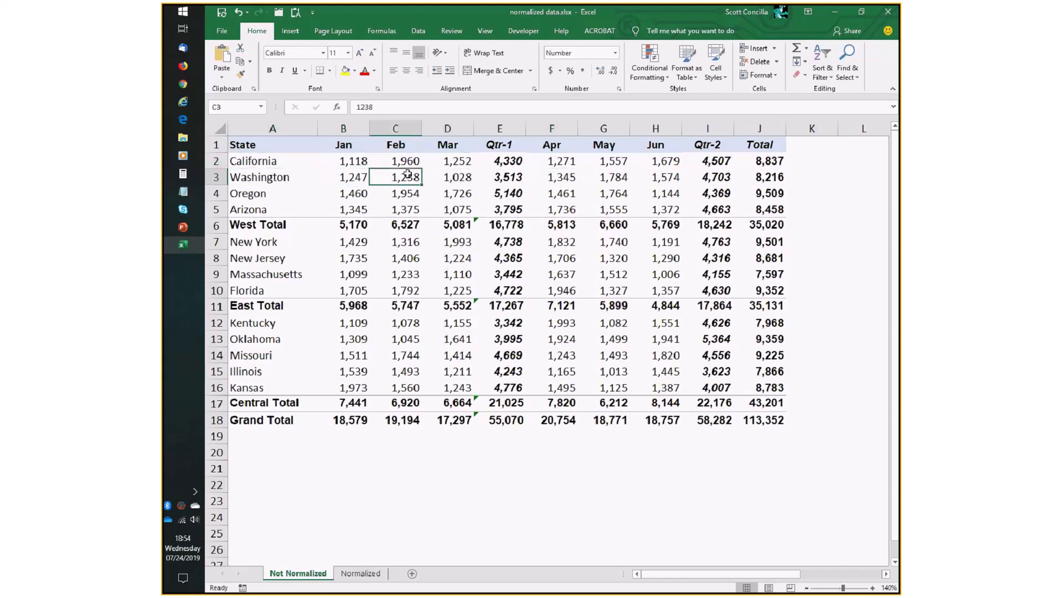
{"action": "left_click", "coordinate": [354, 183]}
{"action": "left_click_drag", "start_coordinate": [401, 178], "coordinate": [462, 177]}
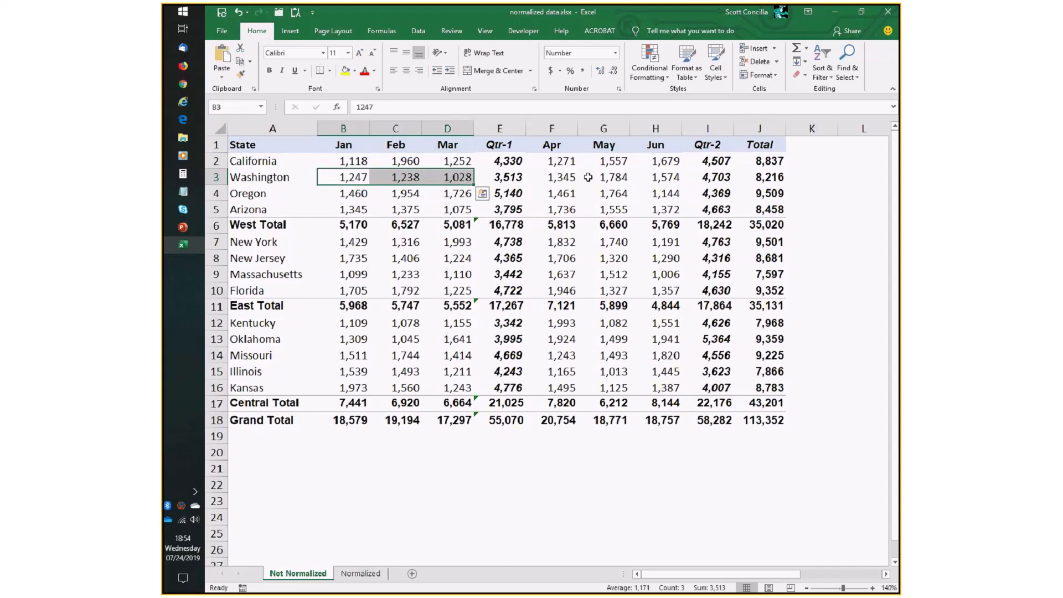
{"action": "left_click_drag", "start_coordinate": [553, 177], "coordinate": [656, 177]}
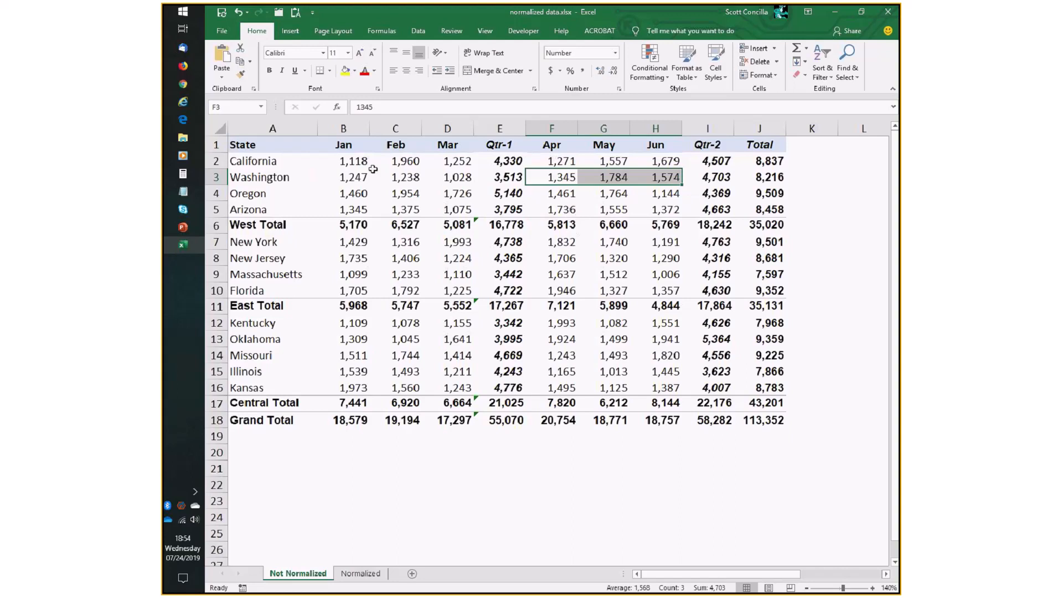
Select the month heading ranges Jan–Mar and Apr–Jun, then the four West state names.
{"action": "left_click_drag", "start_coordinate": [346, 148], "coordinate": [769, 145]}
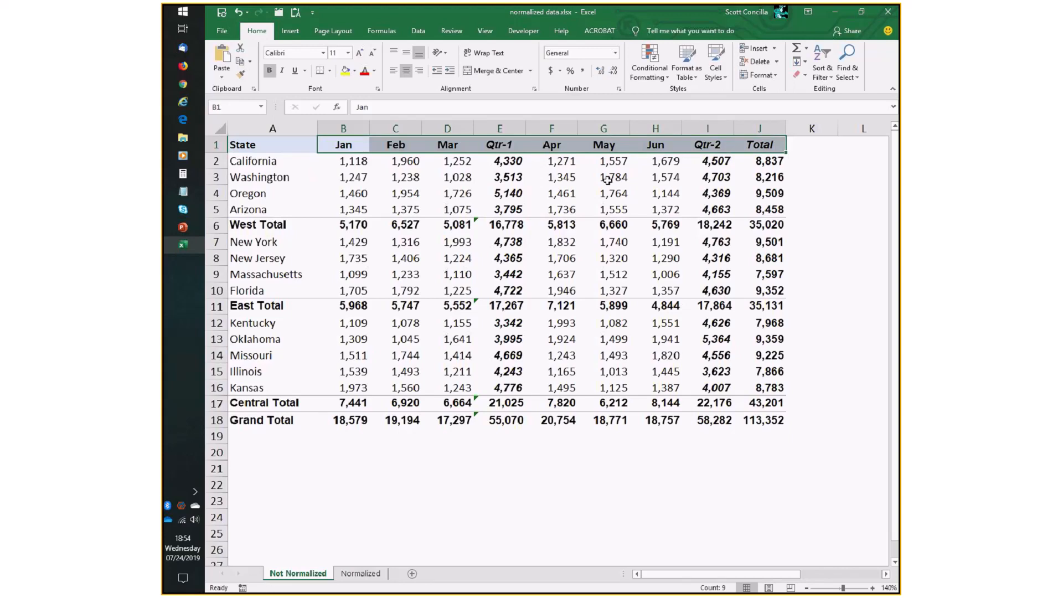
{"action": "left_click_drag", "start_coordinate": [345, 145], "coordinate": [454, 145]}
{"action": "left_click_drag", "start_coordinate": [553, 140], "coordinate": [655, 145]}
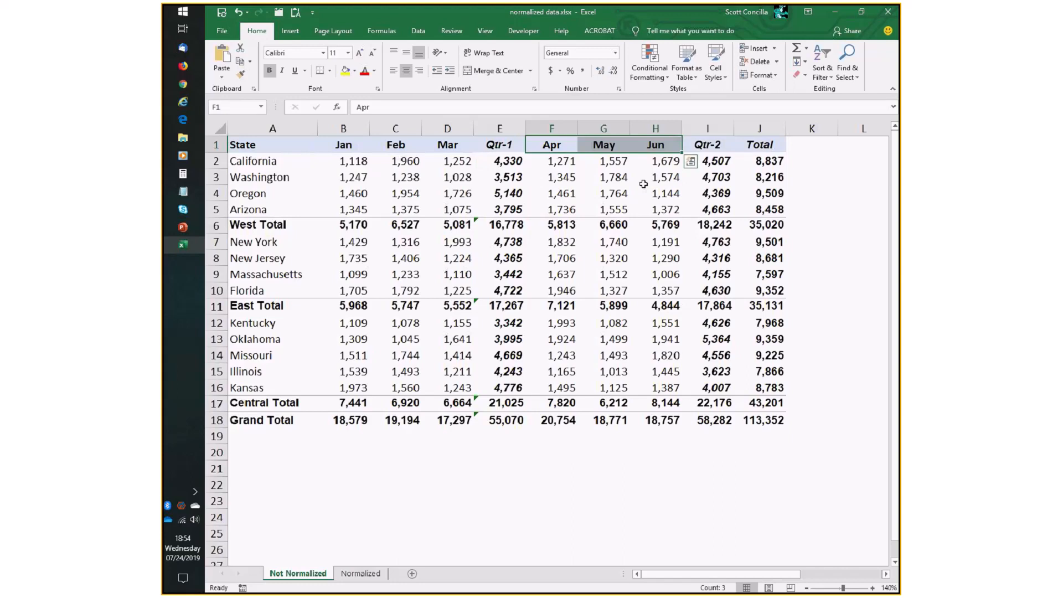
{"action": "left_click", "coordinate": [259, 147]}
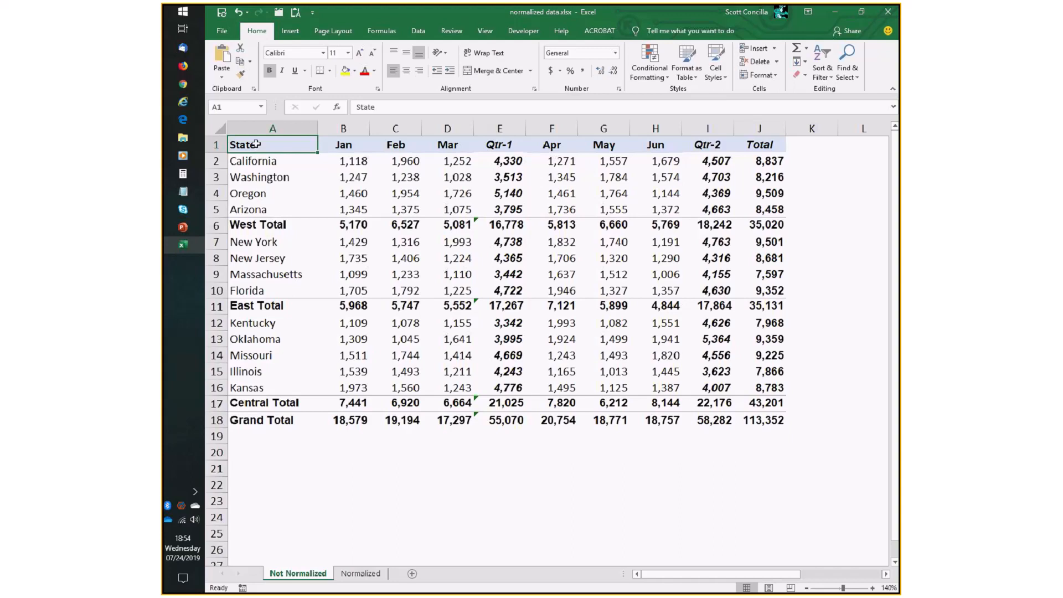
{"action": "left_click_drag", "start_coordinate": [265, 160], "coordinate": [266, 206]}
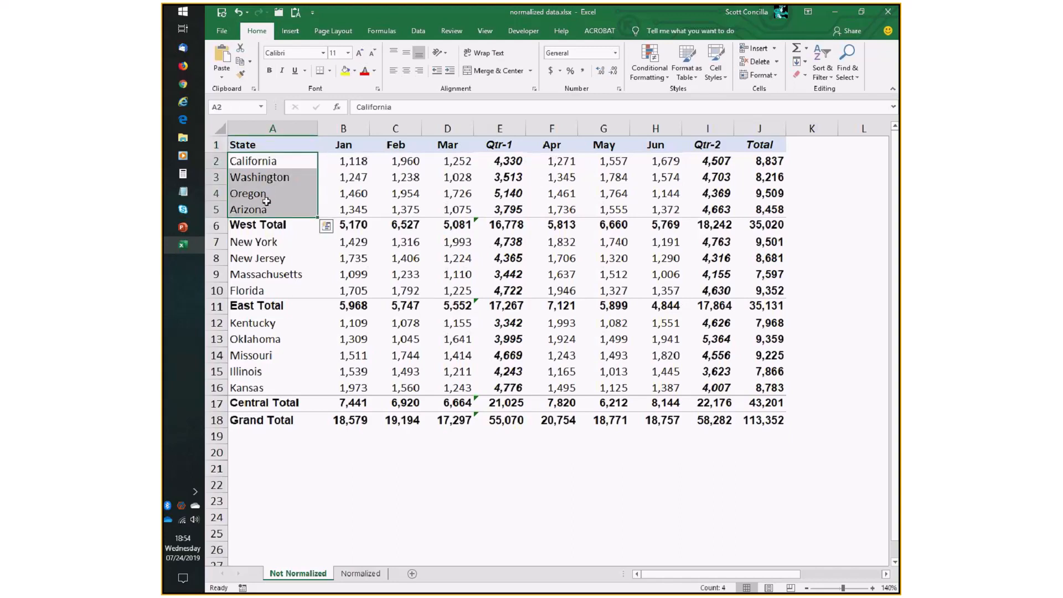
{"action": "left_click", "coordinate": [349, 145]}
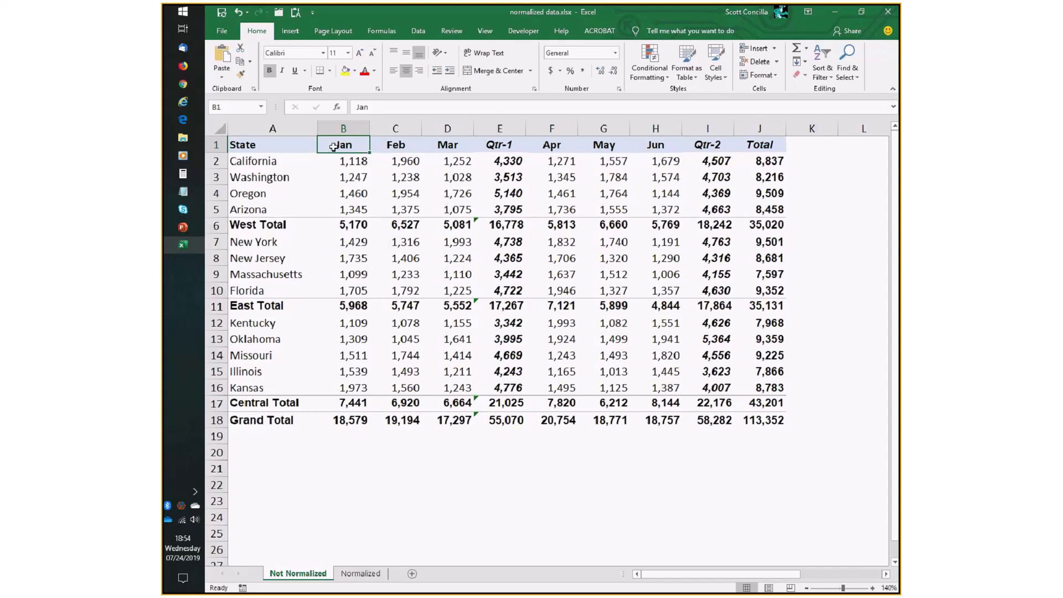
Select the Jan, Feb and Mar heading cells individually and then together as a range.
{"action": "left_click", "coordinate": [656, 144], "text": "shift"}
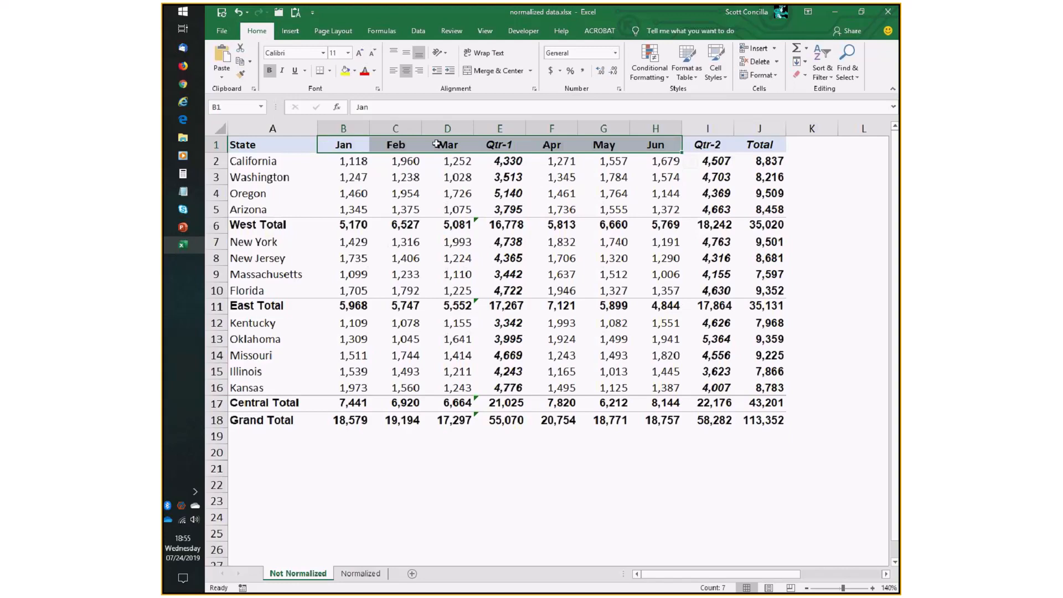
{"action": "left_click", "coordinate": [345, 142]}
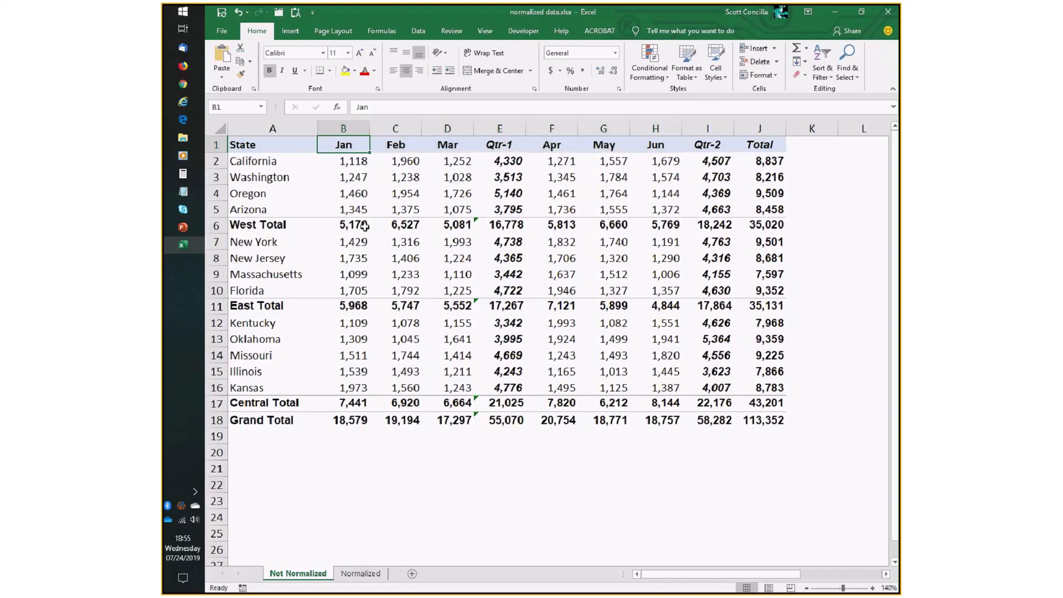
{"action": "left_click", "coordinate": [395, 143]}
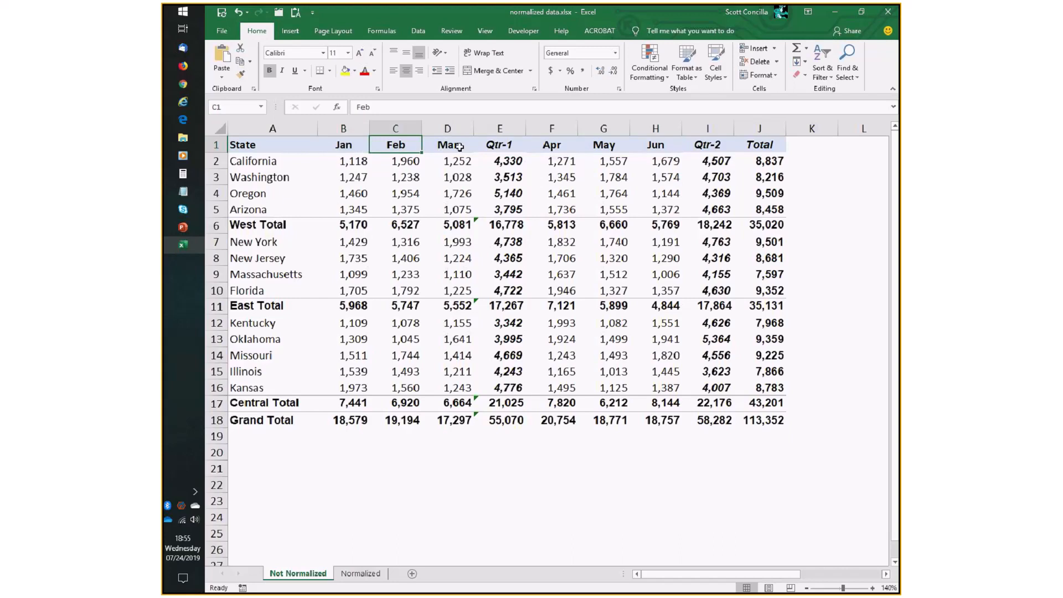
{"action": "left_click_drag", "start_coordinate": [459, 147], "coordinate": [343, 145]}
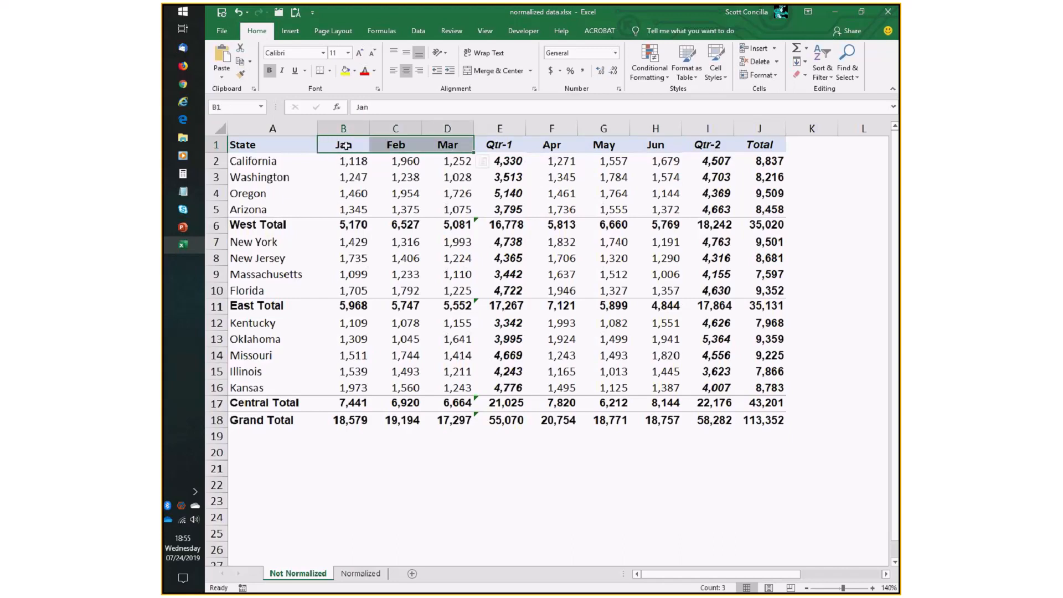
{"action": "left_click", "coordinate": [343, 144]}
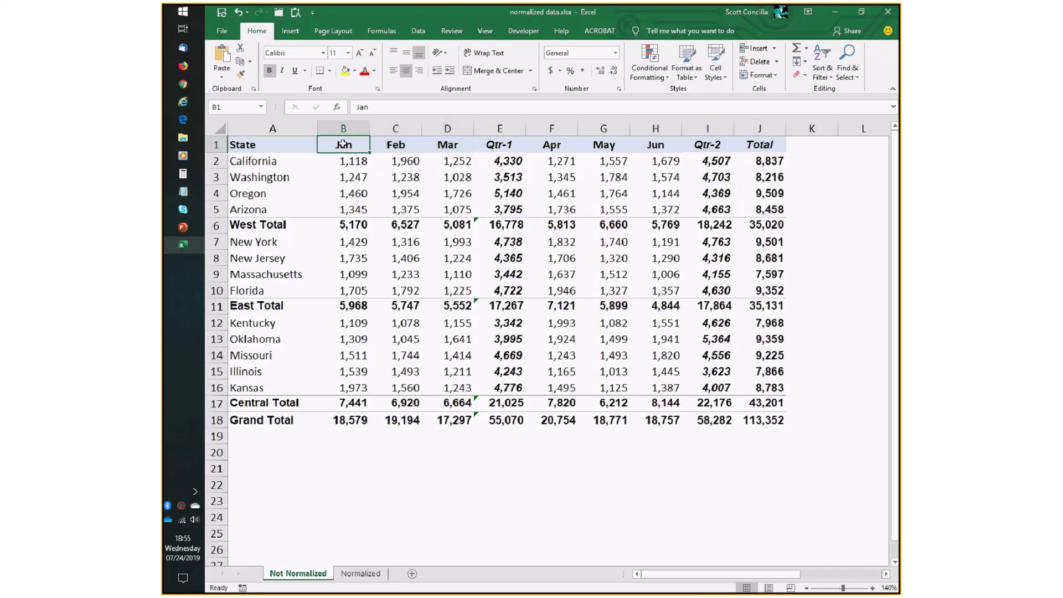
Switch to the Normalized sheet, select cells in the Month column, and return to the Not Normalized sheet.
{"action": "left_click", "coordinate": [362, 573]}
{"action": "left_click", "coordinate": [417, 142]}
{"action": "left_click", "coordinate": [423, 156]}
{"action": "left_click", "coordinate": [423, 183]}
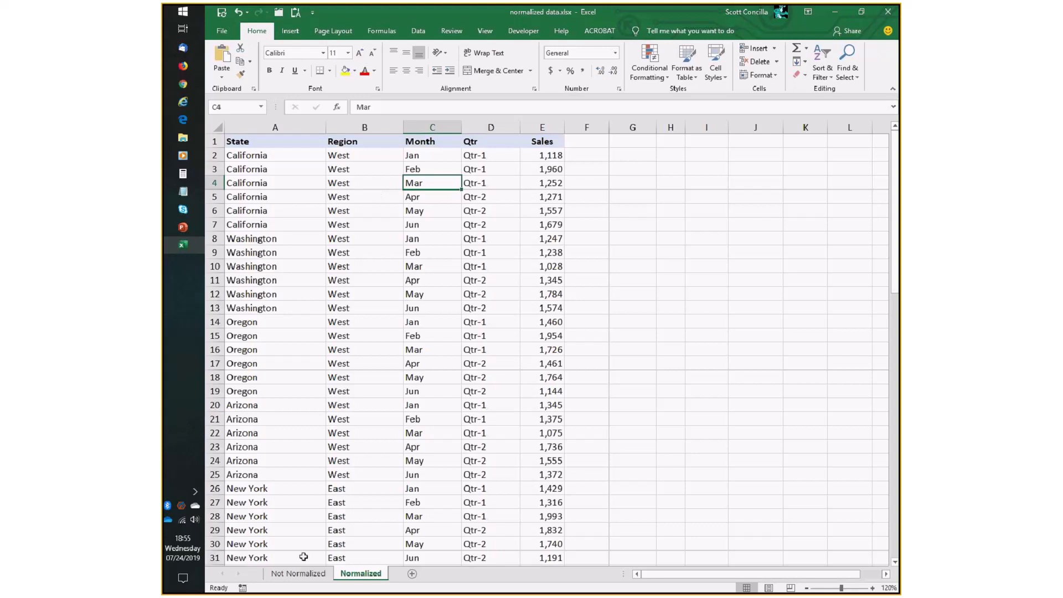
{"action": "left_click", "coordinate": [298, 573]}
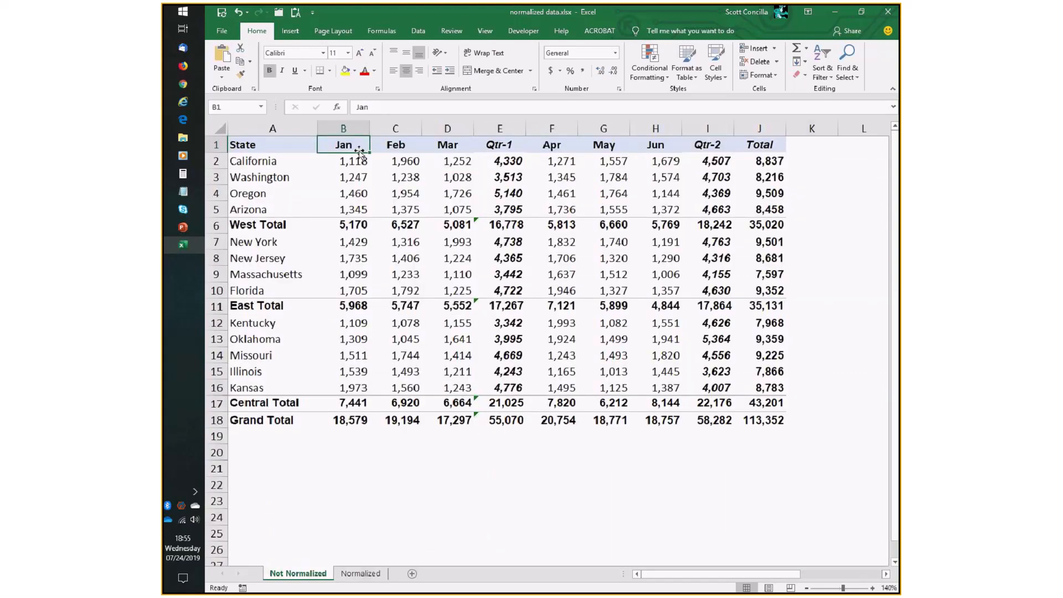
Select the Feb and Mar headings, the full heading row, and each of the Jan, Feb, Mar headings.
{"action": "left_click", "coordinate": [397, 144]}
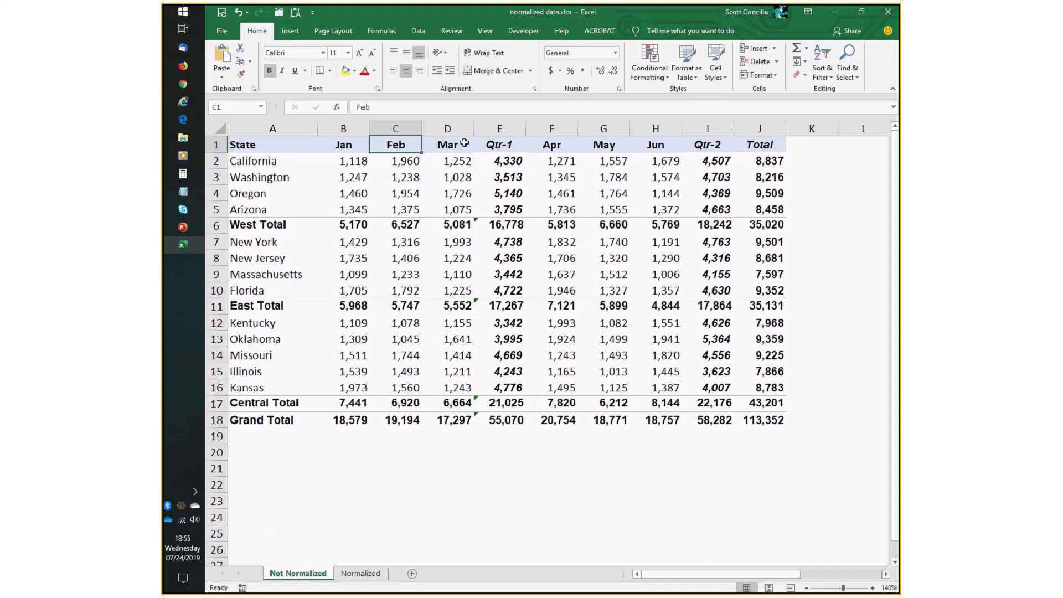
{"action": "left_click", "coordinate": [464, 144]}
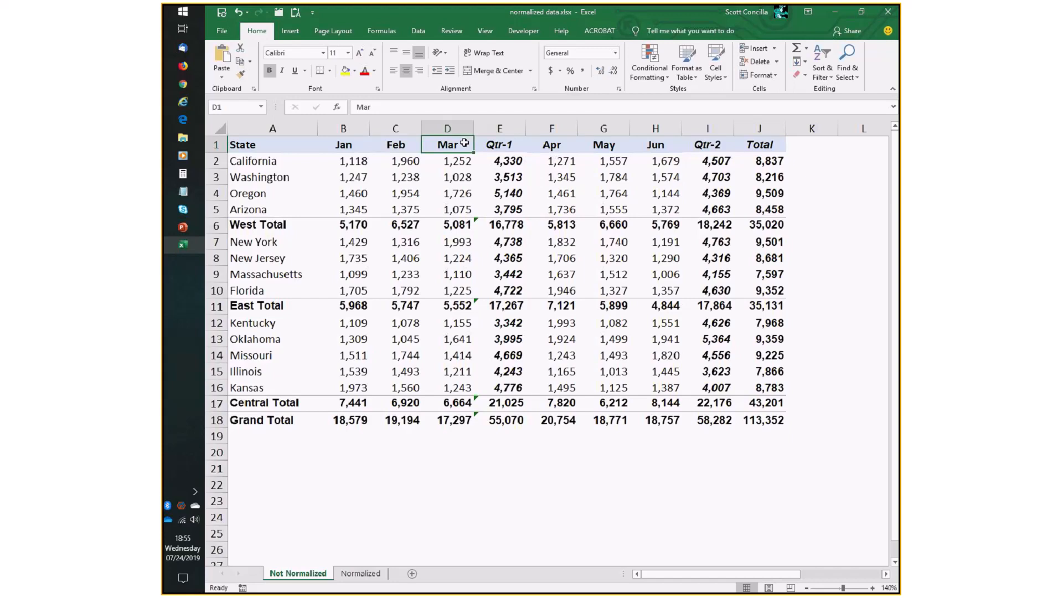
{"action": "left_click_drag", "start_coordinate": [298, 148], "coordinate": [737, 144]}
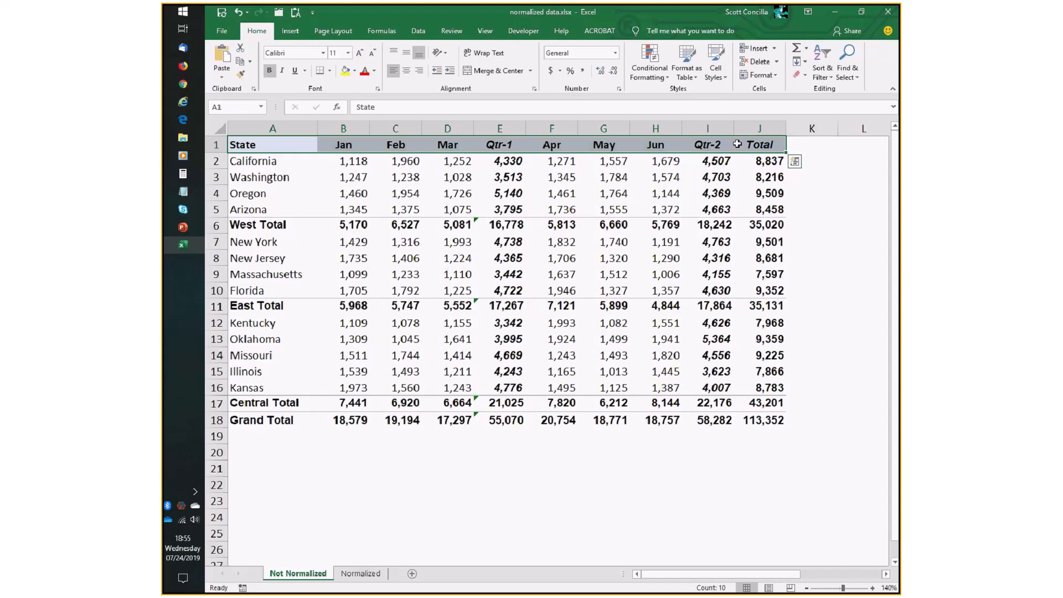
{"action": "left_click", "coordinate": [345, 146]}
{"action": "left_click", "coordinate": [396, 146]}
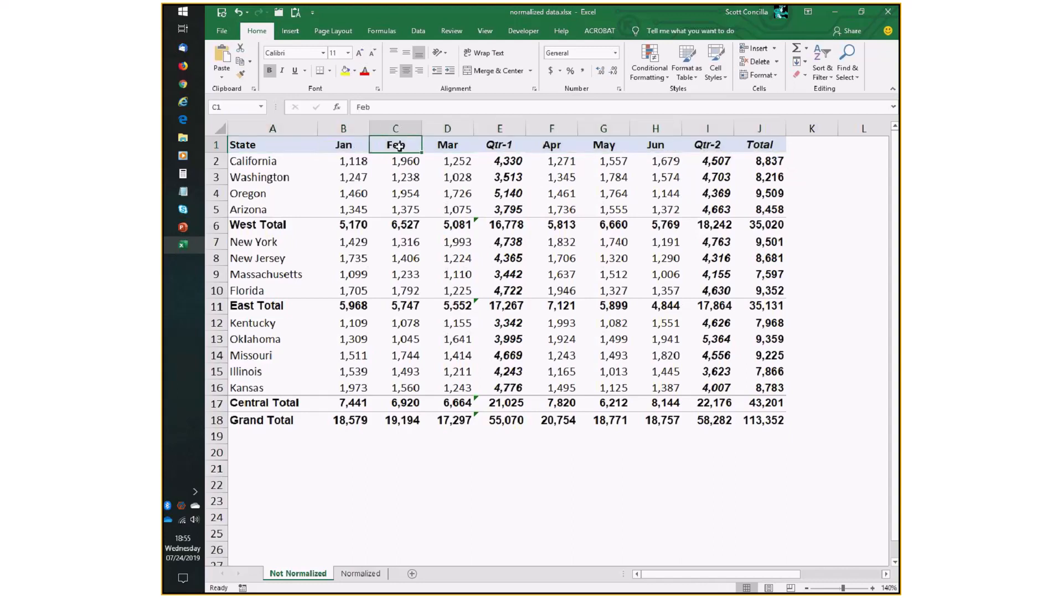
{"action": "left_click", "coordinate": [443, 144]}
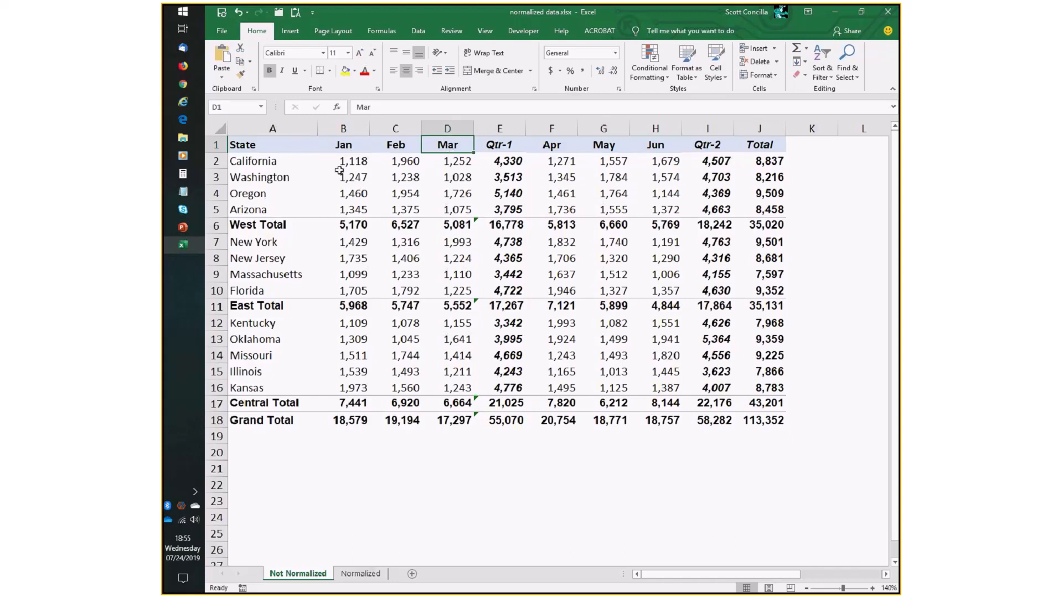
Select the table from State down to the Central Total row, then switch to the Normalized sheet.
{"action": "key", "text": "ctrl+Home"}
{"action": "left_click_drag", "start_coordinate": [297, 158], "coordinate": [764, 419]}
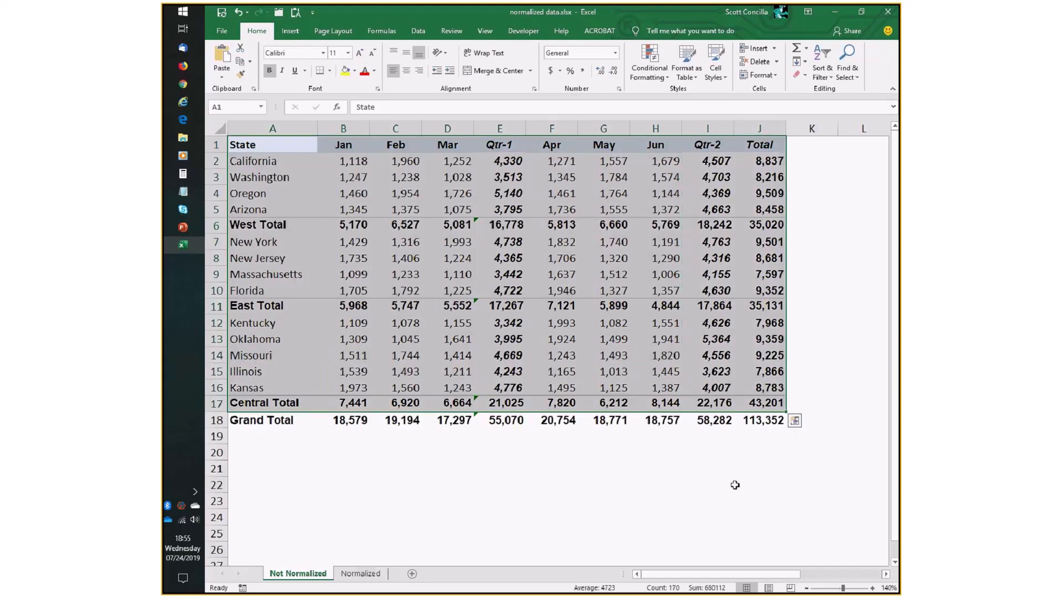
{"action": "left_click", "coordinate": [735, 485]}
{"action": "left_click", "coordinate": [361, 573]}
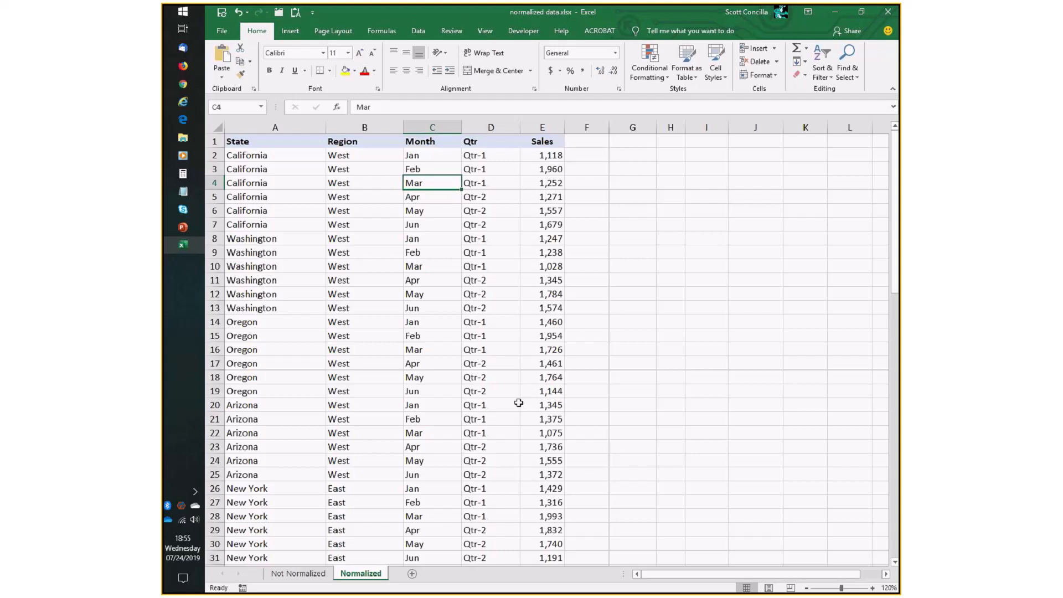
Compare California's monthly sales cells on the Not Normalized sheet against the Normalized sheet, ending on the Normalized sheet.
{"action": "left_click", "coordinate": [287, 157]}
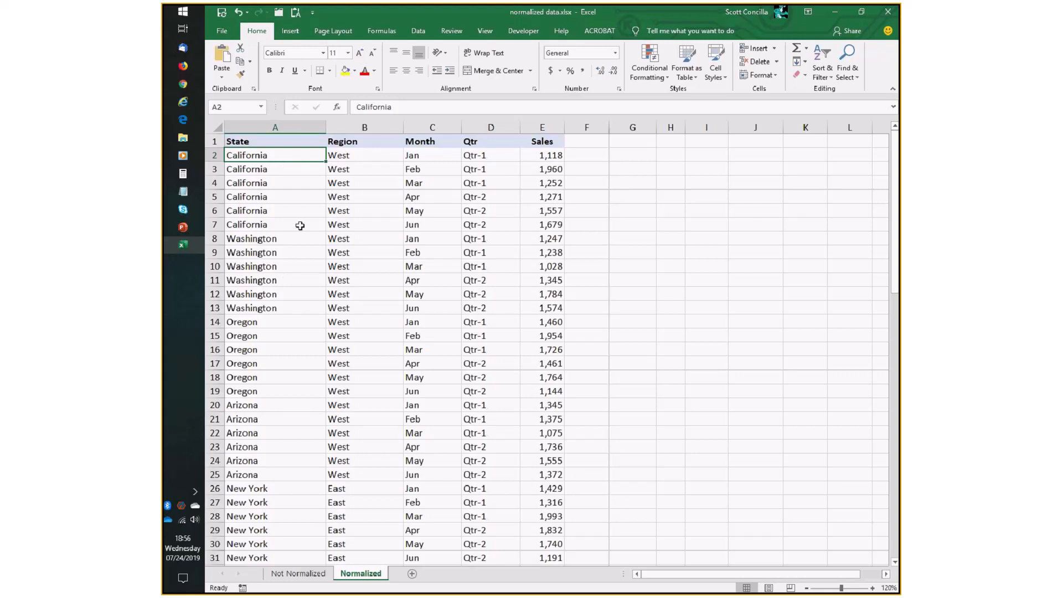
{"action": "key", "text": "ctrl+Page_Up"}
{"action": "left_click", "coordinate": [347, 162]}
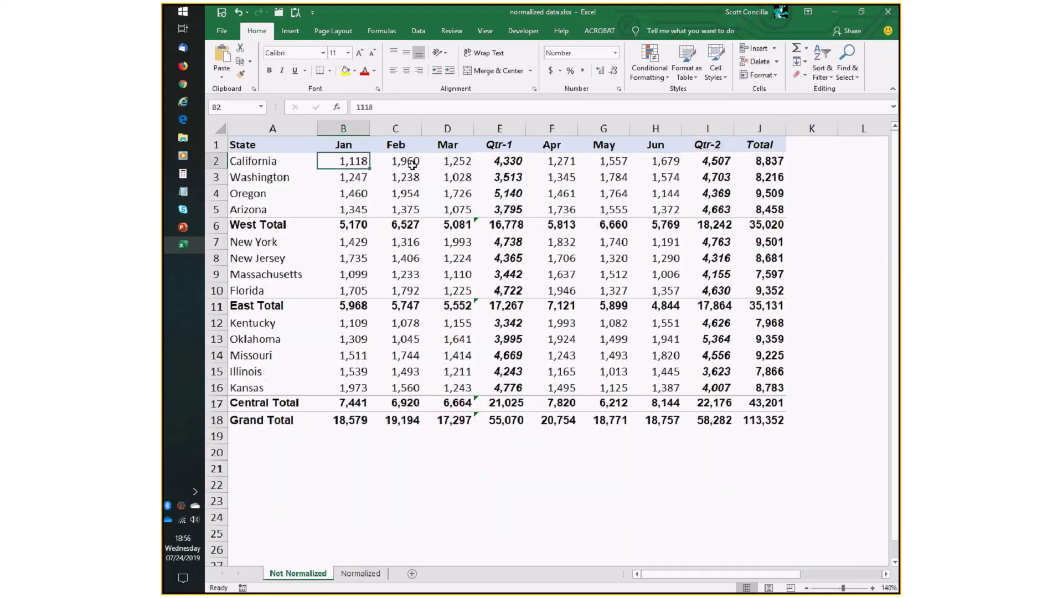
{"action": "left_click", "coordinate": [412, 163]}
{"action": "left_click", "coordinate": [451, 162]}
{"action": "left_click", "coordinate": [570, 162]}
{"action": "left_click", "coordinate": [588, 162]}
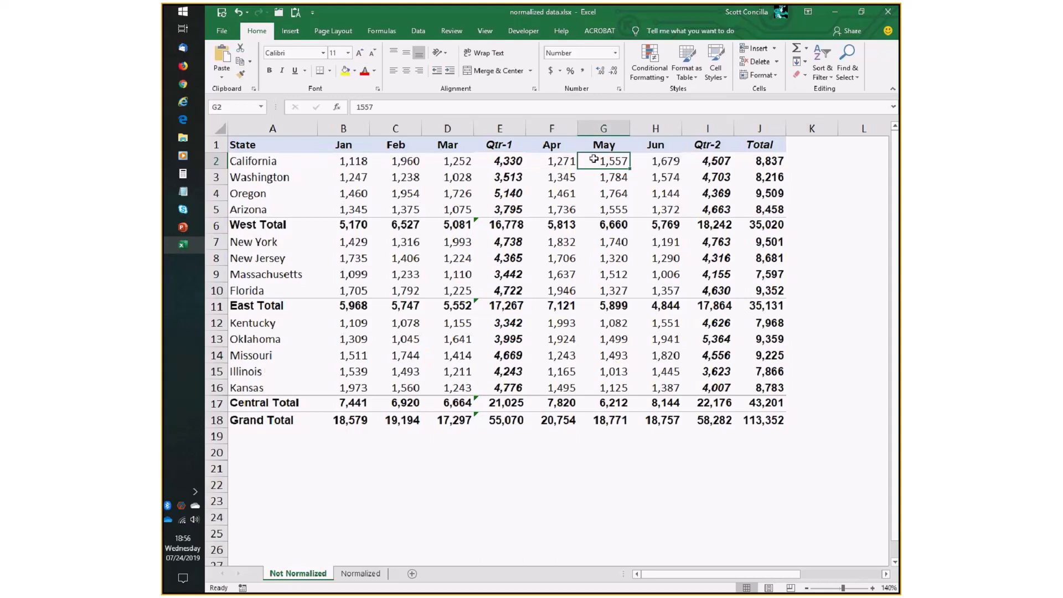
{"action": "left_click", "coordinate": [492, 160]}
{"action": "left_click", "coordinate": [714, 161]}
{"action": "left_click", "coordinate": [783, 160]}
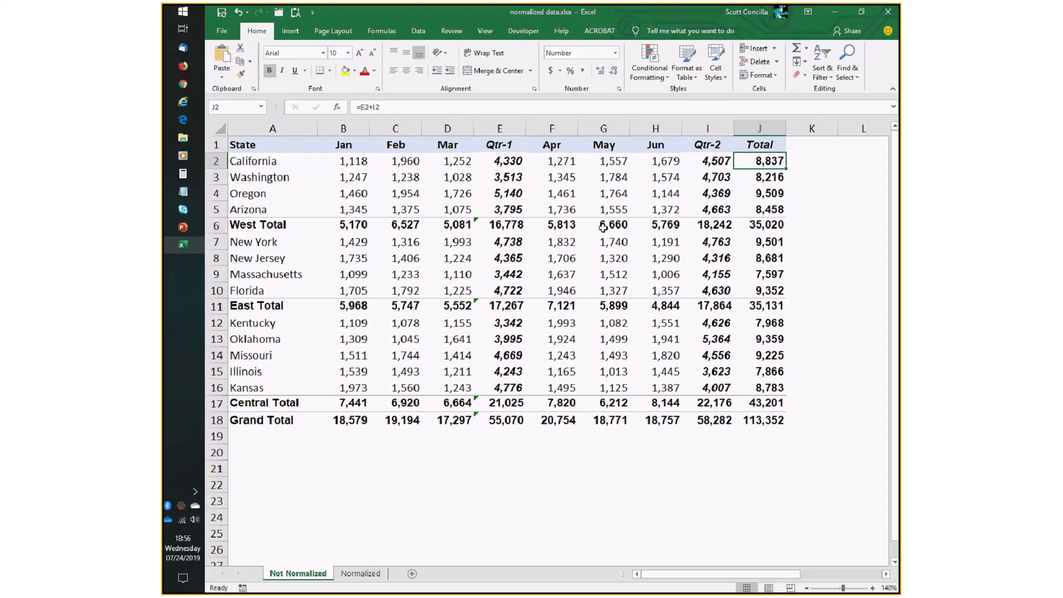
{"action": "left_click", "coordinate": [395, 162]}
{"action": "left_click", "coordinate": [450, 165]}
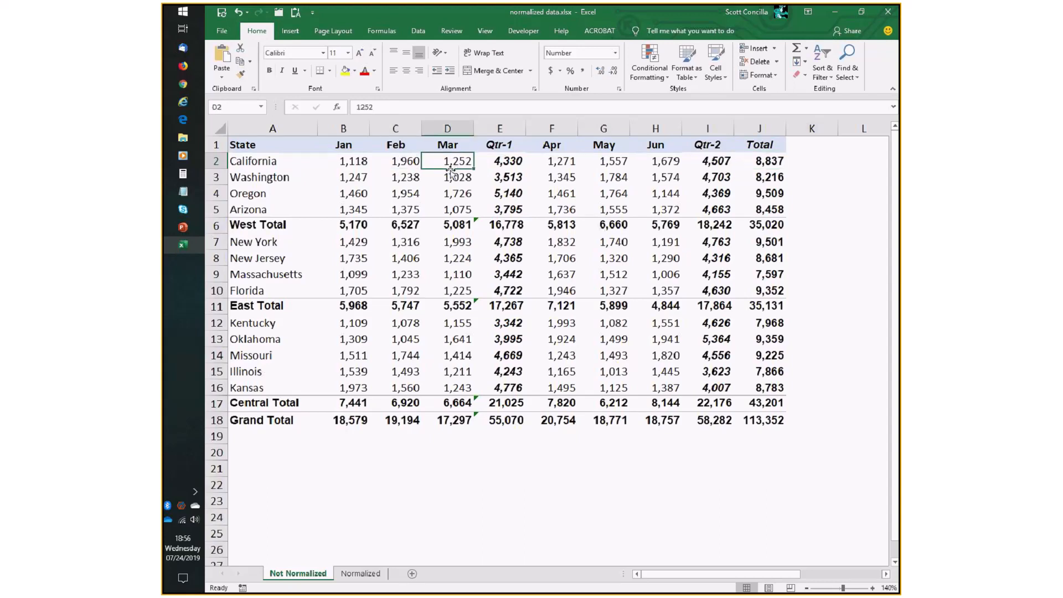
{"action": "left_click", "coordinate": [360, 573]}
Review the slide on data organization, then select California's first data row from State to Sales on the Normalized sheet.
{"action": "key", "text": "alt+Tab"}
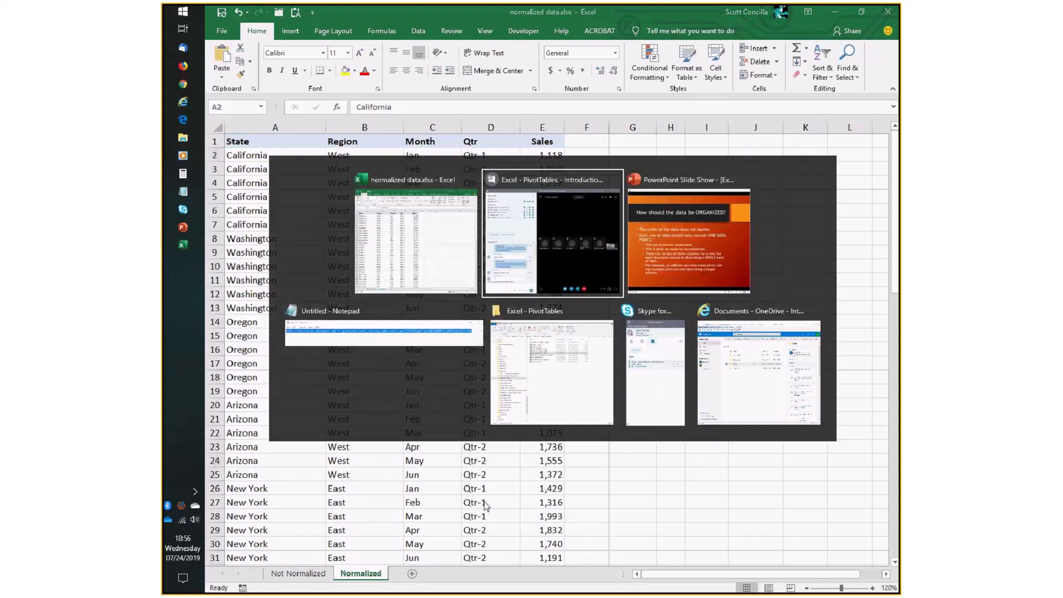
{"action": "key", "text": "Tab"}
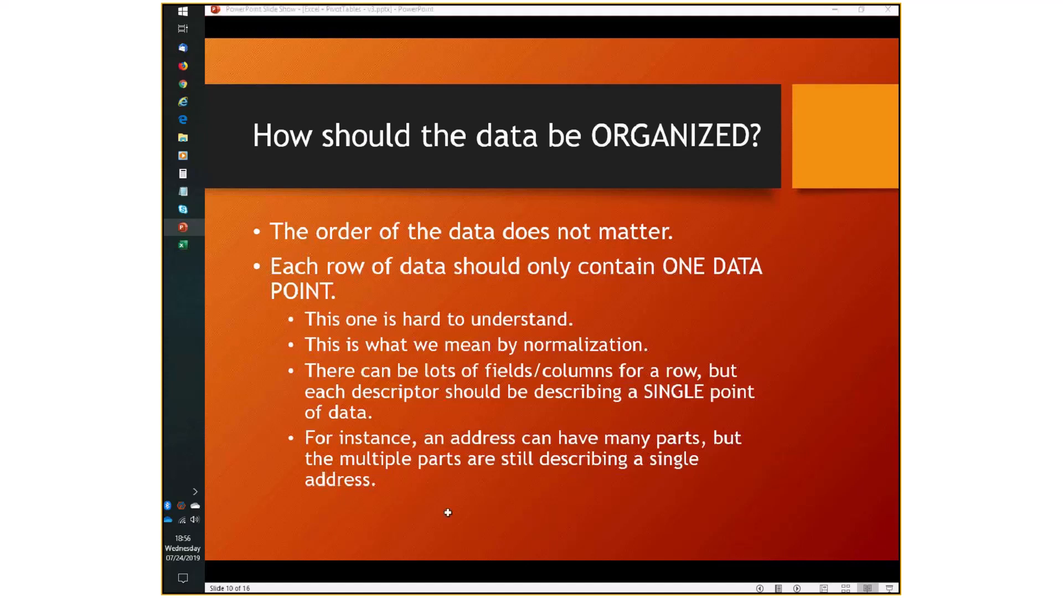
{"action": "key", "text": "alt+Tab"}
{"action": "left_click_drag", "start_coordinate": [285, 154], "coordinate": [536, 157]}
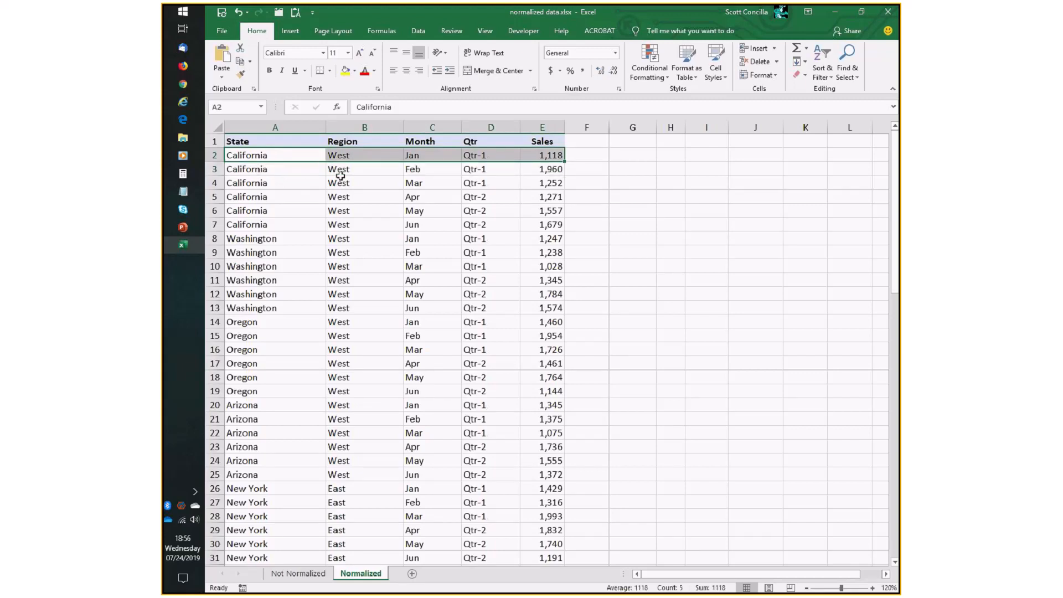
{"action": "left_click_drag", "start_coordinate": [284, 156], "coordinate": [545, 159]}
{"action": "left_click", "coordinate": [584, 141]}
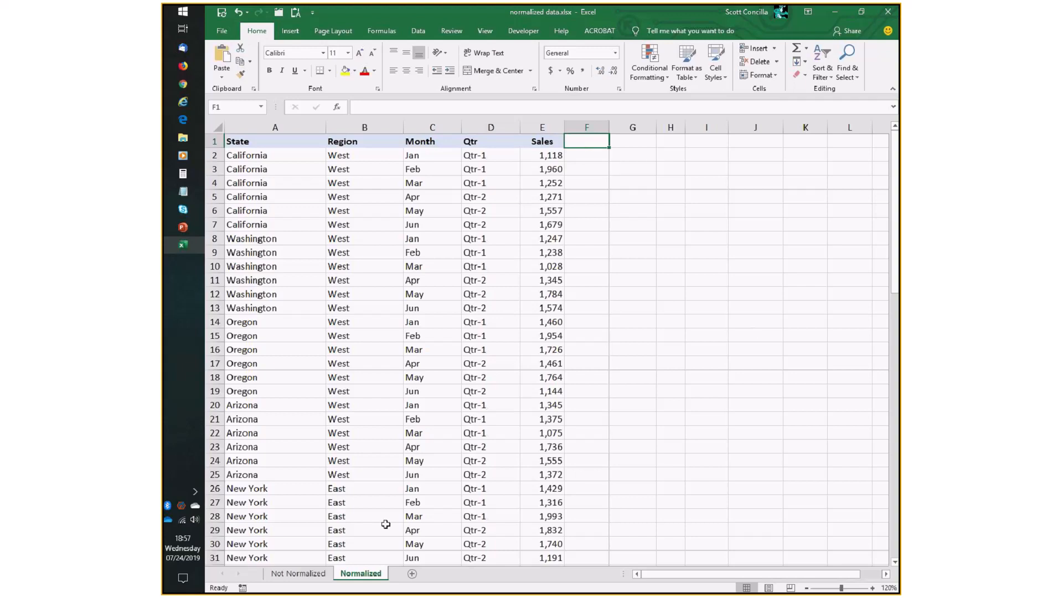
Revisit the slide, then select the first two California rows and the Feb row on the Normalized sheet.
{"action": "key", "text": "alt+Tab"}
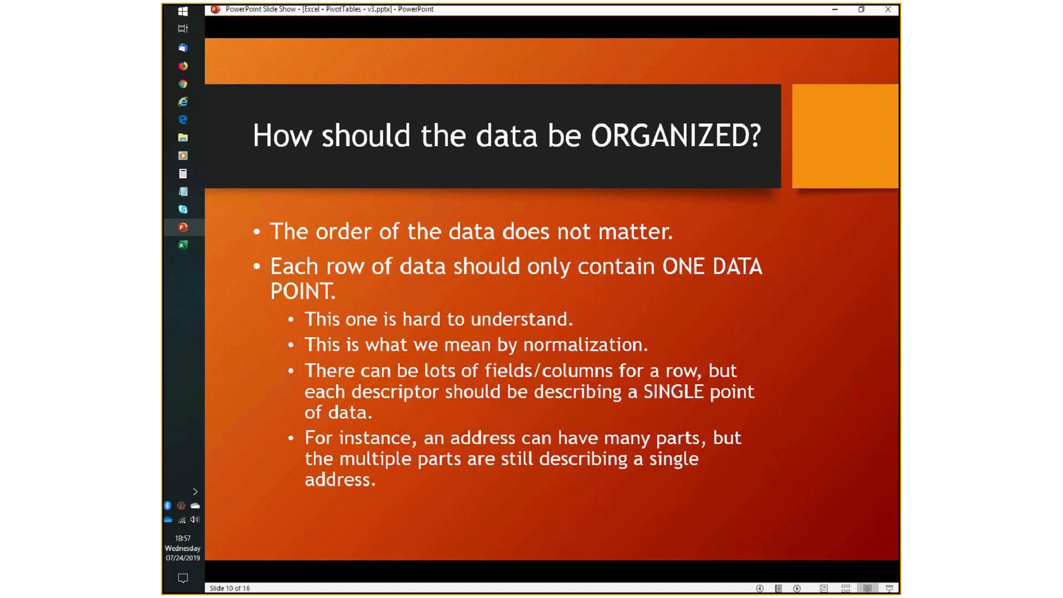
{"action": "key", "text": "alt+Tab"}
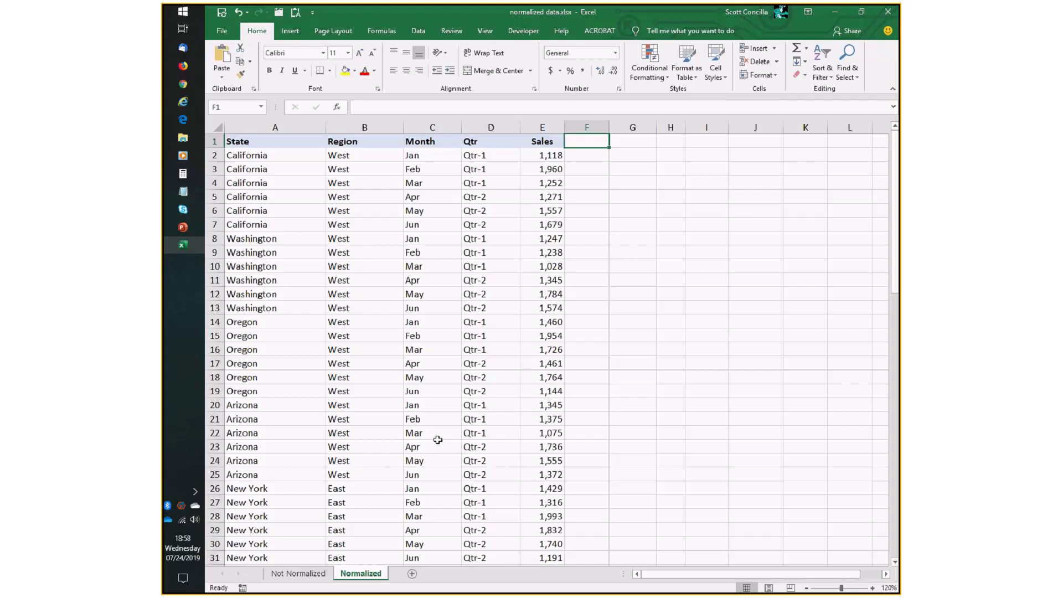
{"action": "left_click_drag", "start_coordinate": [275, 158], "coordinate": [517, 163]}
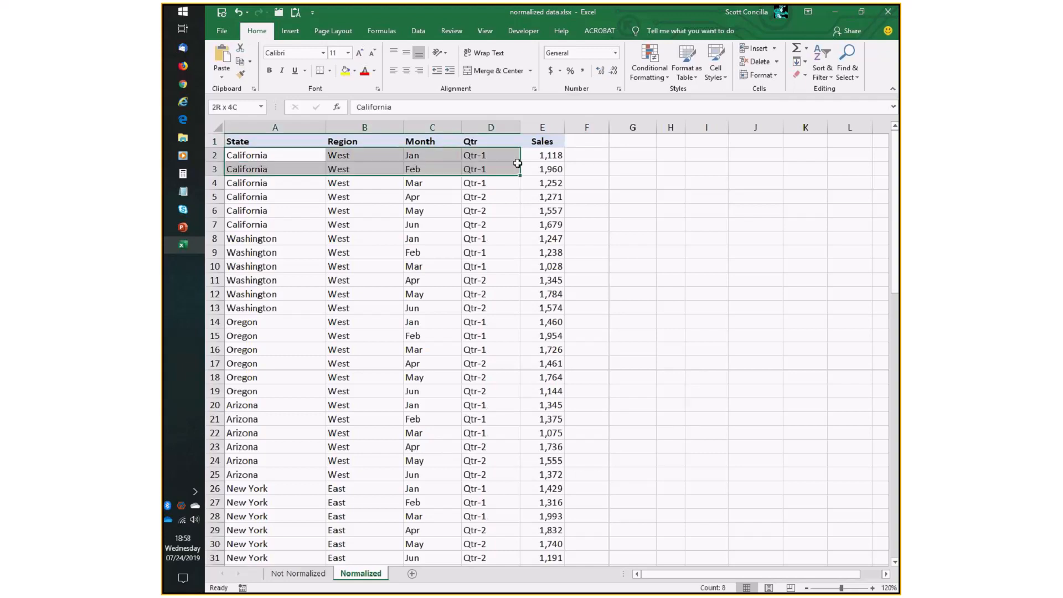
{"action": "left_click_drag", "start_coordinate": [277, 168], "coordinate": [541, 169]}
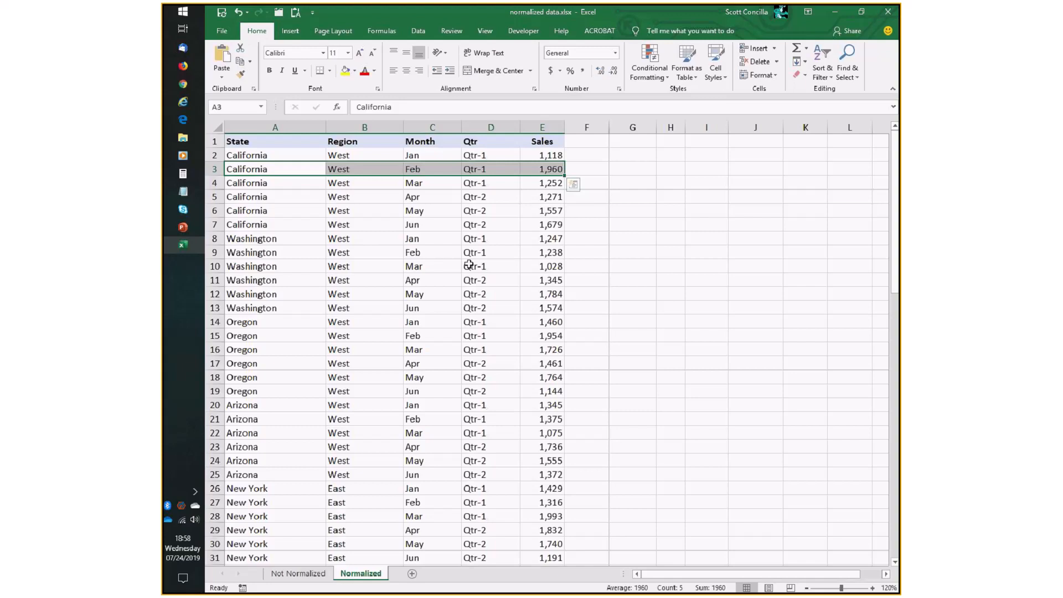
Advance the slideshow to the next slide and return to the workbook.
{"action": "key", "text": "alt+Tab"}
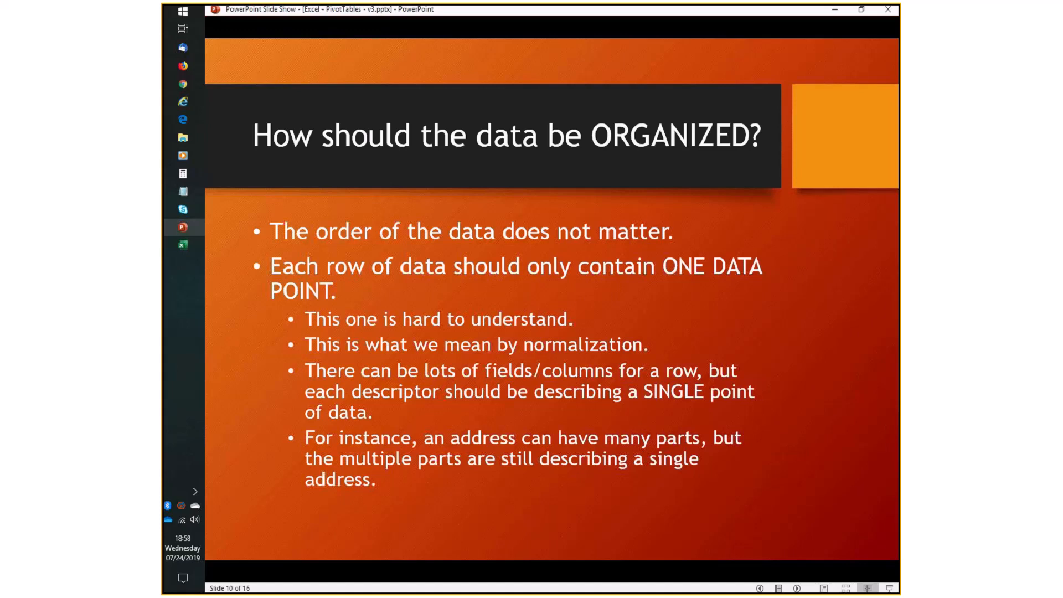
{"action": "key", "text": "Right"}
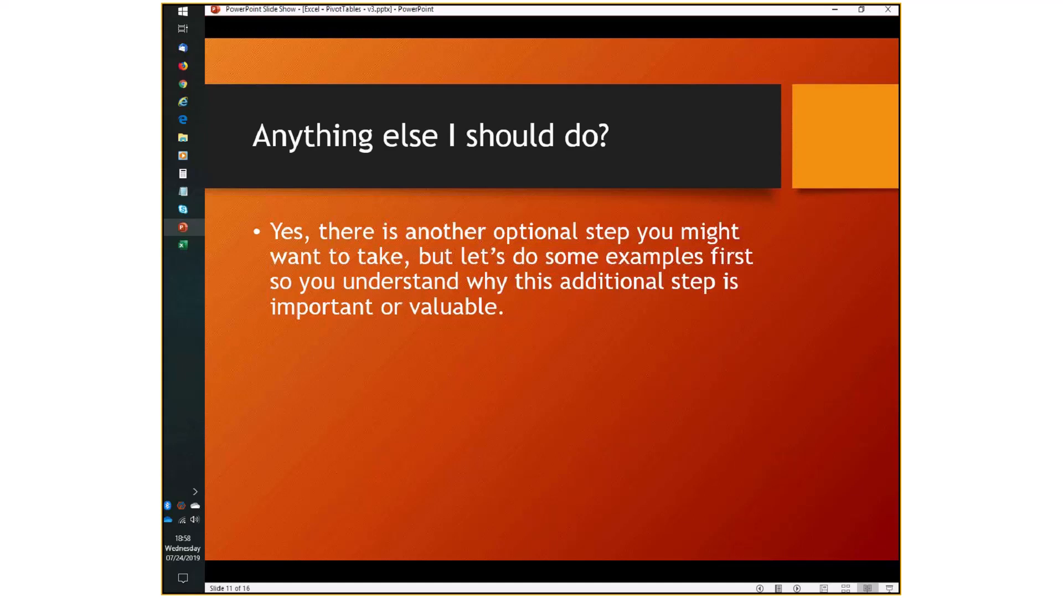
{"action": "key", "text": "alt+Tab"}
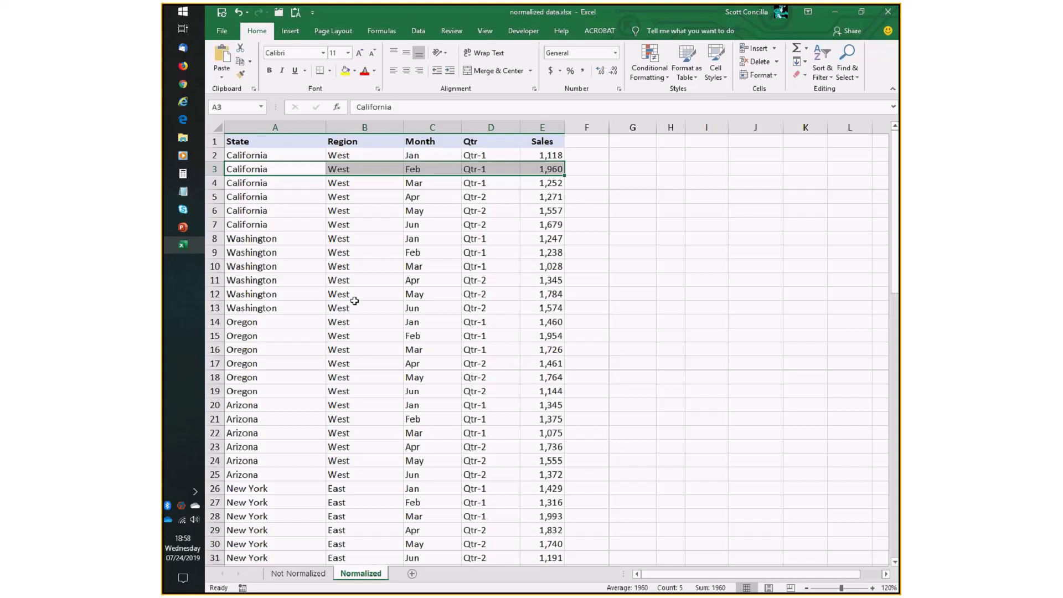
Compare a Washington cell on the Not Normalized sheet with the Normalized sheet's rows, returning to the Normalized sheet.
{"action": "left_click", "coordinate": [301, 158]}
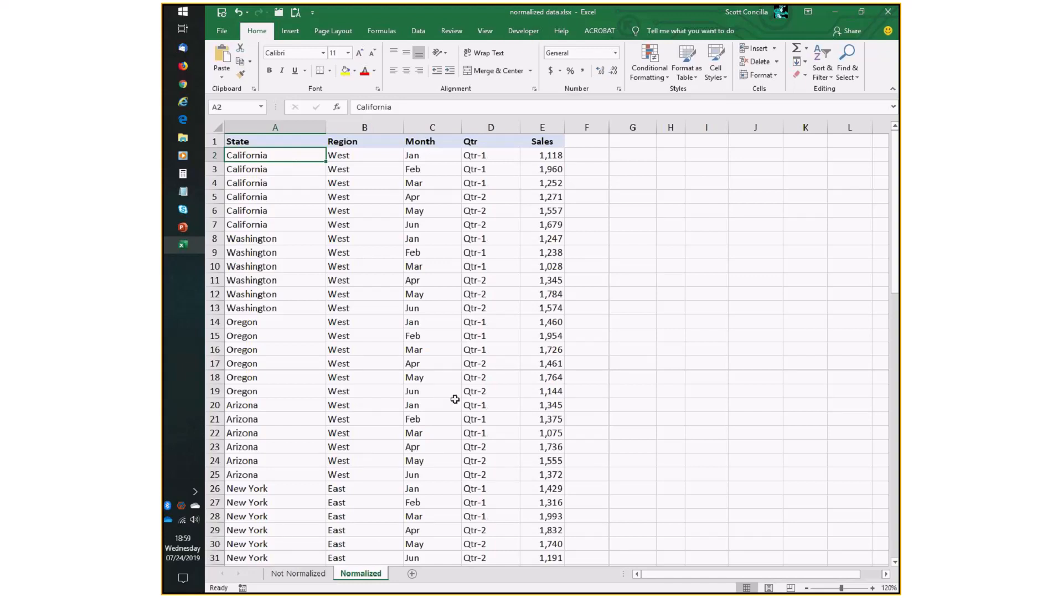
{"action": "left_click", "coordinate": [303, 574]}
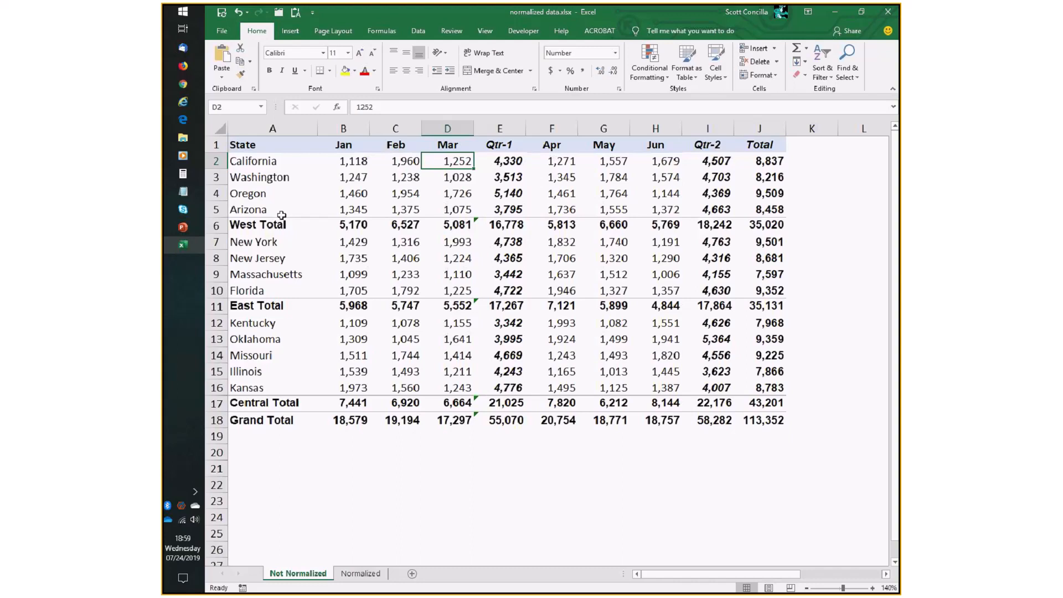
{"action": "left_click", "coordinate": [335, 174]}
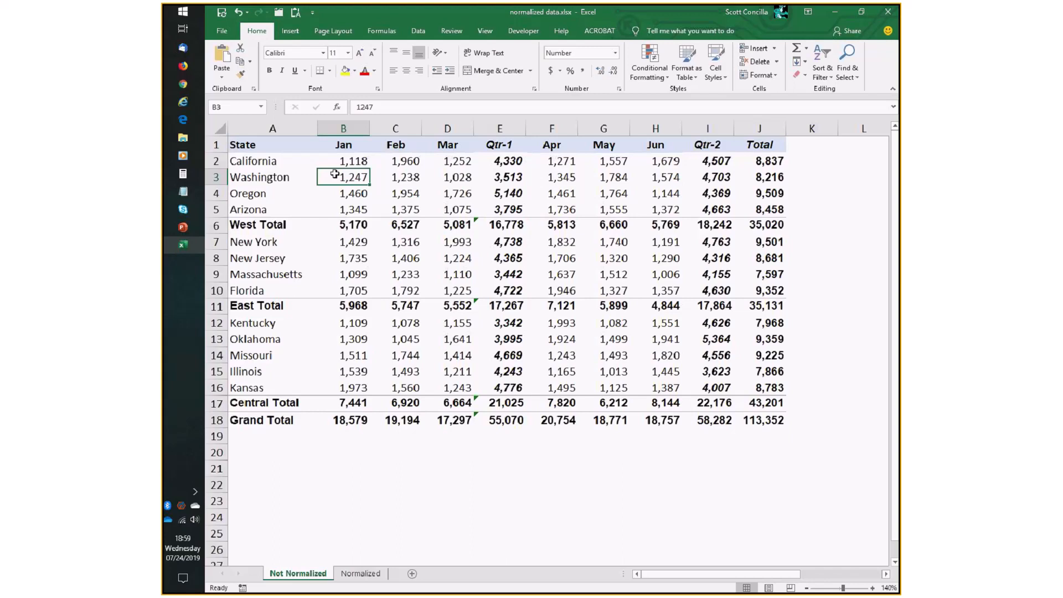
{"action": "left_click", "coordinate": [360, 573]}
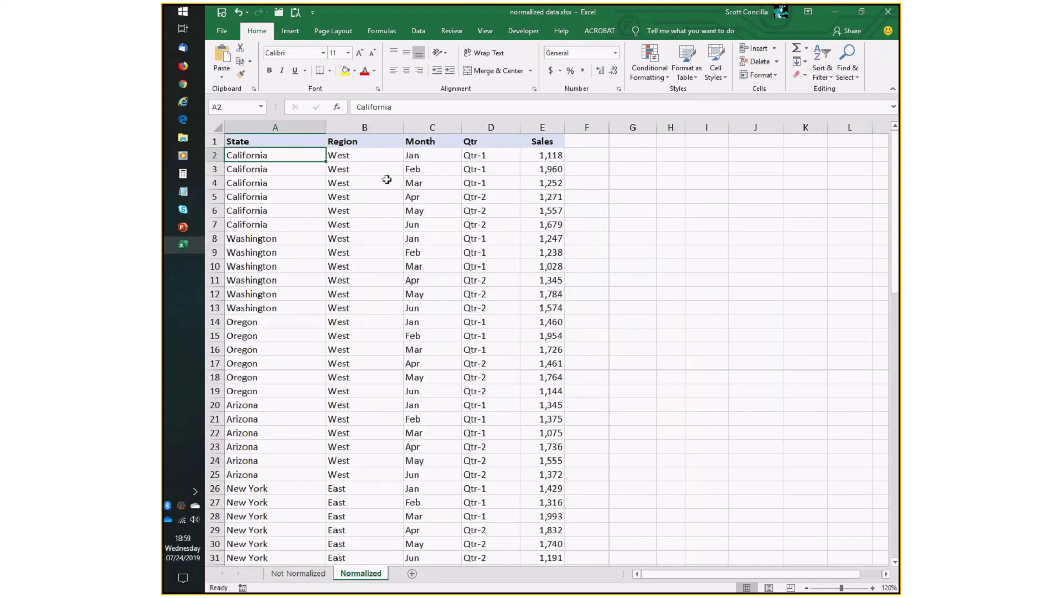
Examine various cells across the State, Region, Month and Qtr columns of the Normalized data.
{"action": "left_click", "coordinate": [293, 32]}
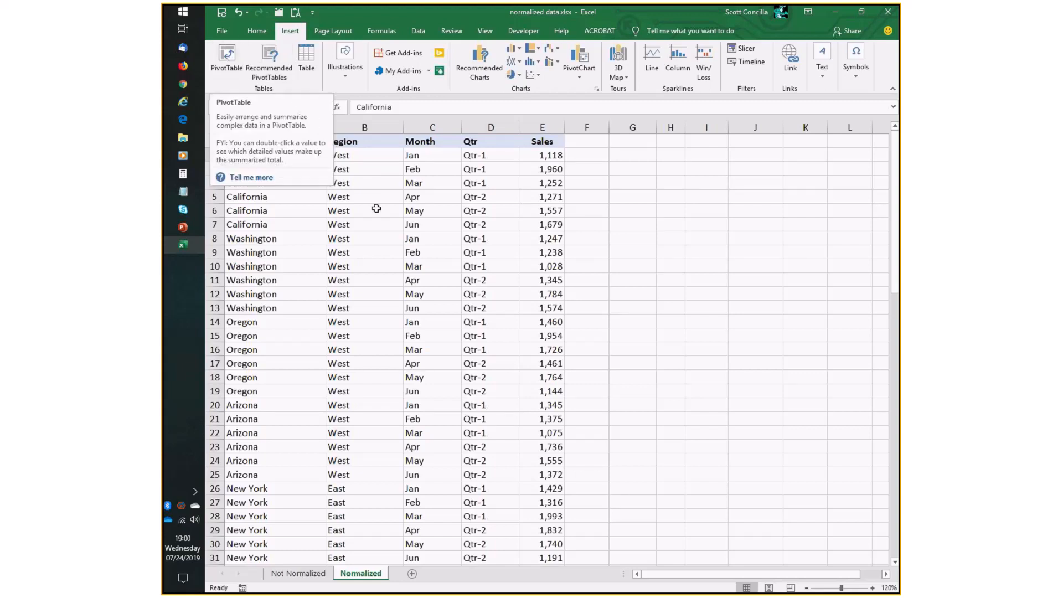
{"action": "left_click", "coordinate": [281, 166]}
{"action": "left_click", "coordinate": [299, 238]}
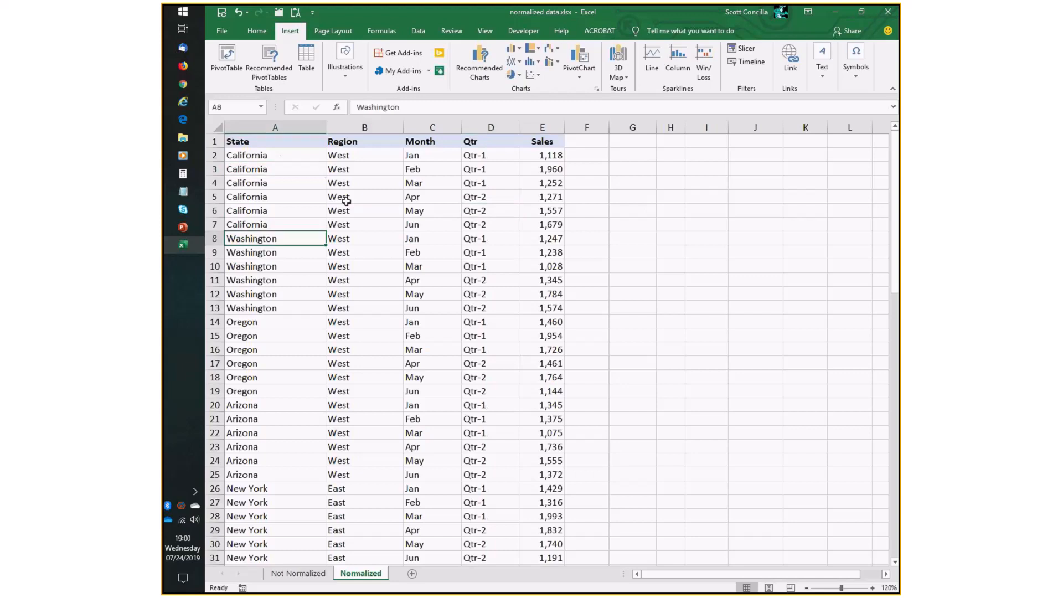
{"action": "left_click", "coordinate": [352, 160]}
{"action": "left_click", "coordinate": [479, 207]}
{"action": "left_click", "coordinate": [372, 235]}
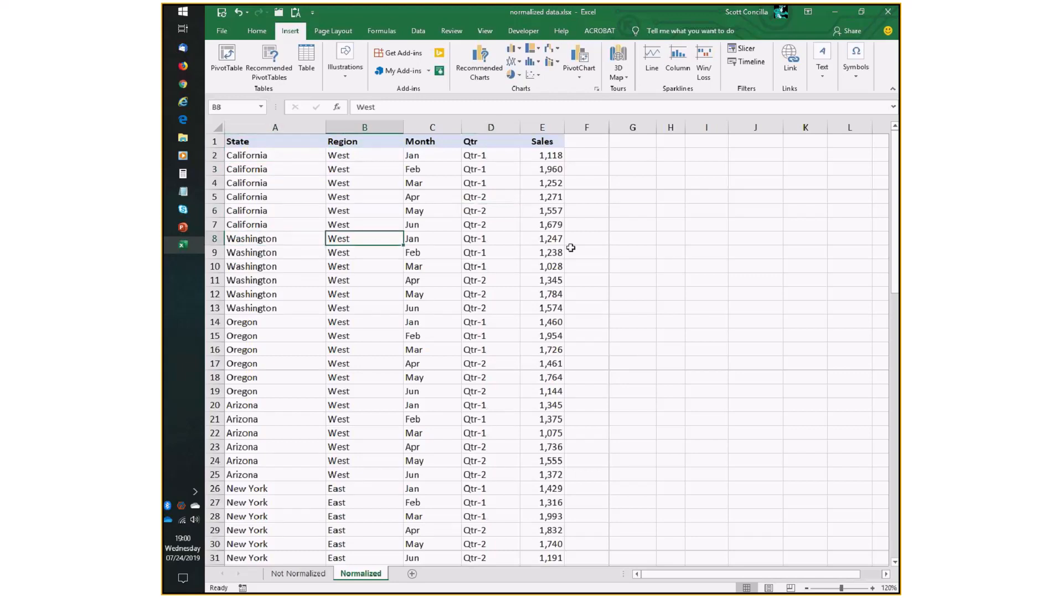
{"action": "left_click", "coordinate": [272, 169]}
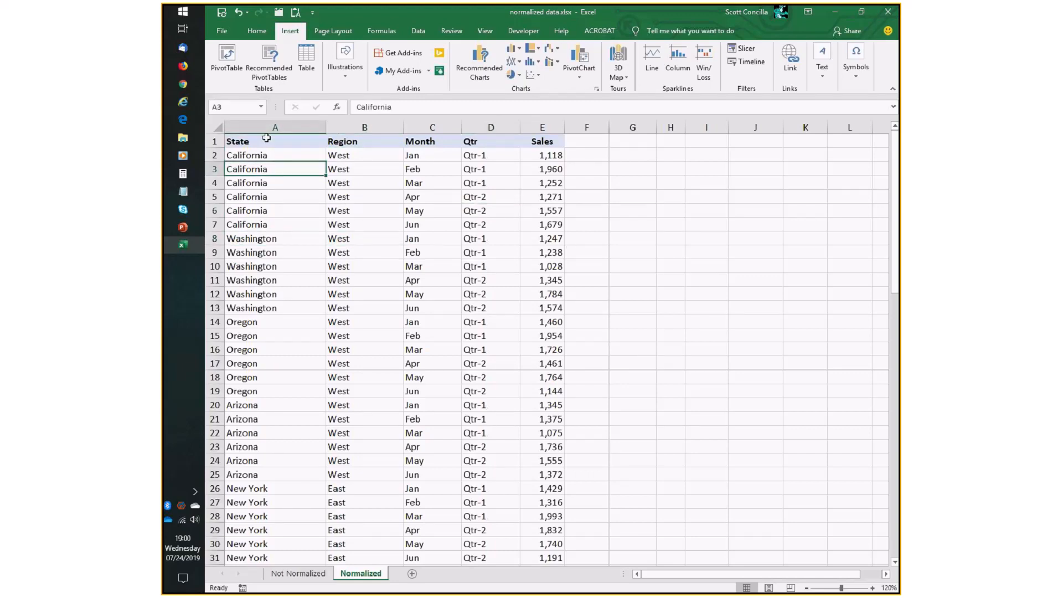
{"action": "left_click", "coordinate": [437, 255]}
{"action": "left_click", "coordinate": [302, 365]}
{"action": "left_click", "coordinate": [499, 446]}
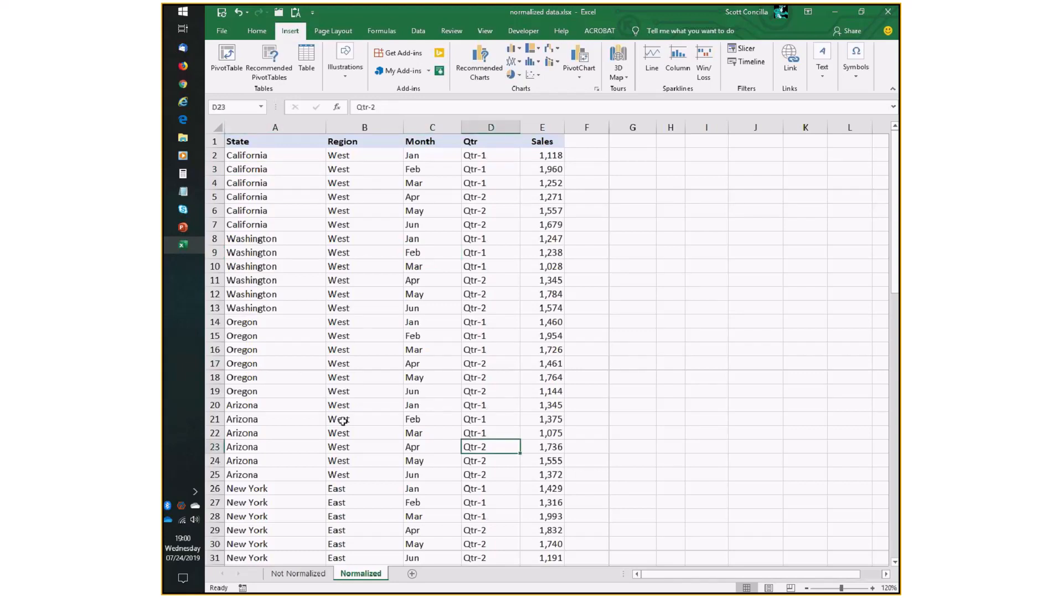
{"action": "left_click", "coordinate": [738, 277]}
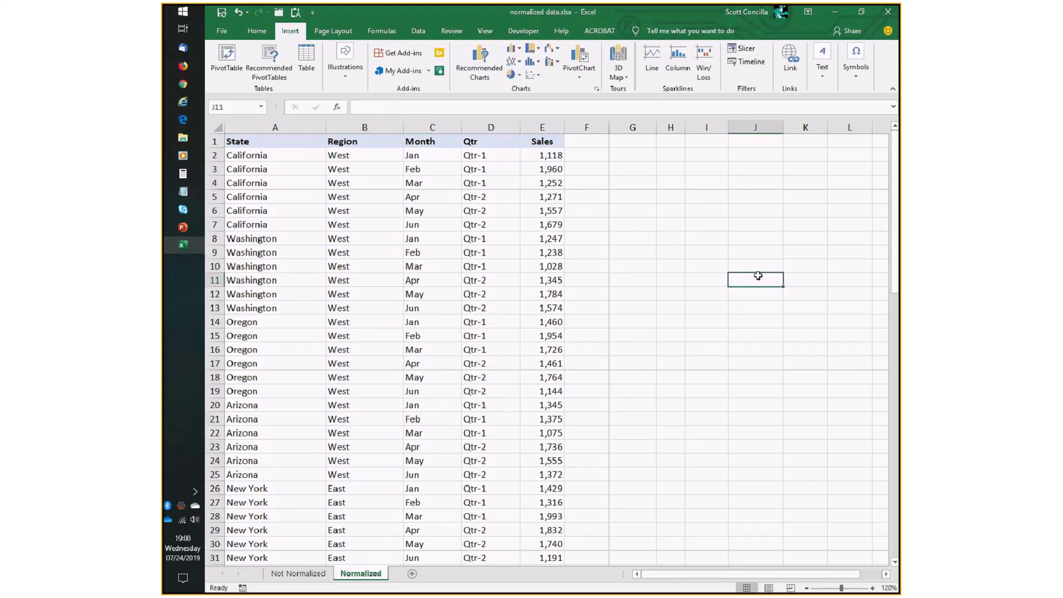
Create a PivotTable from the Normalized sheet's data range, placing it on a new worksheet.
{"action": "left_click", "coordinate": [285, 166]}
{"action": "left_click", "coordinate": [284, 155]}
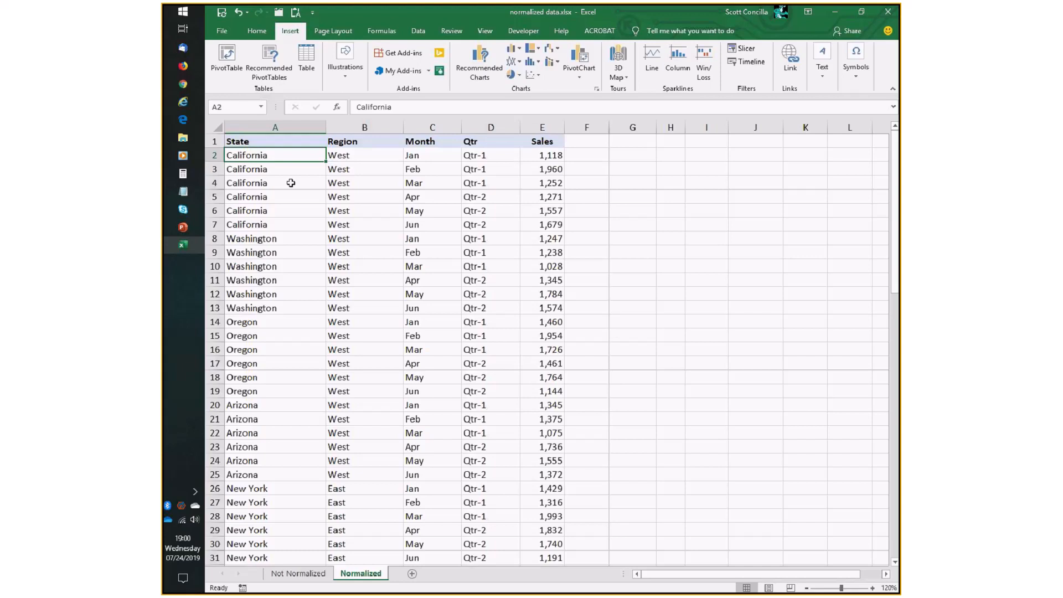
{"action": "left_click", "coordinate": [227, 58]}
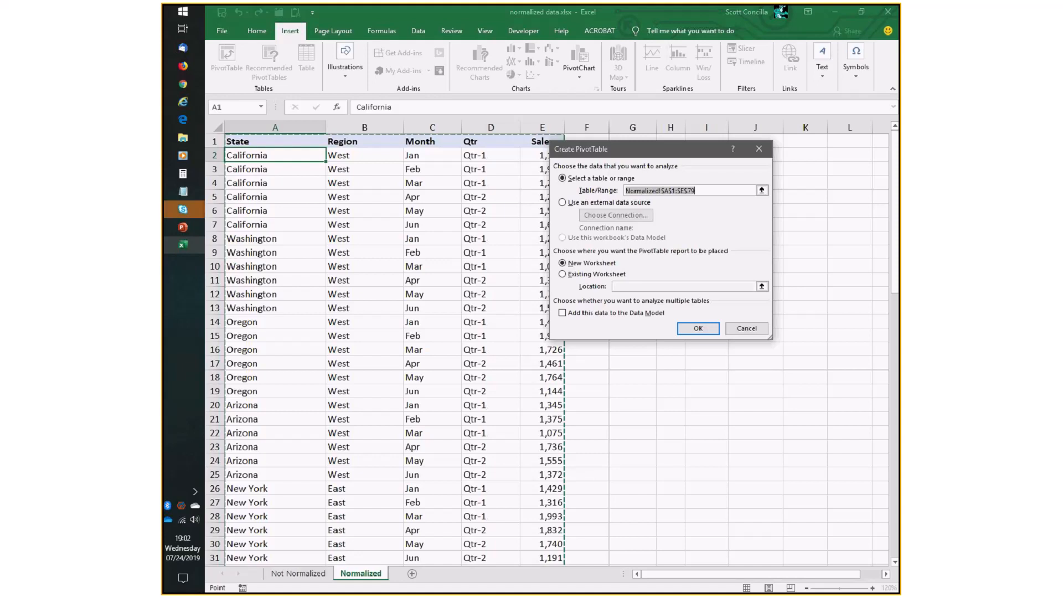
{"action": "left_click", "coordinate": [647, 150]}
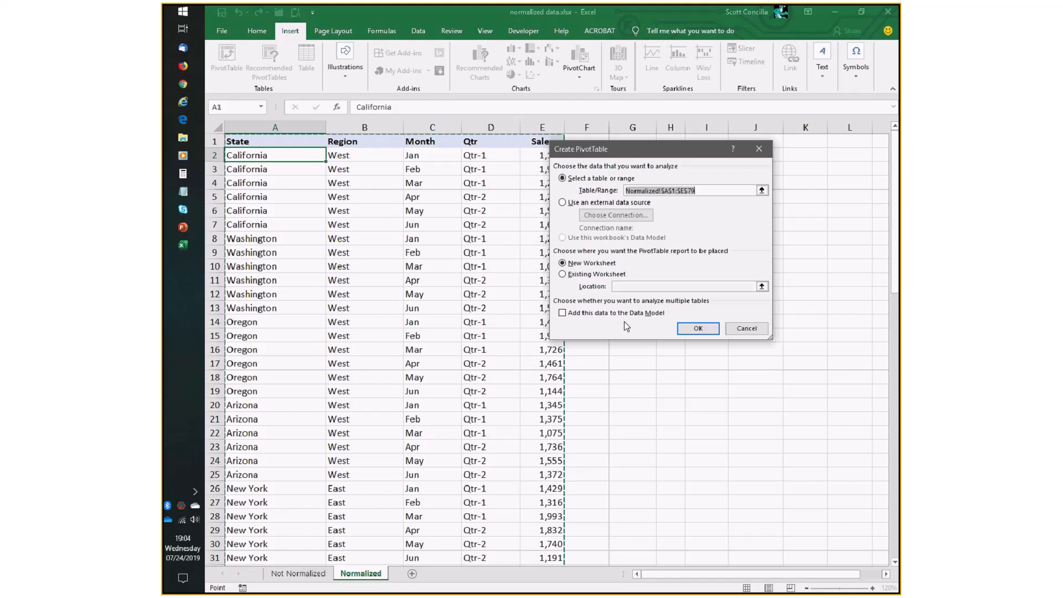
{"action": "left_click", "coordinate": [698, 329]}
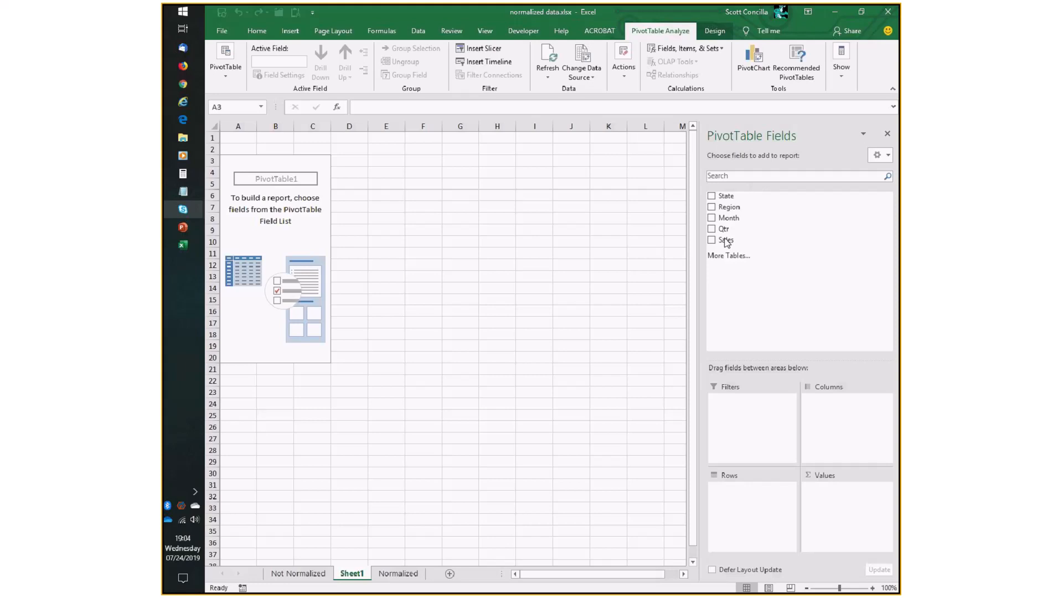
Add the State field to the PivotTable's Rows area.
{"action": "left_click", "coordinate": [397, 576]}
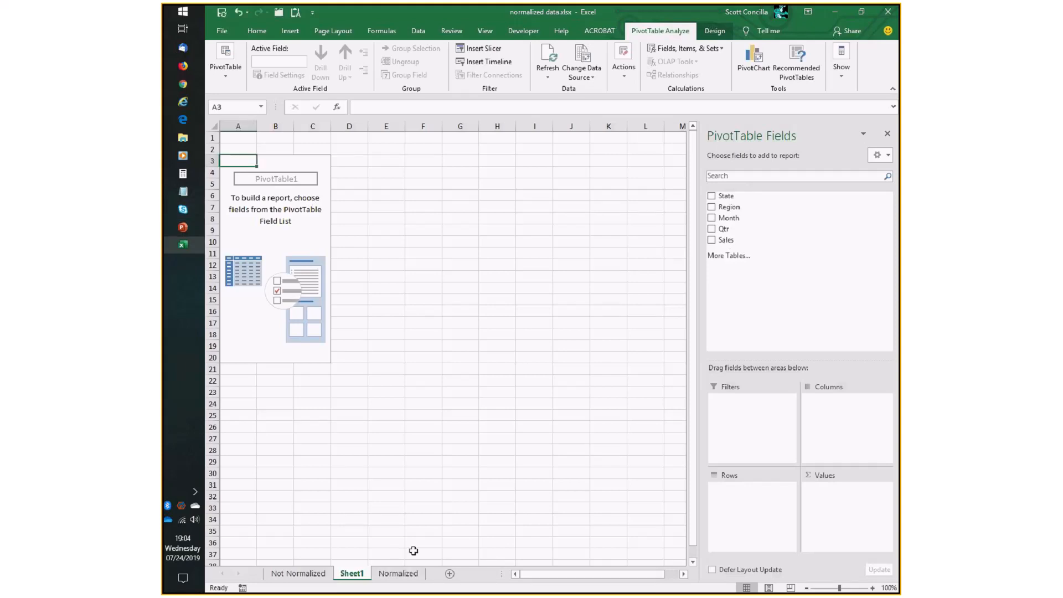
{"action": "left_click", "coordinate": [398, 572]}
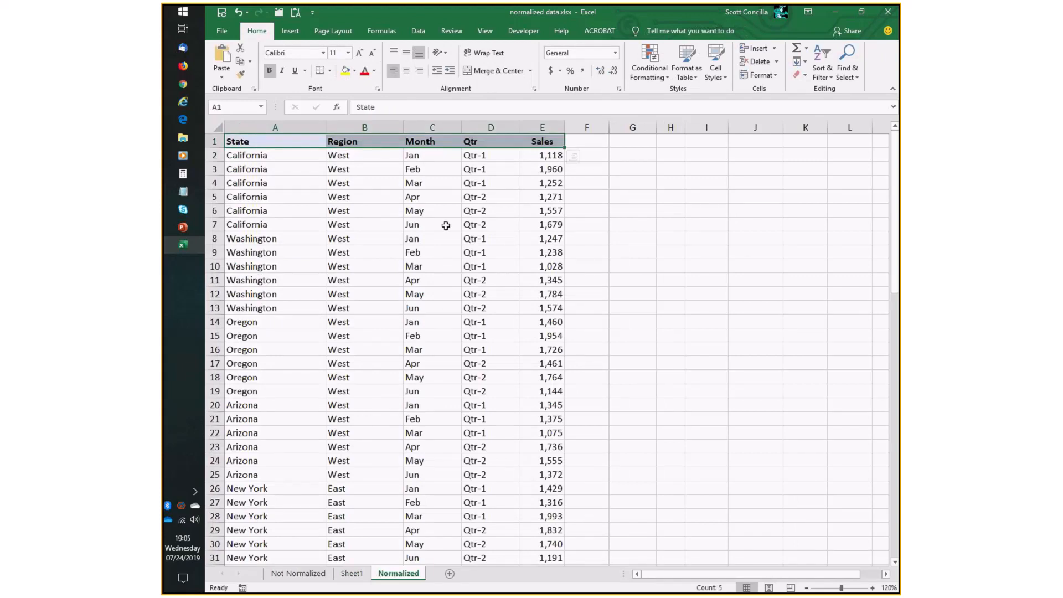
{"action": "left_click", "coordinate": [352, 573]}
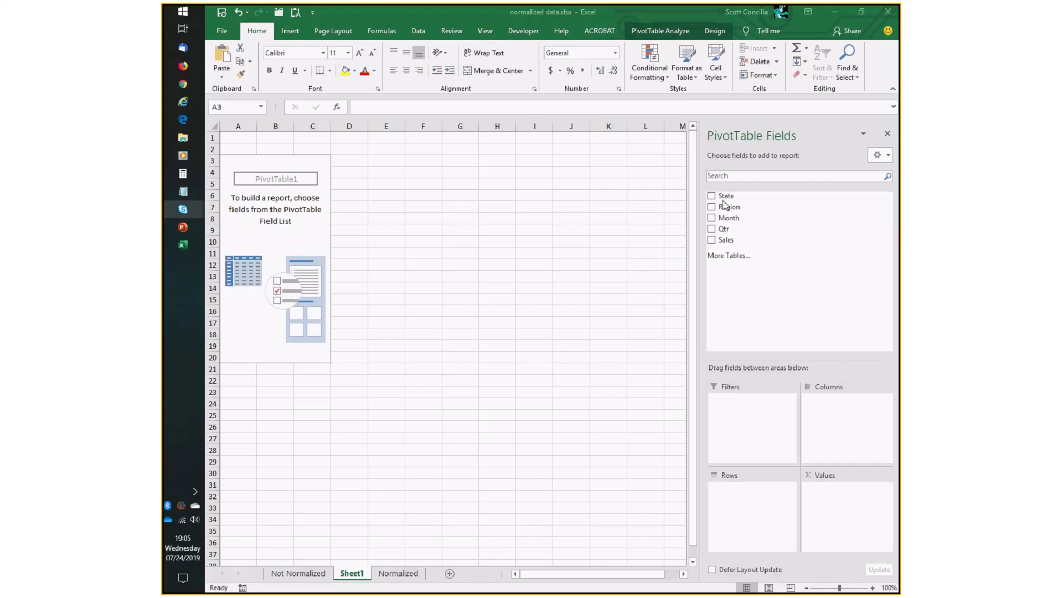
{"action": "left_click", "coordinate": [686, 16]}
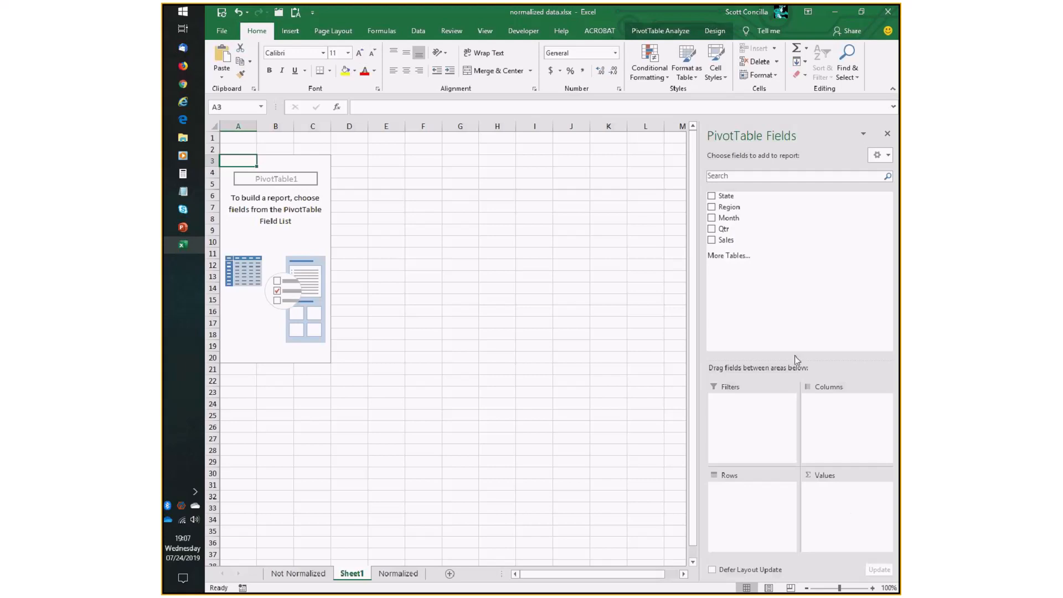
{"action": "left_click_drag", "start_coordinate": [724, 200], "coordinate": [754, 501]}
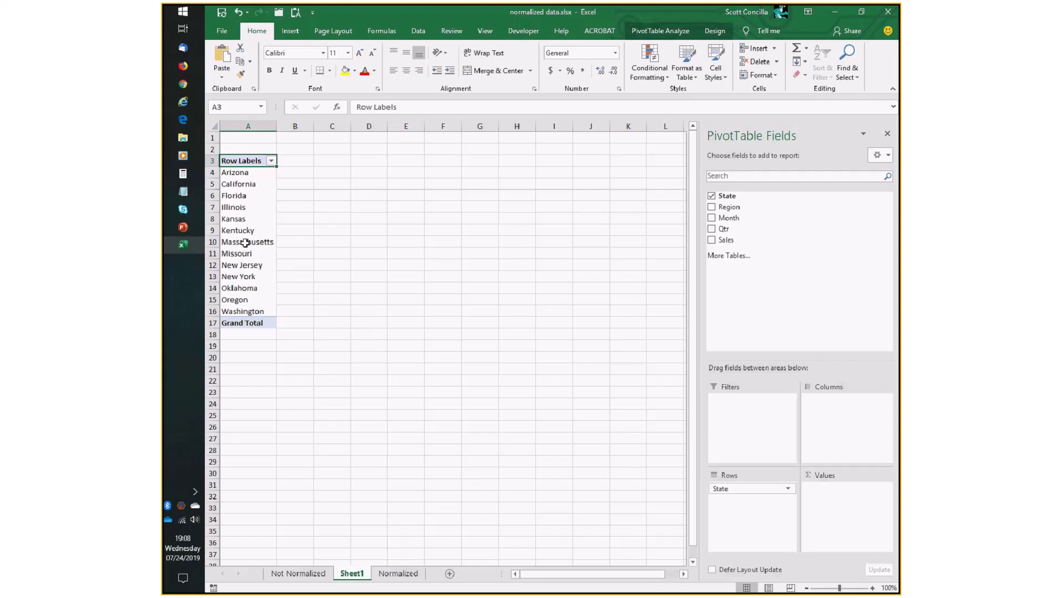
Add the Month field to the PivotTable's Columns and the Sales field to its Values.
{"action": "mouse_move", "coordinate": [245, 243]}
{"action": "left_click_drag", "start_coordinate": [729, 220], "coordinate": [840, 407]}
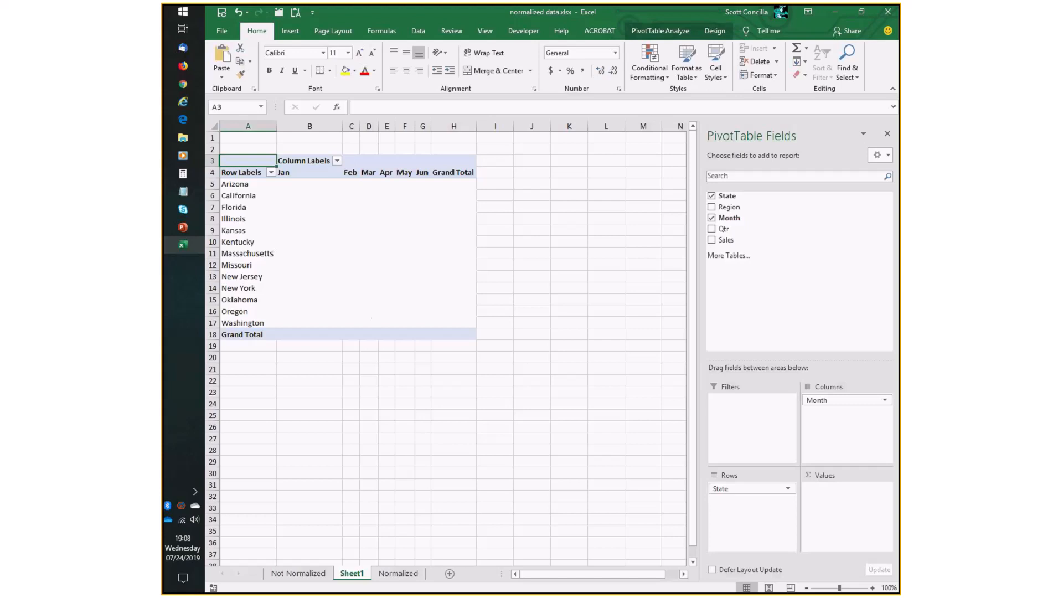
{"action": "left_click_drag", "start_coordinate": [738, 244], "coordinate": [840, 511]}
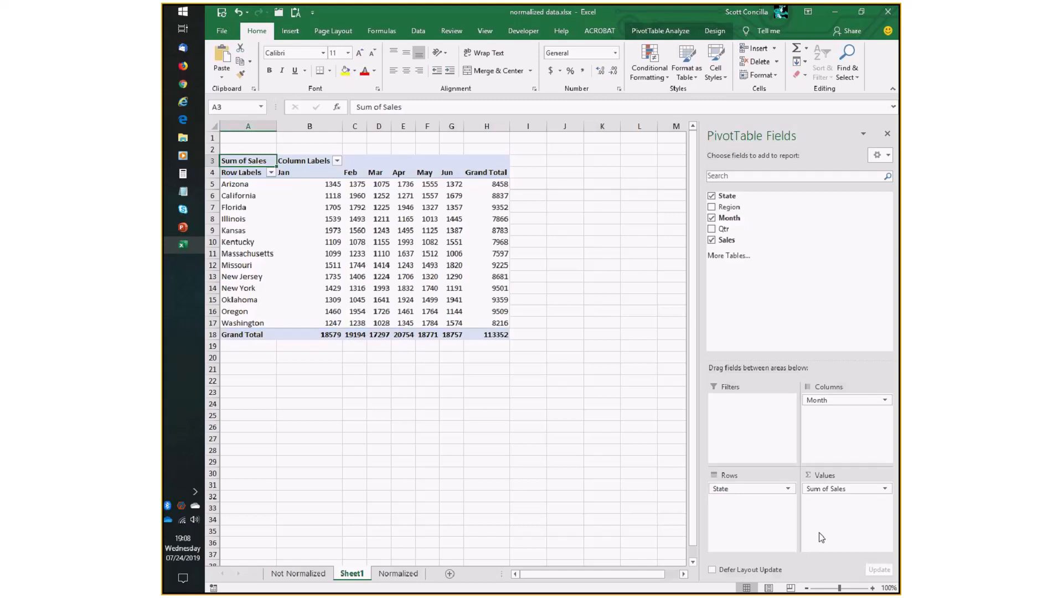
Switch the PivotTable's report layout to Outline Form.
{"action": "left_click", "coordinate": [872, 588]}
{"action": "left_click", "coordinate": [872, 588]}
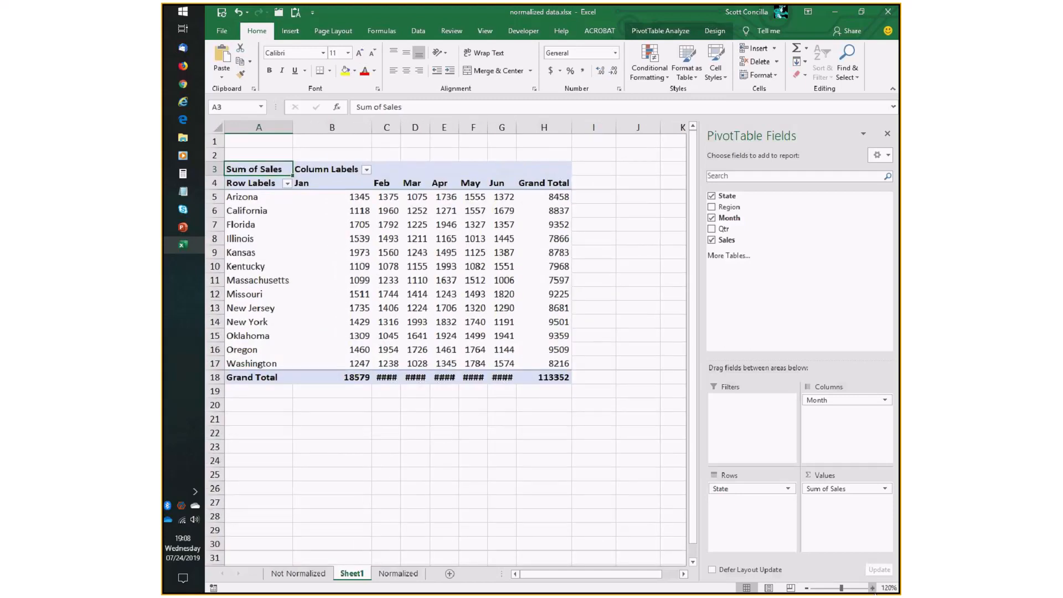
{"action": "left_click", "coordinate": [872, 587]}
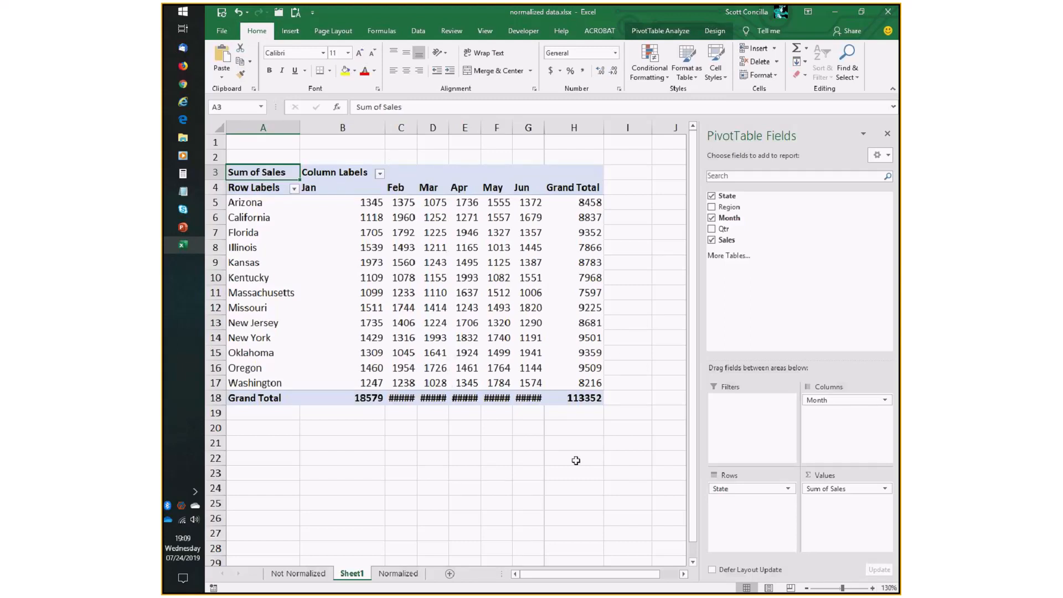
{"action": "left_click", "coordinate": [715, 31]}
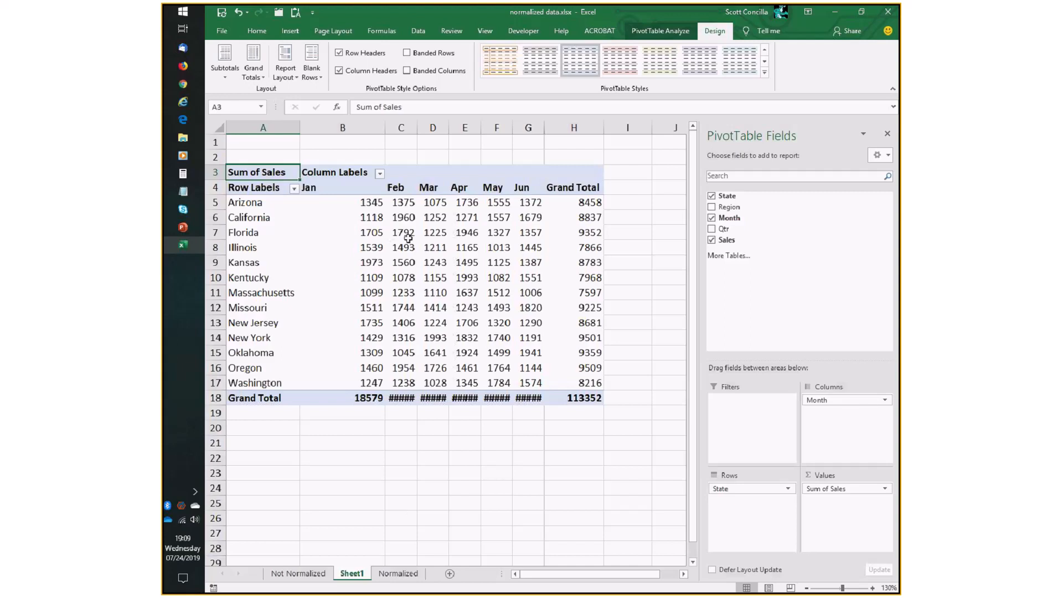
{"action": "left_click", "coordinate": [464, 233]}
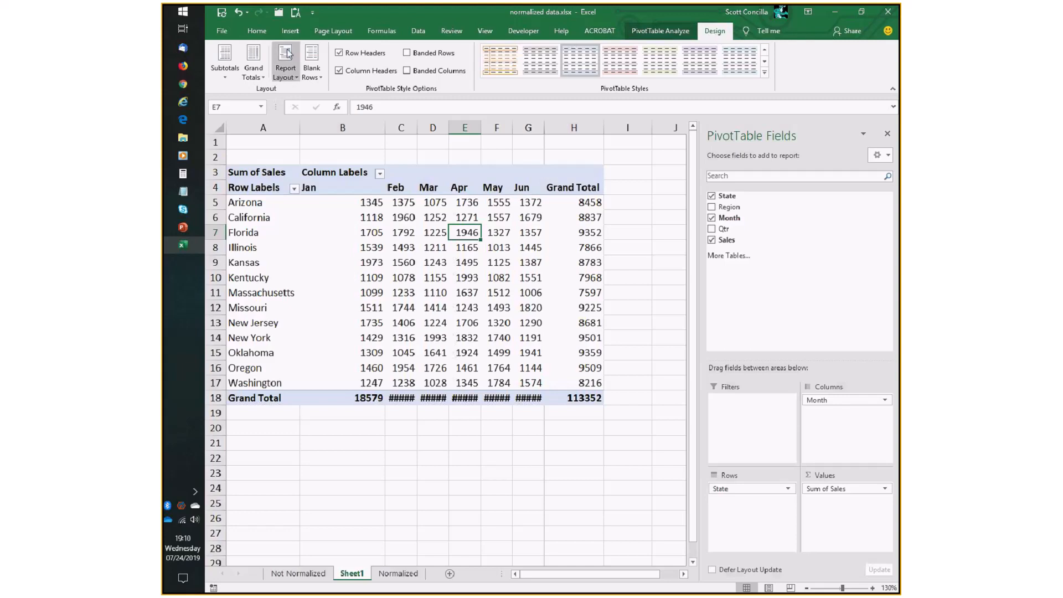
{"action": "left_click", "coordinate": [288, 76]}
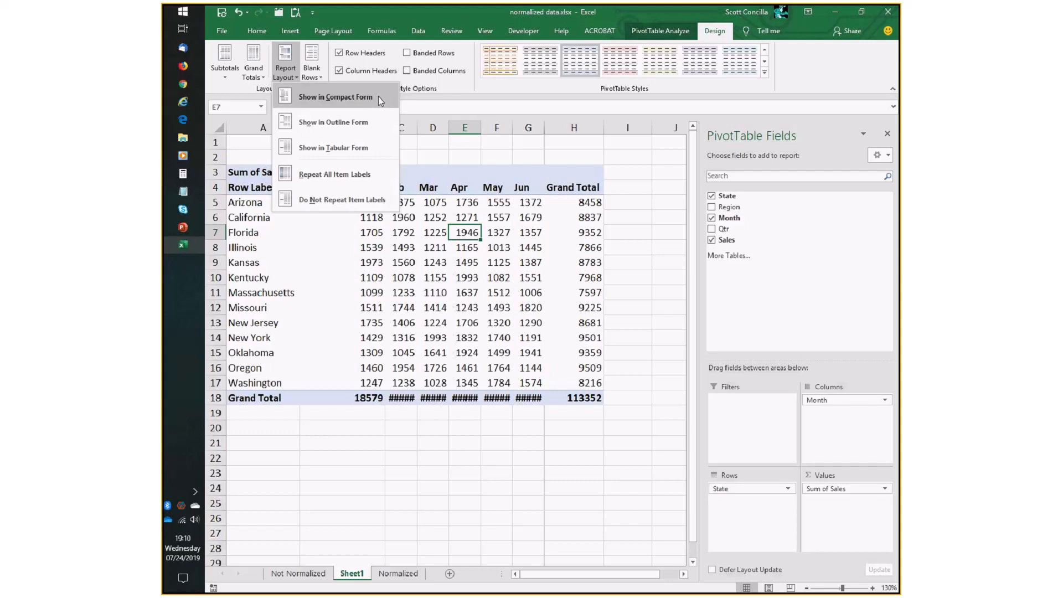
{"action": "left_click", "coordinate": [332, 122]}
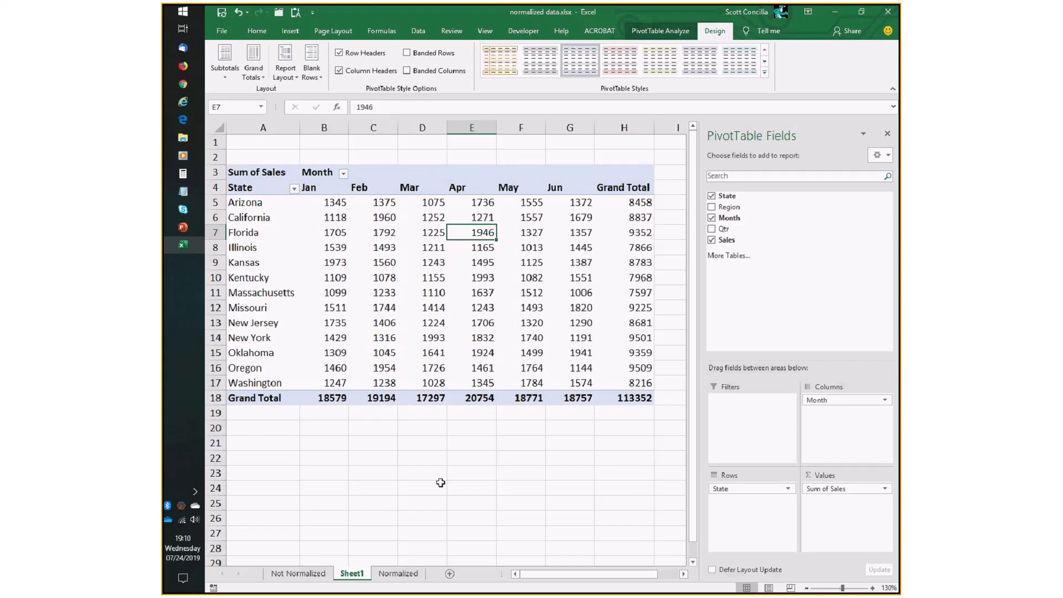
Compare the PivotTable's sales figures with the Sales column values on the Normalized sheet.
{"action": "left_click", "coordinate": [253, 191]}
{"action": "left_click", "coordinate": [303, 175]}
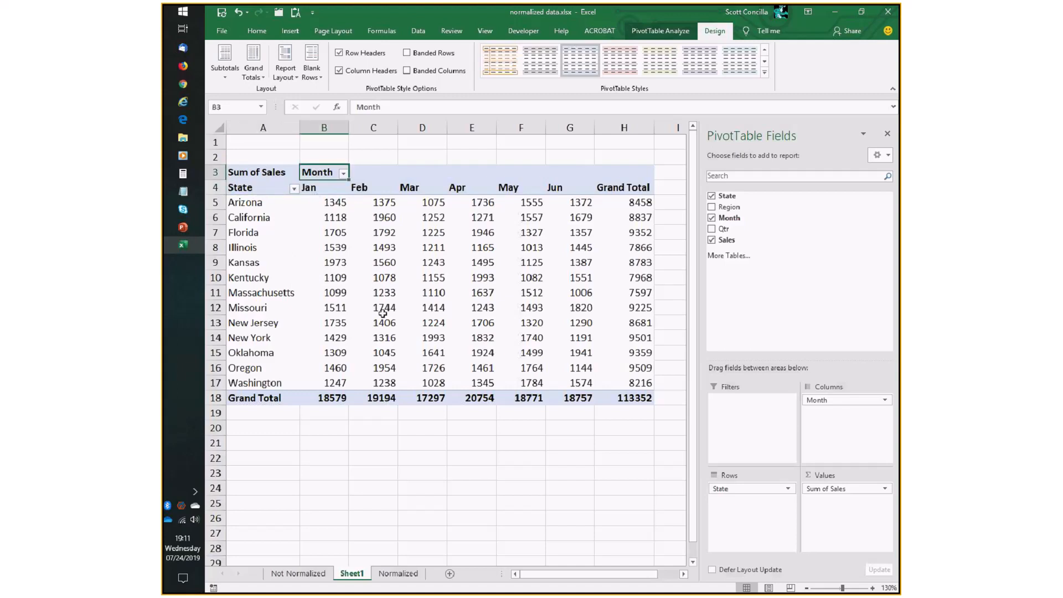
{"action": "mouse_move", "coordinate": [382, 313]}
{"action": "mouse_move", "coordinate": [341, 210]}
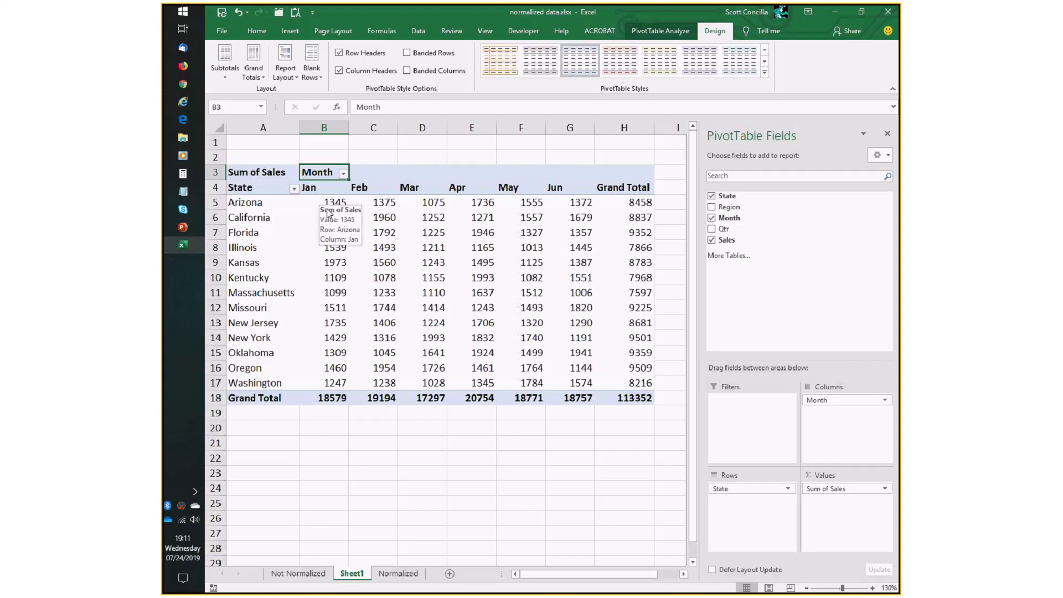
{"action": "mouse_move", "coordinate": [391, 305]}
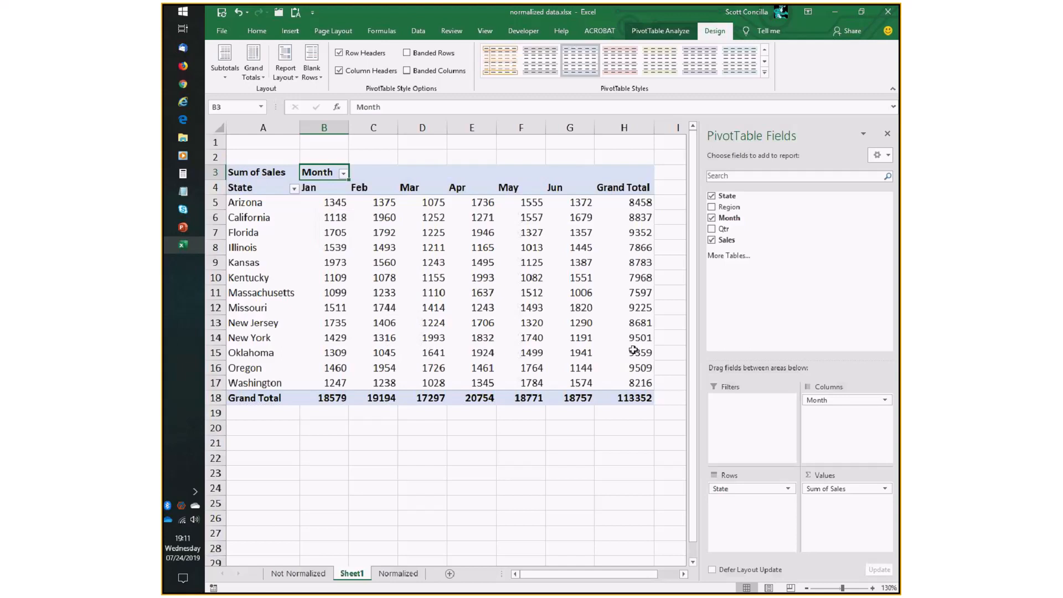
{"action": "mouse_move", "coordinate": [485, 324]}
{"action": "left_click", "coordinate": [398, 574]}
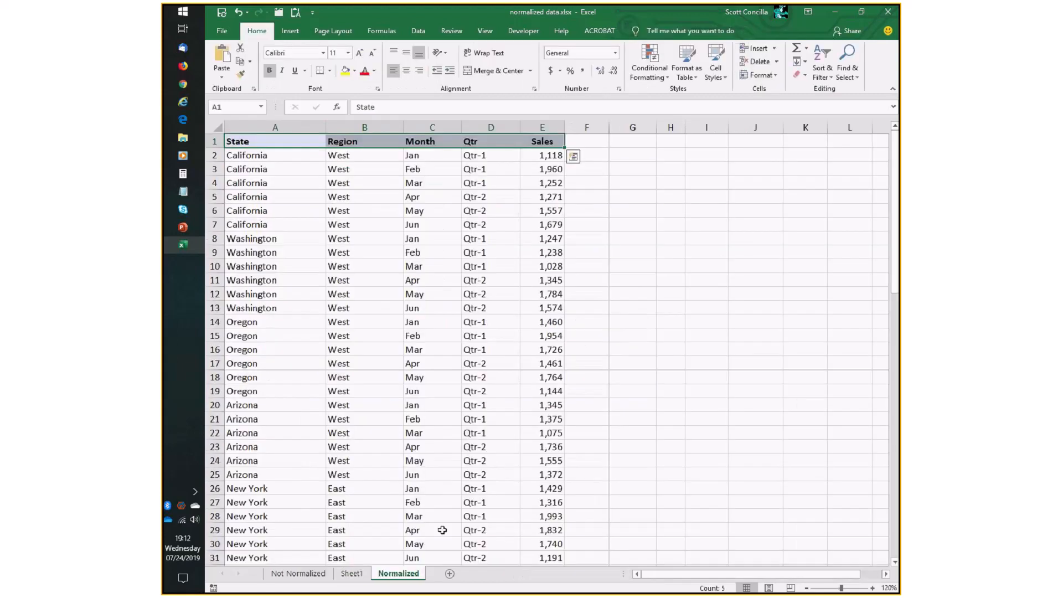
{"action": "left_click", "coordinate": [534, 158]}
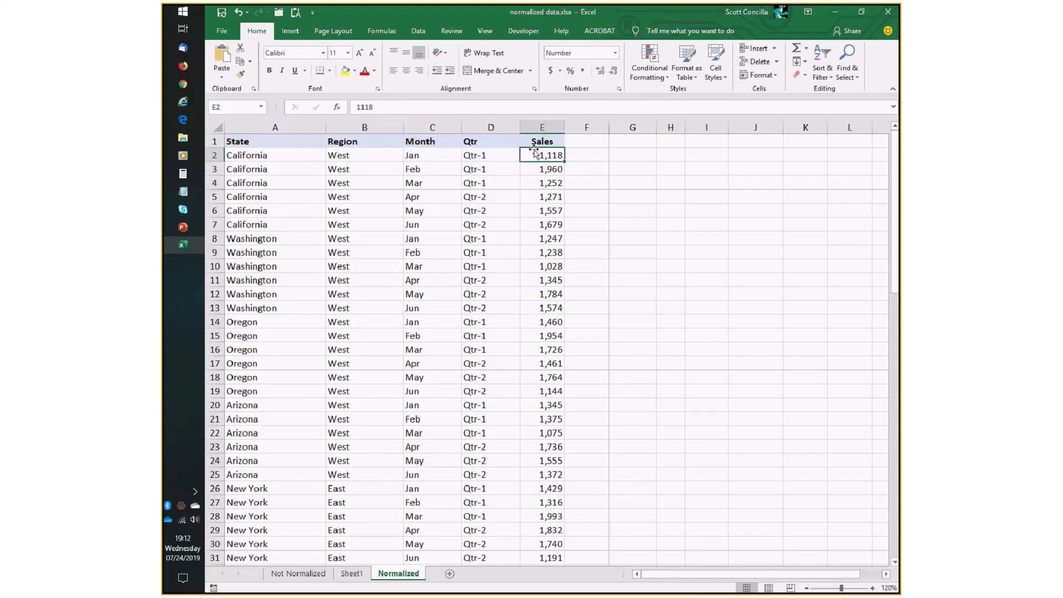
{"action": "left_click", "coordinate": [536, 210]}
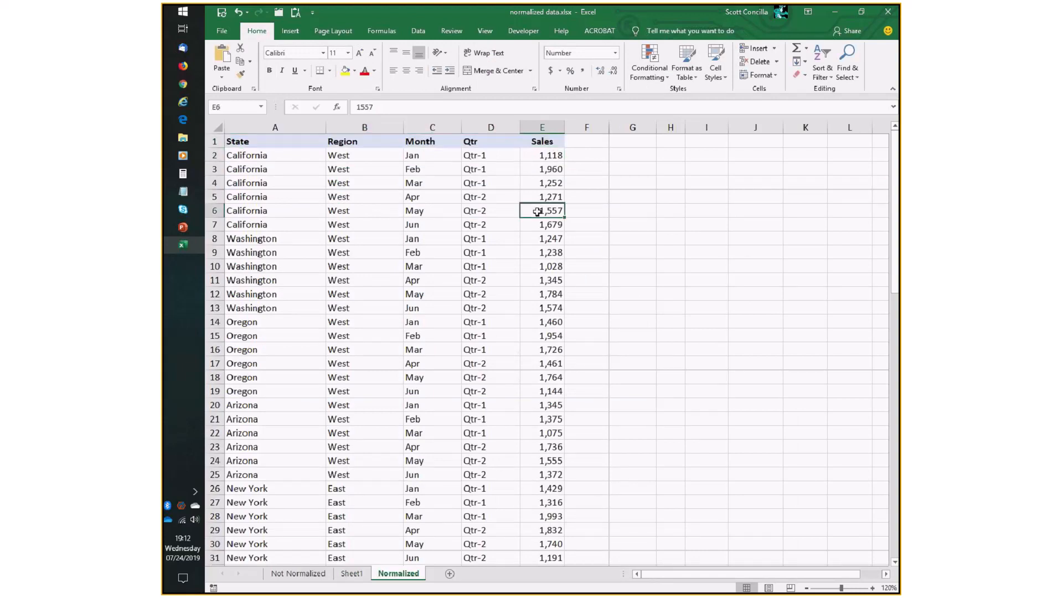
{"action": "left_click", "coordinate": [352, 574]}
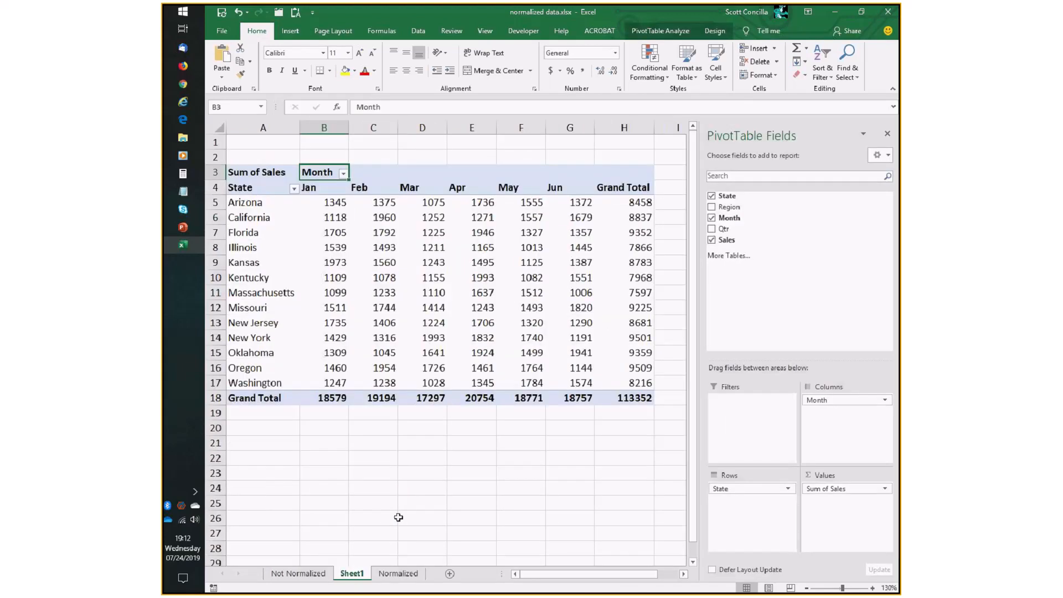
{"action": "left_click", "coordinate": [401, 576]}
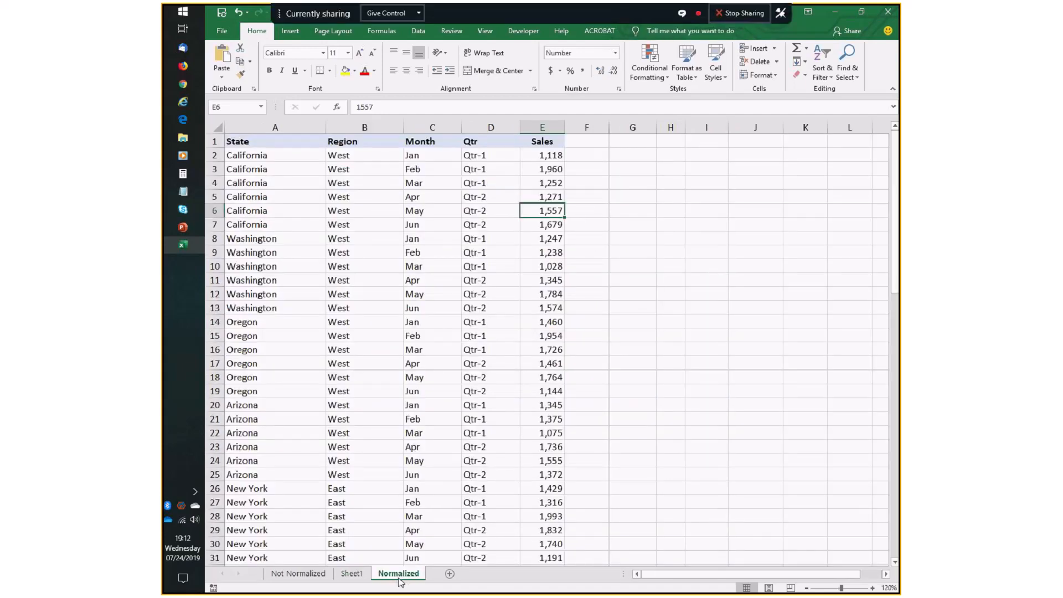
{"action": "left_click", "coordinate": [352, 574]}
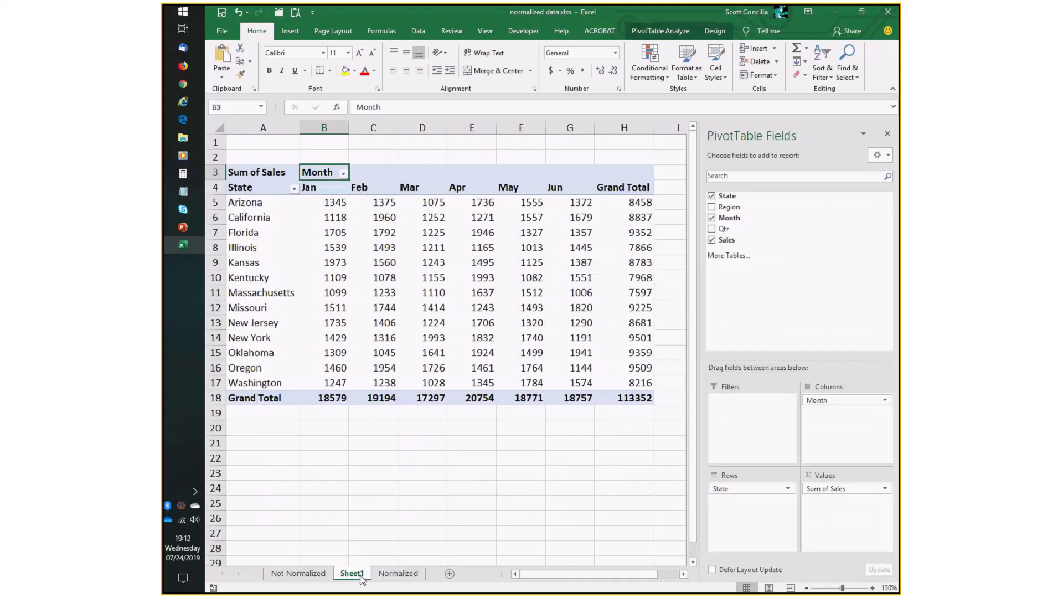
{"action": "left_click", "coordinate": [398, 573]}
{"action": "left_click_drag", "start_coordinate": [548, 155], "coordinate": [550, 389]}
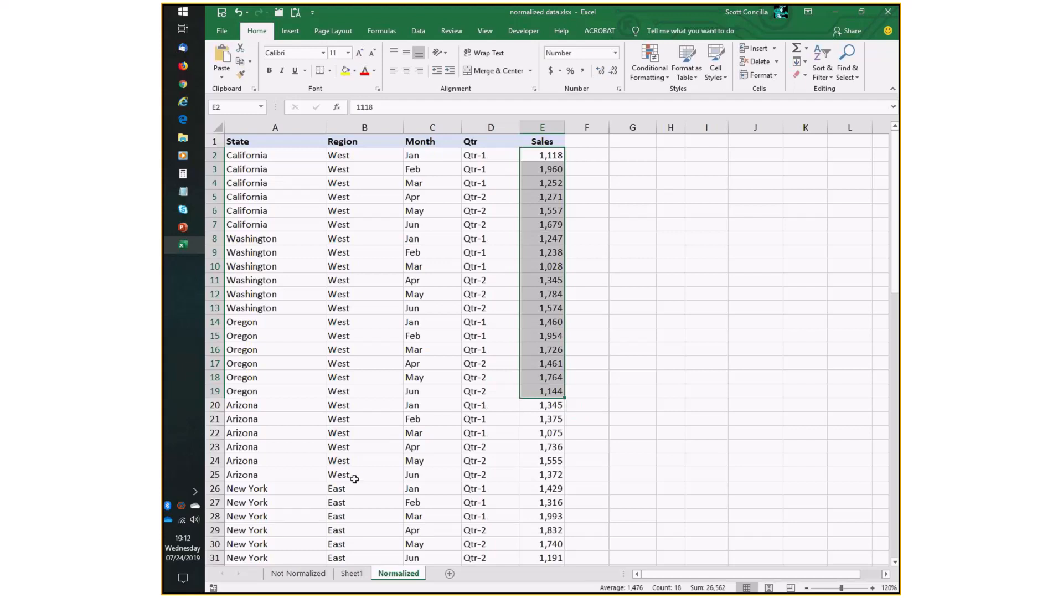
{"action": "left_click_drag", "start_coordinate": [549, 155], "coordinate": [541, 322]}
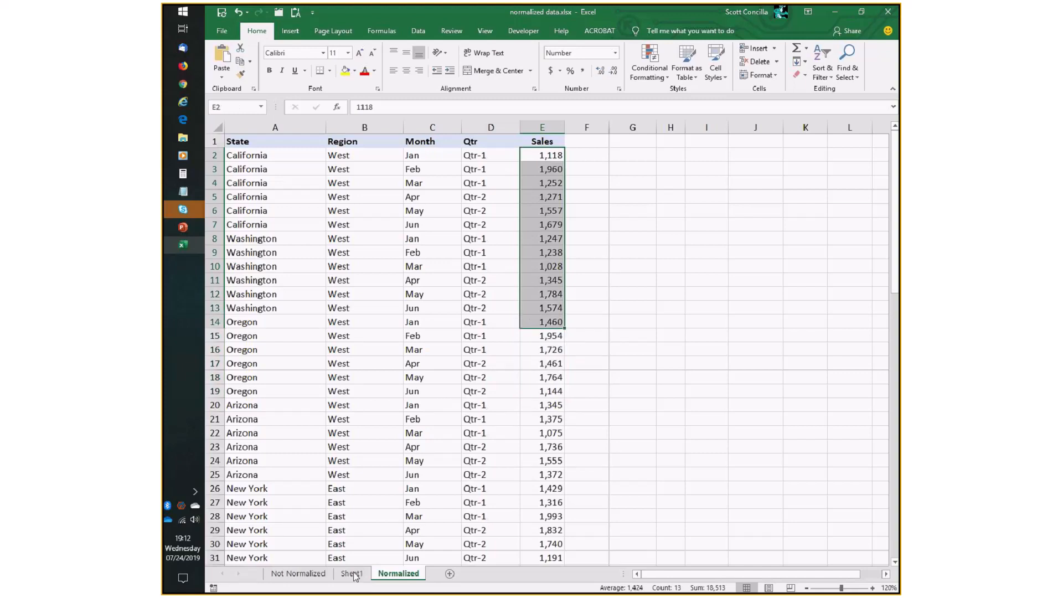
{"action": "left_click", "coordinate": [352, 574]}
{"action": "mouse_move", "coordinate": [422, 323]}
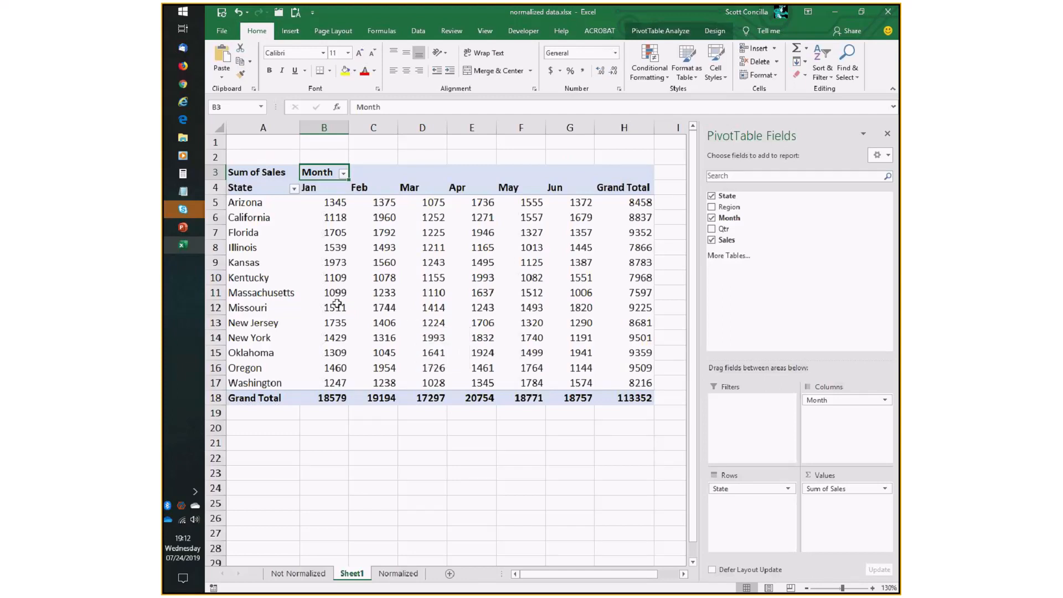
{"action": "left_click", "coordinate": [397, 576]}
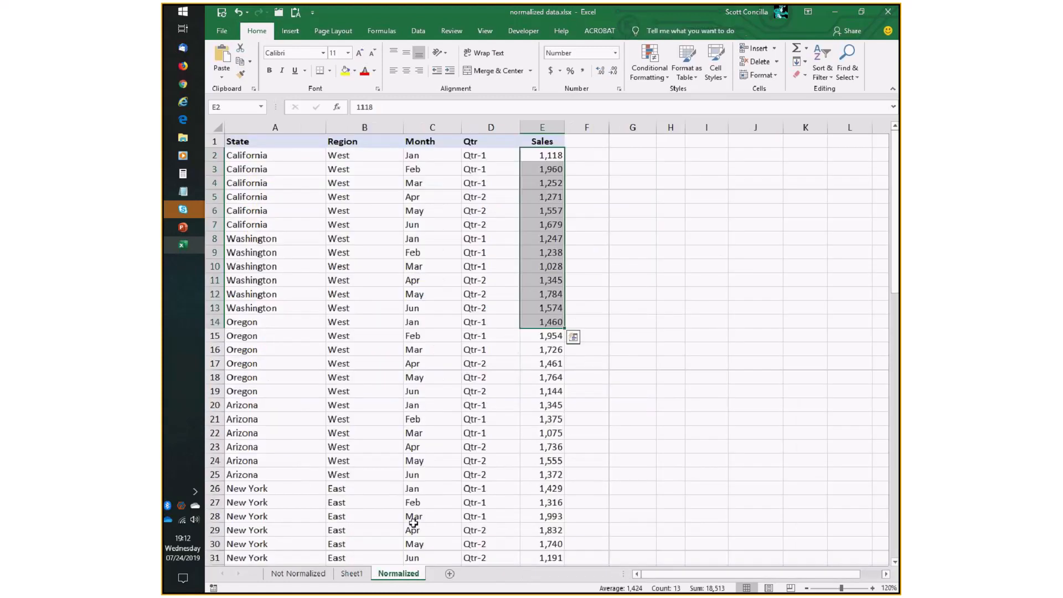
Apply the Accounting number format to the whole Sales column on the Normalized sheet.
{"action": "left_click", "coordinate": [542, 127]}
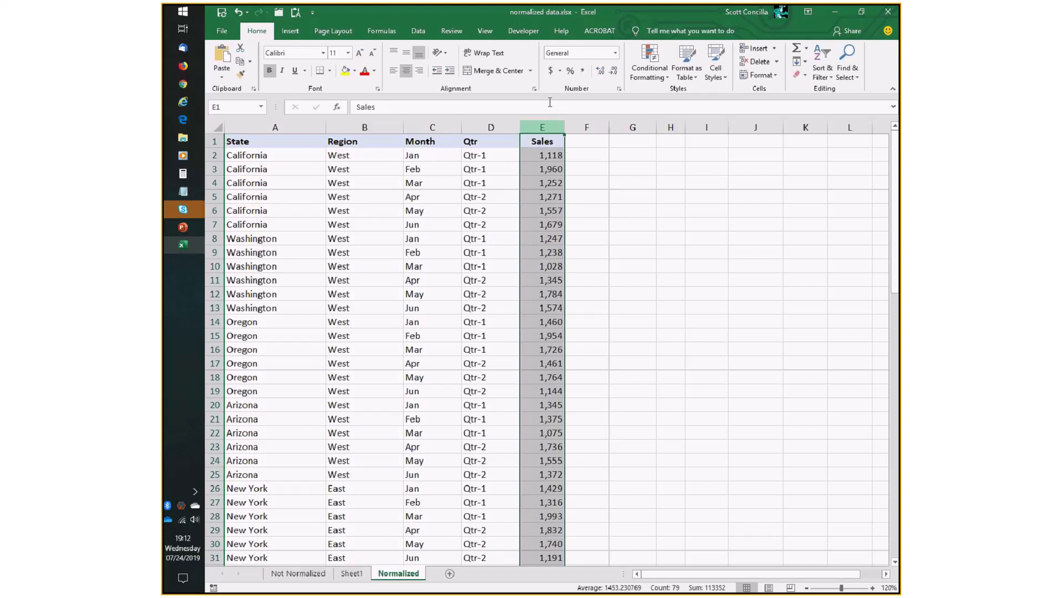
{"action": "left_click", "coordinate": [550, 70]}
{"action": "left_click", "coordinate": [545, 306]}
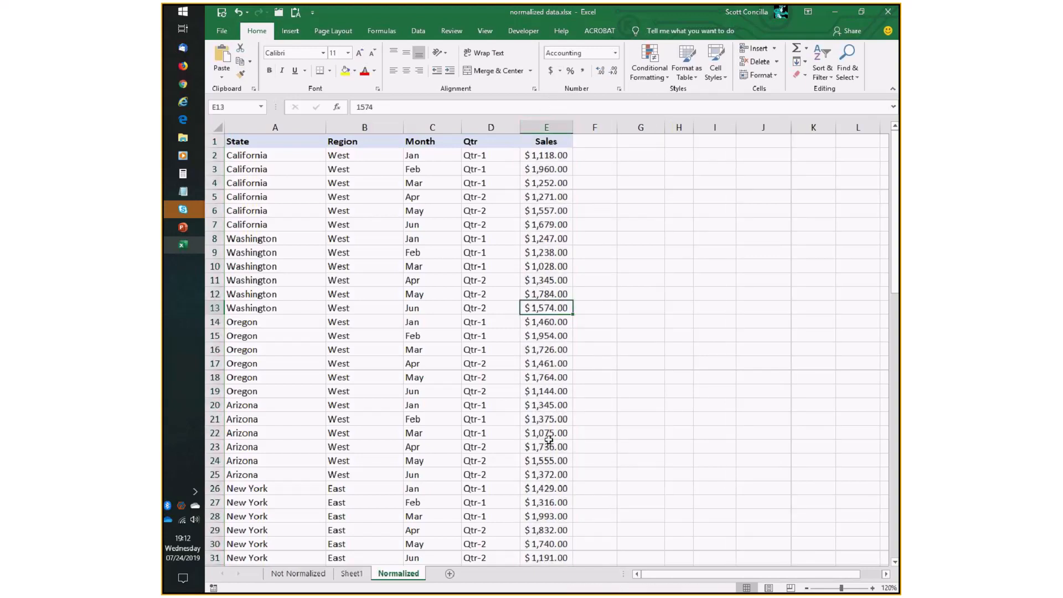
Examine the PivotTable's value cells on Sheet1 against the newly formatted source data.
{"action": "key", "text": "ctrl+Page_Up"}
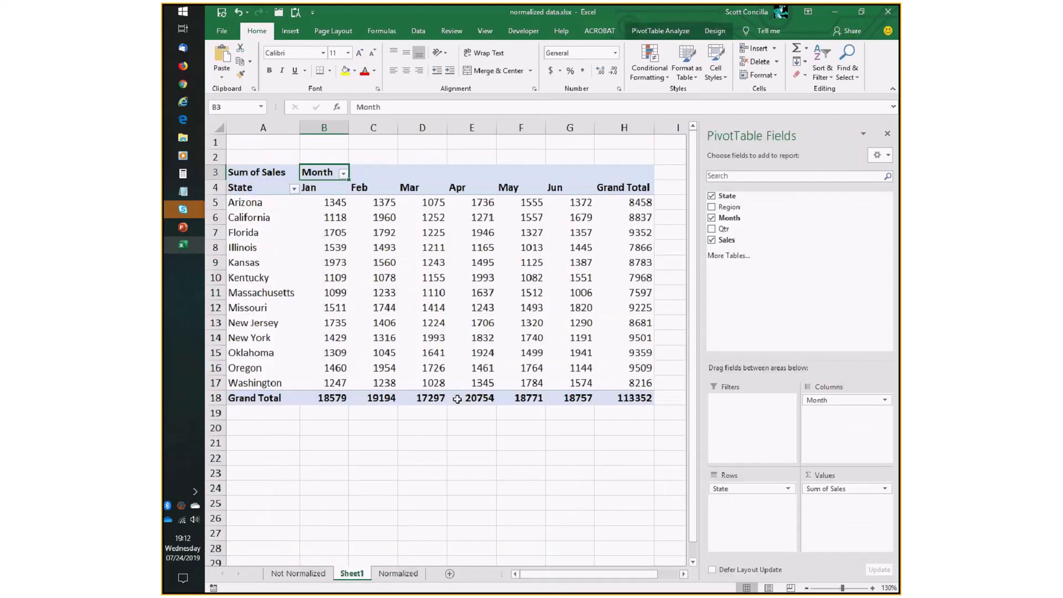
{"action": "mouse_move", "coordinate": [457, 399]}
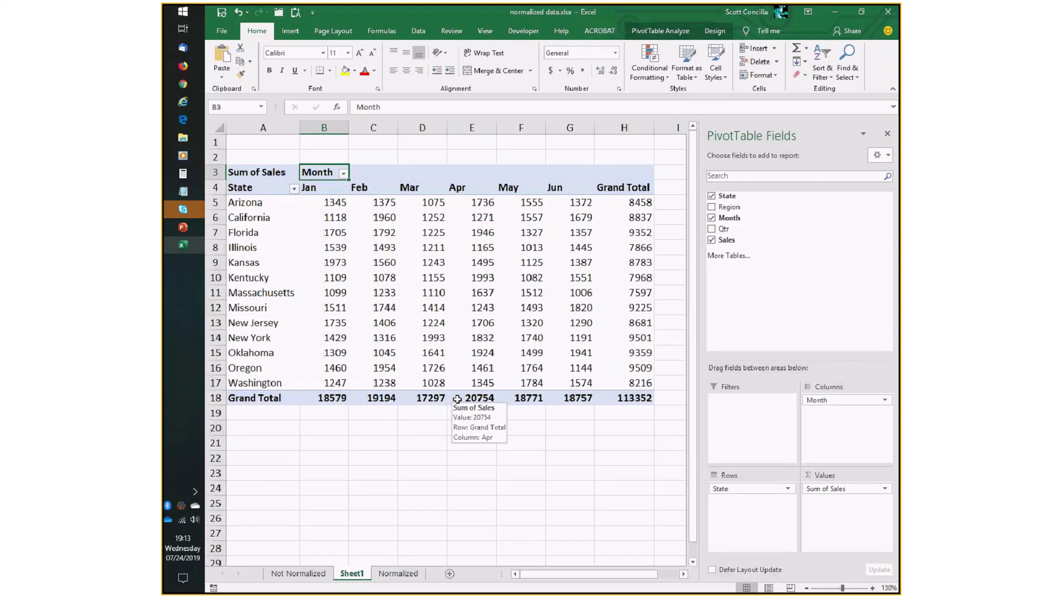
{"action": "left_click", "coordinate": [394, 574]}
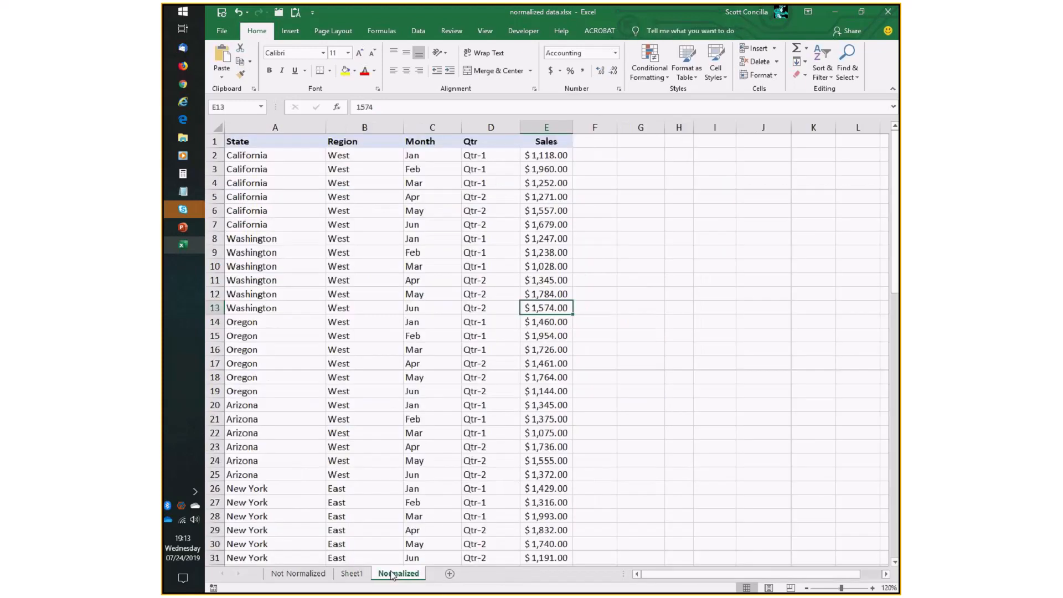
{"action": "left_click", "coordinate": [355, 573]}
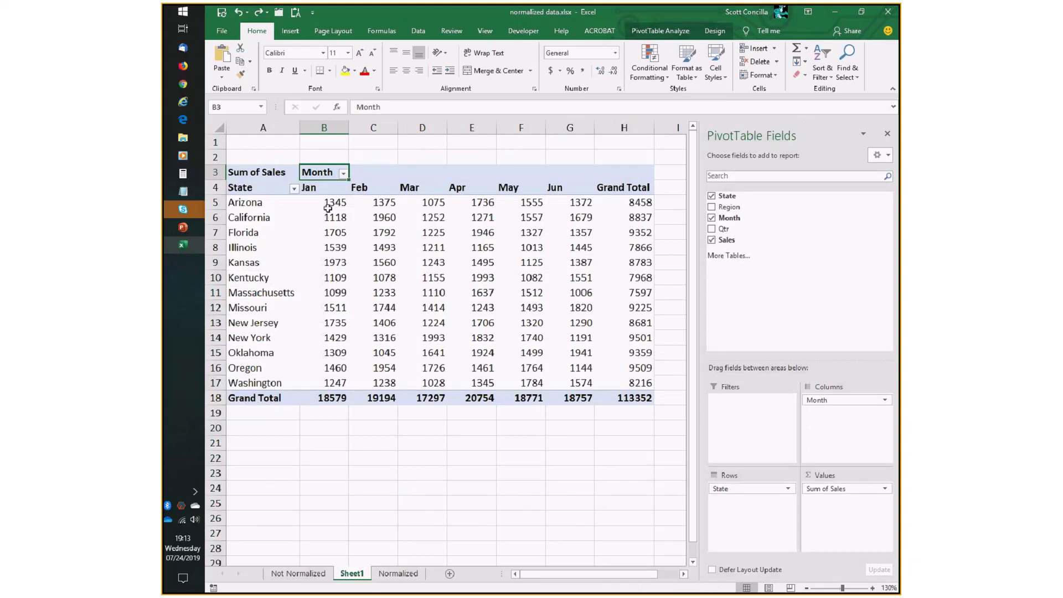
{"action": "left_click_drag", "start_coordinate": [327, 208], "coordinate": [635, 395]}
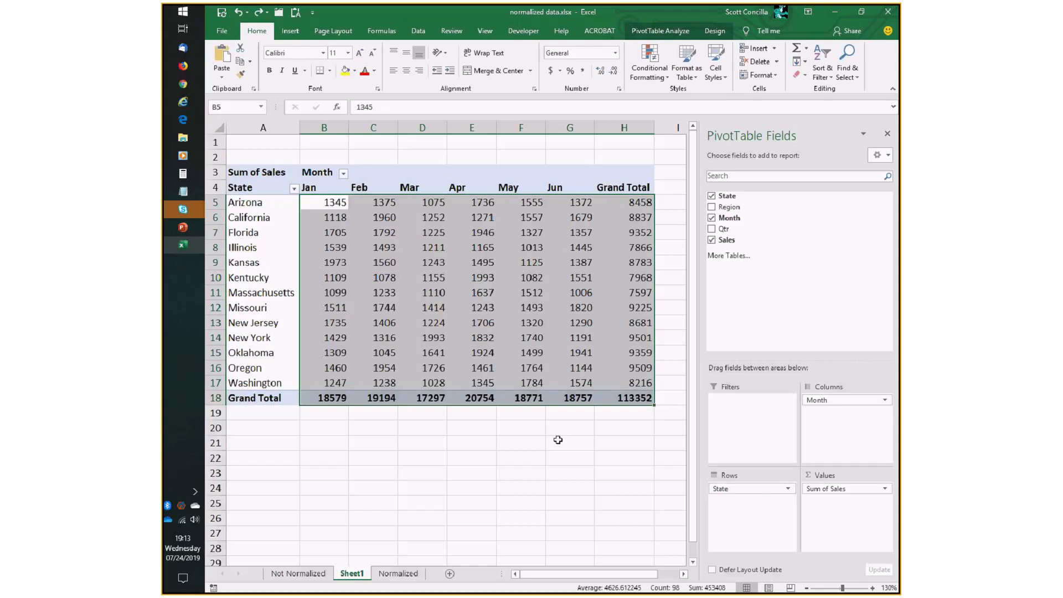
{"action": "left_click", "coordinate": [336, 203]}
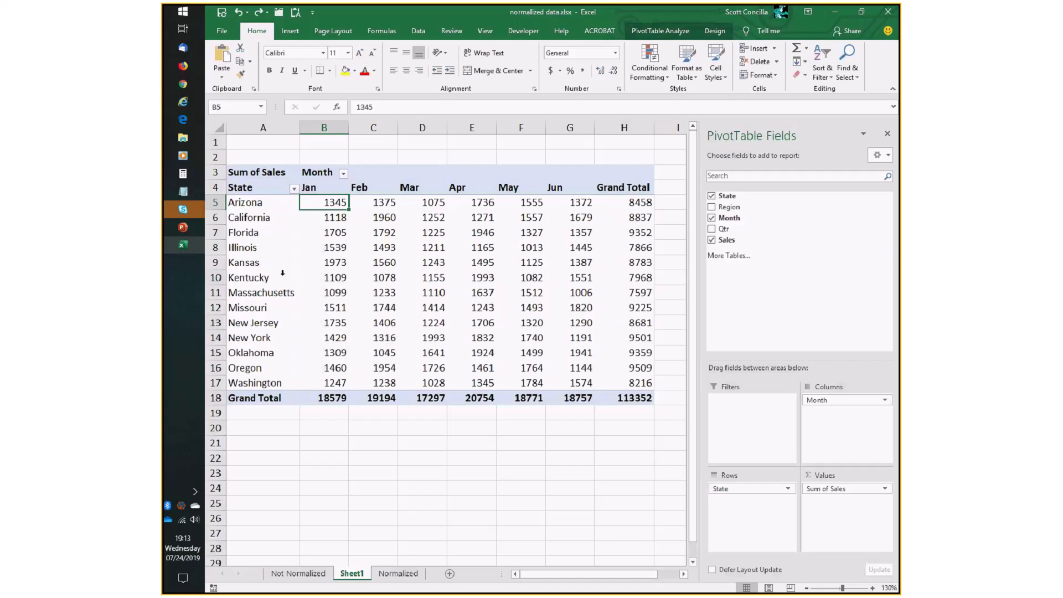
{"action": "left_click_drag", "start_coordinate": [258, 171], "coordinate": [630, 397]}
{"action": "left_click", "coordinate": [374, 308]}
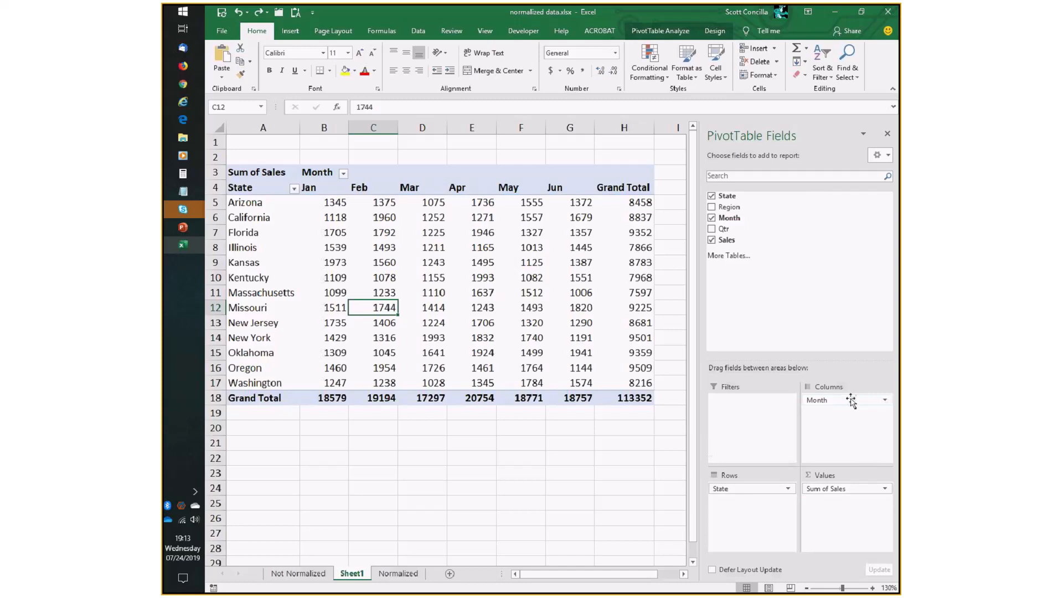
Swap the Month and State fields between Rows and Columns, then restore the original arrangement.
{"action": "left_click_drag", "start_coordinate": [851, 401], "coordinate": [802, 418]}
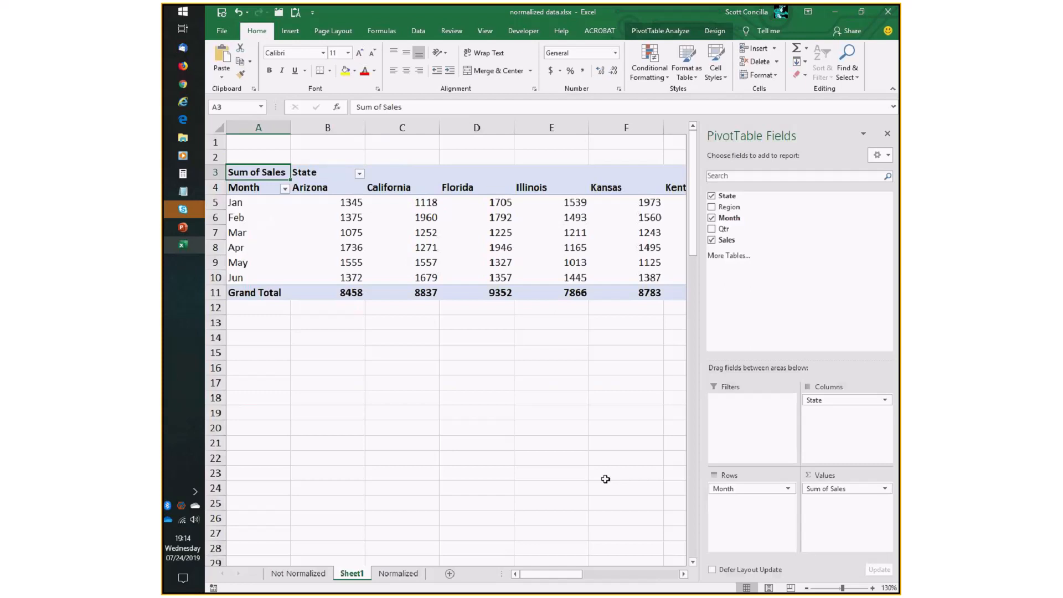
{"action": "left_click_drag", "start_coordinate": [580, 573], "coordinate": [493, 569]}
{"action": "left_click_drag", "start_coordinate": [838, 399], "coordinate": [848, 431]}
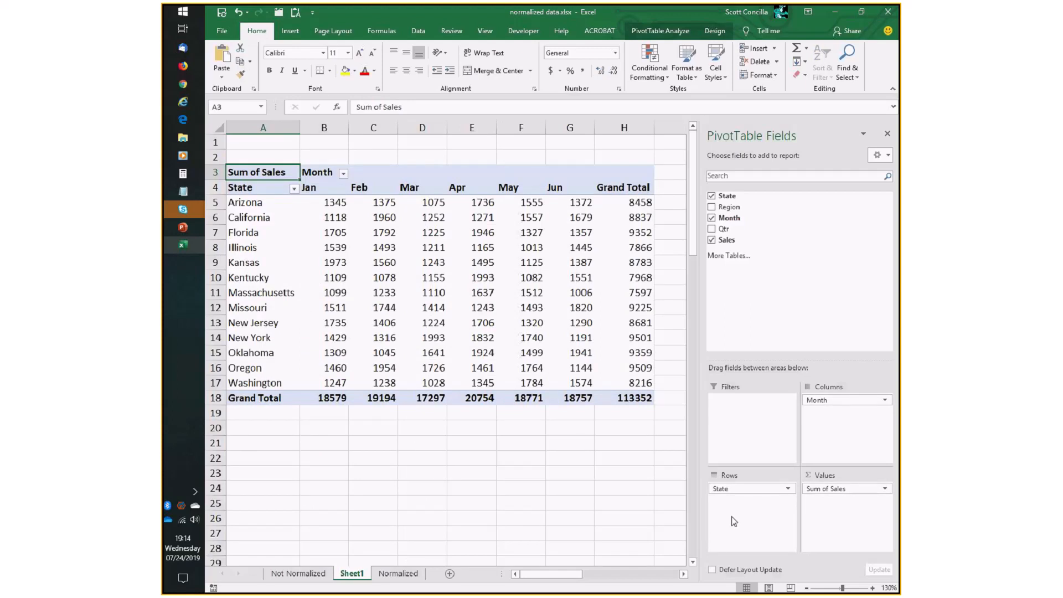
Move the State field into Columns below Month, then return it to Rows.
{"action": "left_click_drag", "start_coordinate": [331, 204], "coordinate": [631, 397]}
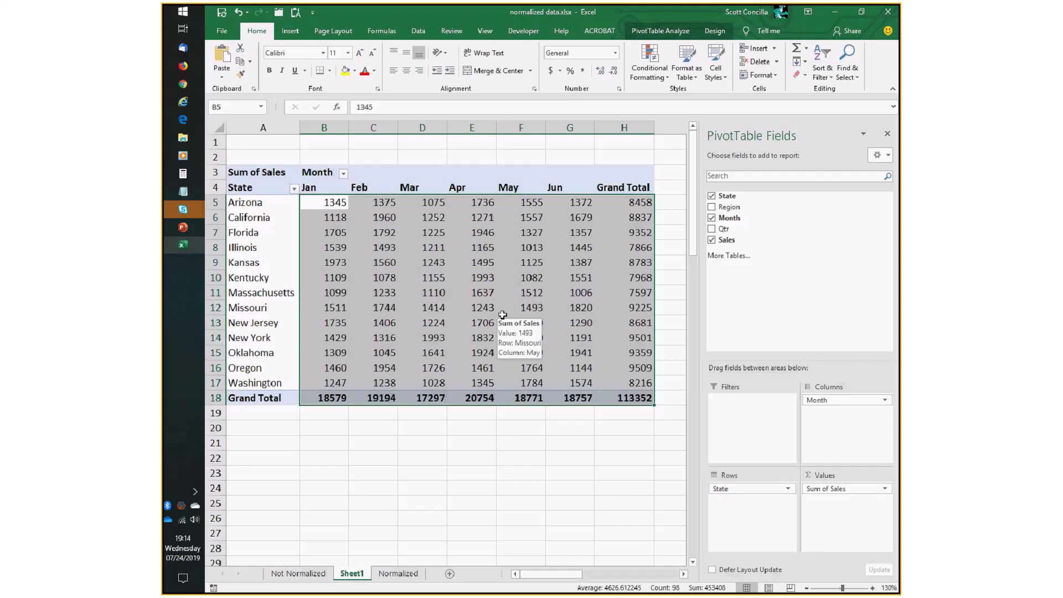
{"action": "left_click_drag", "start_coordinate": [756, 492], "coordinate": [852, 437]}
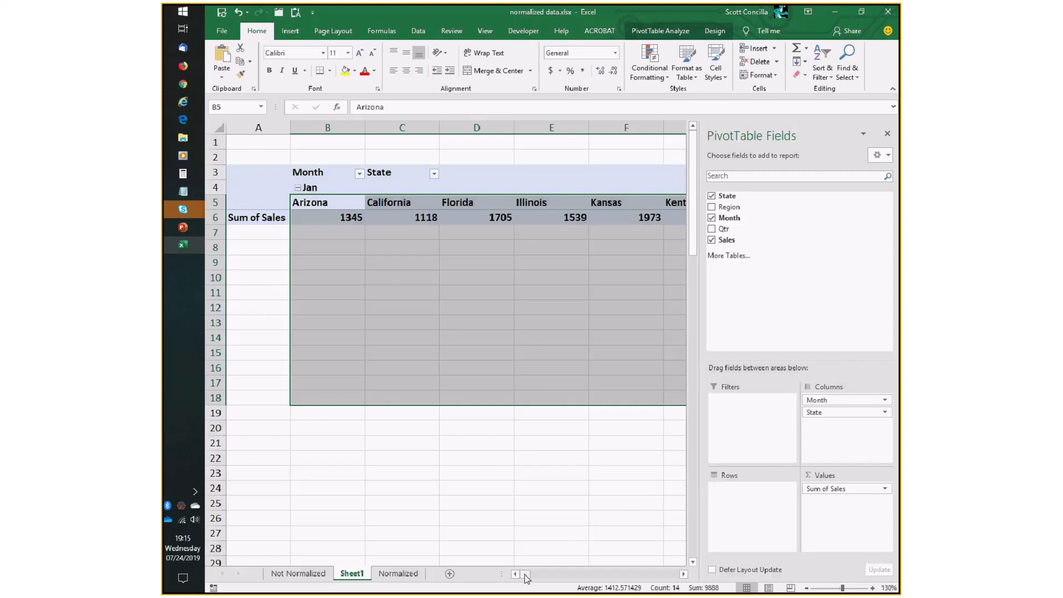
{"action": "left_click_drag", "start_coordinate": [525, 575], "coordinate": [524, 574]}
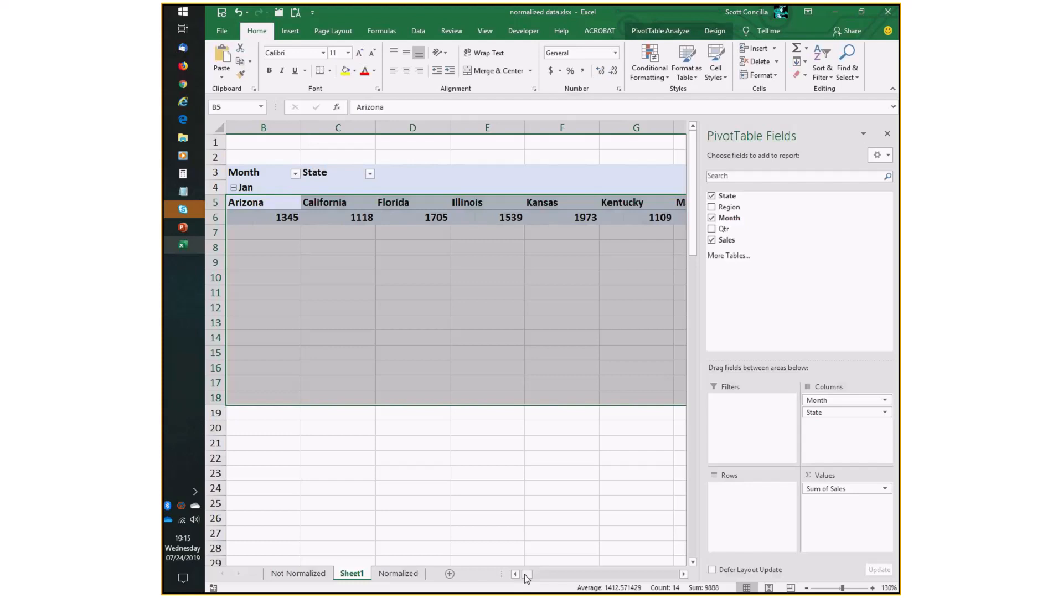
{"action": "left_click_drag", "start_coordinate": [829, 412], "coordinate": [736, 494]}
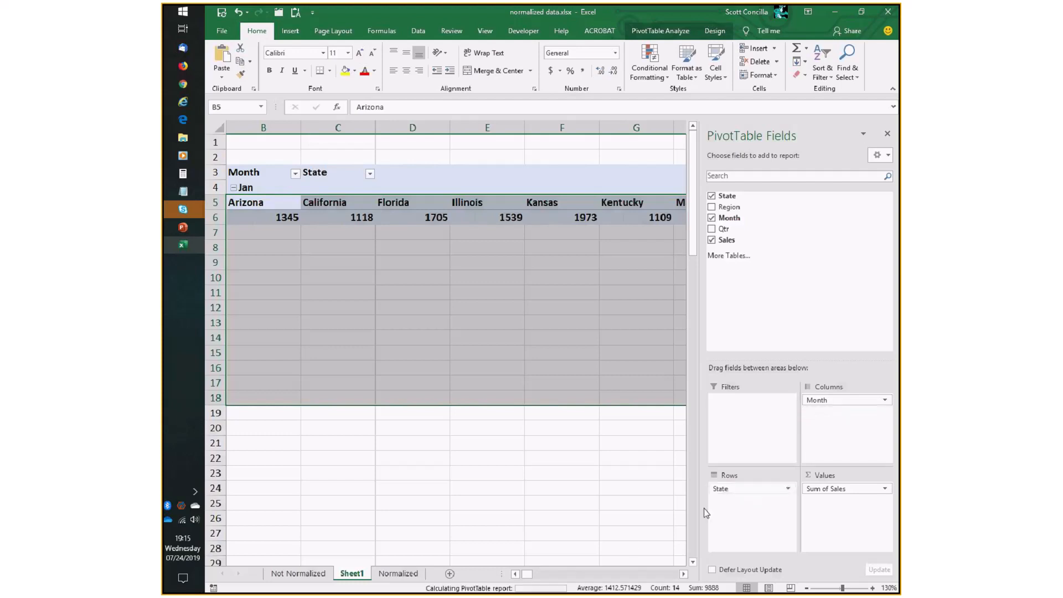
{"action": "left_click", "coordinate": [514, 574]}
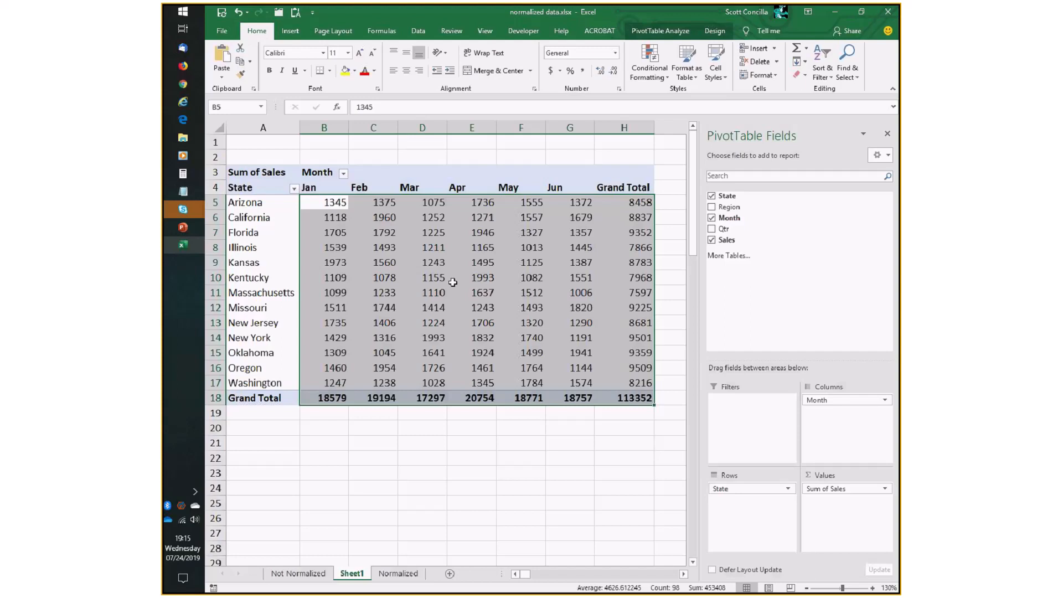
Open the Value Field Settings for the Sum of Sales field.
{"action": "left_click", "coordinate": [452, 282]}
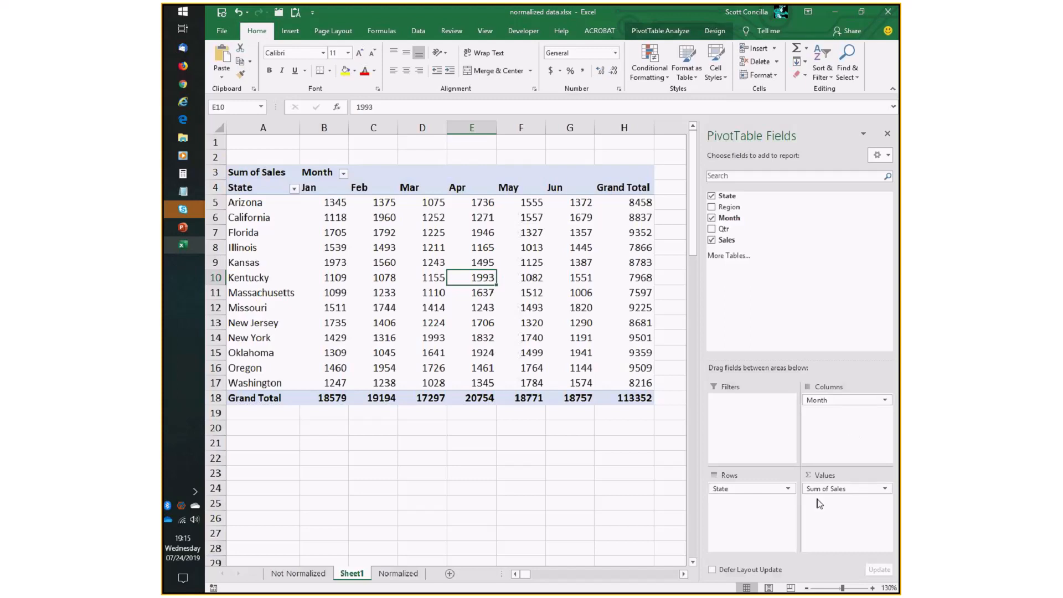
{"action": "left_click", "coordinate": [885, 489]}
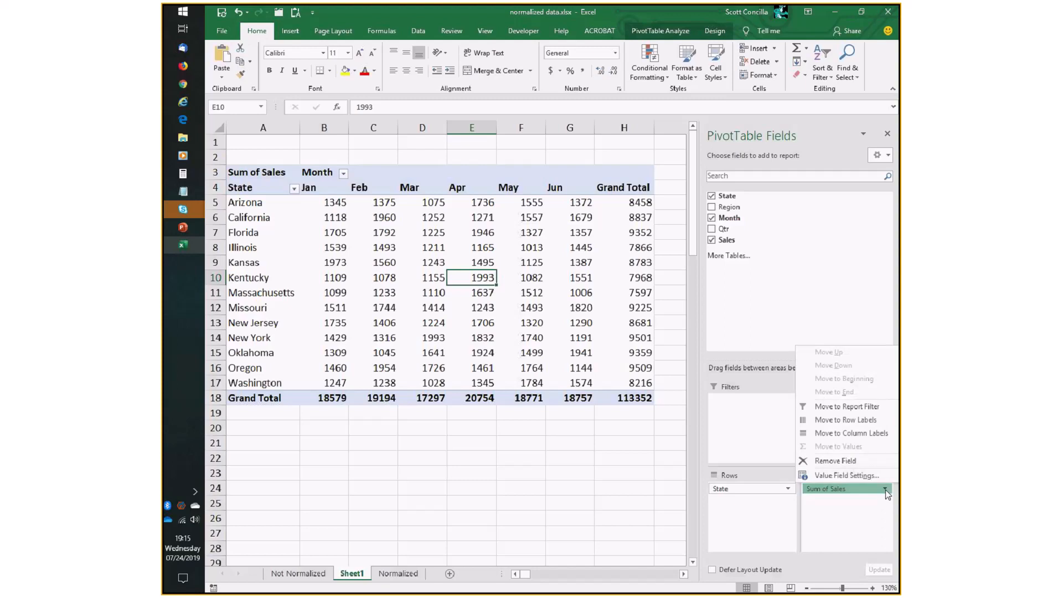
{"action": "left_click", "coordinate": [831, 477]}
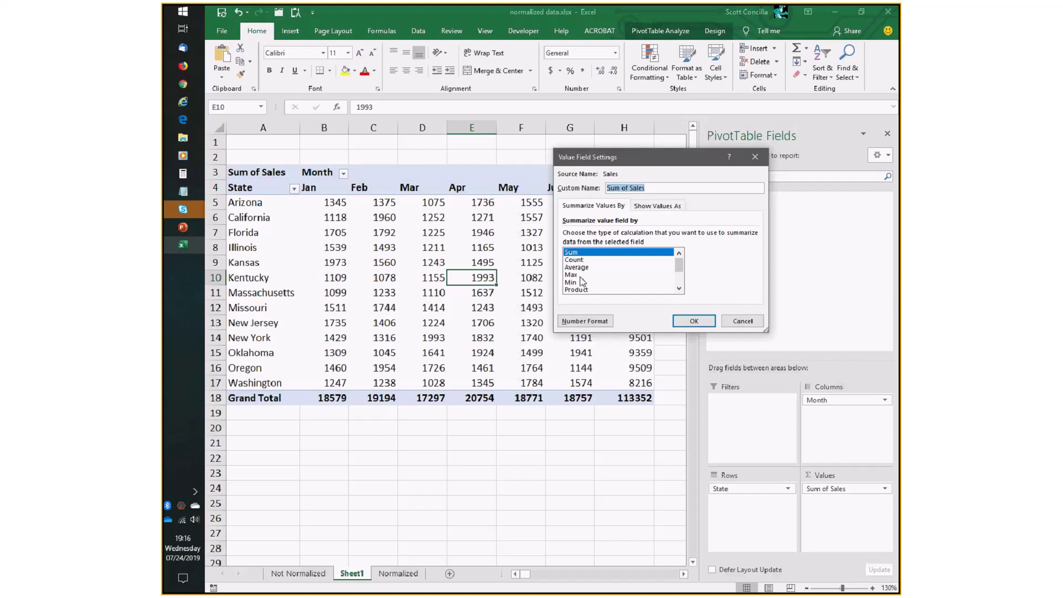
Set the Sum of Sales field's number format to Accounting with 2 decimal places and the $ symbol.
{"action": "left_click", "coordinate": [679, 288]}
{"action": "left_click", "coordinate": [679, 288]}
{"action": "left_click", "coordinate": [679, 288]}
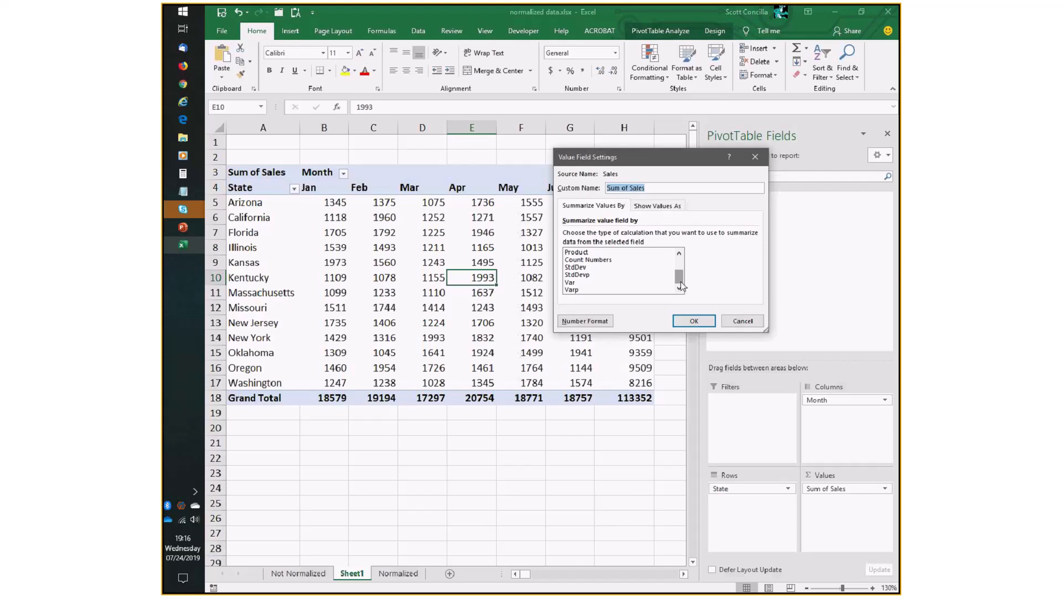
{"action": "scroll", "coordinate": [607, 269], "scroll_direction": "up", "scroll_amount": 2}
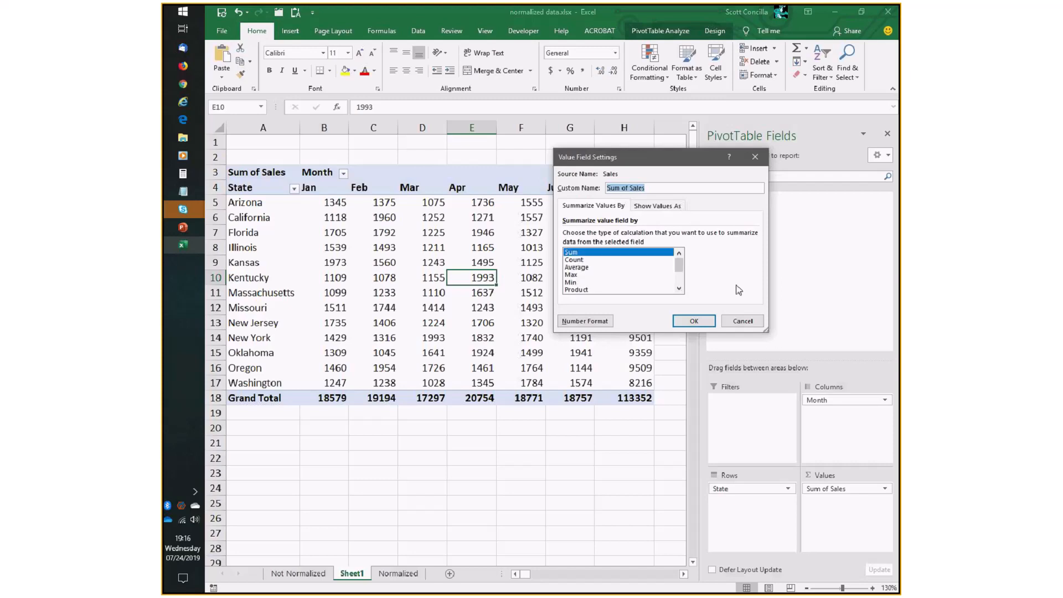
{"action": "left_click", "coordinate": [603, 322]}
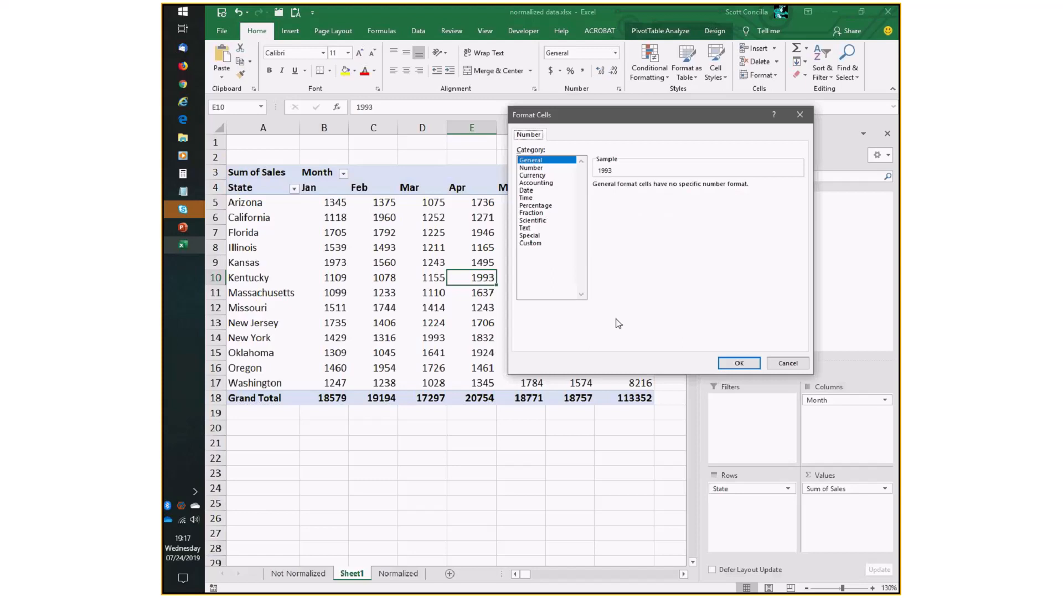
{"action": "left_click", "coordinate": [535, 176]}
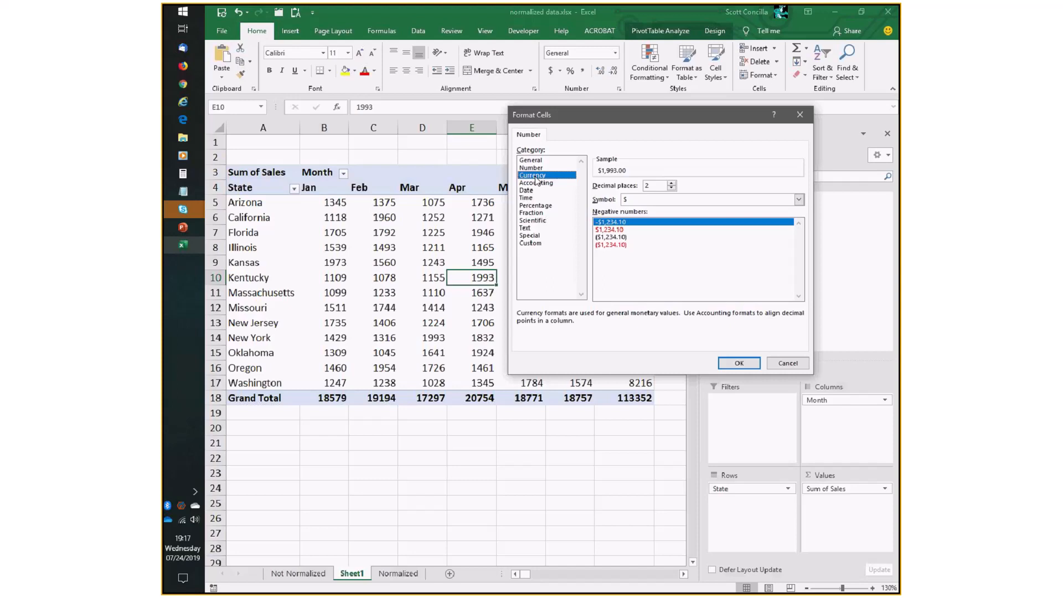
{"action": "left_click", "coordinate": [535, 184]}
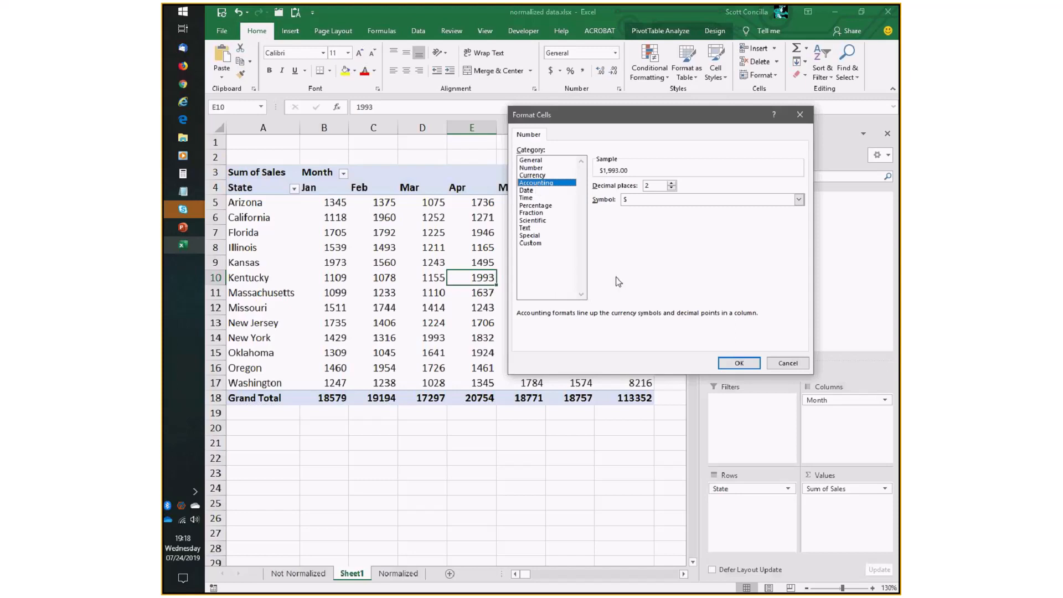
{"action": "left_click", "coordinate": [738, 363]}
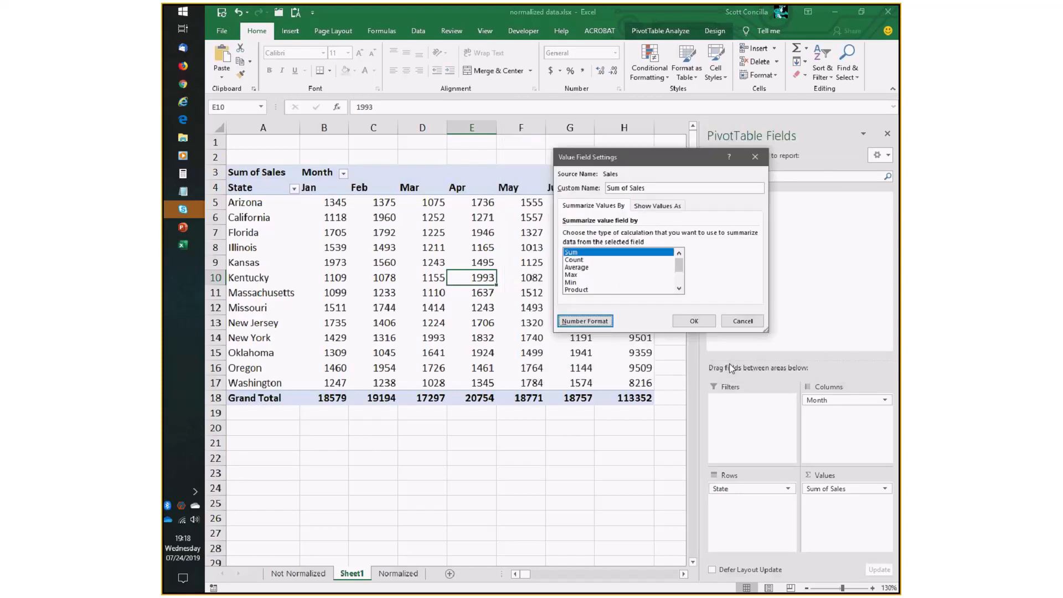
{"action": "left_click", "coordinate": [695, 321]}
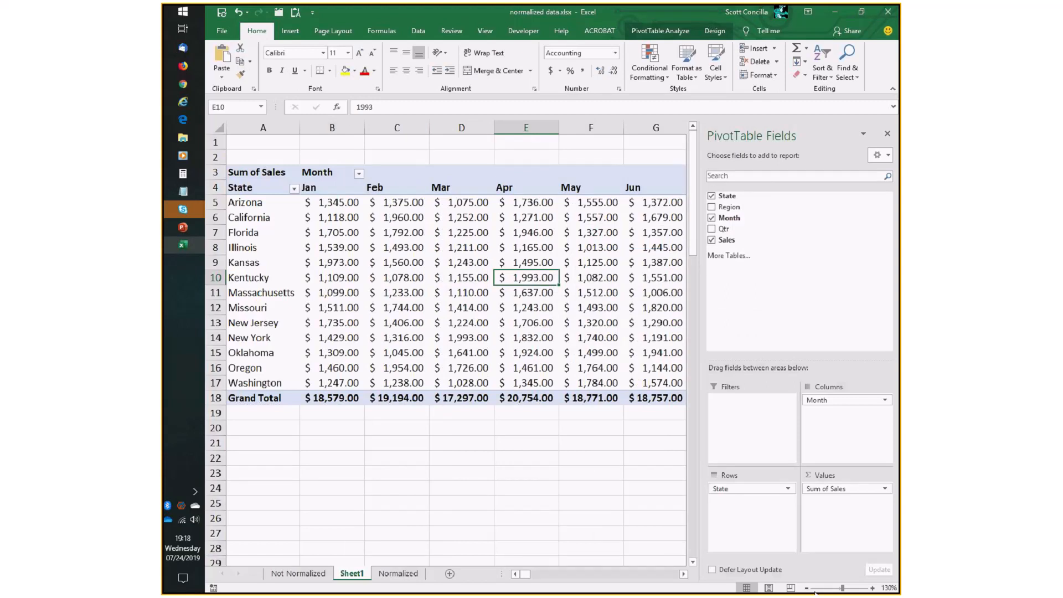
Compare the Sales values on the Normalized sheet with the PivotTable's monthly figures on Sheet1.
{"action": "left_click", "coordinate": [806, 588]}
{"action": "left_click", "coordinate": [806, 589]}
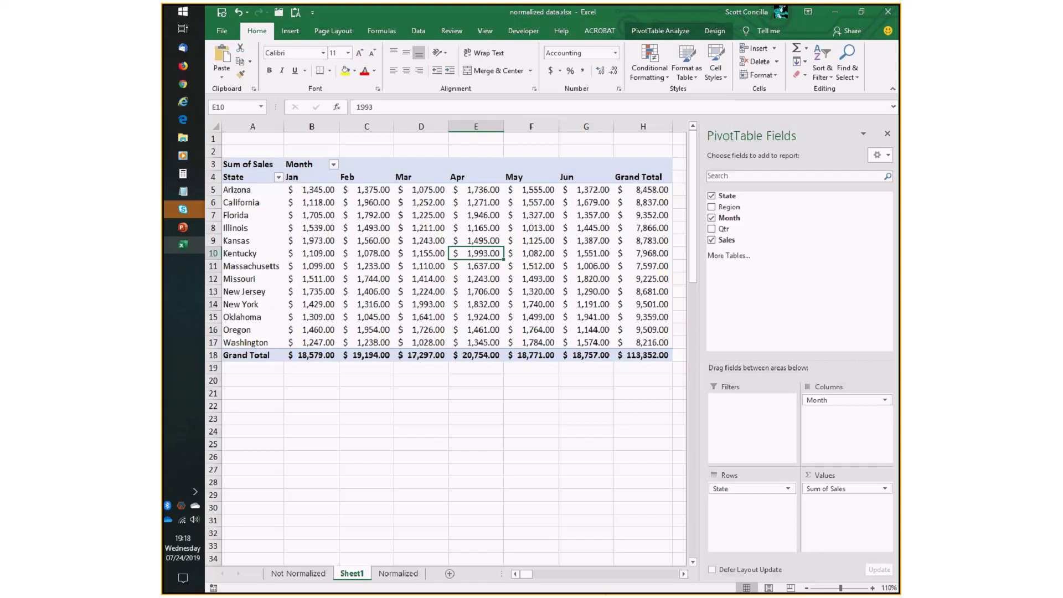
{"action": "left_click", "coordinate": [399, 573]}
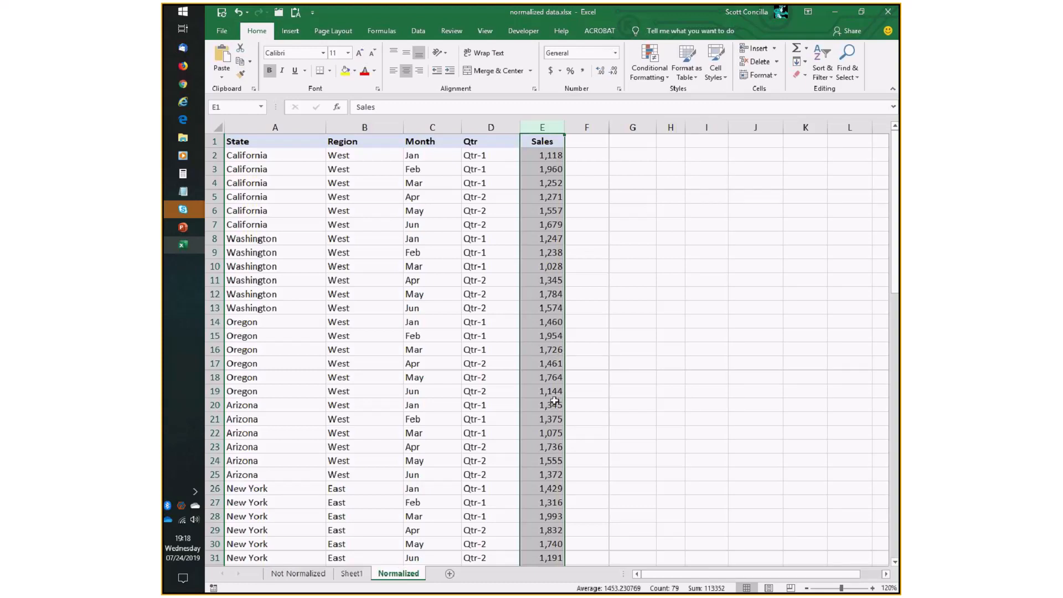
{"action": "left_click", "coordinate": [351, 573]}
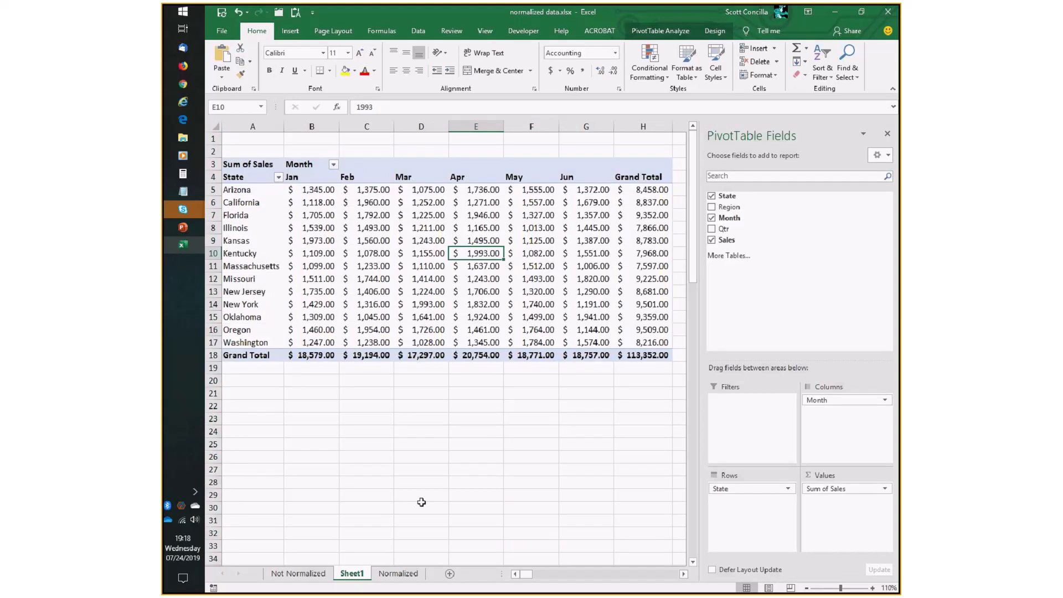
{"action": "left_click", "coordinate": [398, 573]}
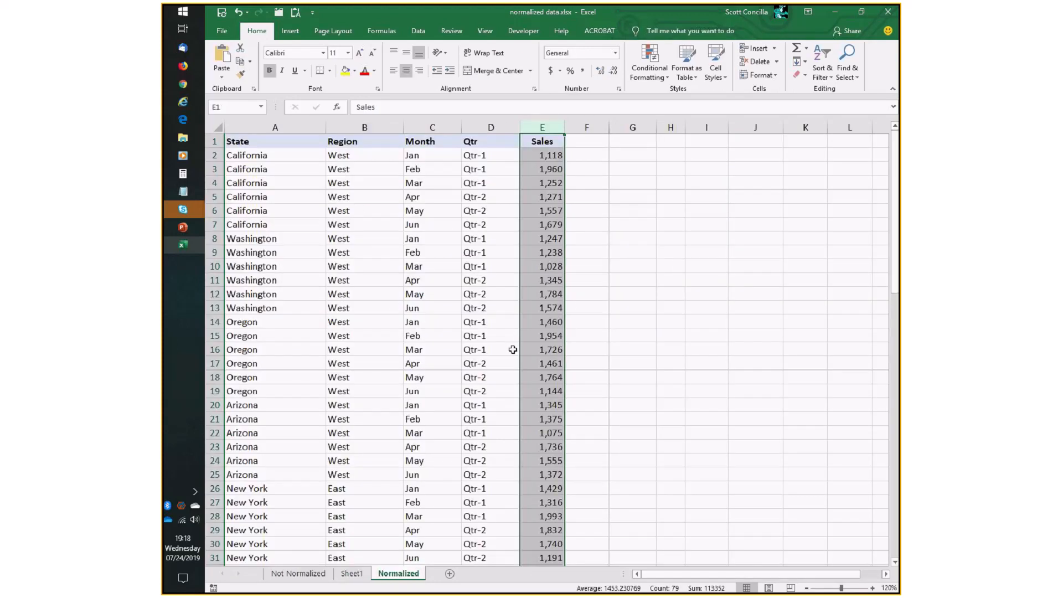
{"action": "left_click", "coordinate": [545, 238]}
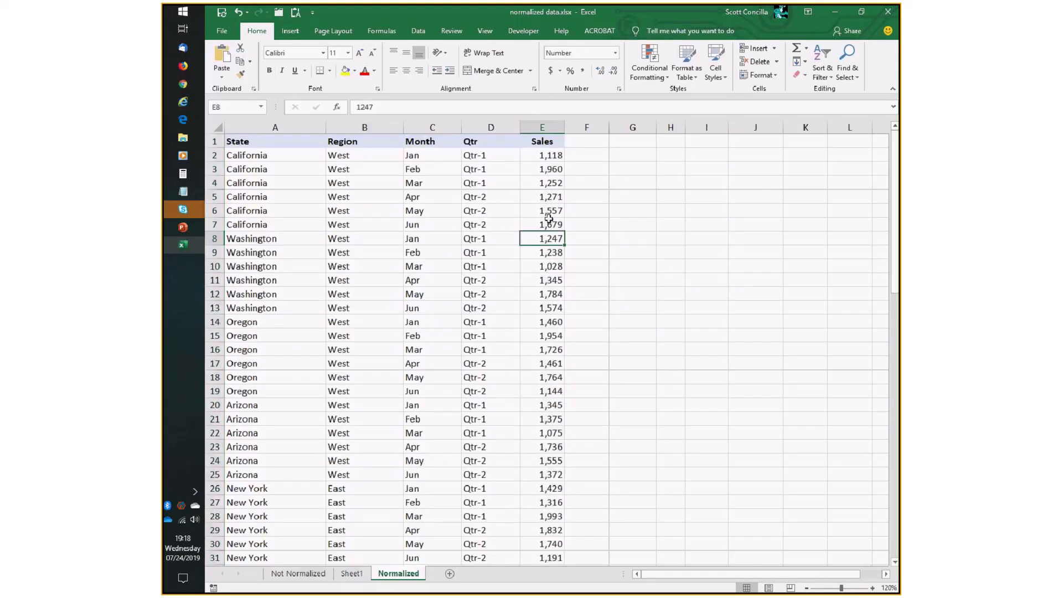
{"action": "left_click", "coordinate": [535, 156]}
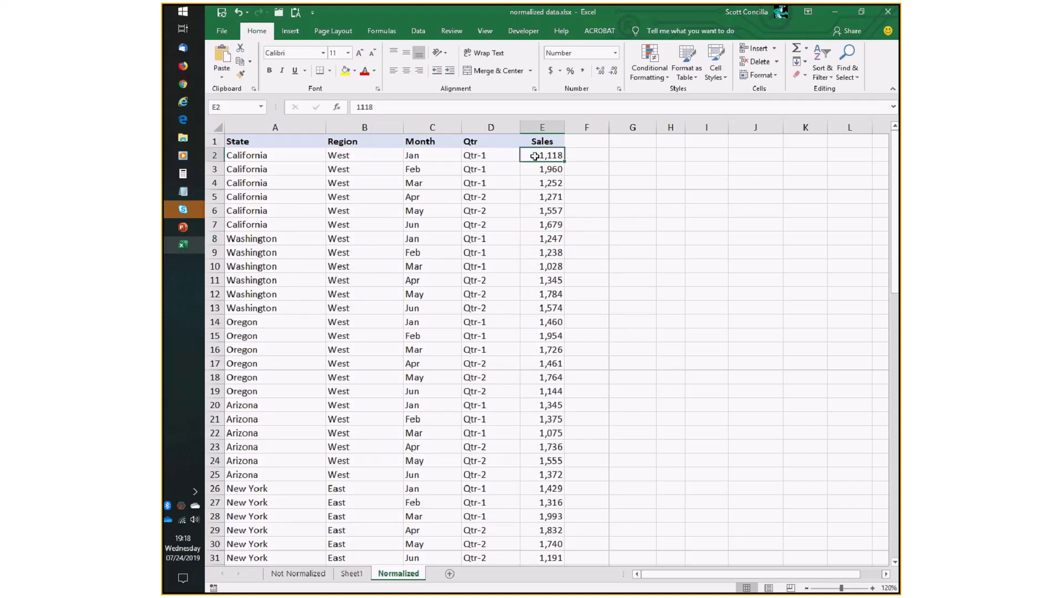
{"action": "left_click_drag", "start_coordinate": [535, 156], "coordinate": [532, 266]}
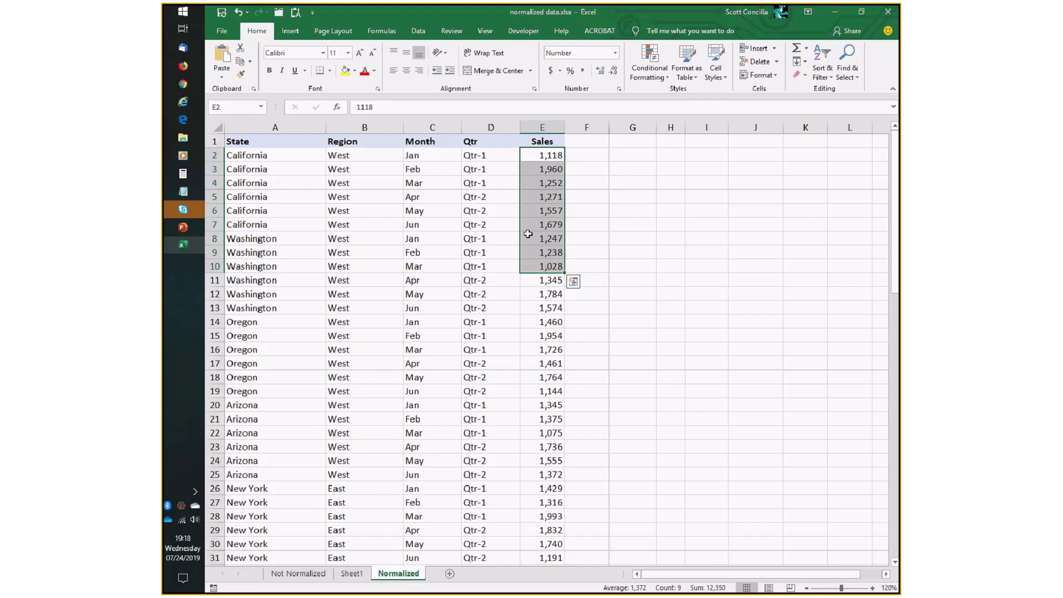
{"action": "left_click", "coordinate": [352, 573]}
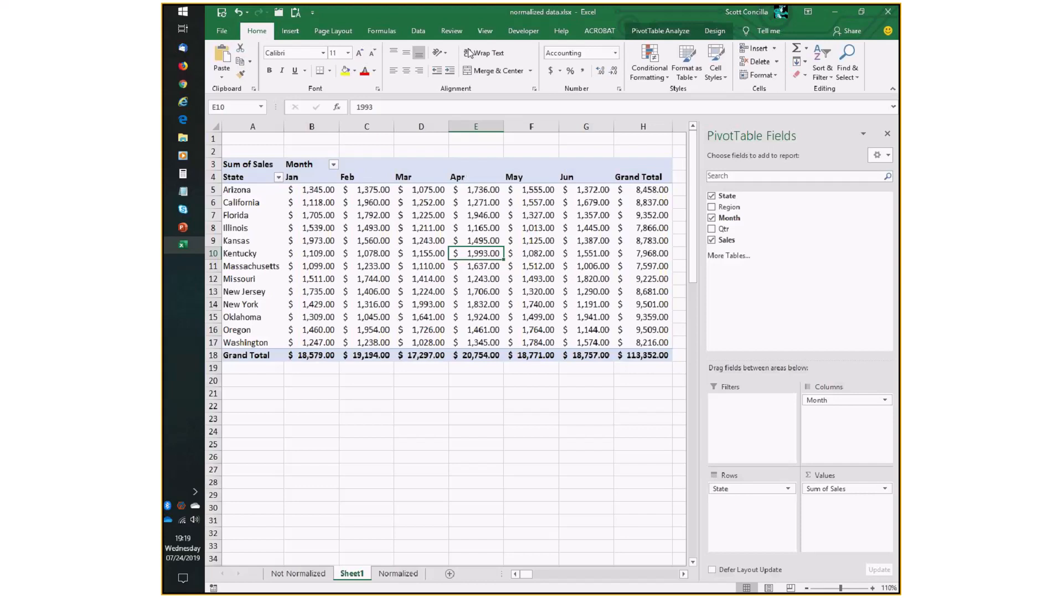
{"action": "mouse_move", "coordinate": [550, 294]}
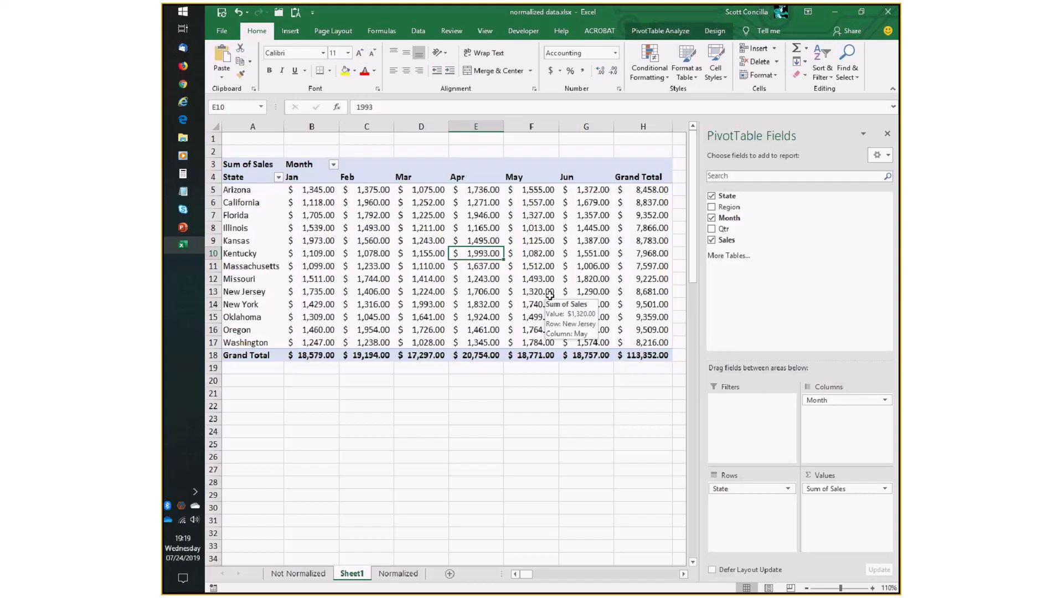
{"action": "mouse_move", "coordinate": [545, 347]}
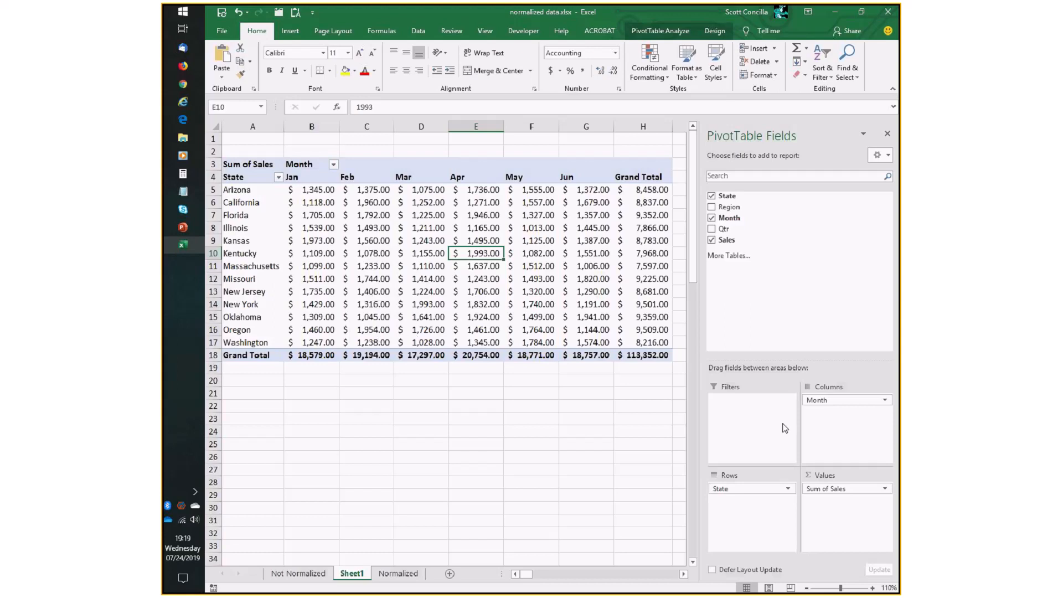
Rearrange the Month and State fields across Rows and Columns, then restore Month to Columns and State to Rows.
{"action": "left_click_drag", "start_coordinate": [818, 400], "coordinate": [852, 424]}
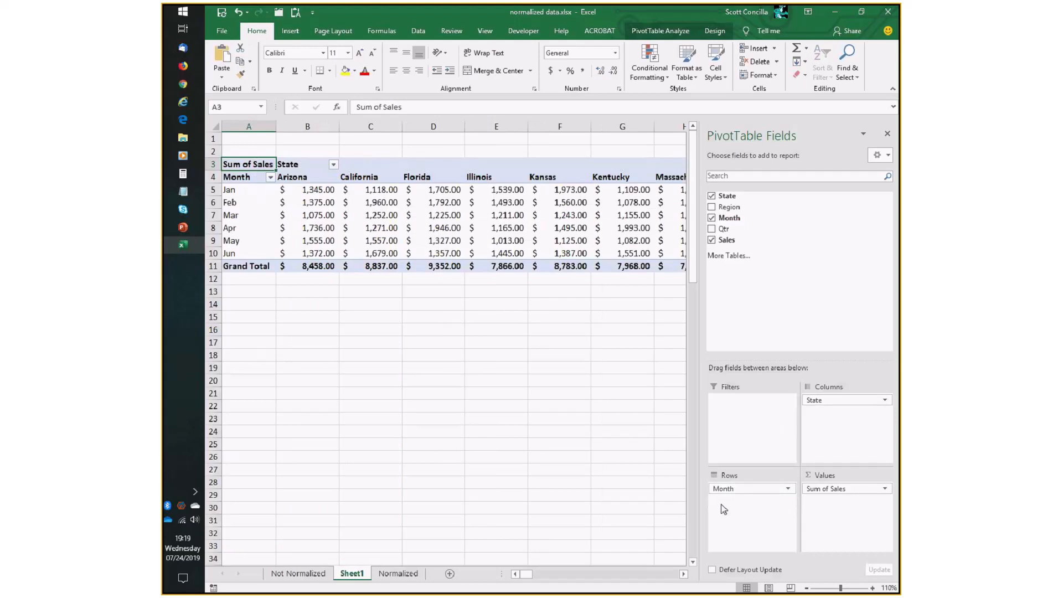
{"action": "left_click_drag", "start_coordinate": [842, 406], "coordinate": [722, 509]}
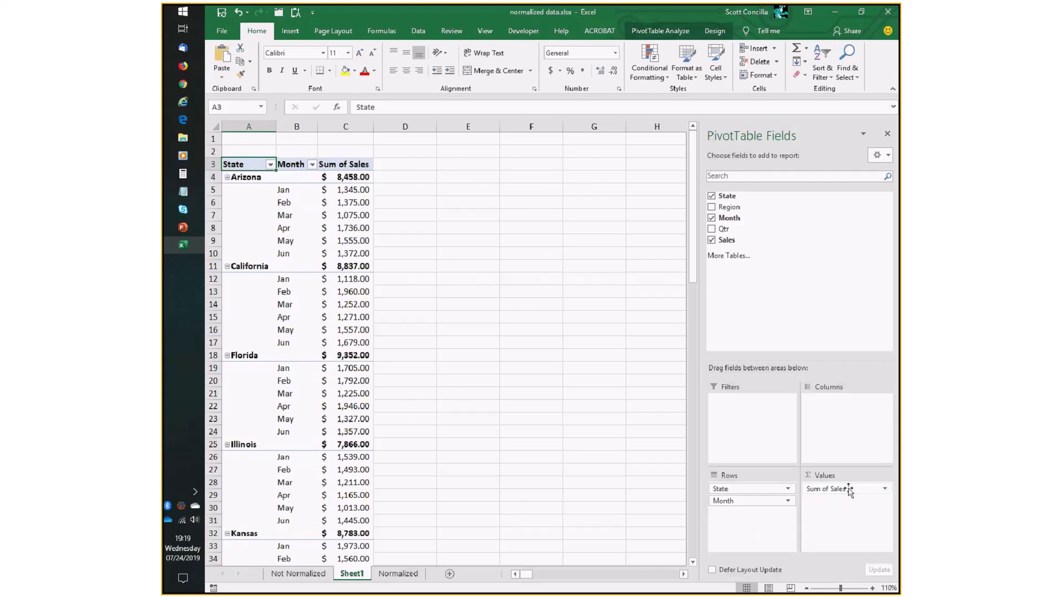
{"action": "left_click_drag", "start_coordinate": [748, 500], "coordinate": [836, 435]}
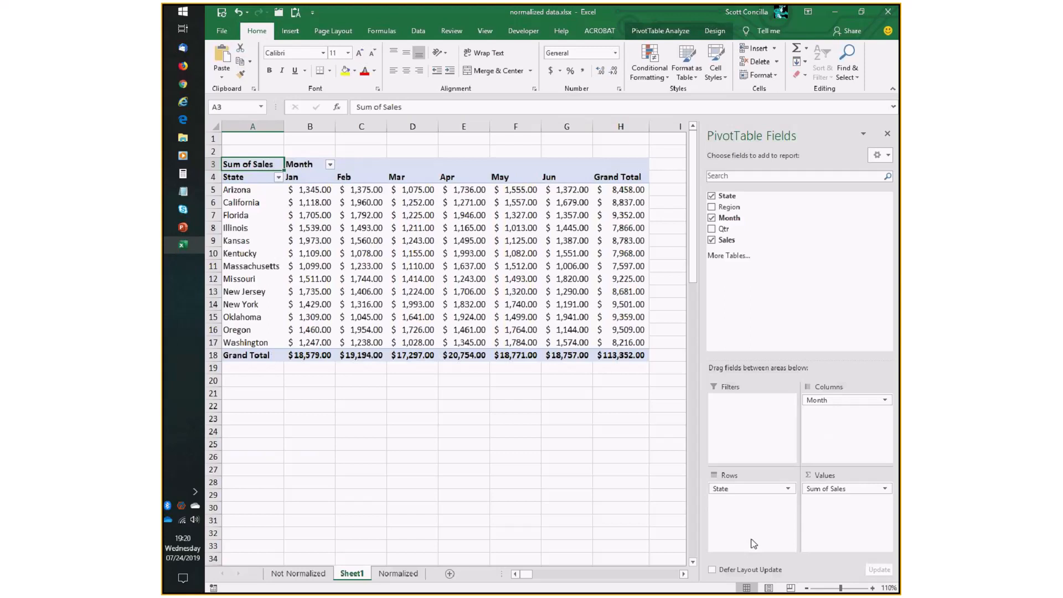
Apply a medium red PivotTable style to the PivotTable.
{"action": "left_click", "coordinate": [713, 32]}
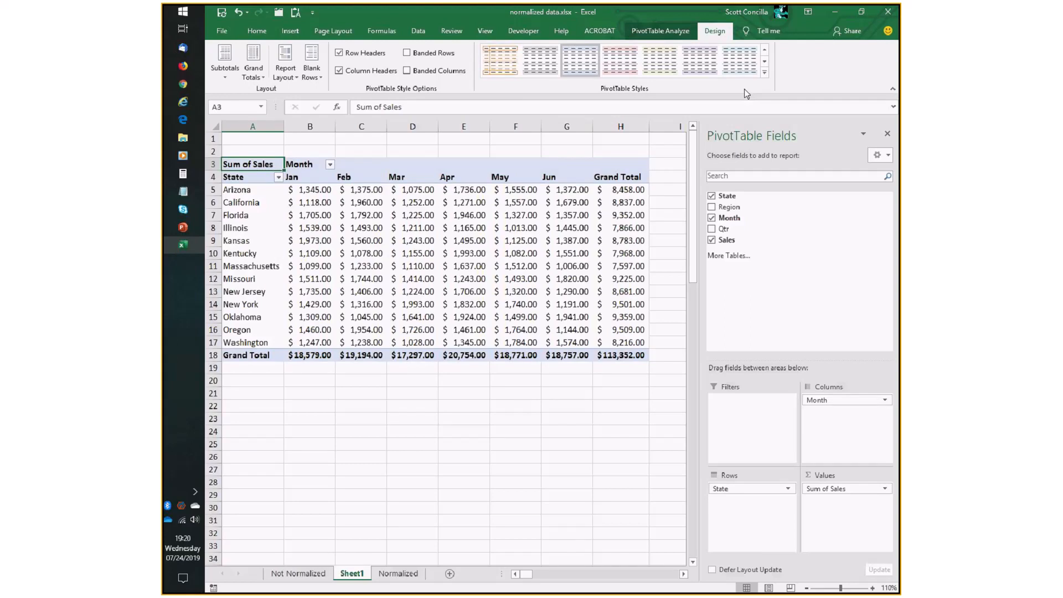
{"action": "left_click", "coordinate": [764, 73]}
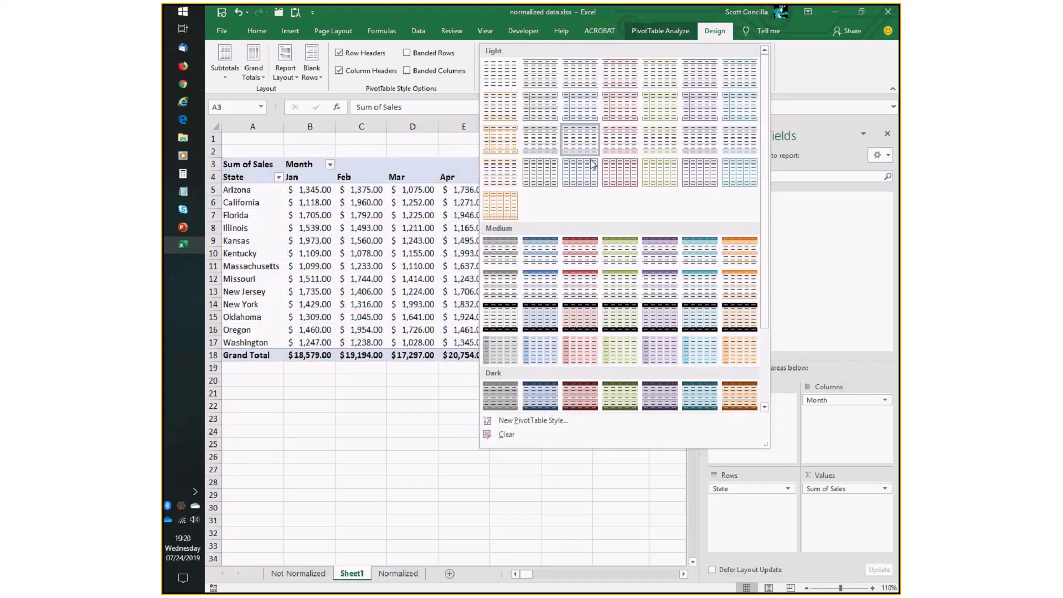
{"action": "left_click", "coordinate": [578, 251]}
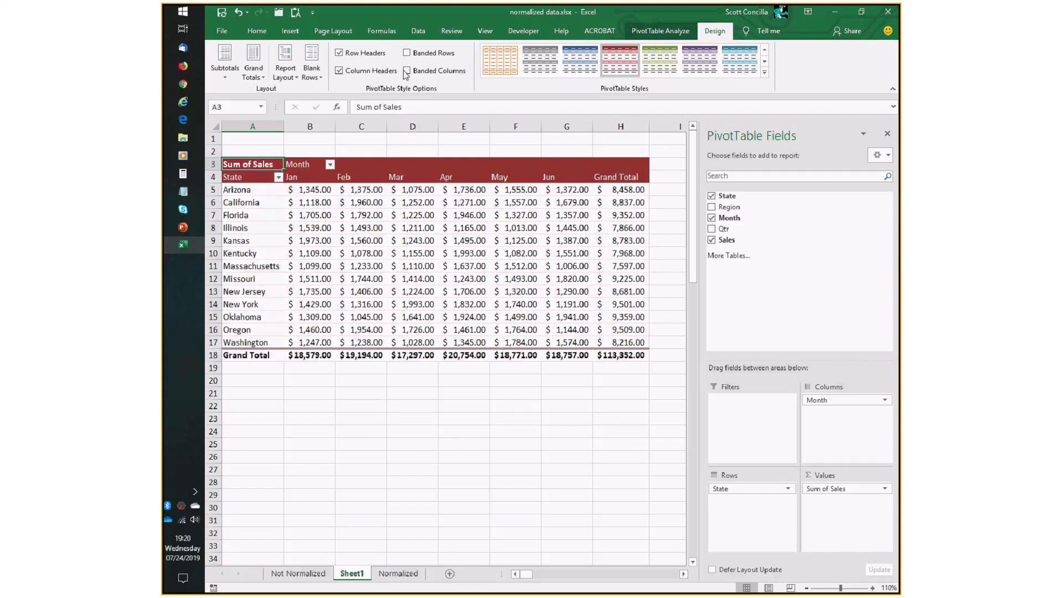
Toggle the Column Headers and Row Headers style options off and back on.
{"action": "left_click", "coordinate": [371, 73]}
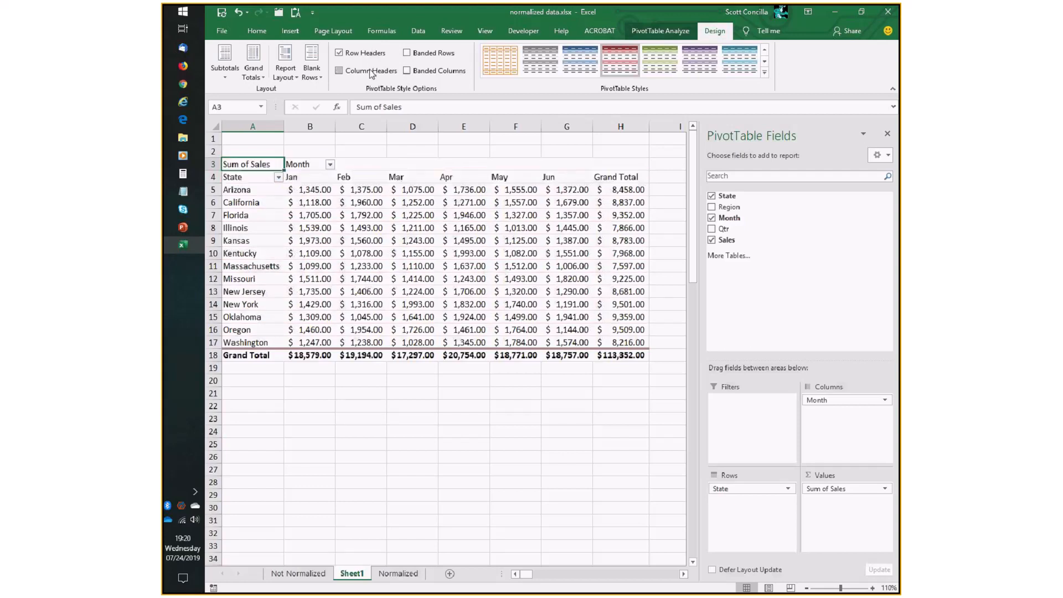
{"action": "left_click", "coordinate": [370, 72]}
{"action": "left_click", "coordinate": [369, 54]}
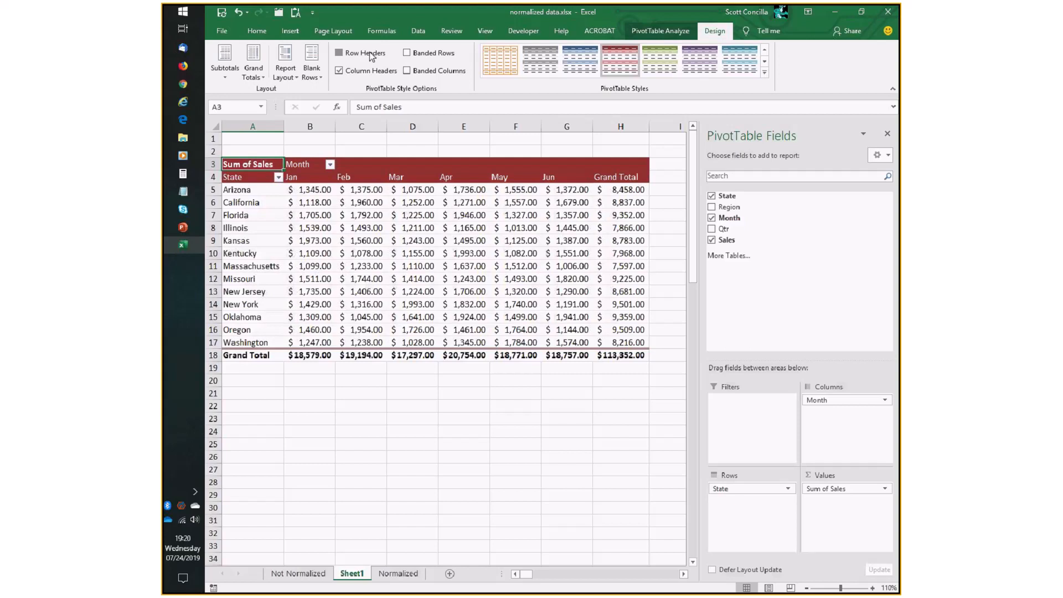
{"action": "left_click", "coordinate": [369, 54]}
Apply a green PivotTable style and toggle banded rows on and off.
{"action": "left_click", "coordinate": [659, 65]}
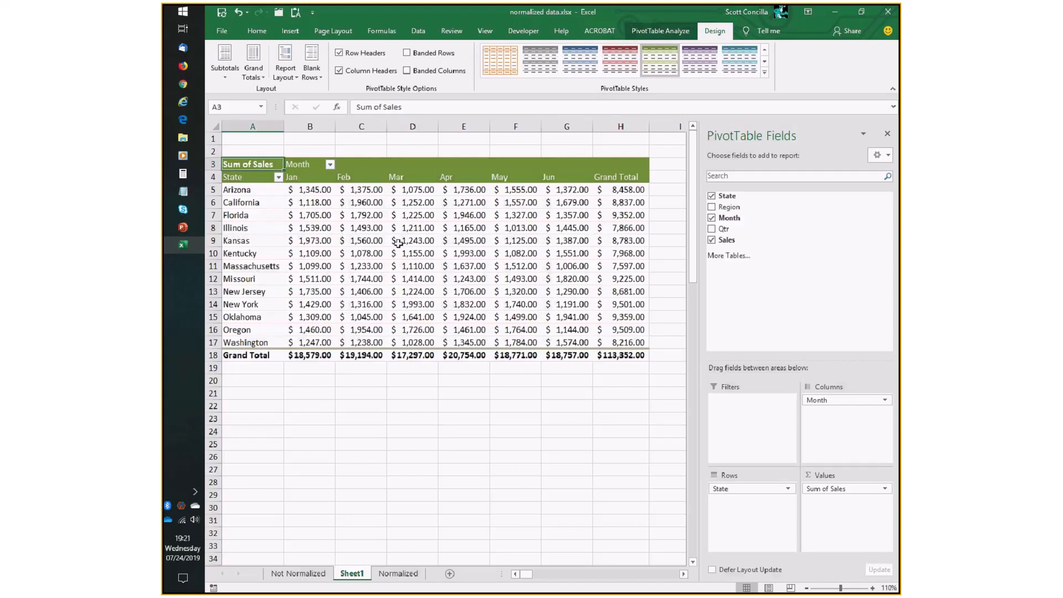
{"action": "left_click", "coordinate": [428, 56]}
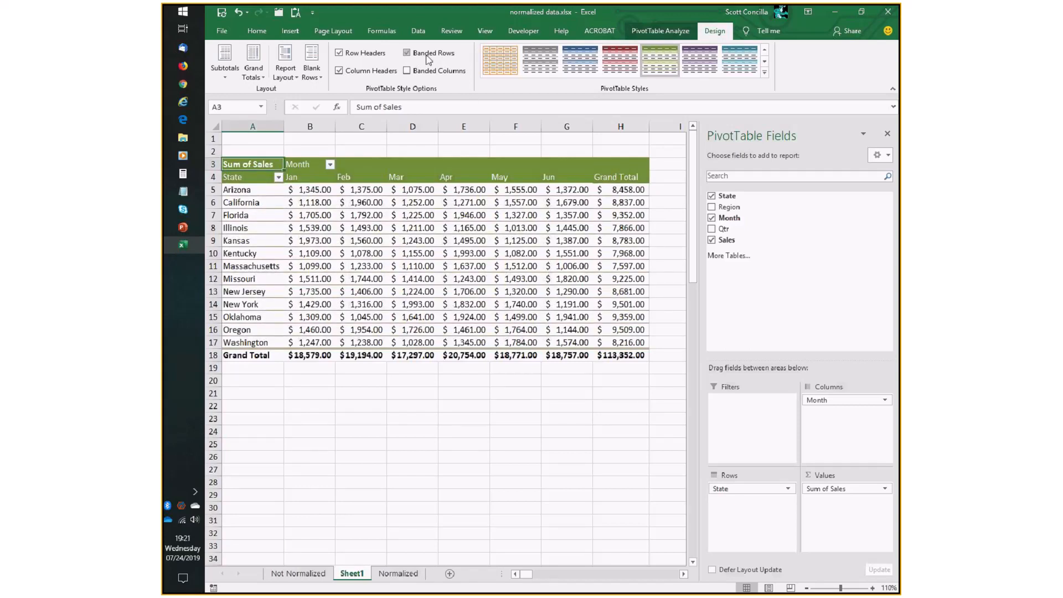
{"action": "left_click", "coordinate": [428, 55]}
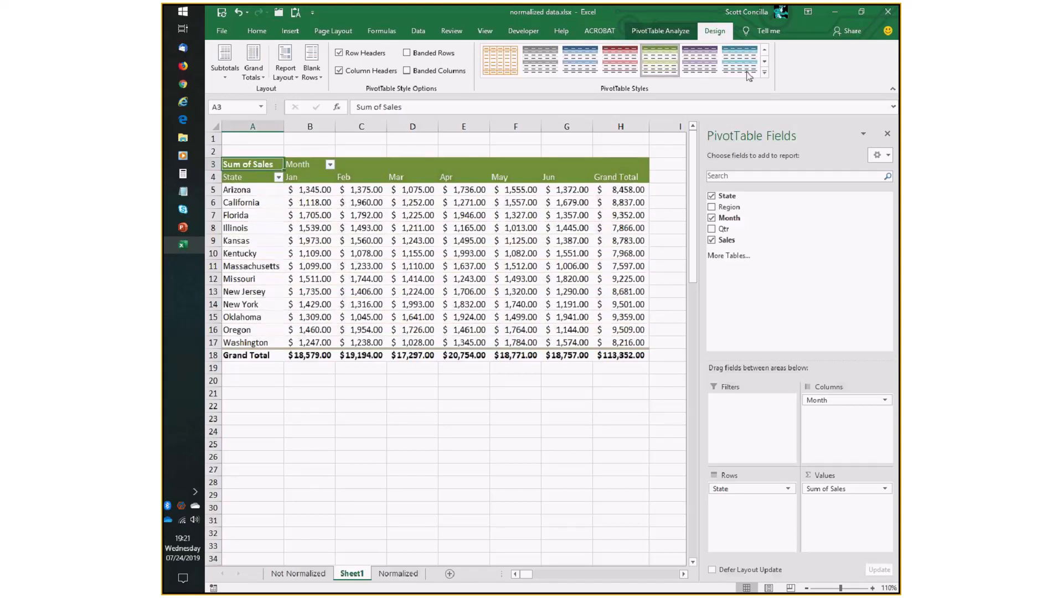
Apply a dark purple PivotTable style with banded rows, then switch to a dark blue style.
{"action": "left_click", "coordinate": [764, 73]}
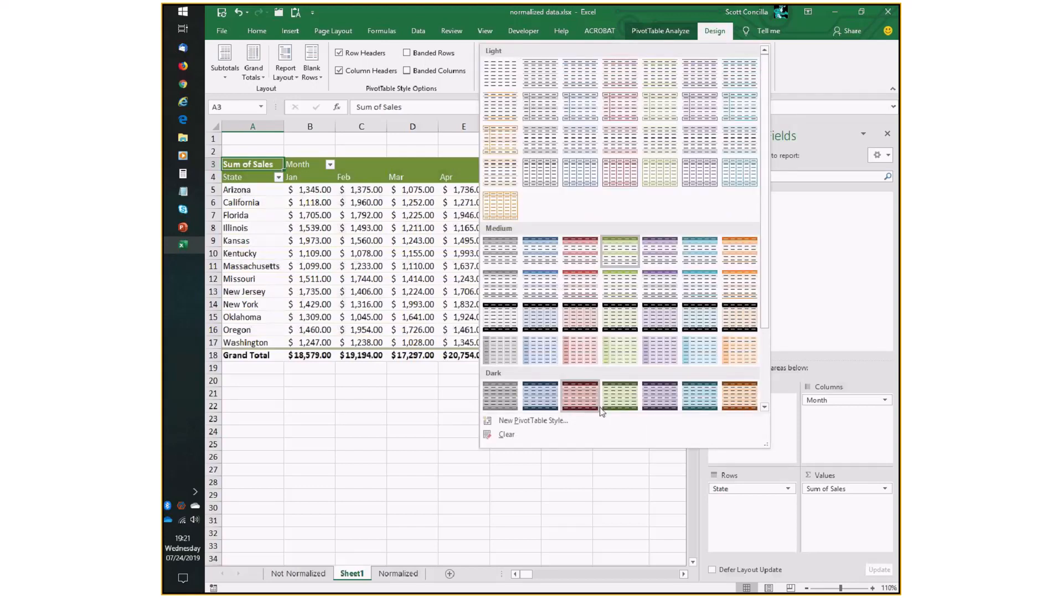
{"action": "left_click", "coordinate": [659, 395]}
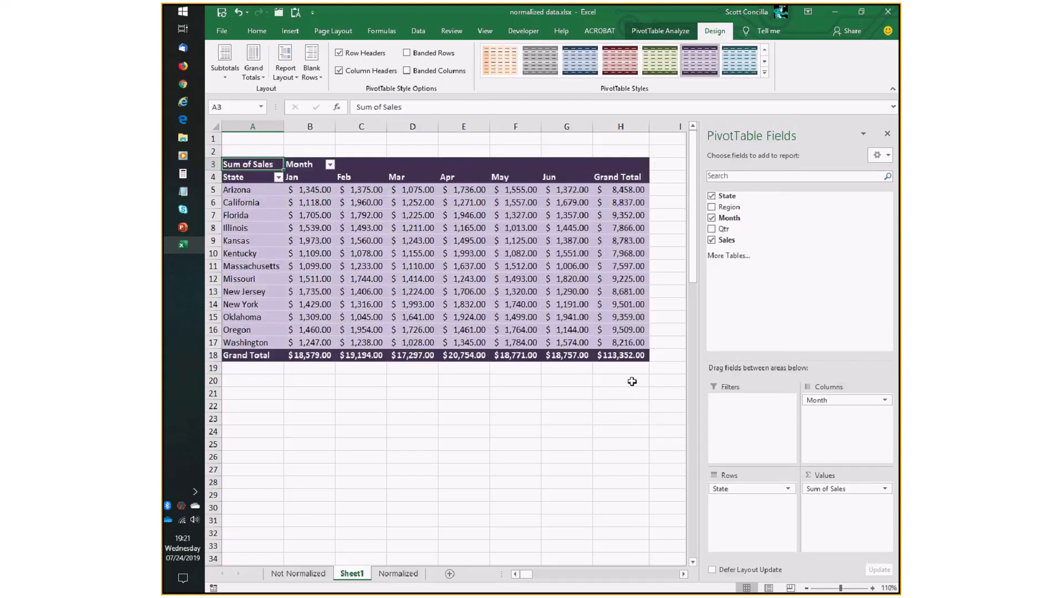
{"action": "left_click", "coordinate": [422, 54]}
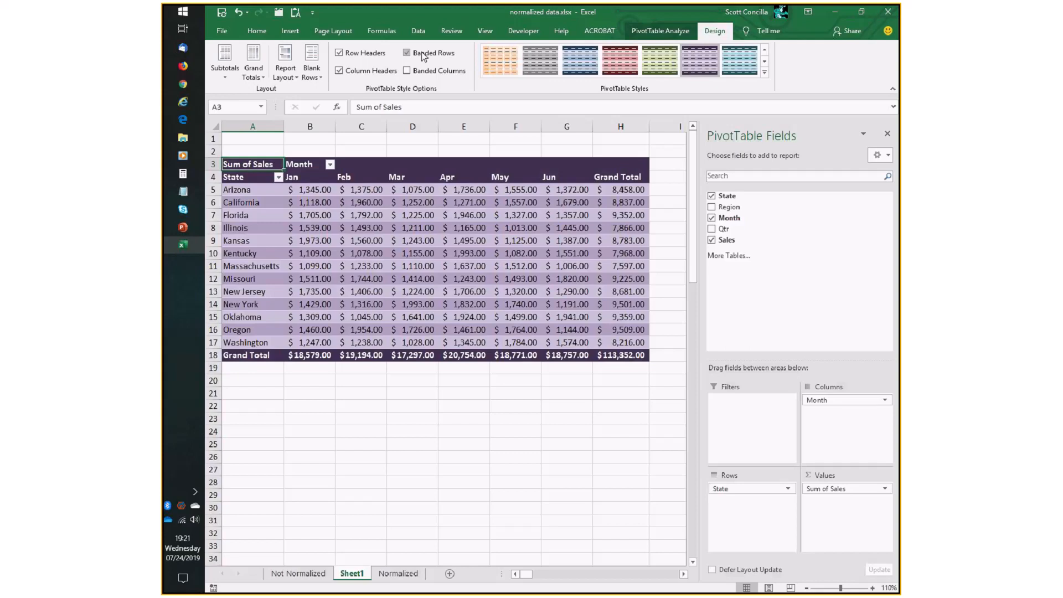
{"action": "left_click", "coordinate": [580, 68]}
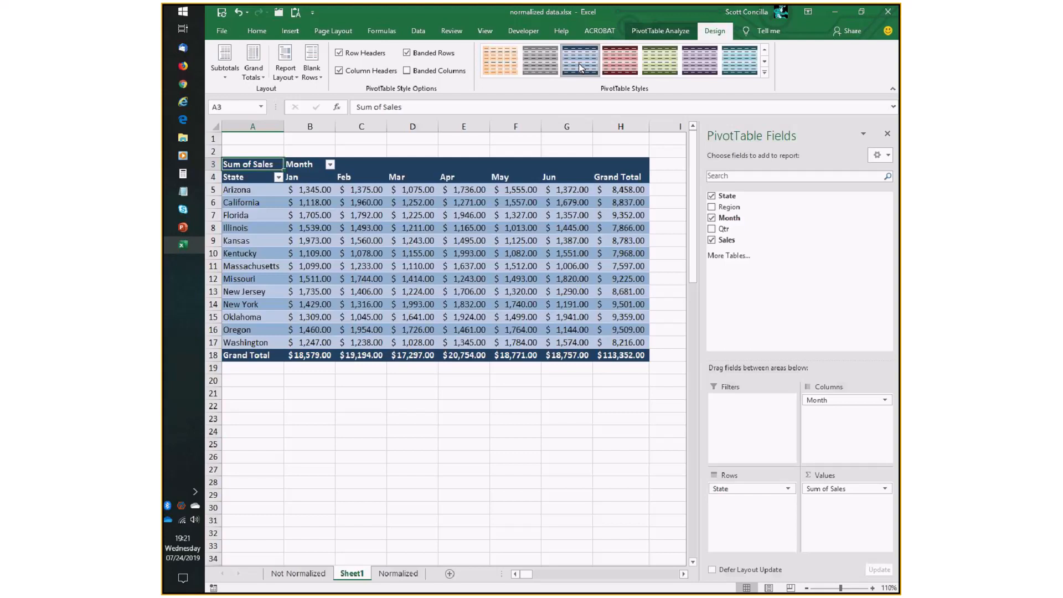
Restore the original light PivotTable style and turn off banded rows.
{"action": "left_click", "coordinate": [765, 72]}
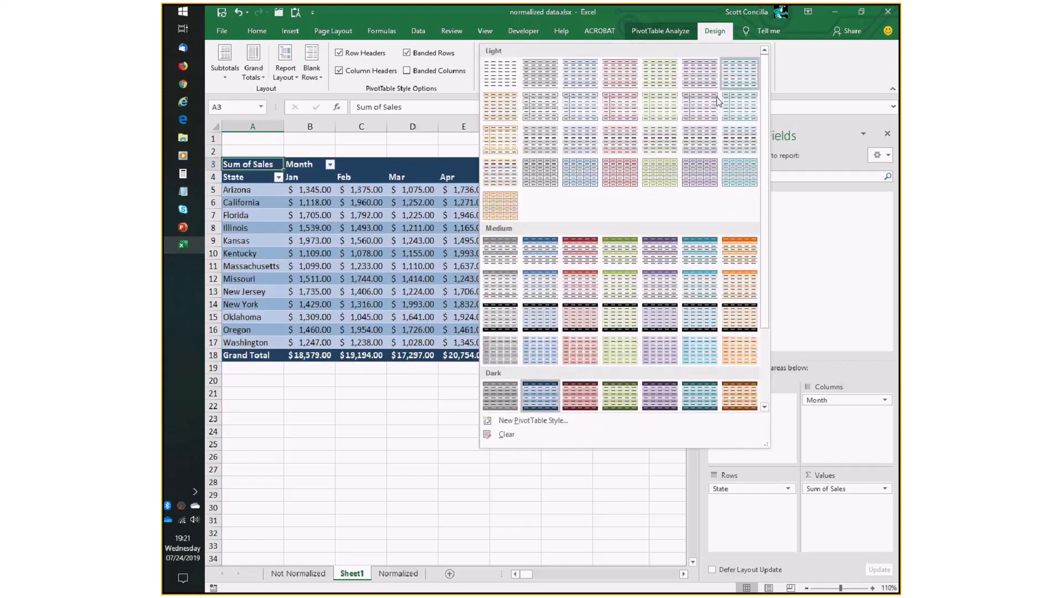
{"action": "left_click", "coordinate": [576, 138]}
{"action": "left_click", "coordinate": [407, 53]}
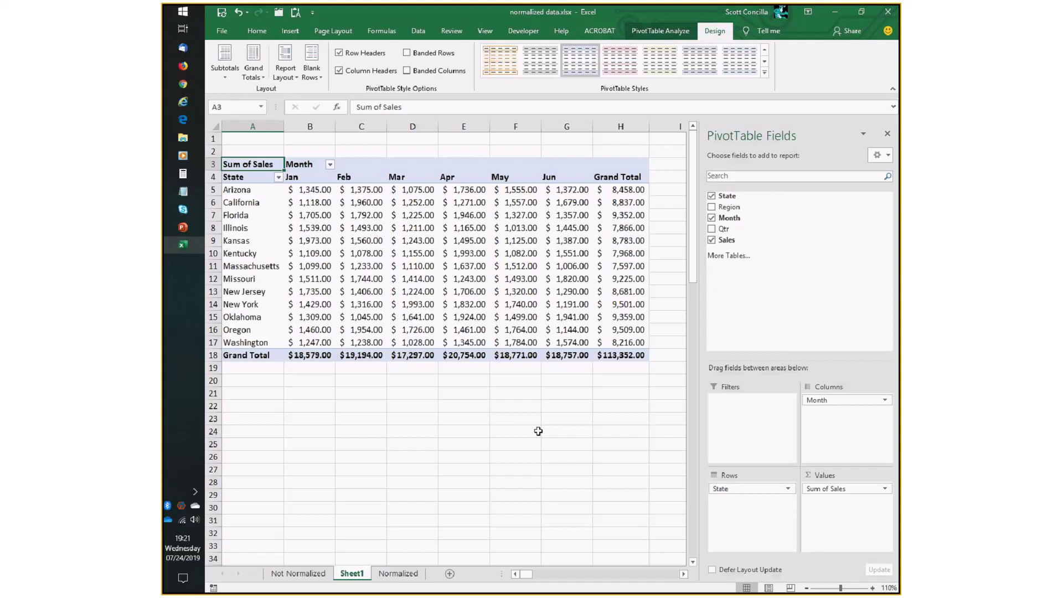
Switch to the Normalized sheet.
{"action": "left_click", "coordinate": [398, 572]}
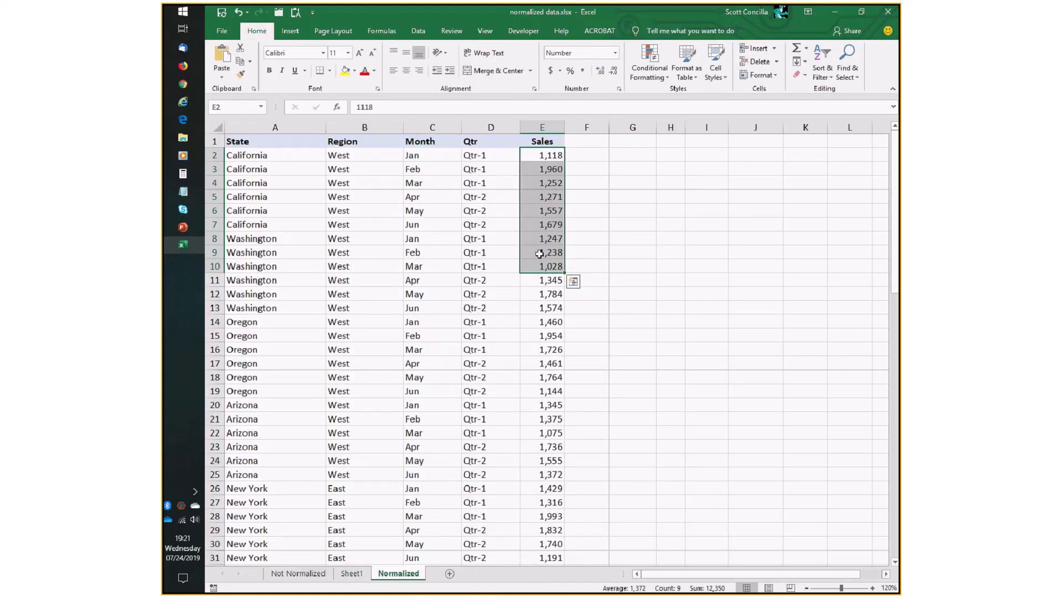
Change California's June sales value on the Normalized sheet to 250,000.
{"action": "left_click", "coordinate": [276, 184]}
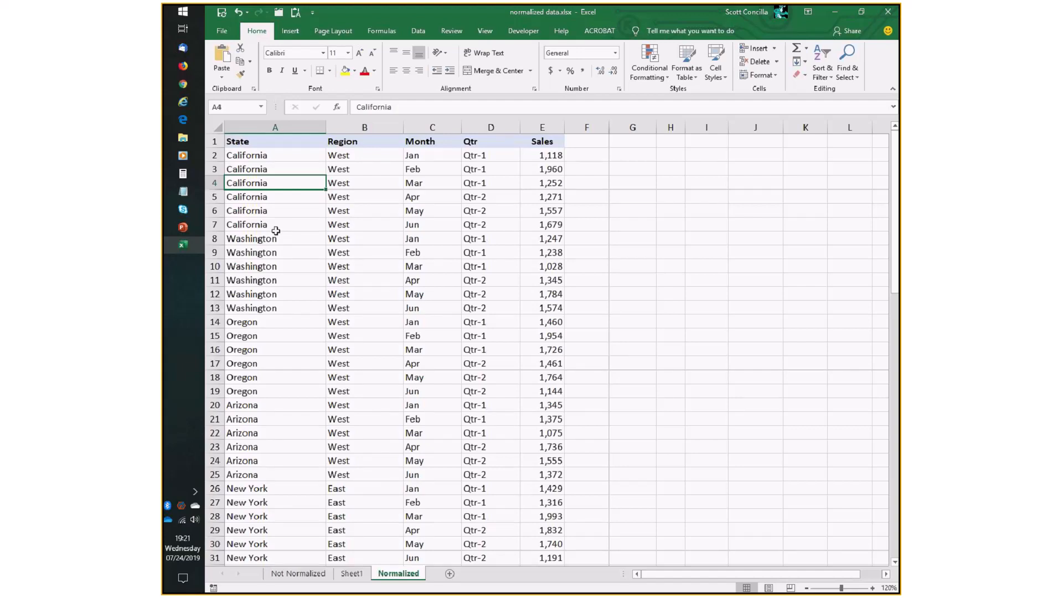
{"action": "left_click", "coordinate": [534, 224]}
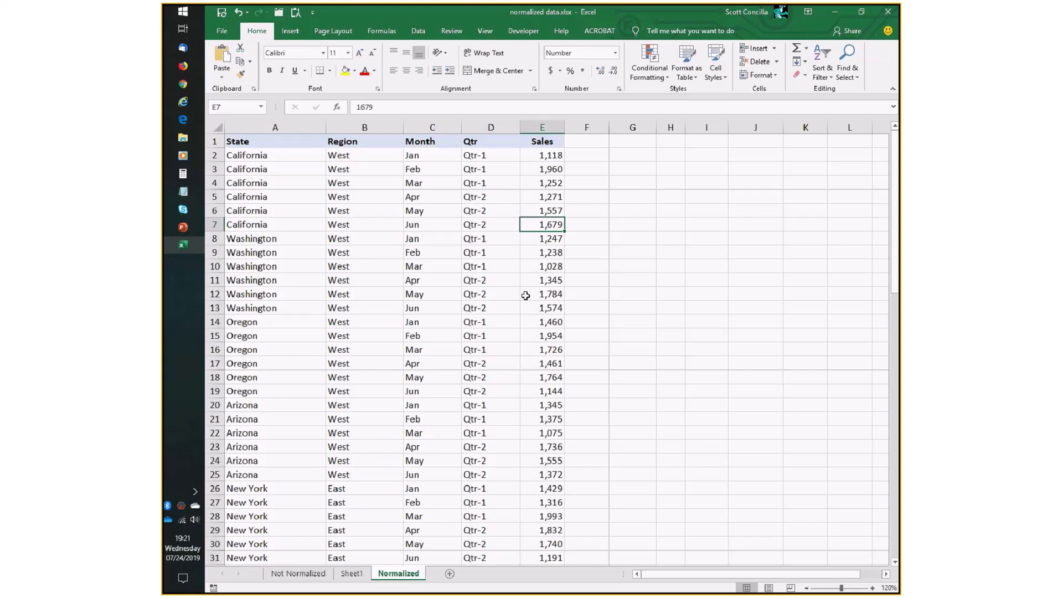
{"action": "type", "text": "25000"}
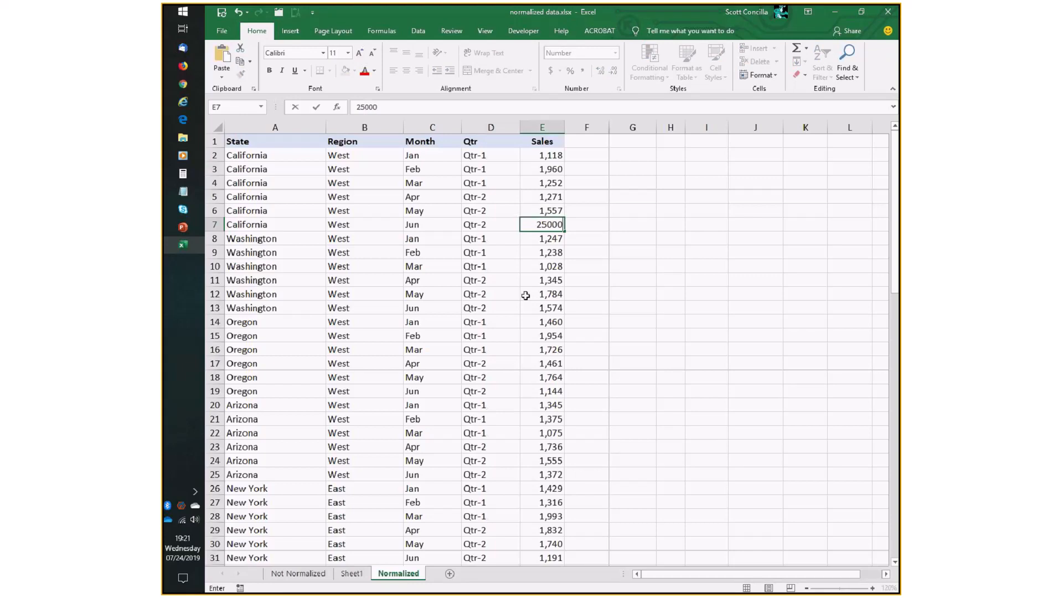
{"action": "type", "text": "00"}
{"action": "key", "text": "Return"}
{"action": "key", "text": "Up"}
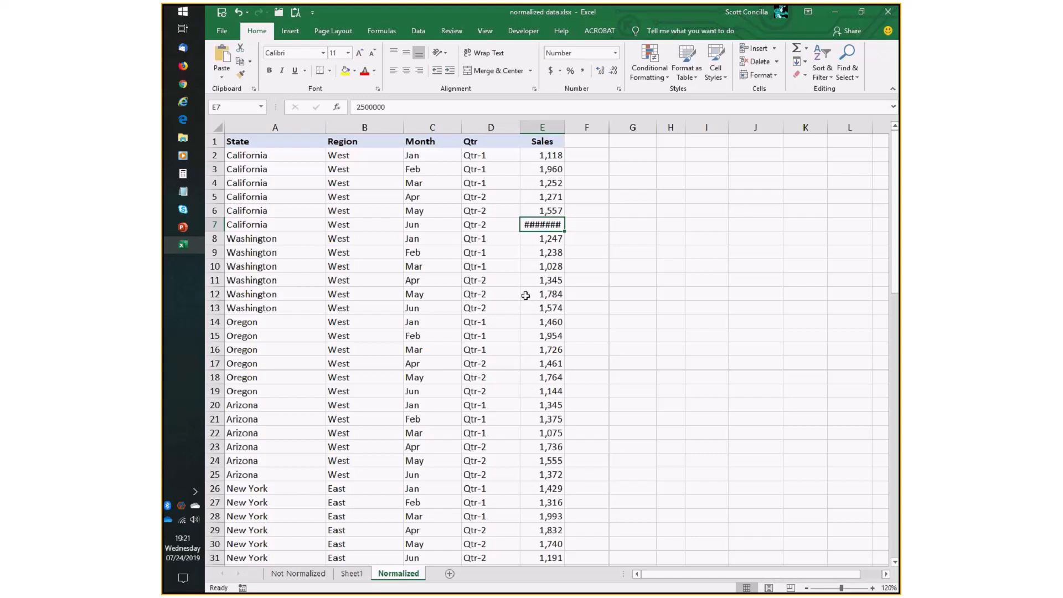
{"action": "type", "text": "250000"}
{"action": "key", "text": "Return"}
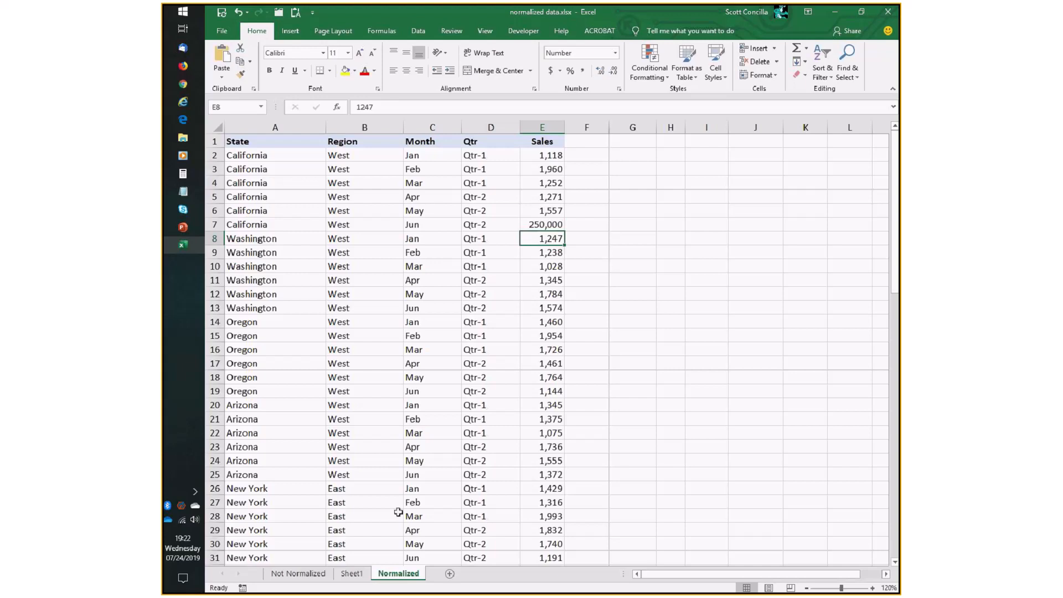
Switch to Sheet1 and refresh the PivotTable.
{"action": "left_click", "coordinate": [352, 574]}
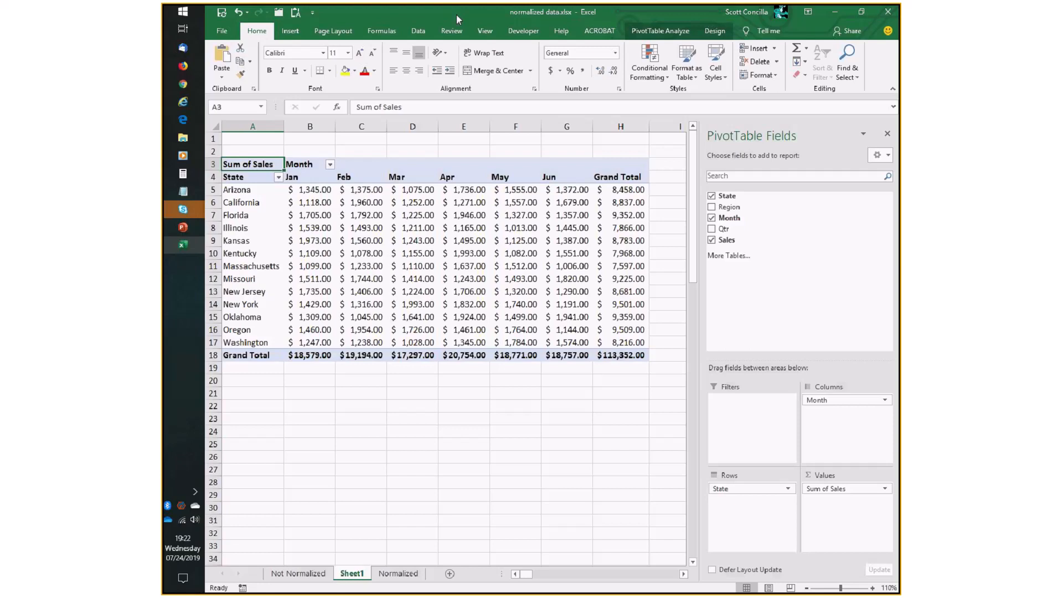
{"action": "left_click", "coordinate": [653, 35]}
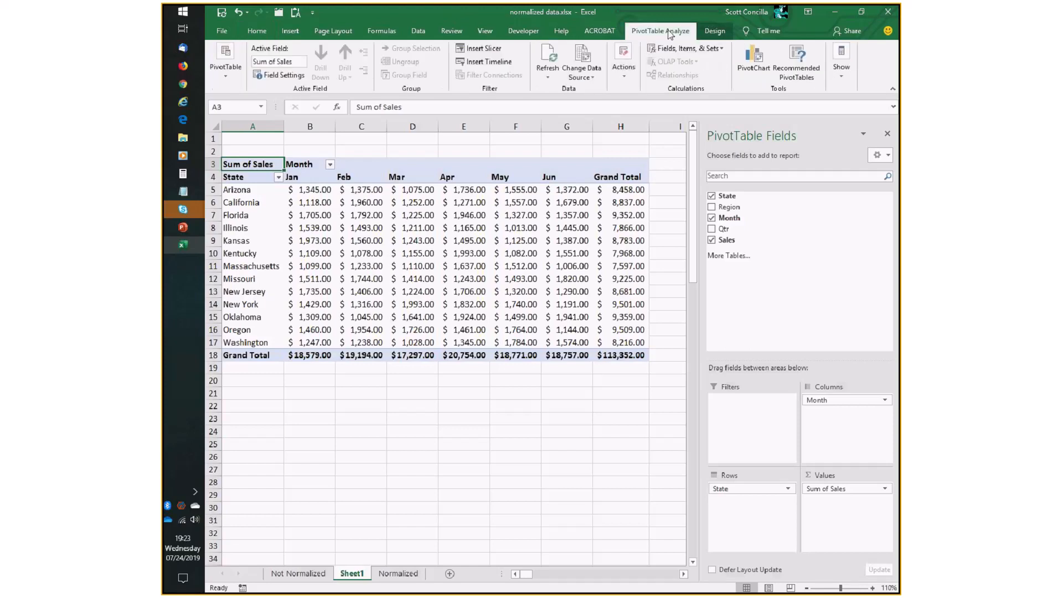
{"action": "left_click", "coordinate": [552, 59]}
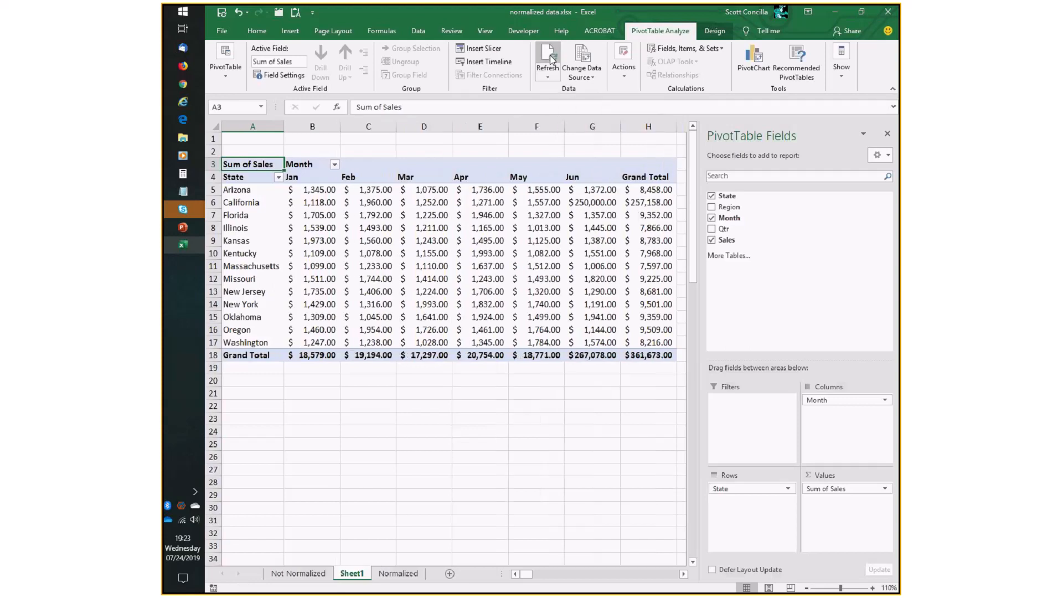
{"action": "left_click", "coordinate": [591, 203]}
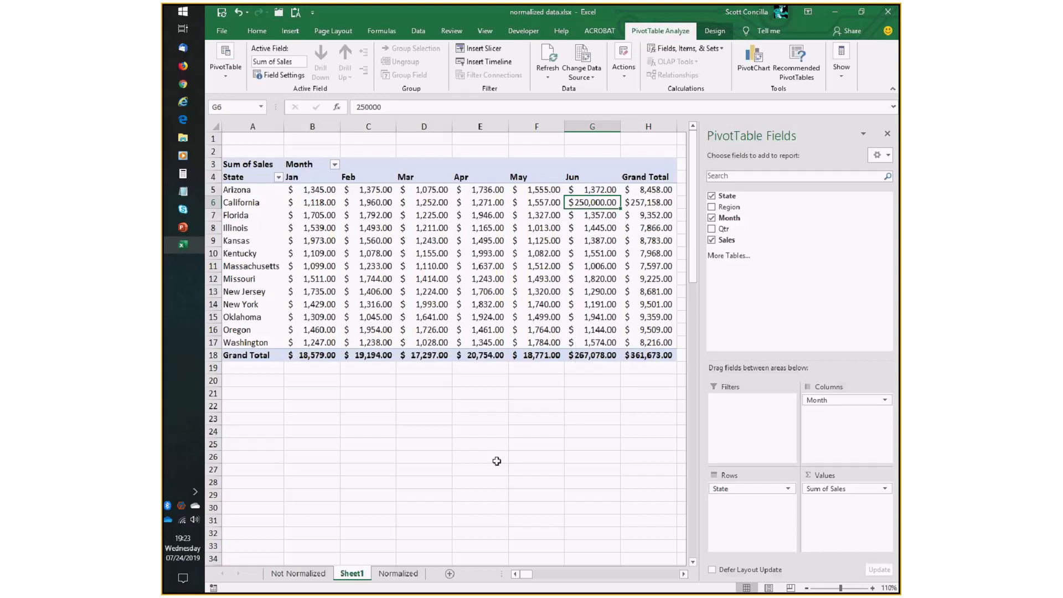
Set California's June sales on the Normalized sheet back to 1,618.
{"action": "left_click", "coordinate": [398, 573]}
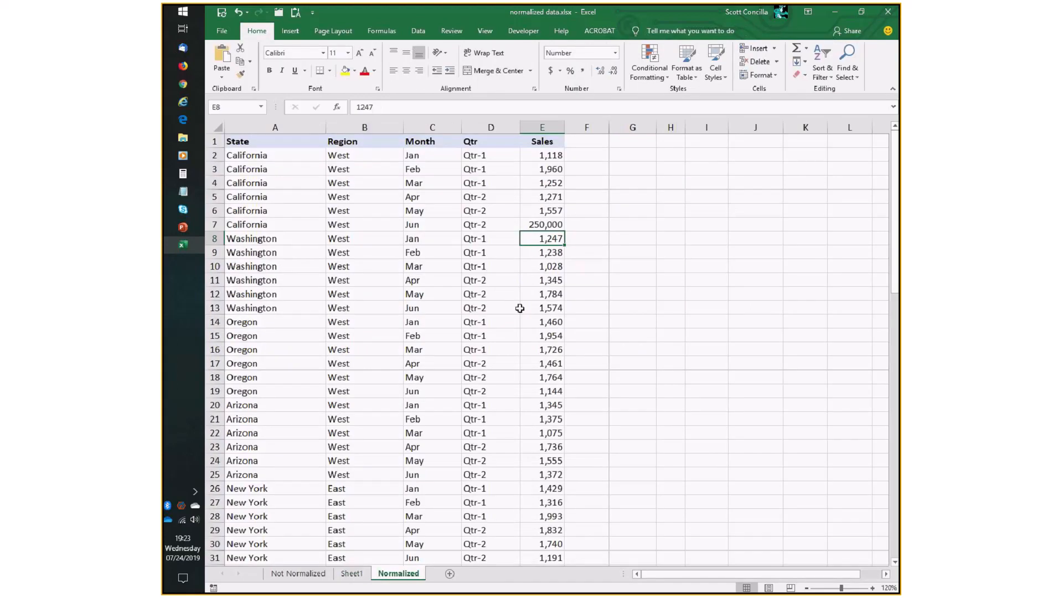
{"action": "key", "text": "Up"}
{"action": "type", "text": "1,618"}
{"action": "key", "text": "Return"}
Refresh the PivotTable on Sheet1 after restoring the June value.
{"action": "left_click", "coordinate": [357, 573]}
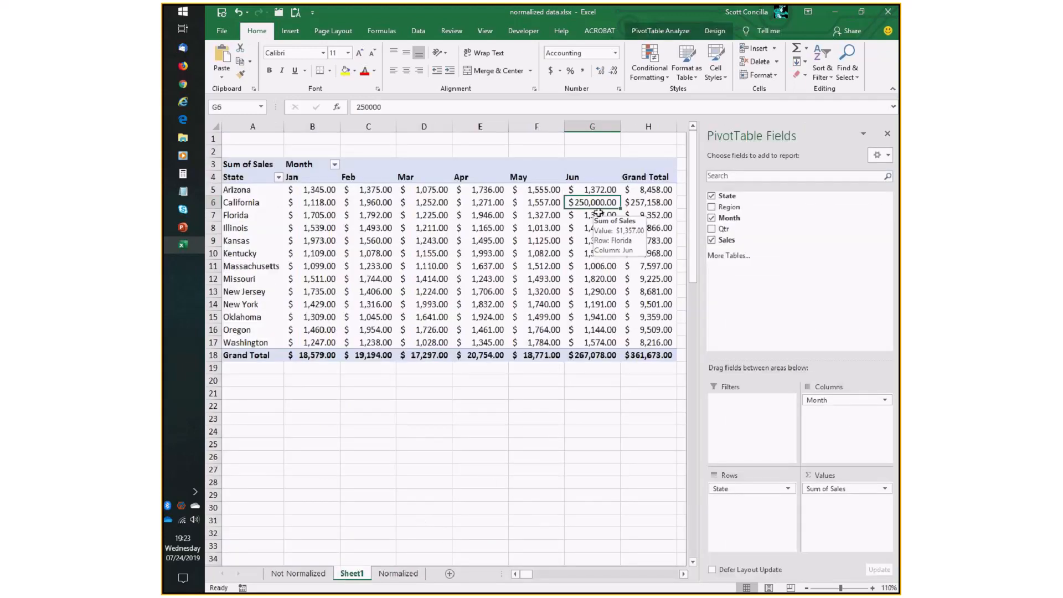
{"action": "left_click", "coordinate": [684, 31]}
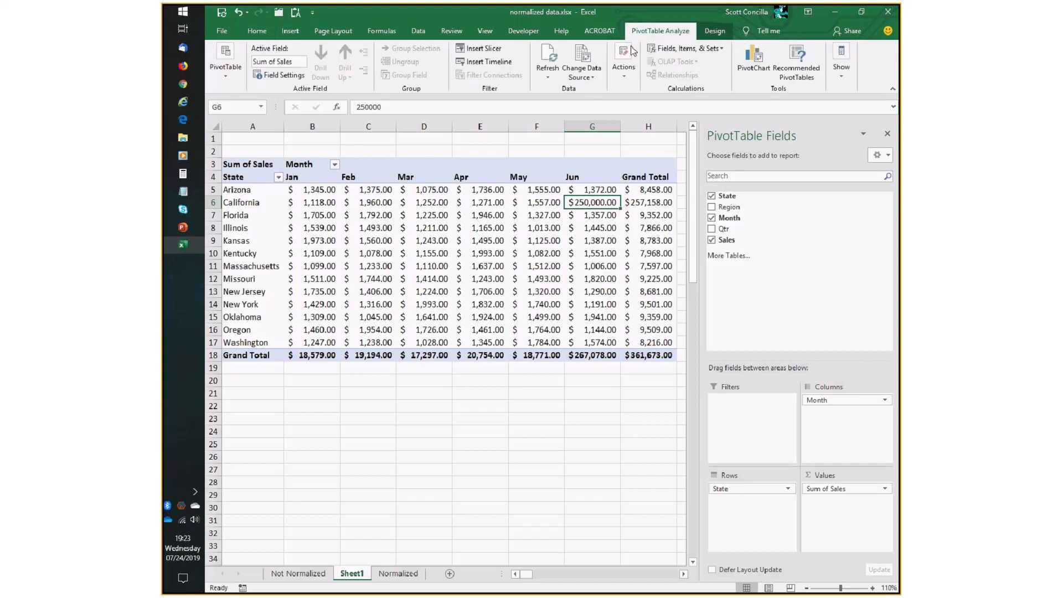
{"action": "left_click", "coordinate": [546, 60]}
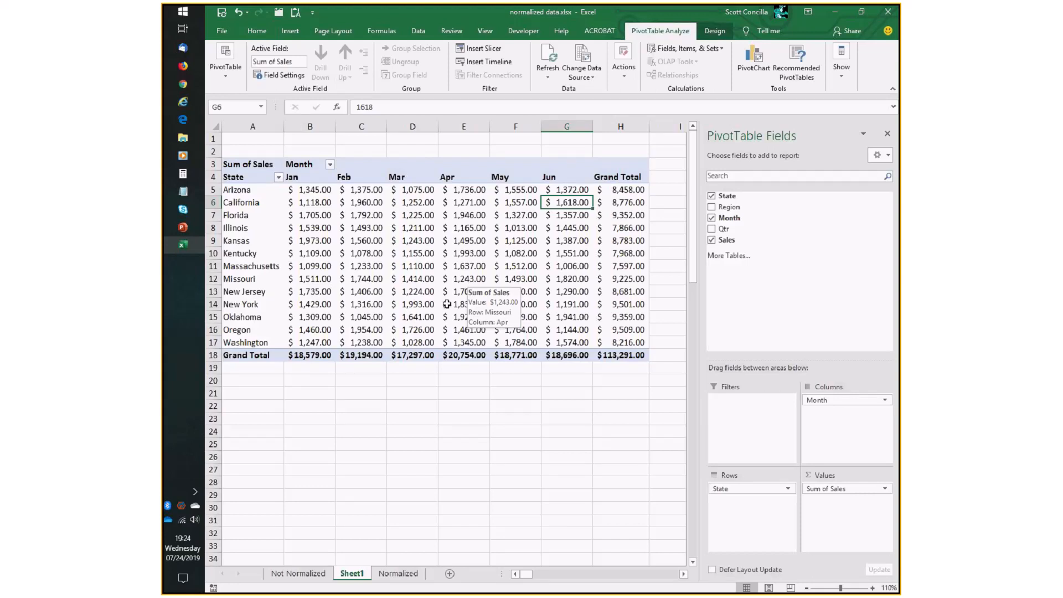
On the Normalized sheet, add a new row below the data: California, West, Jul, Qtr-3, sales 2,000.
{"action": "left_click", "coordinate": [398, 573]}
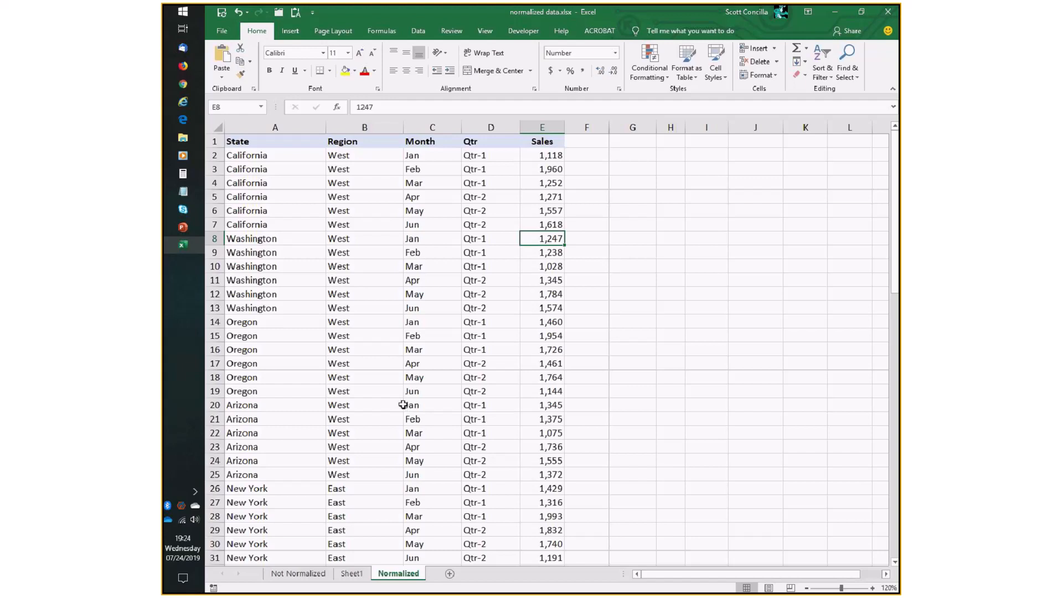
{"action": "left_click", "coordinate": [214, 238]}
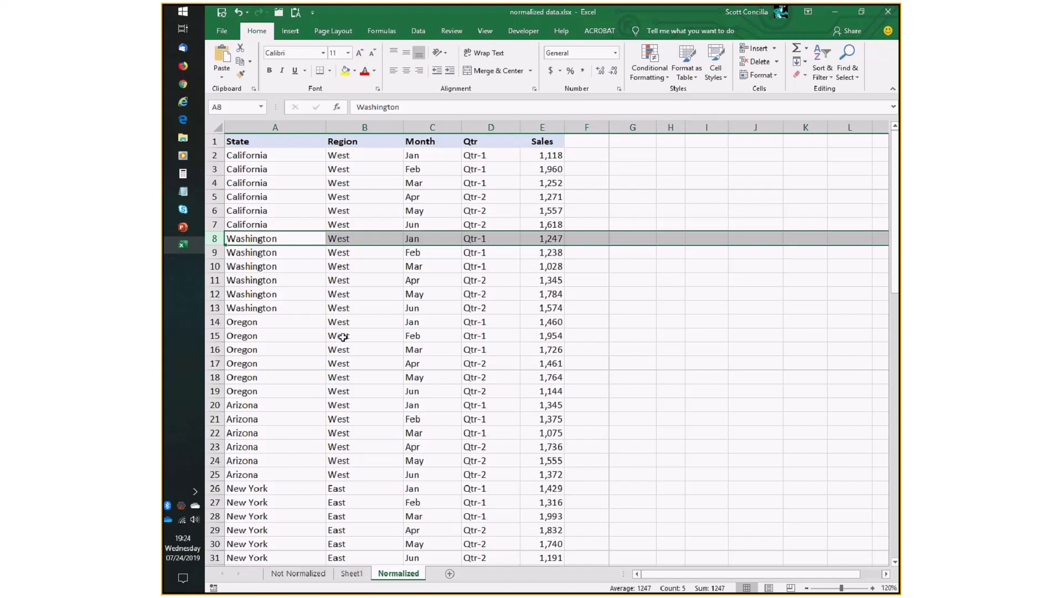
{"action": "left_click_drag", "start_coordinate": [278, 160], "coordinate": [501, 434]}
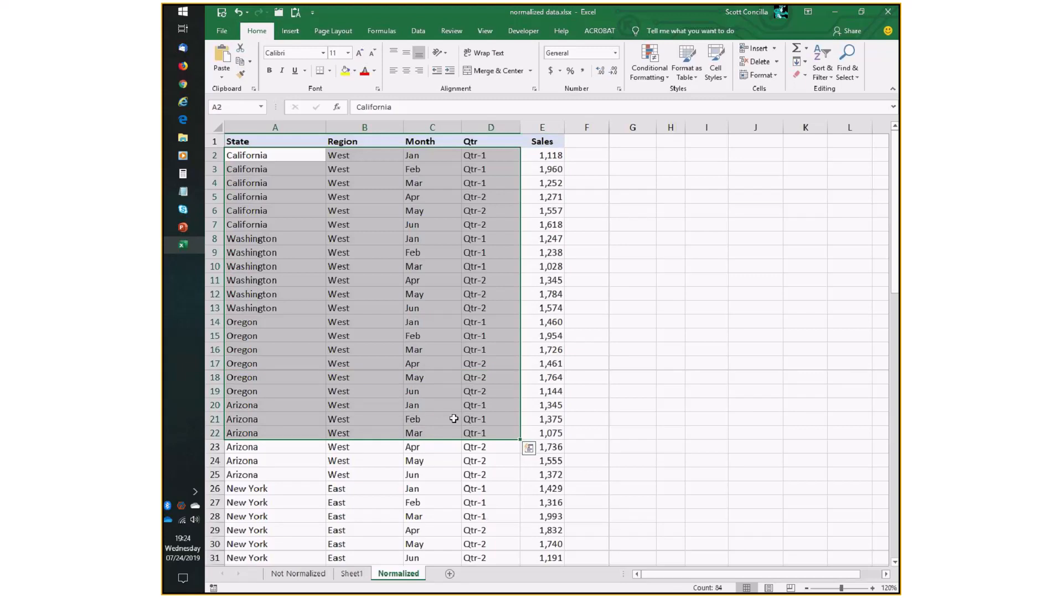
{"action": "left_click", "coordinate": [314, 380]}
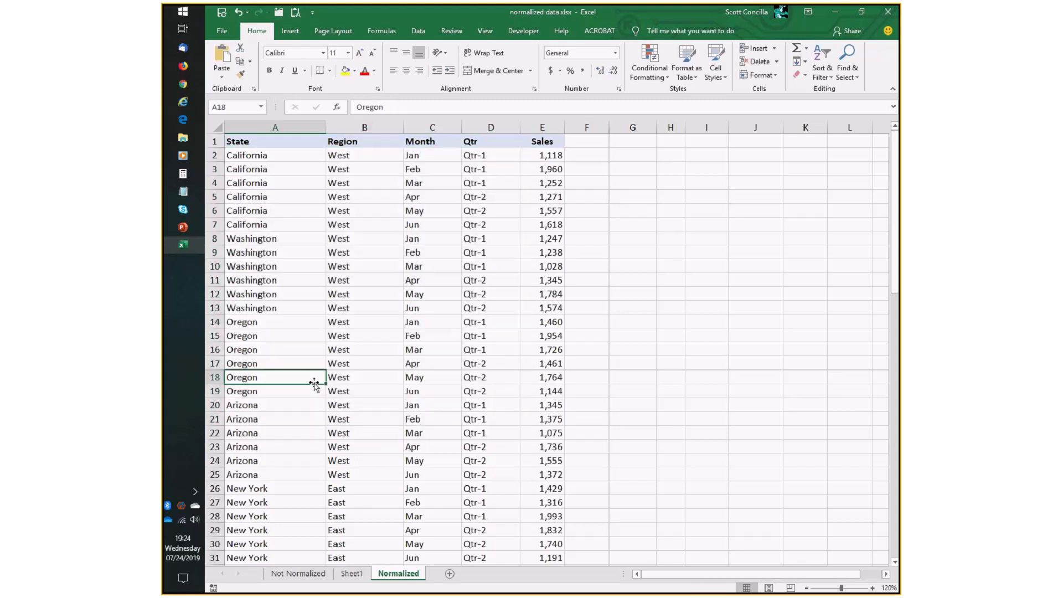
{"action": "scroll", "coordinate": [314, 383], "scroll_direction": "down", "scroll_amount": 8}
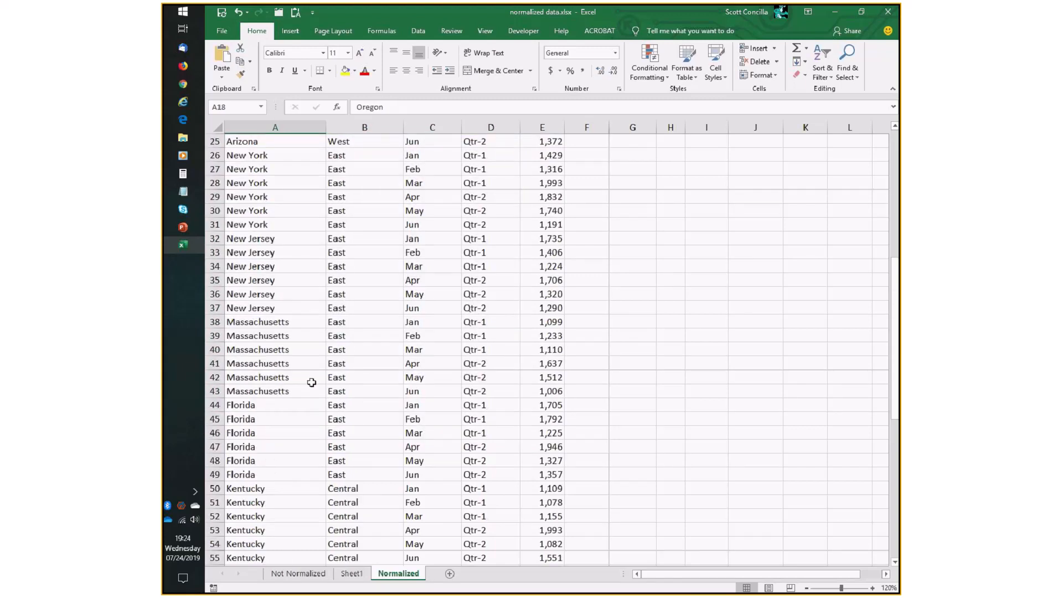
{"action": "scroll", "coordinate": [312, 382], "scroll_direction": "down", "scroll_amount": 10}
{"action": "left_click", "coordinate": [280, 488]}
{"action": "type", "text": "alifornia"}
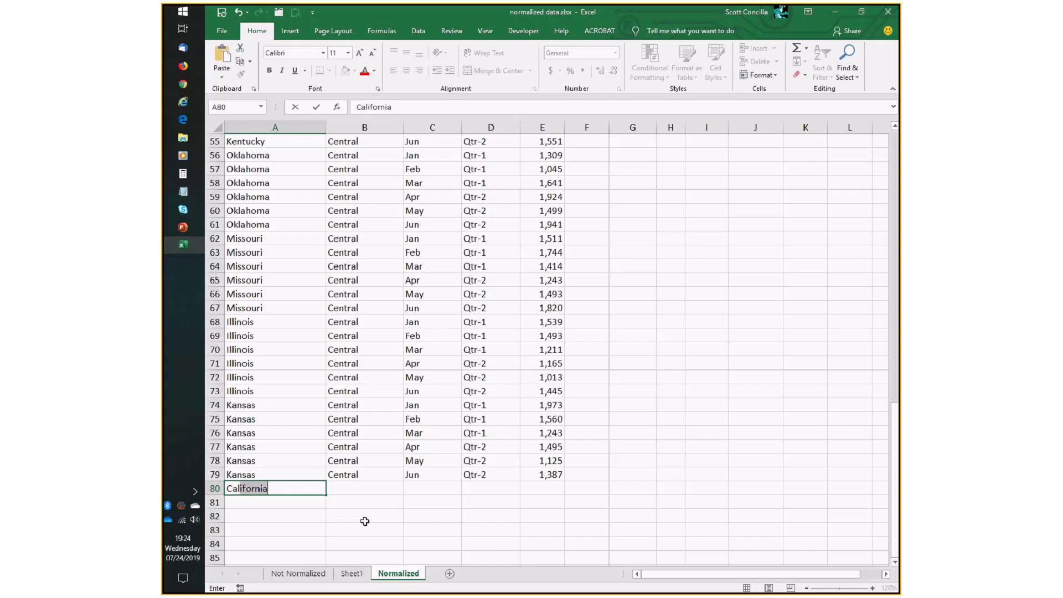
{"action": "key", "text": "Tab"}
{"action": "type", "text": "West"}
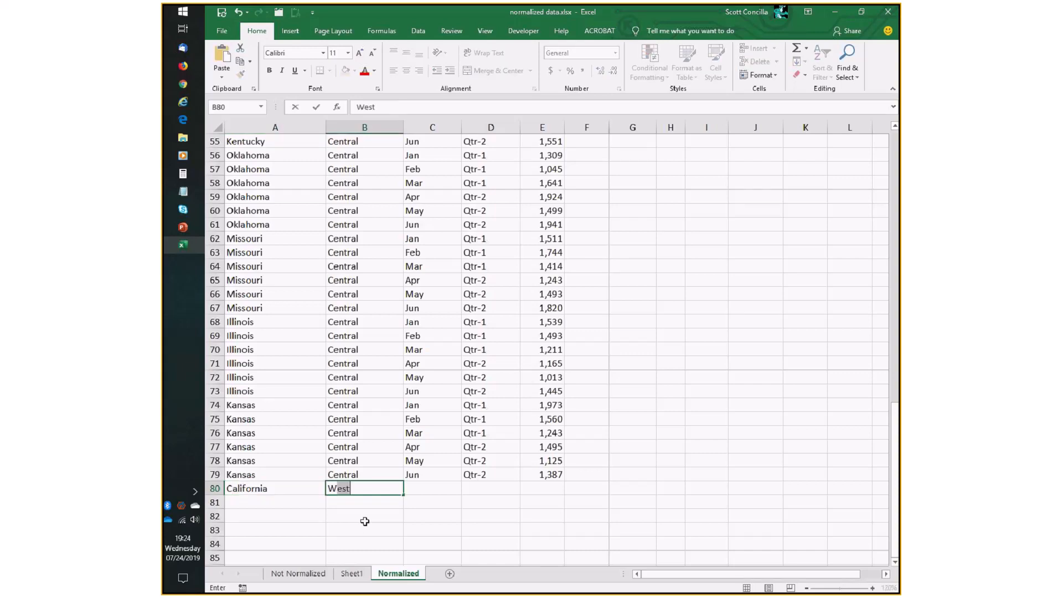
{"action": "key", "text": "Tab"}
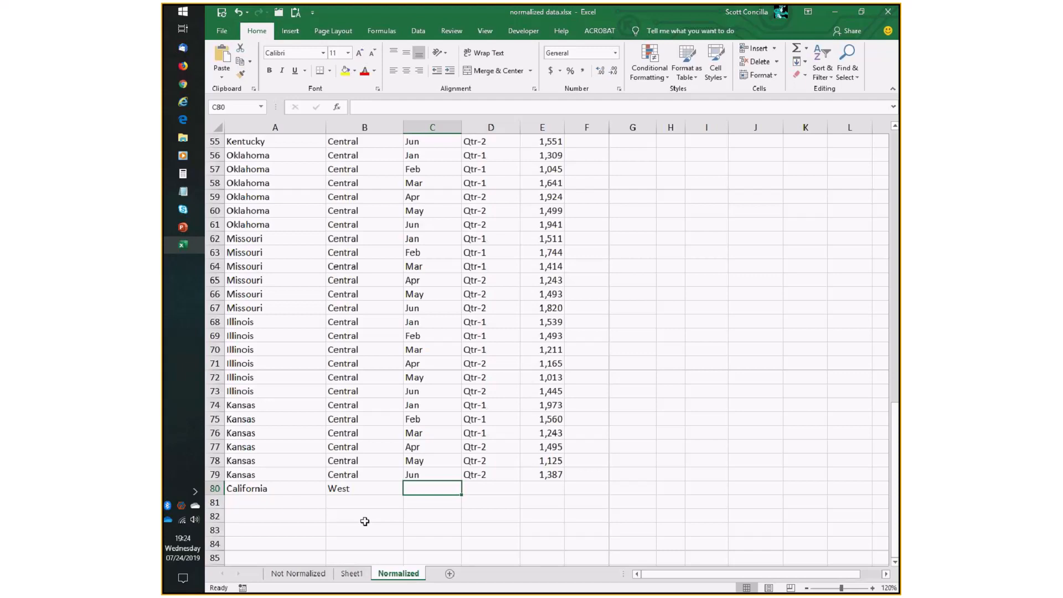
{"action": "type", "text": "Jul"}
{"action": "key", "text": "Tab"}
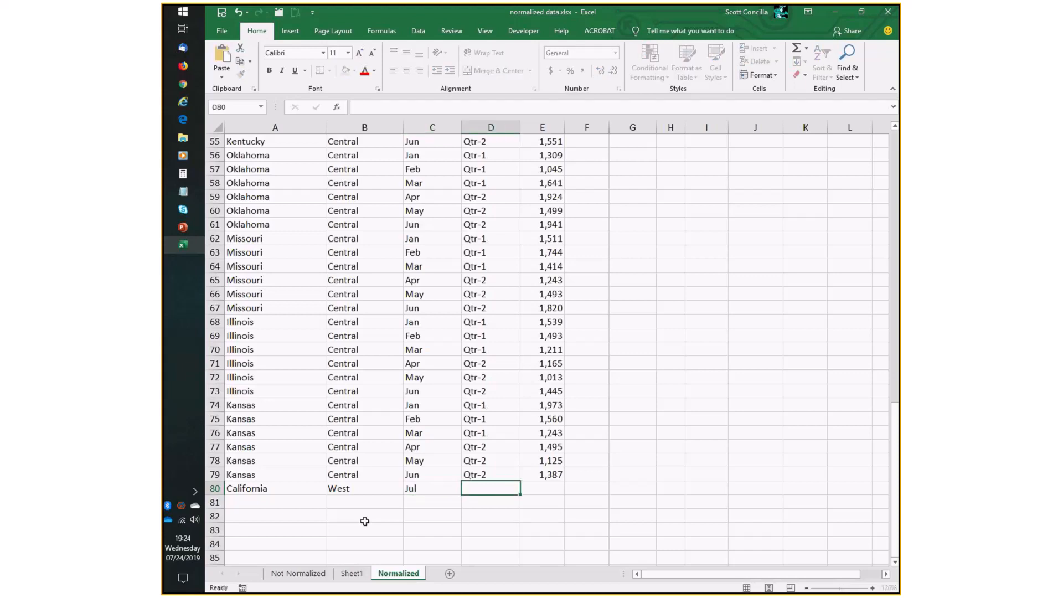
{"action": "type", "text": "Qtr-3"}
{"action": "key", "text": "Tab"}
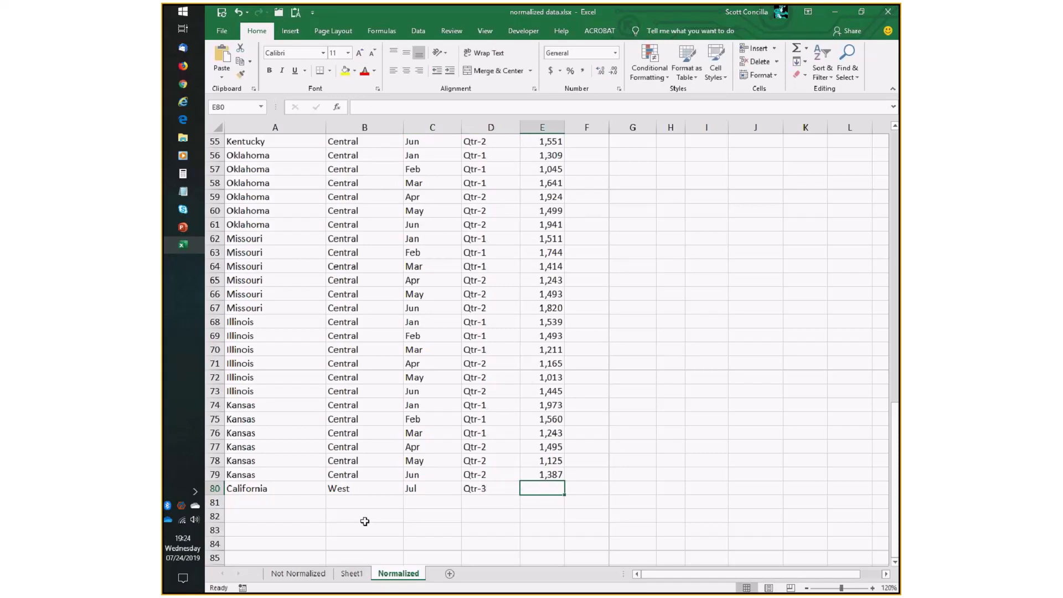
{"action": "type", "text": "2,0"}
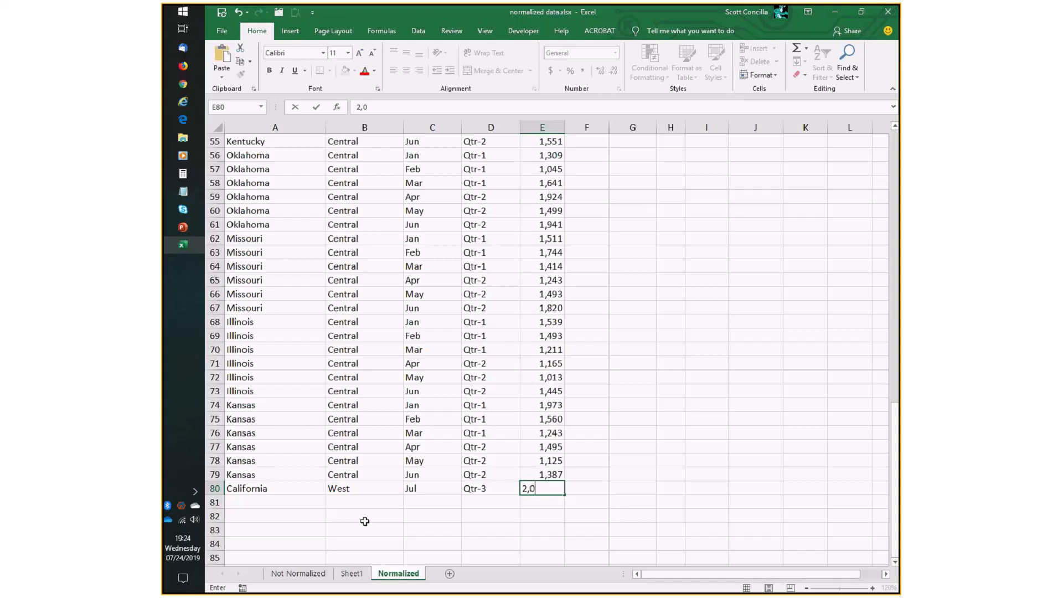
{"action": "type", "text": "00"}
{"action": "key", "text": "Return"}
Add another row beneath it: Kansas, Central, Jul, Qtr-3, sales 2,100.
{"action": "key", "text": "Left"}
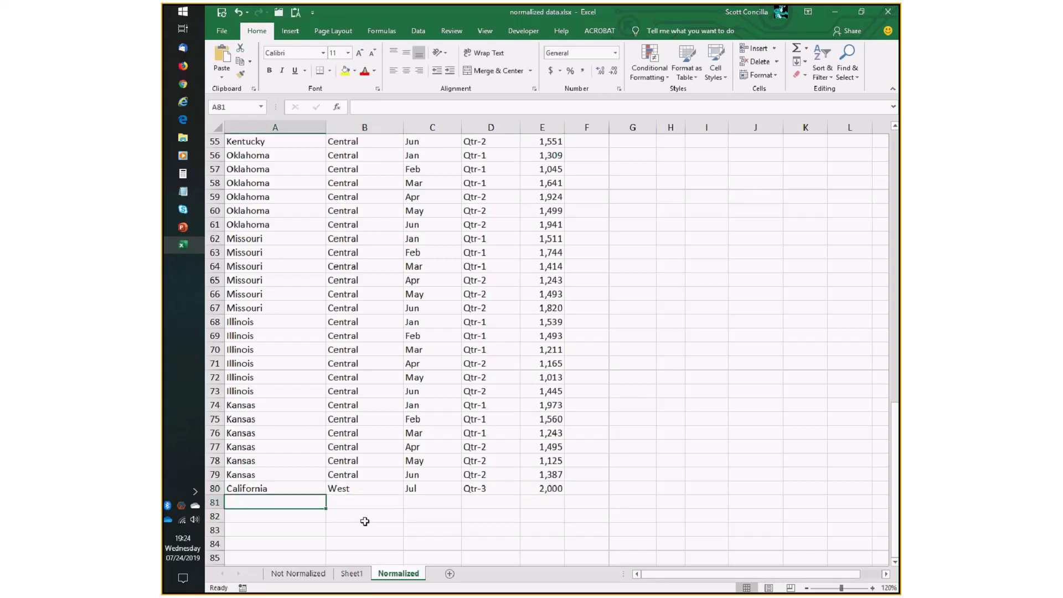
{"action": "type", "text": "Kansas"}
{"action": "key", "text": "Tab"}
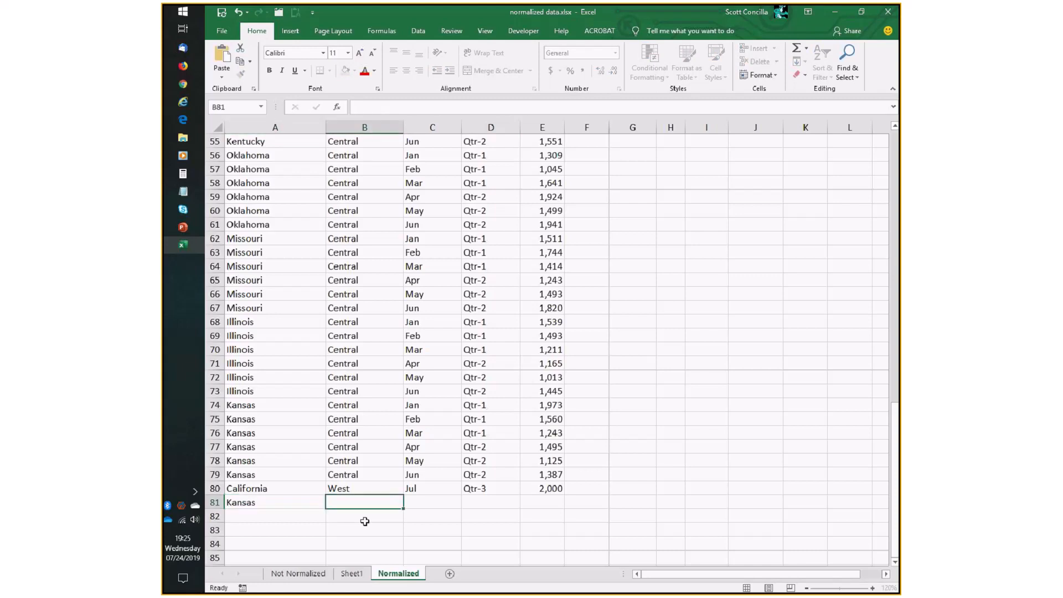
{"action": "type", "text": "Central"}
{"action": "key", "text": "Tab"}
{"action": "type", "text": "Jul"}
{"action": "key", "text": "Tab"}
{"action": "type", "text": "Q"}
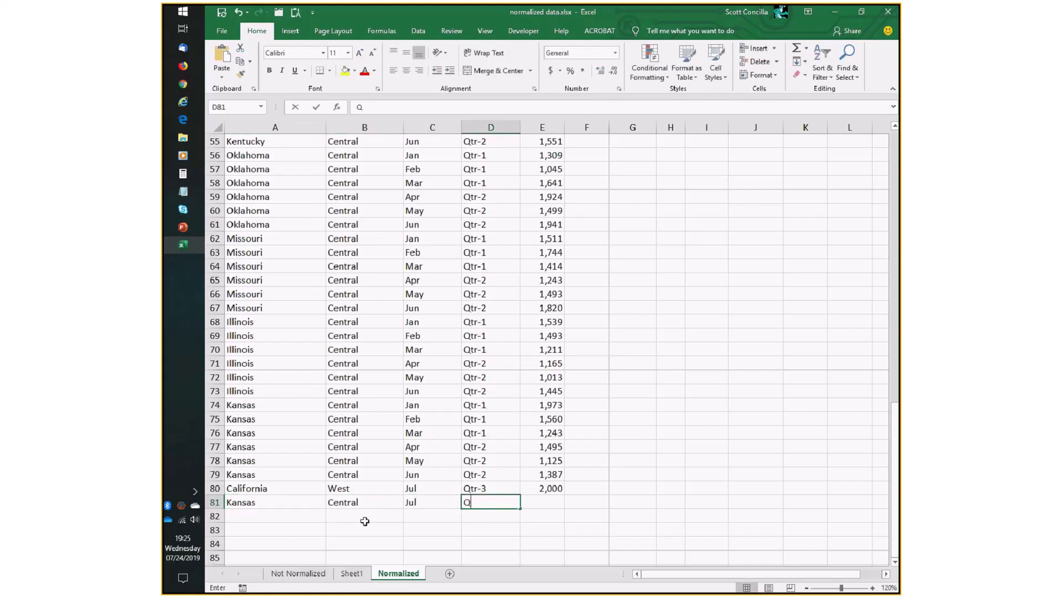
{"action": "type", "text": "tr-3"}
{"action": "key", "text": "Tab"}
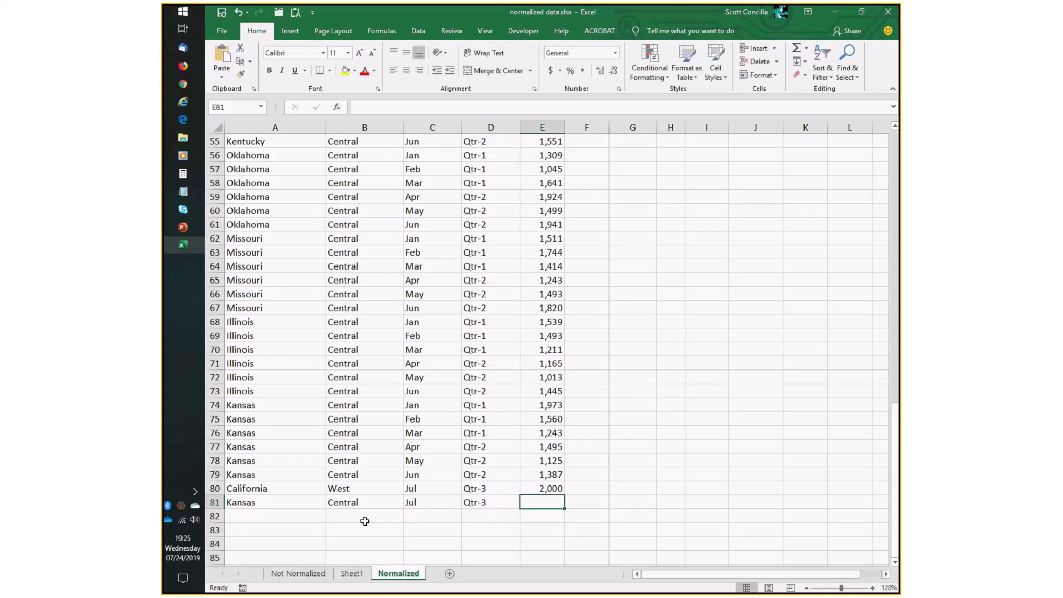
{"action": "type", "text": "2,100"}
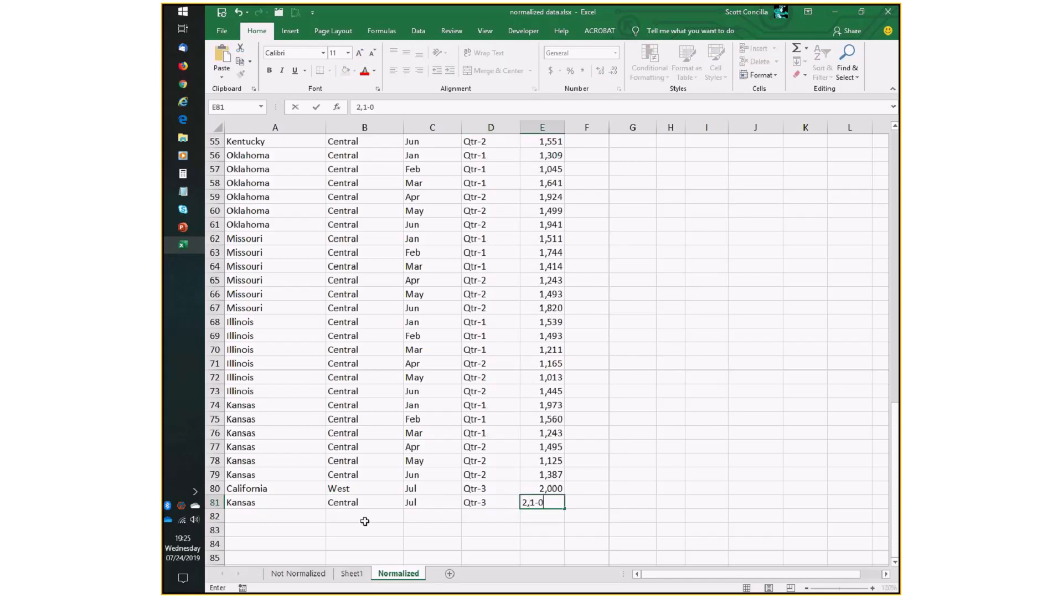
{"action": "key", "text": "BackSpace"}
{"action": "key", "text": "BackSpace"}
{"action": "type", "text": "00"}
{"action": "key", "text": "Return"}
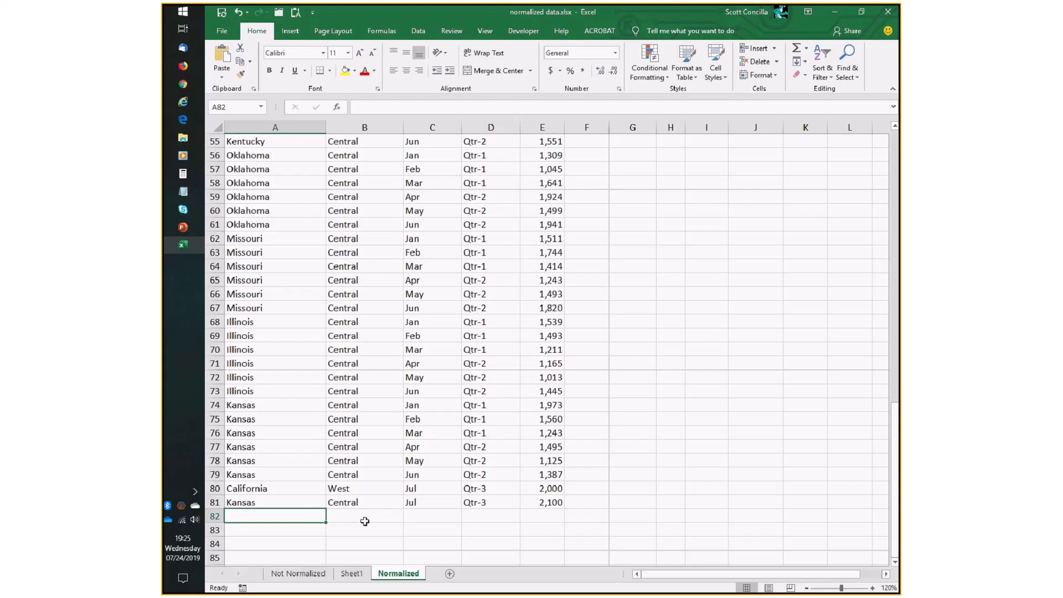
Refresh the PivotTable on Sheet1 after adding the July rows, then return to the Normalized sheet.
{"action": "left_click", "coordinate": [350, 573]}
{"action": "left_click", "coordinate": [454, 213]}
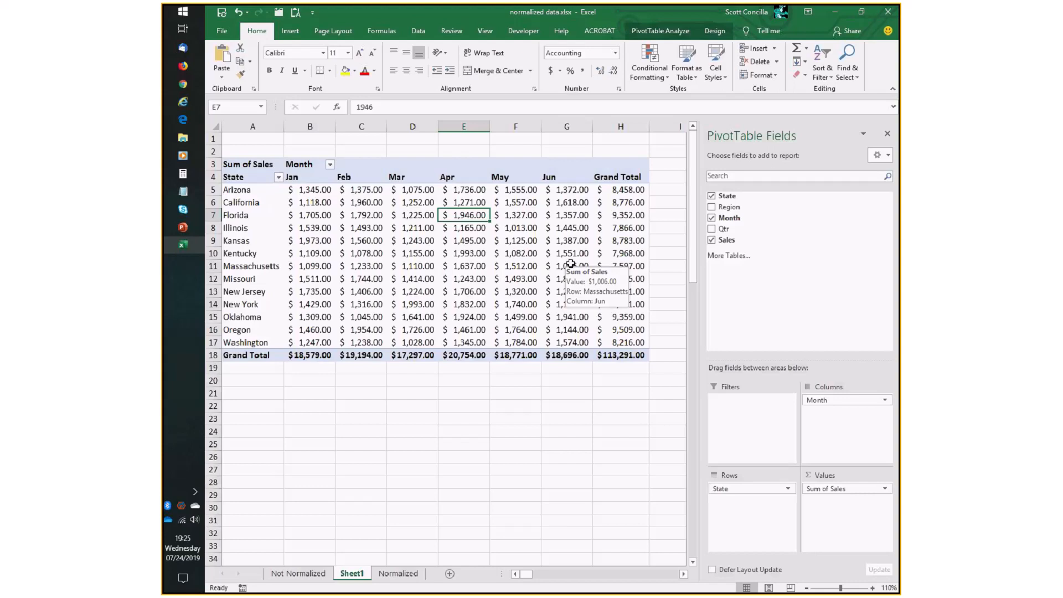
{"action": "left_click", "coordinate": [659, 32]}
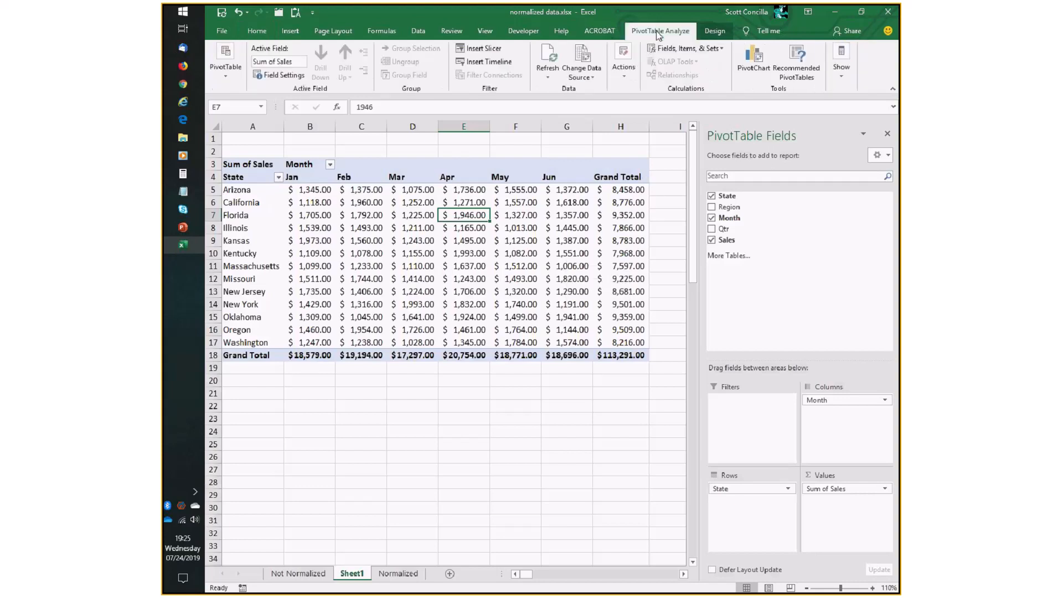
{"action": "left_click", "coordinate": [548, 54]}
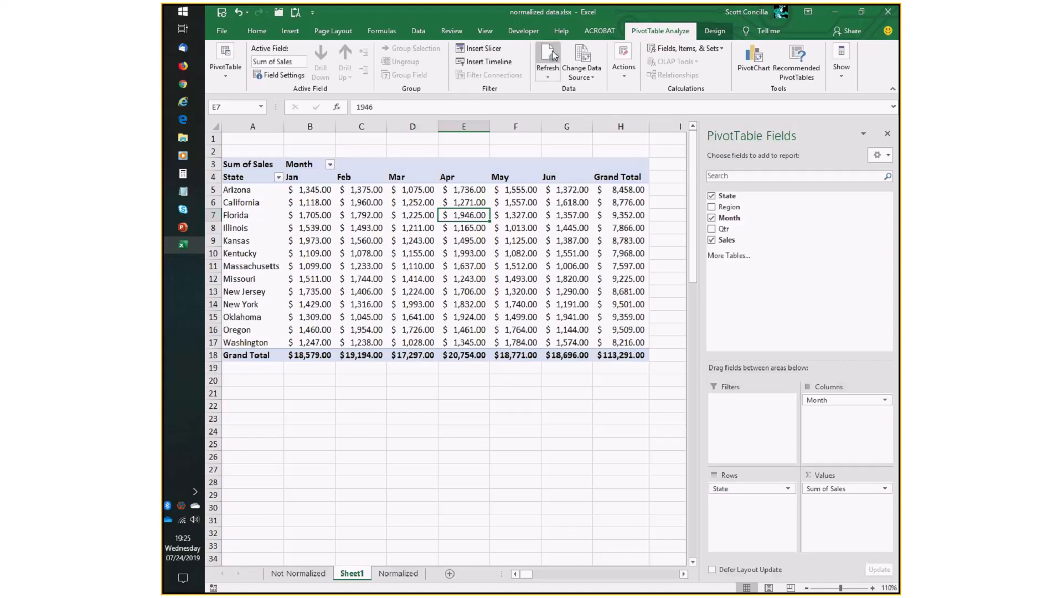
{"action": "key", "text": "Right"}
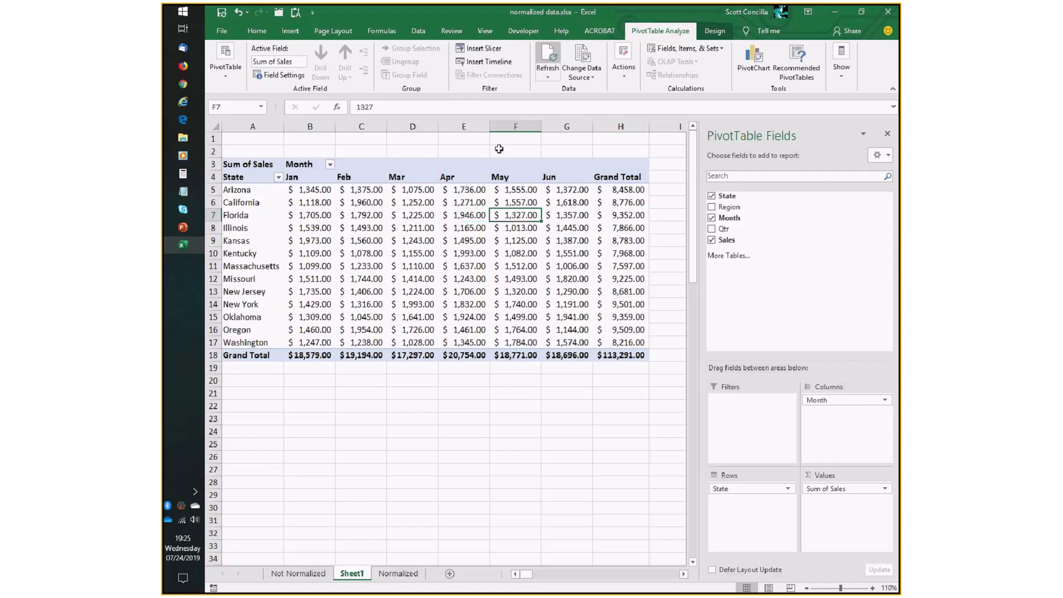
{"action": "left_click", "coordinate": [454, 241]}
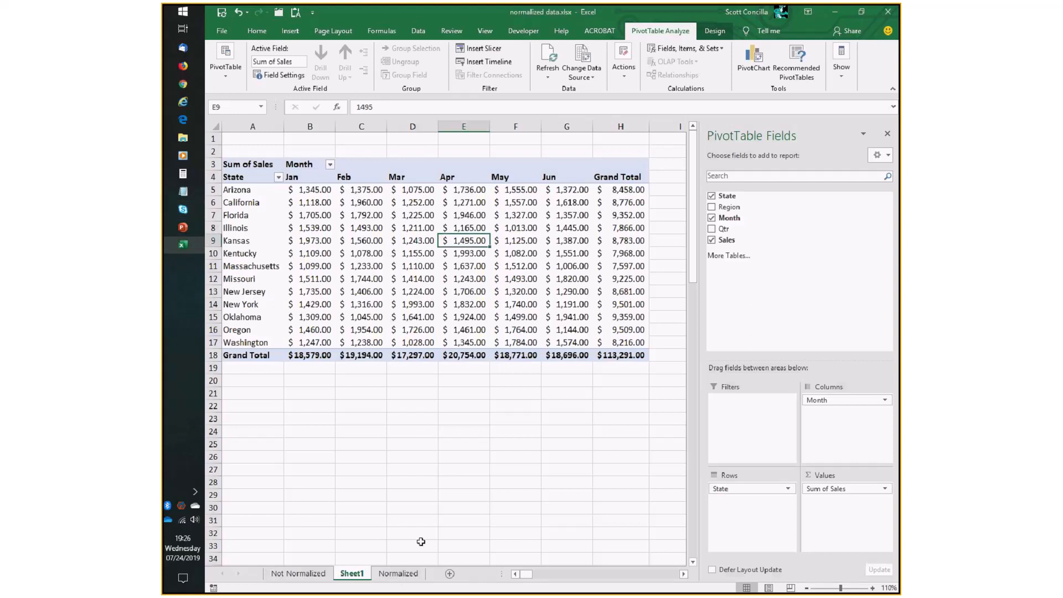
{"action": "left_click", "coordinate": [398, 574]}
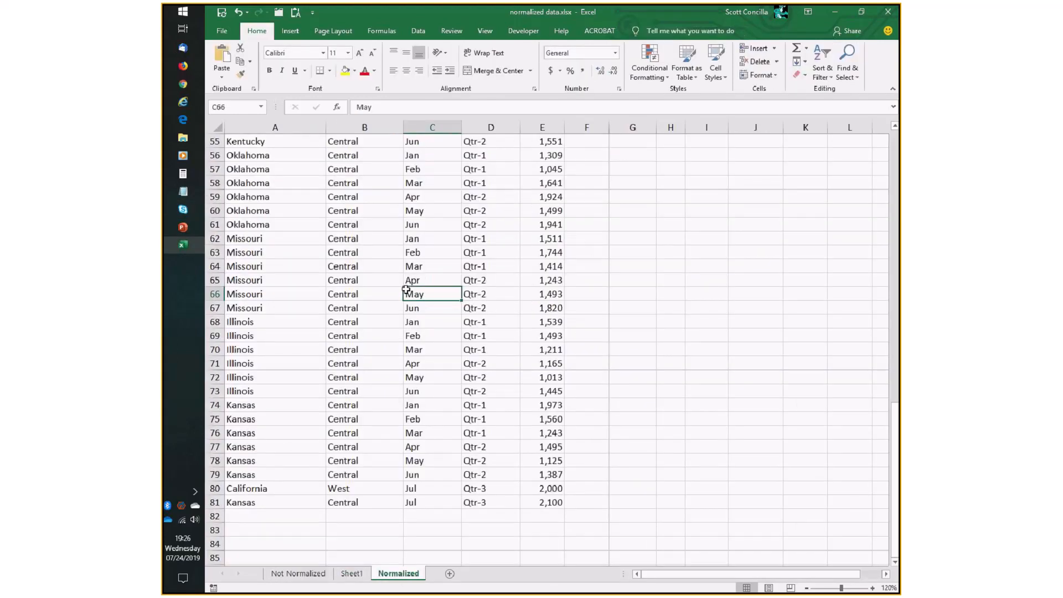
Open the PivotTable's Change Data Source dialog from Sheet1 to examine its source range, then cancel it.
{"action": "scroll", "coordinate": [406, 289], "scroll_direction": "up", "scroll_amount": 18}
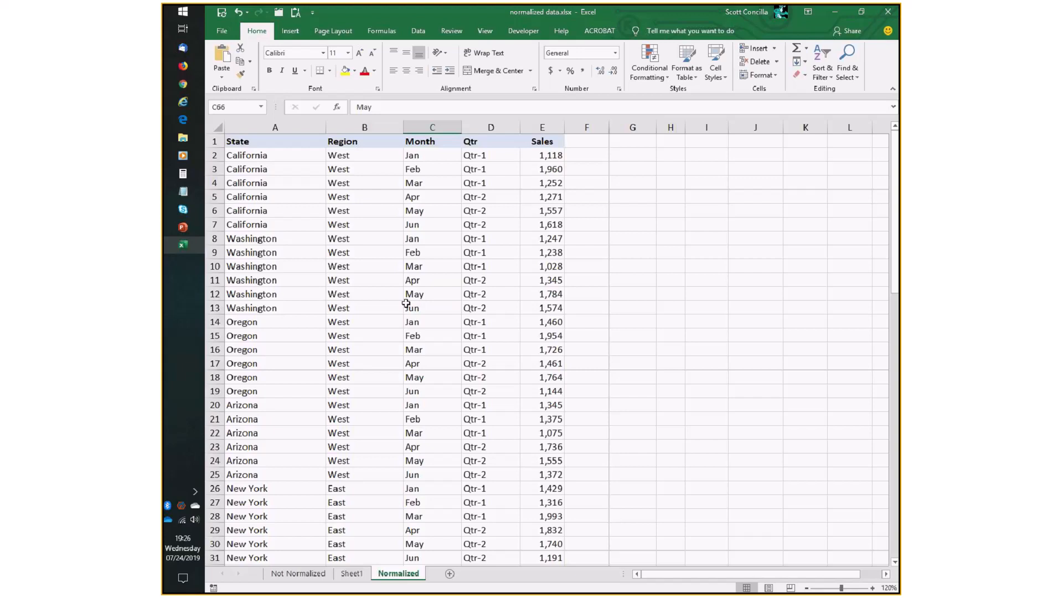
{"action": "left_click", "coordinate": [396, 208]}
{"action": "scroll", "coordinate": [299, 321], "scroll_direction": "down", "scroll_amount": 7}
{"action": "scroll", "coordinate": [307, 333], "scroll_direction": "up", "scroll_amount": 7}
{"action": "left_click", "coordinate": [351, 573]}
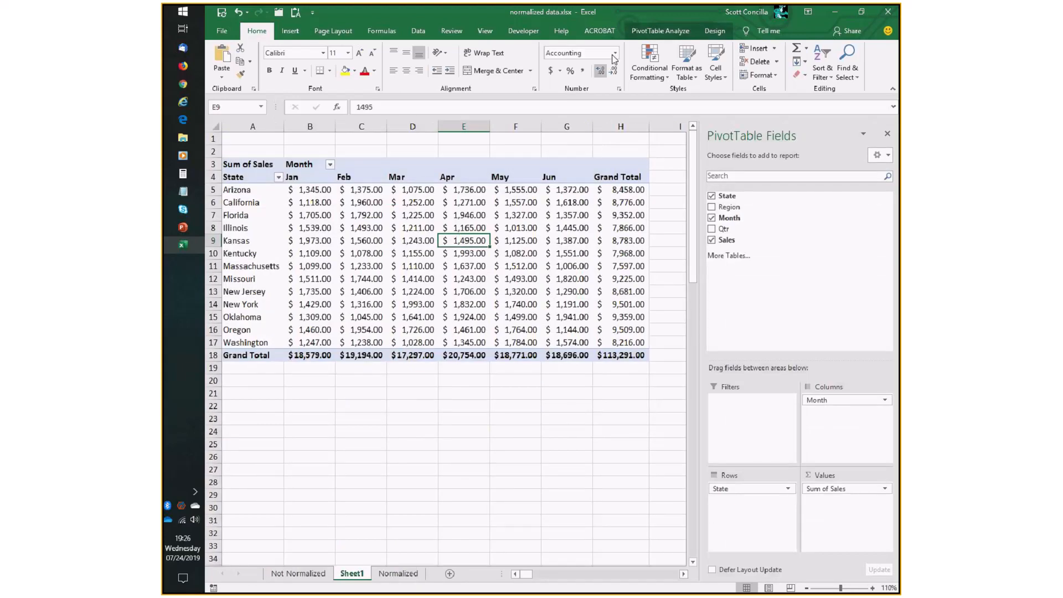
{"action": "left_click", "coordinate": [659, 33]}
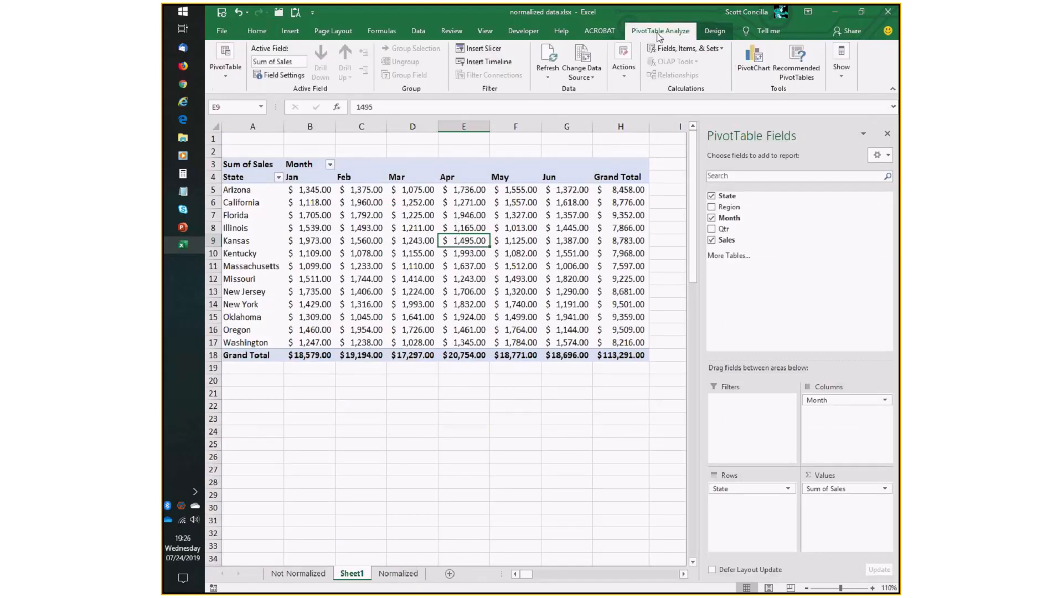
{"action": "left_click", "coordinate": [581, 55]}
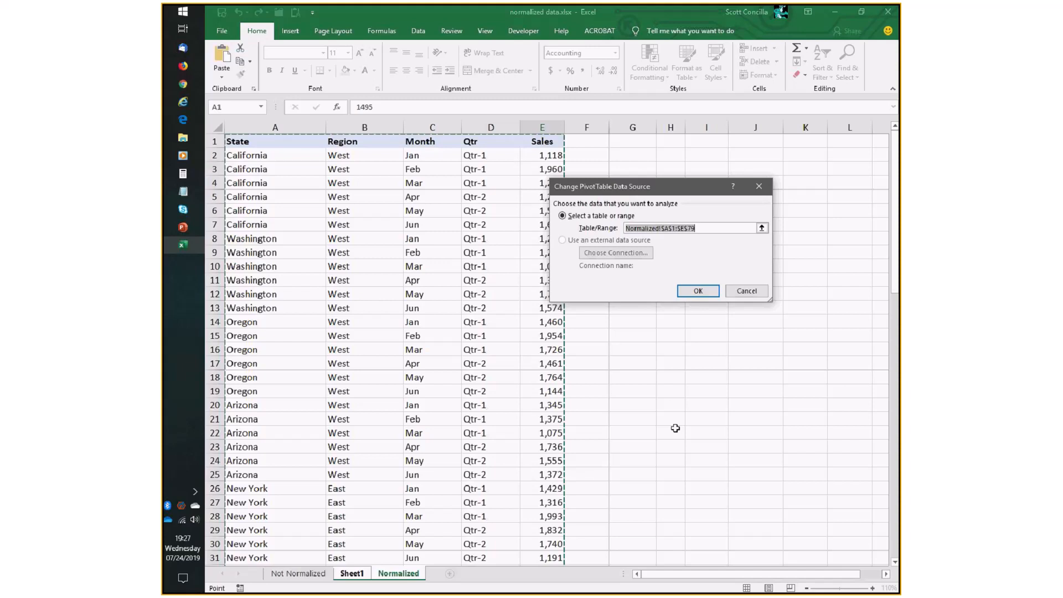
{"action": "left_click", "coordinate": [751, 291]}
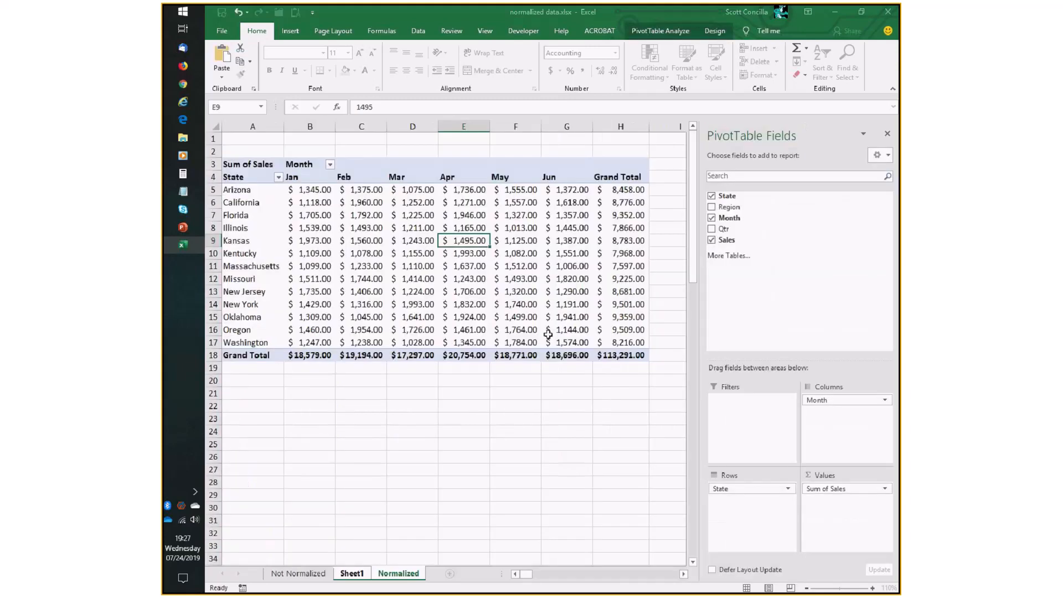
On the Normalized sheet, highlight the new July rows and the Kansas rows just above them.
{"action": "left_click", "coordinate": [398, 573]}
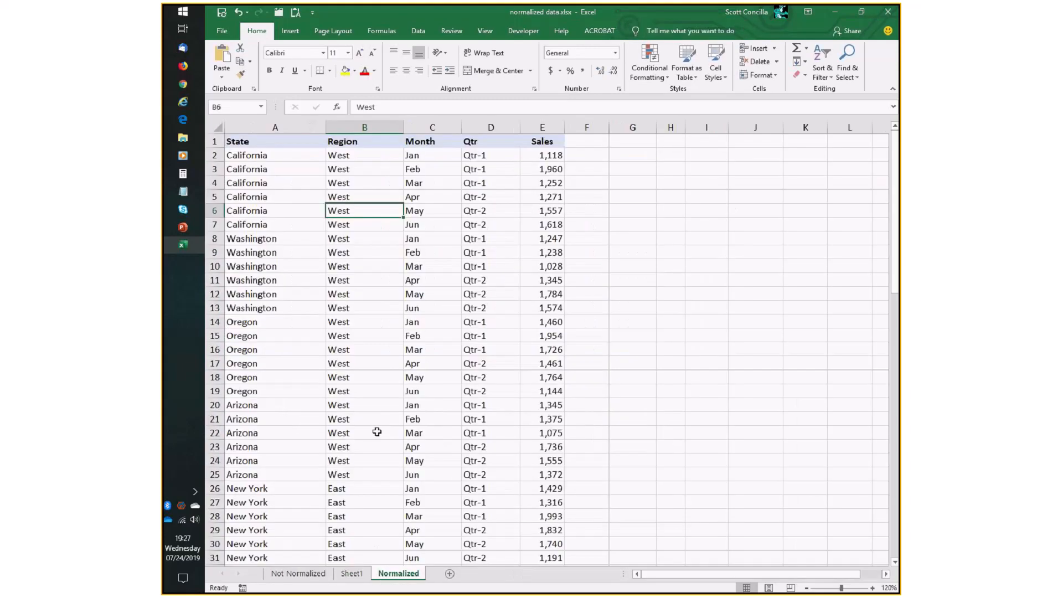
{"action": "scroll", "coordinate": [377, 432], "scroll_direction": "down", "scroll_amount": 20}
{"action": "left_click_drag", "start_coordinate": [274, 323], "coordinate": [554, 332]}
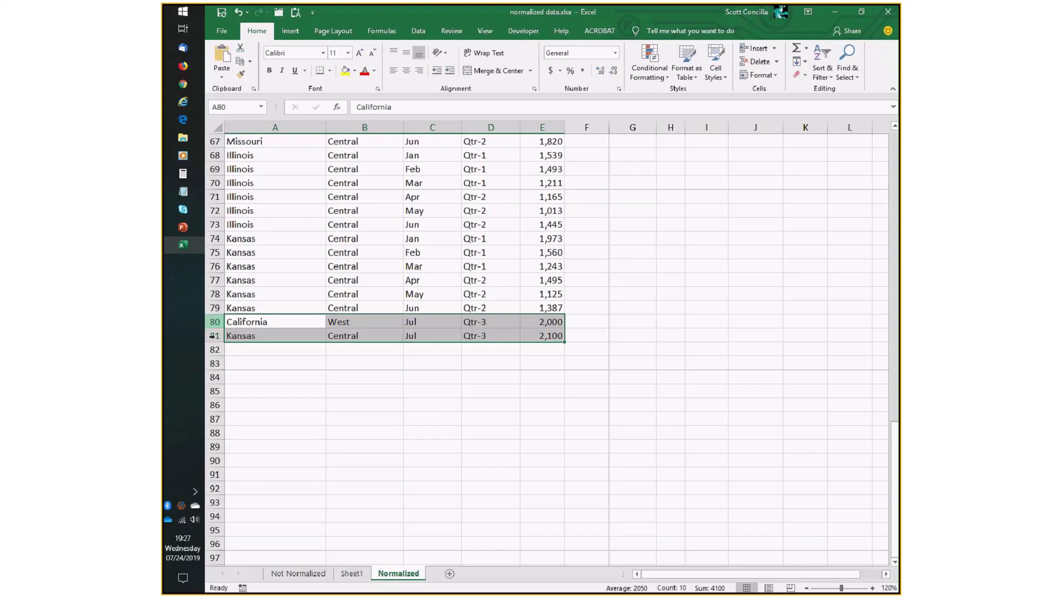
{"action": "left_click_drag", "start_coordinate": [548, 307], "coordinate": [260, 275]}
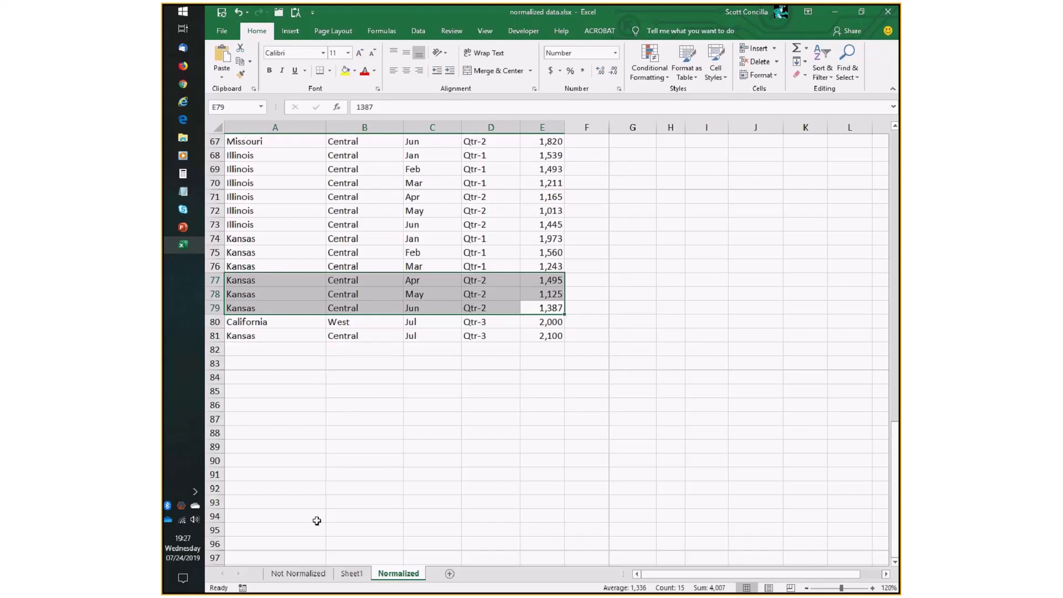
Change the PivotTable's source range to Normalized!$A$1:$E$81 in the Change Data Source dialog, then cancel.
{"action": "left_click", "coordinate": [352, 573]}
{"action": "left_click", "coordinate": [565, 227]}
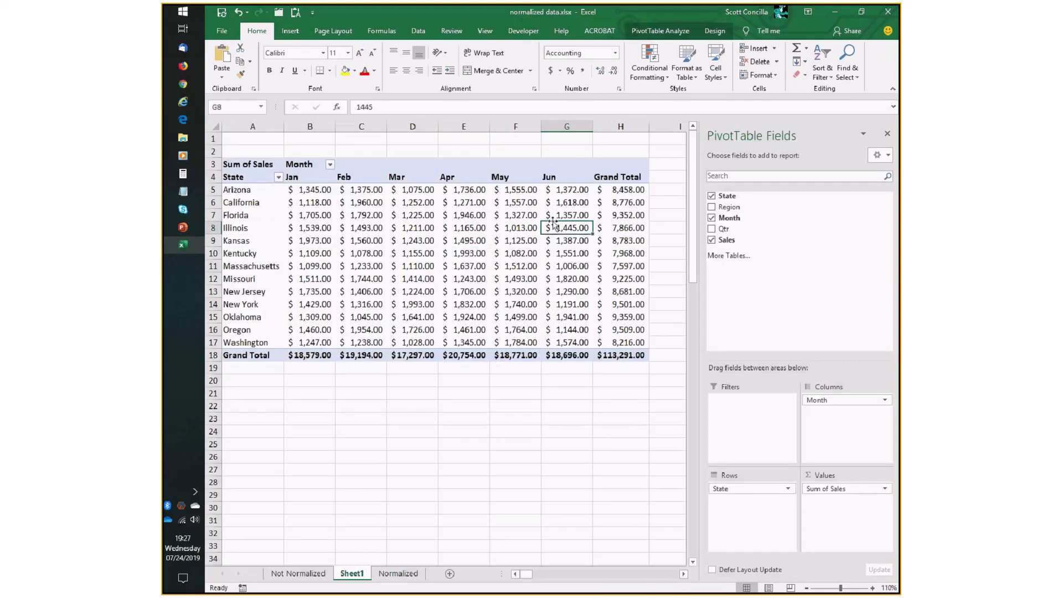
{"action": "left_click", "coordinate": [659, 33]}
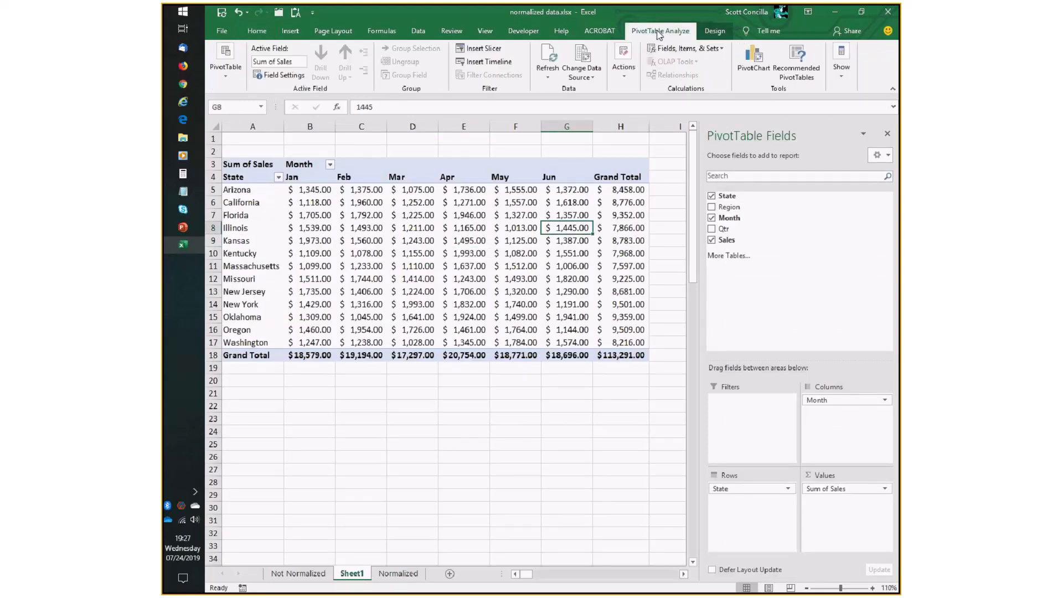
{"action": "left_click", "coordinate": [585, 57]}
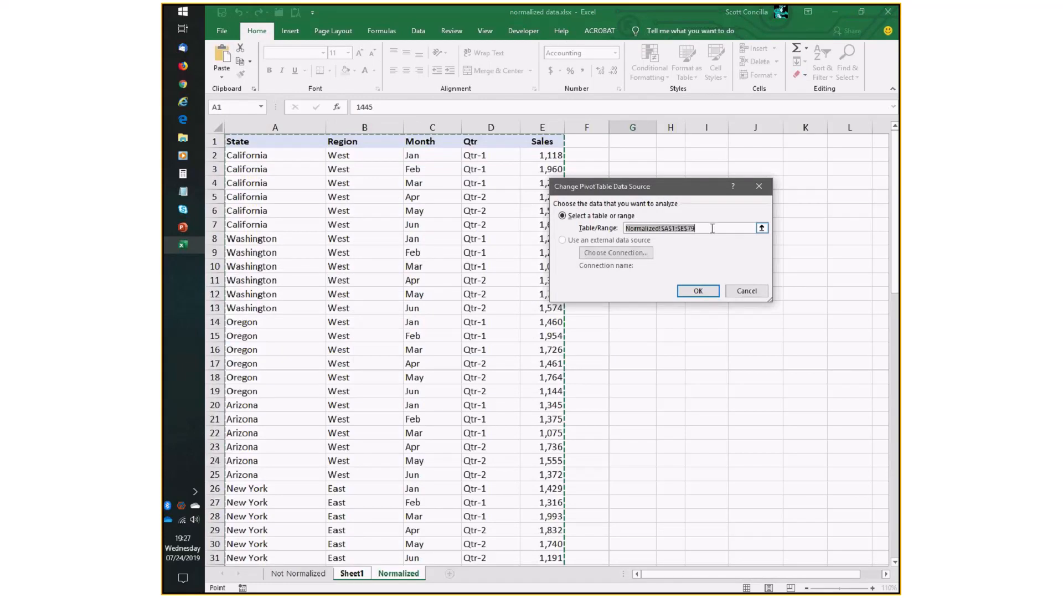
{"action": "left_click", "coordinate": [712, 228]}
{"action": "key", "text": "BackSpace"}
{"action": "key", "text": "BackSpace"}
{"action": "type", "text": "8"}
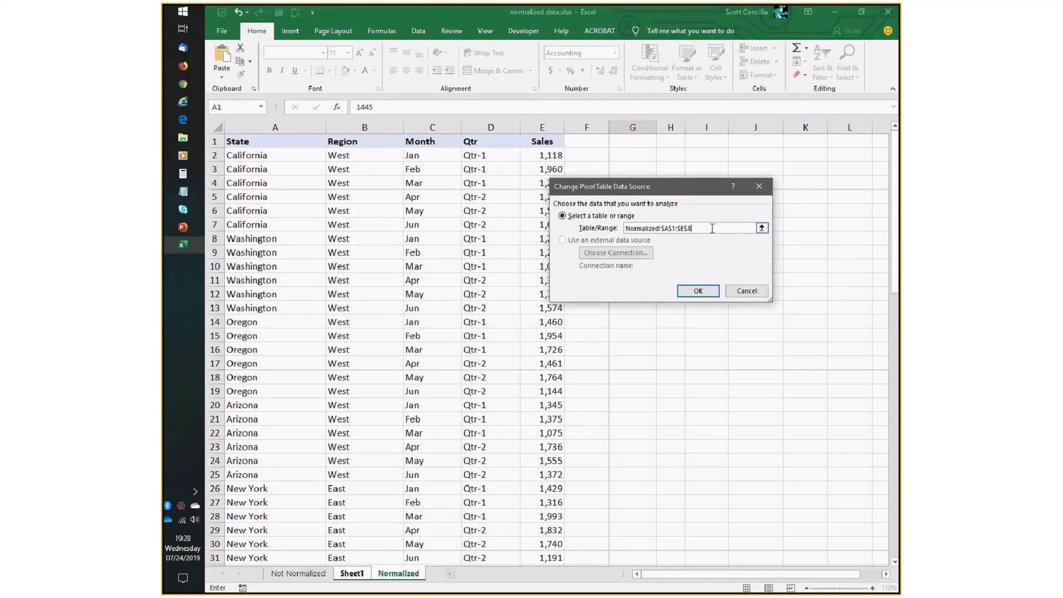
{"action": "type", "text": "1"}
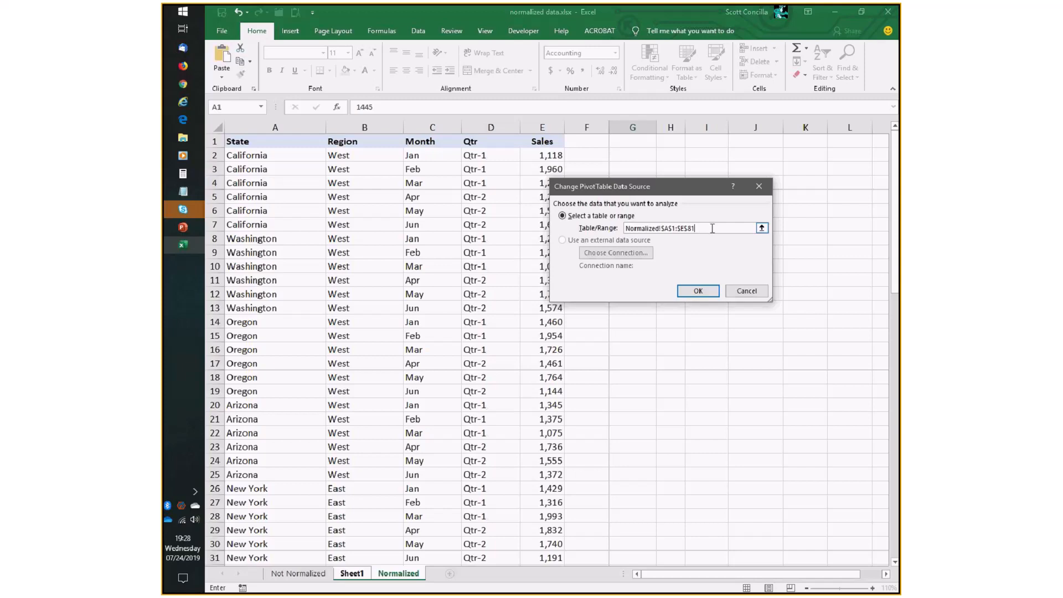
{"action": "left_click", "coordinate": [746, 291]}
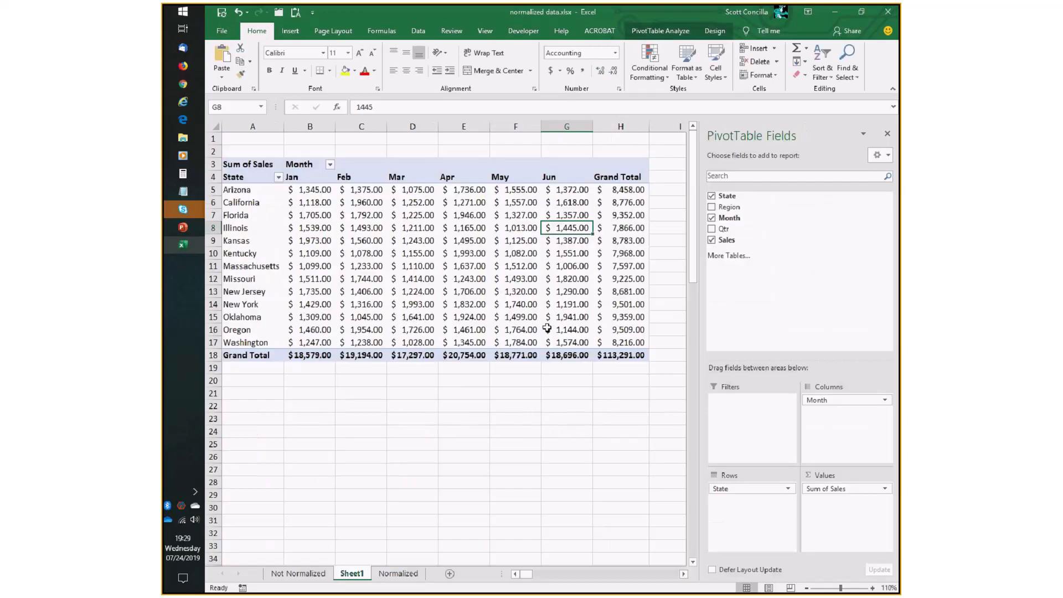
Return to the Normalized sheet and switch to the PowerPoint slide show.
{"action": "left_click", "coordinate": [394, 570]}
{"action": "scroll", "coordinate": [387, 491], "scroll_direction": "down", "scroll_amount": 15}
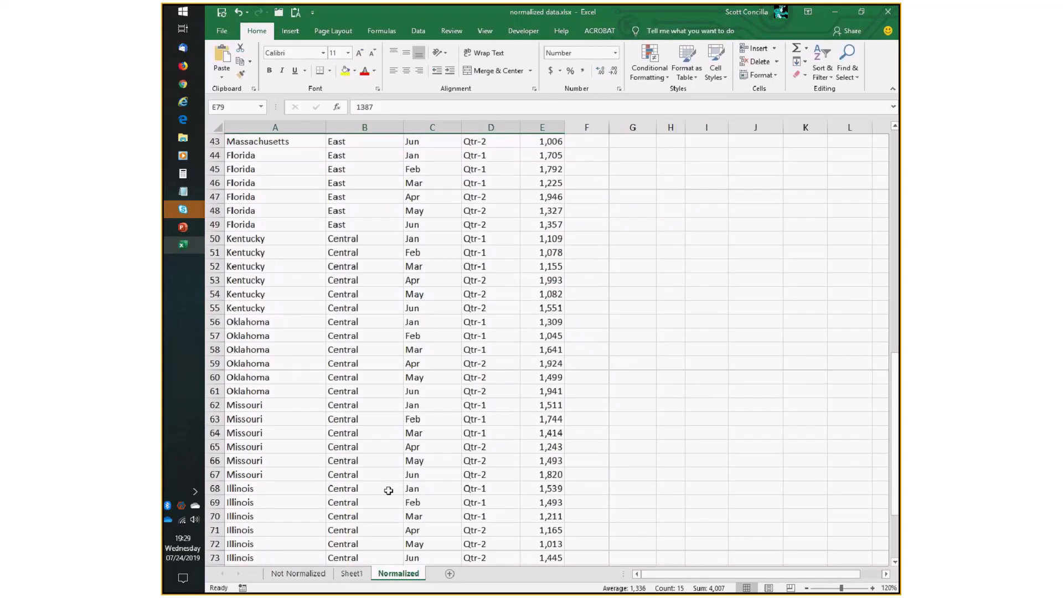
{"action": "scroll", "coordinate": [388, 494], "scroll_direction": "up", "scroll_amount": 15}
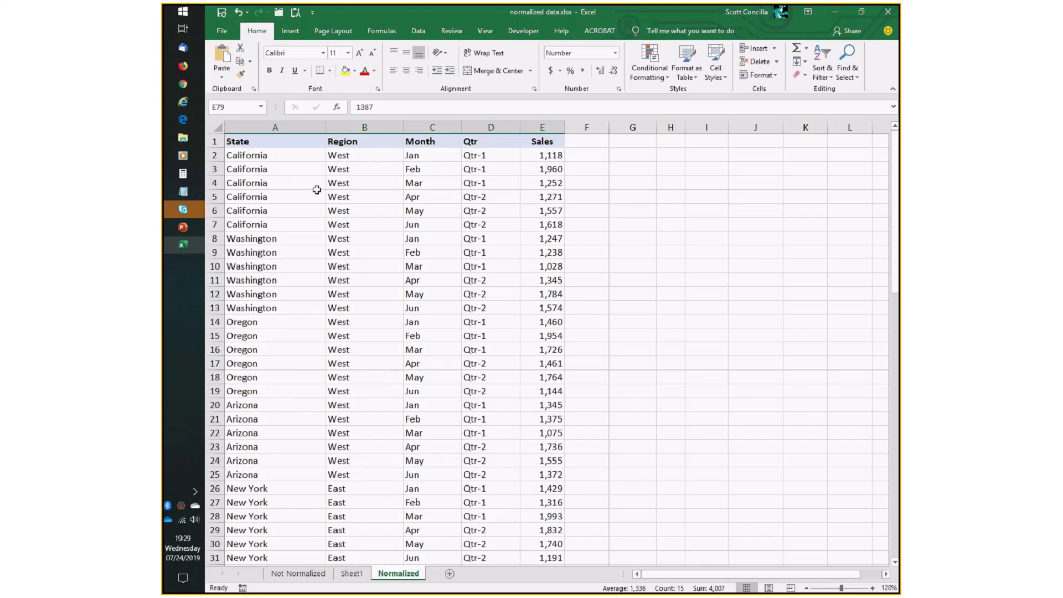
{"action": "left_click", "coordinate": [188, 227]}
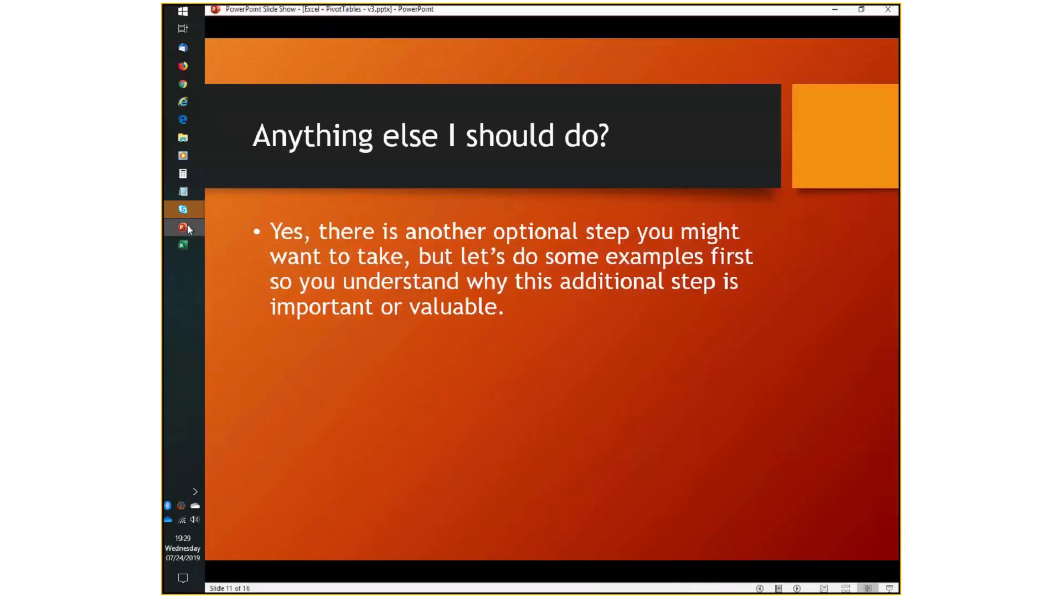
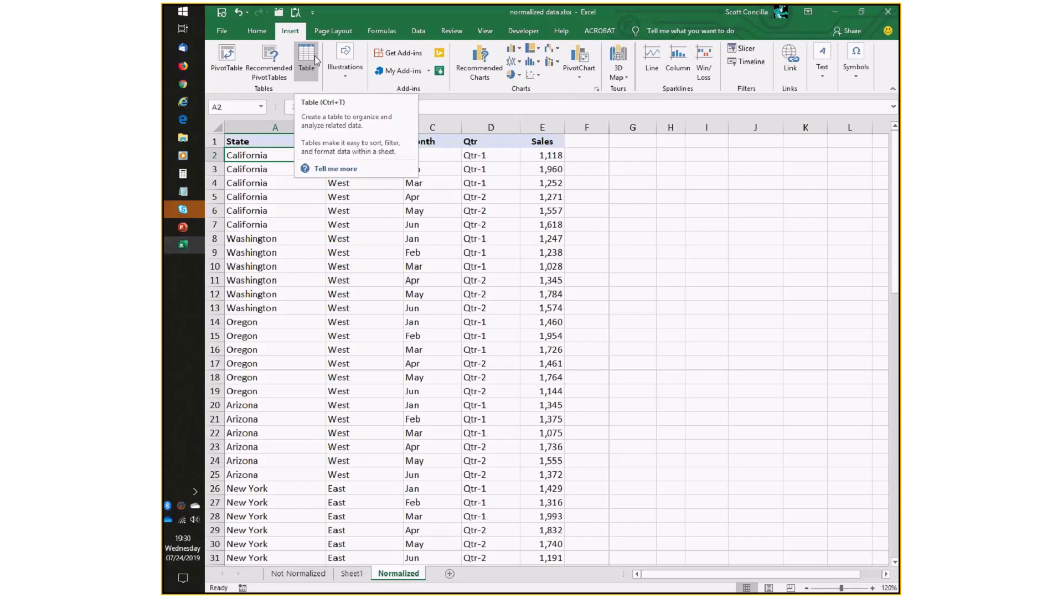
Convert the data on the Normalized sheet into a table with headers.
{"action": "left_click", "coordinate": [304, 58]}
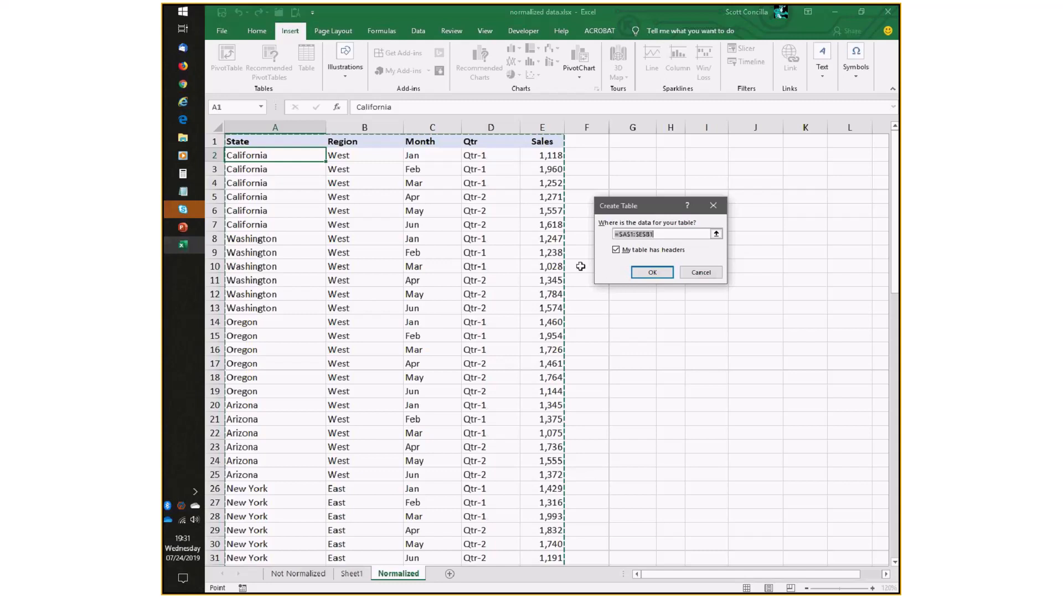
{"action": "left_click", "coordinate": [642, 274]}
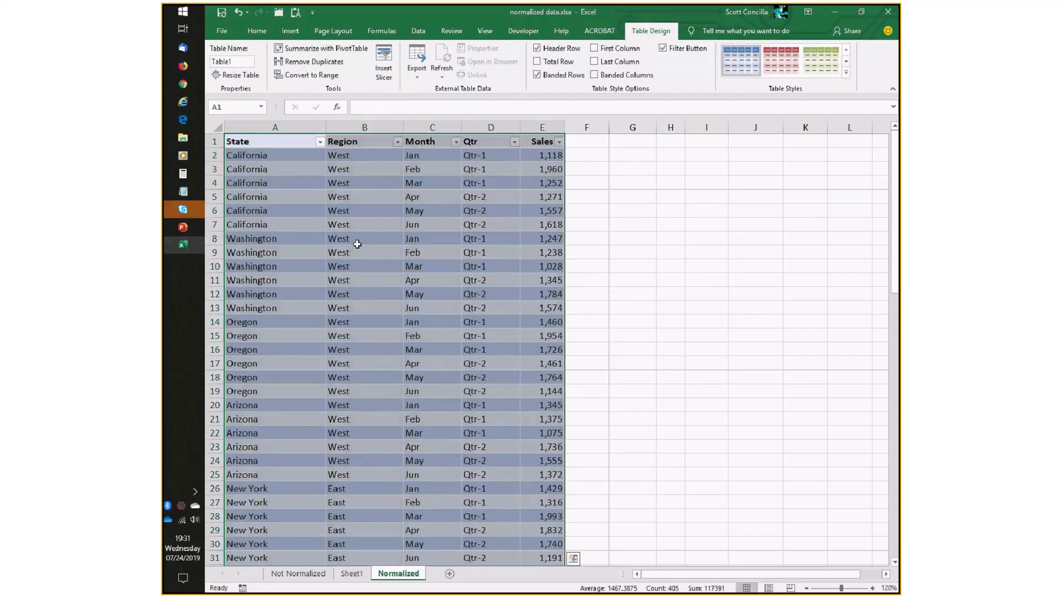
{"action": "left_click", "coordinate": [354, 210]}
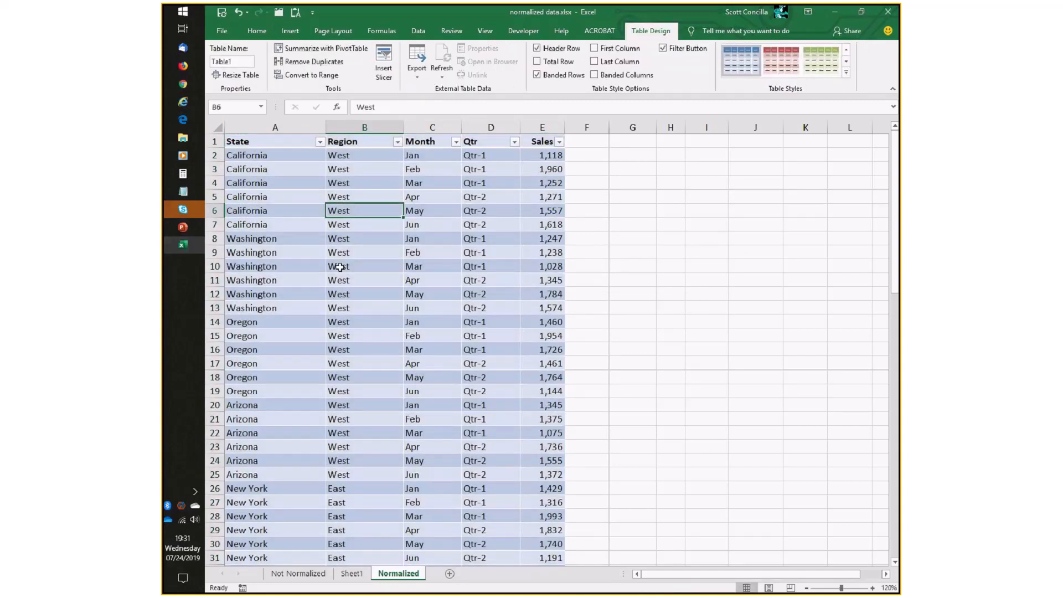
{"action": "left_click", "coordinate": [300, 169]}
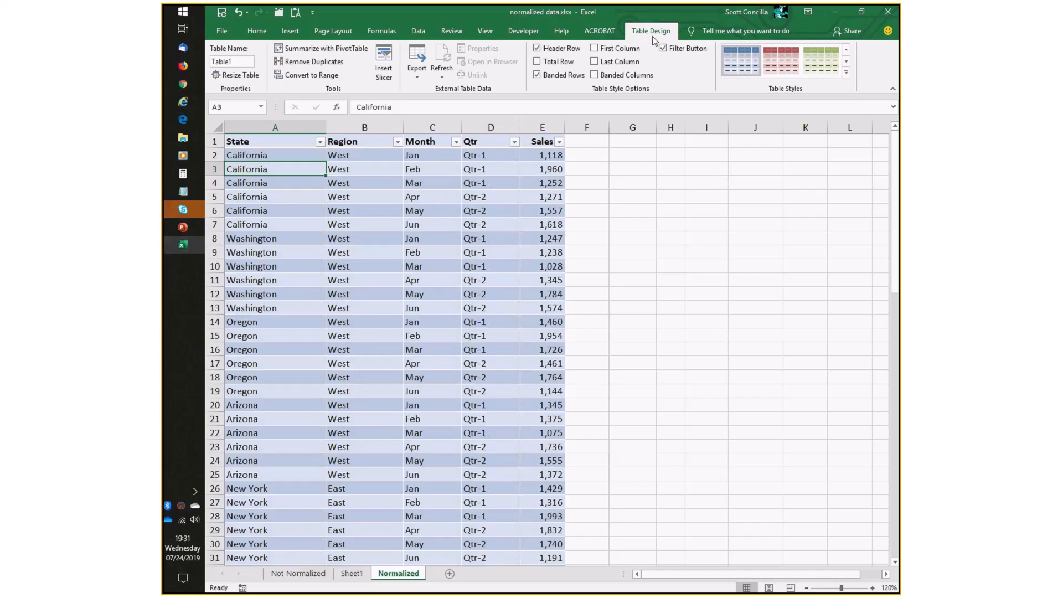
Apply a light gray table style and rename the table SalesTable.
{"action": "left_click", "coordinate": [846, 74]}
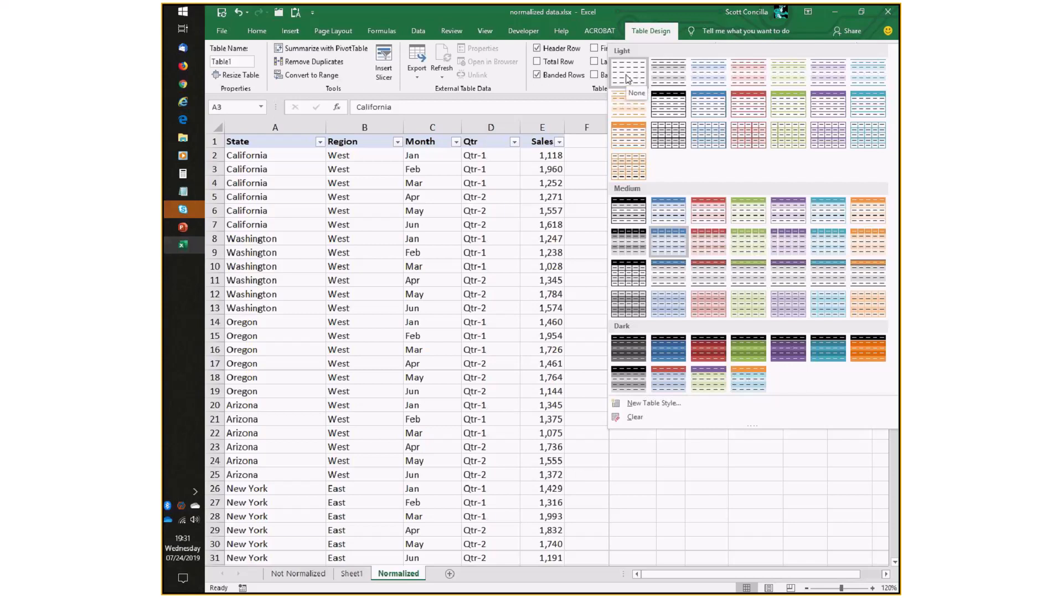
{"action": "left_click", "coordinate": [679, 76]}
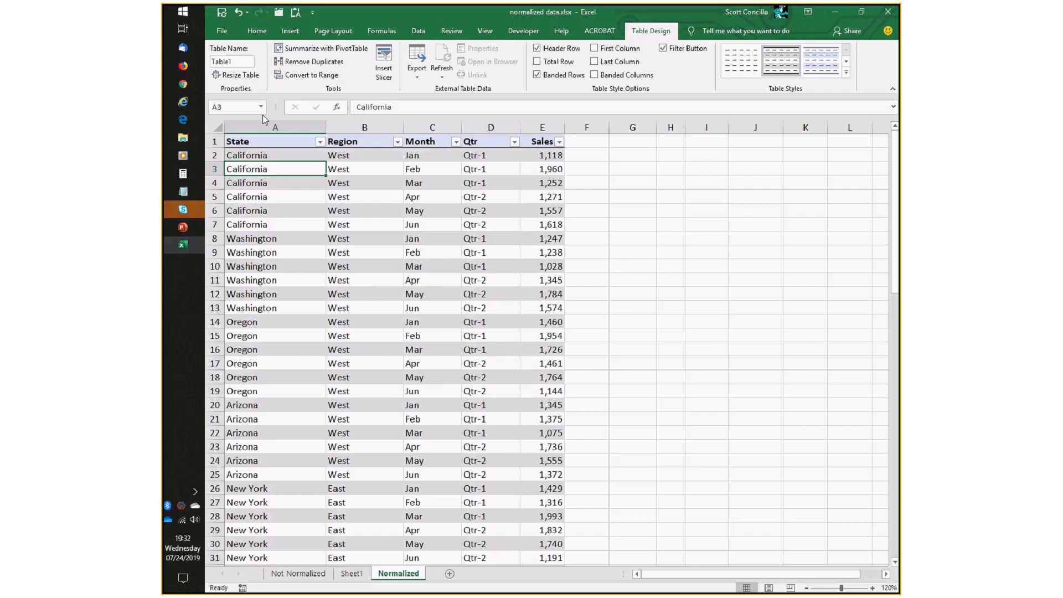
{"action": "left_click", "coordinate": [243, 61]}
{"action": "type", "text": "SalesTable"}
{"action": "left_click", "coordinate": [354, 210]}
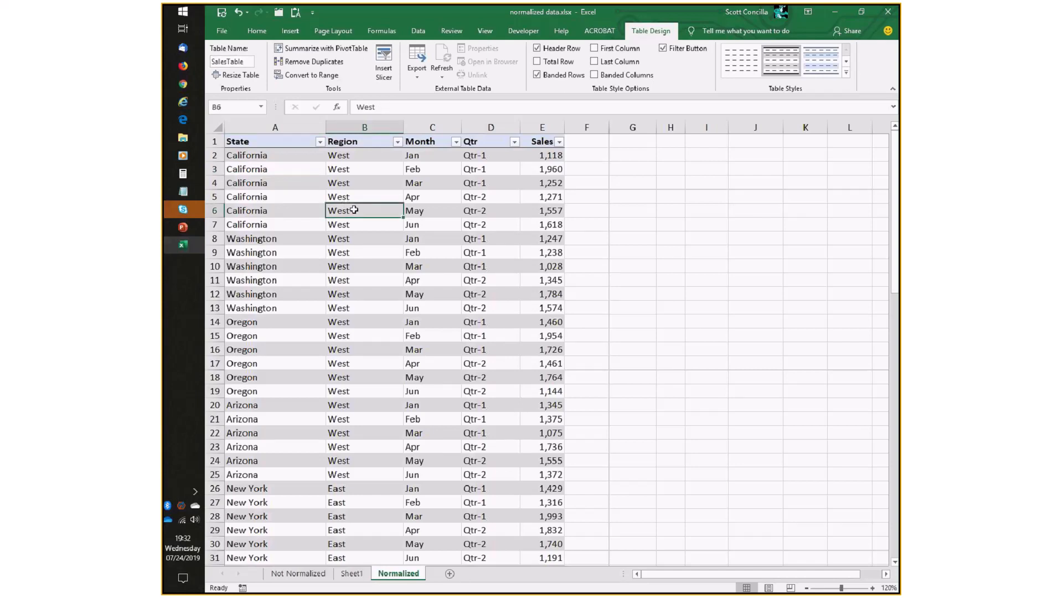
Scroll through the table to examine its last rows, including the July entries.
{"action": "scroll", "coordinate": [353, 211], "scroll_direction": "down", "scroll_amount": 9}
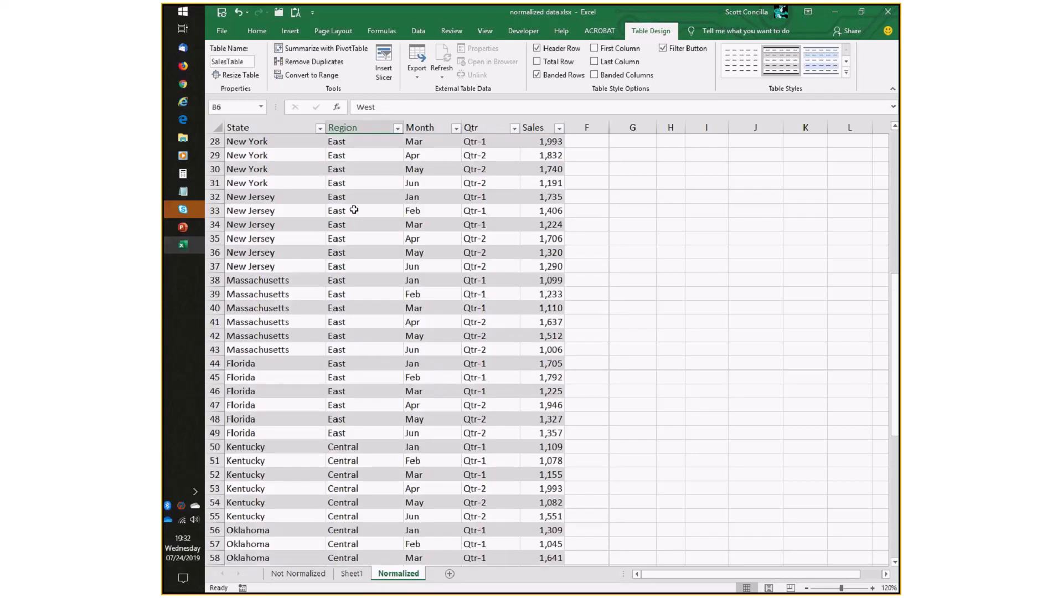
{"action": "scroll", "coordinate": [354, 210], "scroll_direction": "down", "scroll_amount": 11}
{"action": "scroll", "coordinate": [353, 211], "scroll_direction": "down", "scroll_amount": 4}
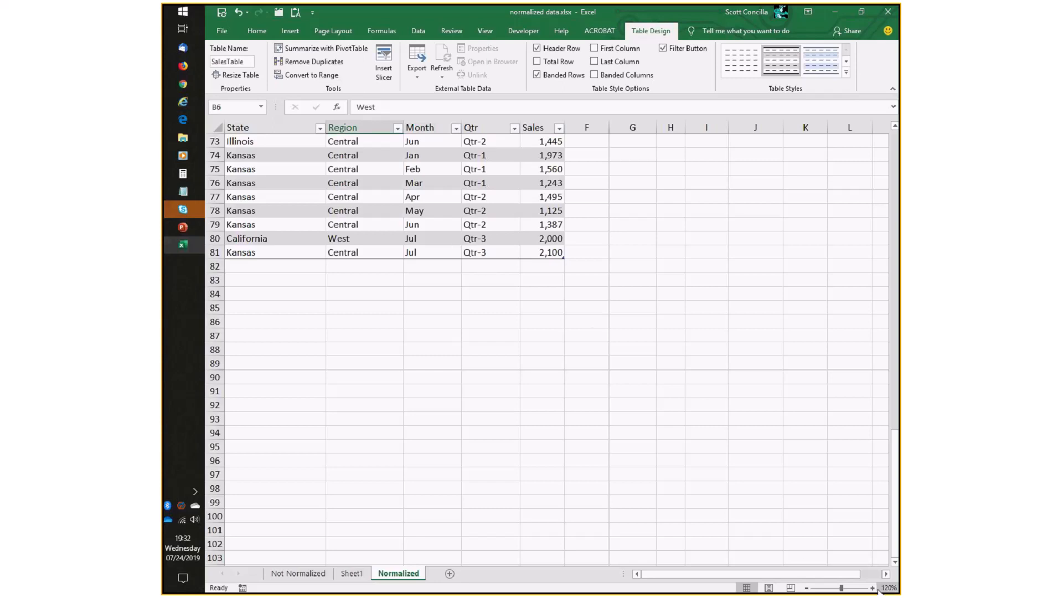
{"action": "left_click", "coordinate": [872, 589]}
{"action": "left_click", "coordinate": [872, 589]}
{"action": "left_click", "coordinate": [872, 588]}
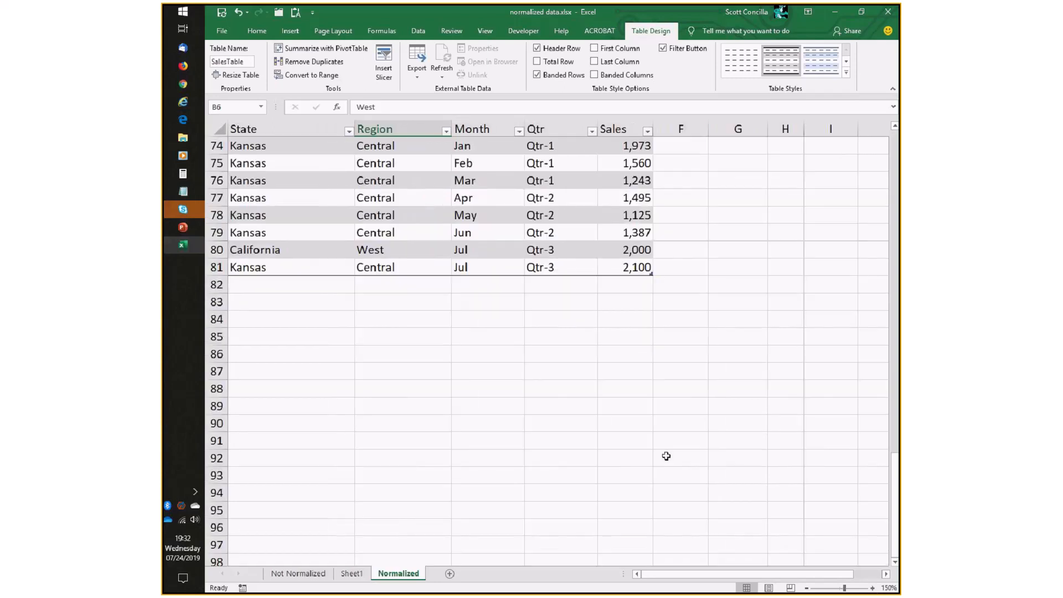
{"action": "left_click", "coordinate": [872, 588]}
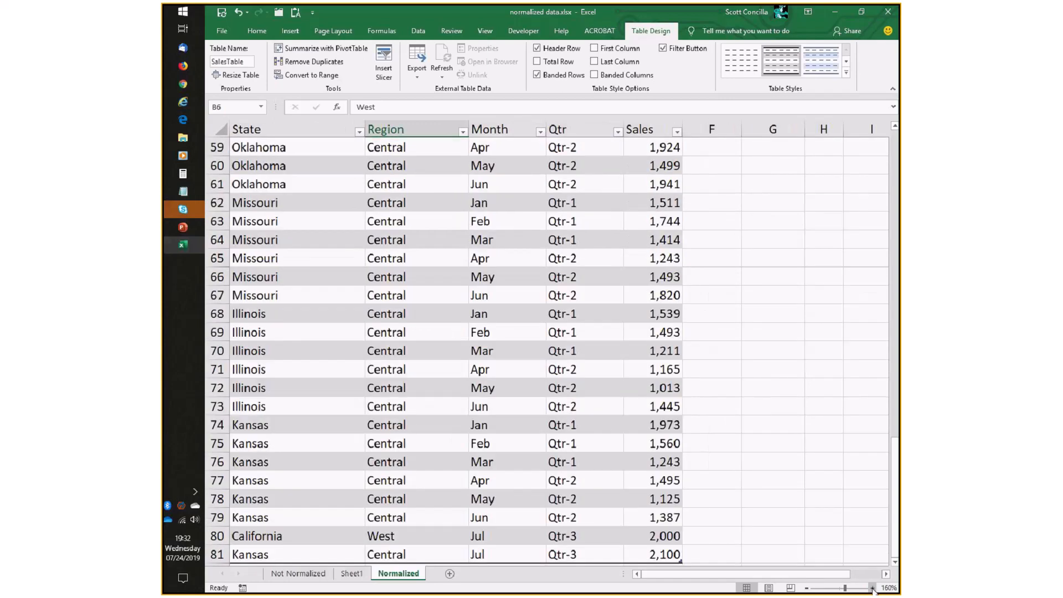
{"action": "scroll", "coordinate": [742, 437], "scroll_direction": "down", "scroll_amount": 7}
{"action": "scroll", "coordinate": [747, 439], "scroll_direction": "up", "scroll_amount": 1}
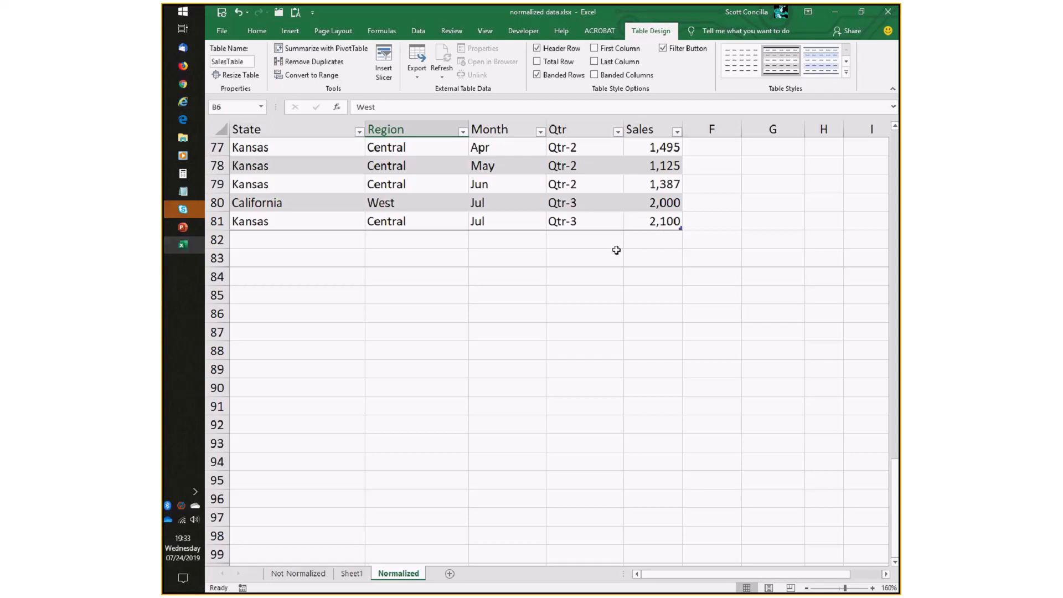
{"action": "scroll", "coordinate": [615, 249], "scroll_direction": "up", "scroll_amount": 1}
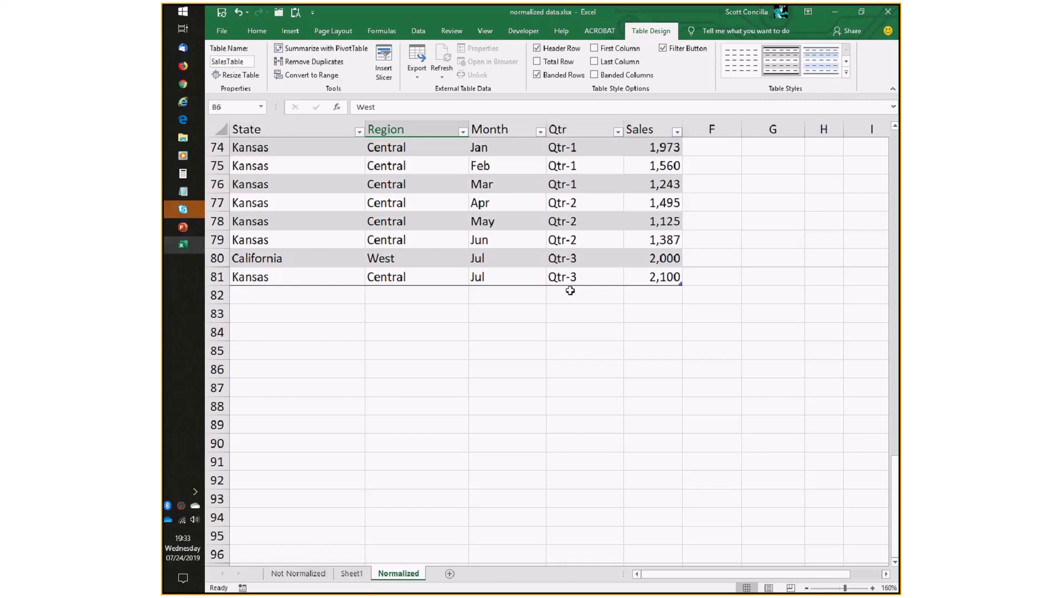
{"action": "scroll", "coordinate": [569, 290], "scroll_direction": "up", "scroll_amount": 7}
{"action": "scroll", "coordinate": [569, 294], "scroll_direction": "up", "scroll_amount": 17}
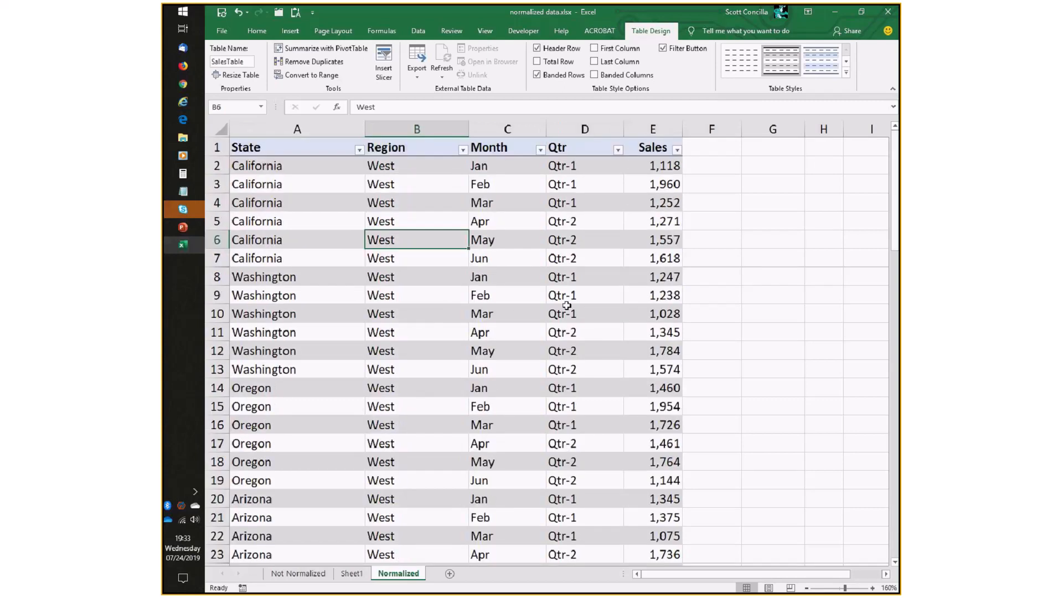
Create a PivotTable from SalesTable on a new worksheet.
{"action": "left_click", "coordinate": [301, 184]}
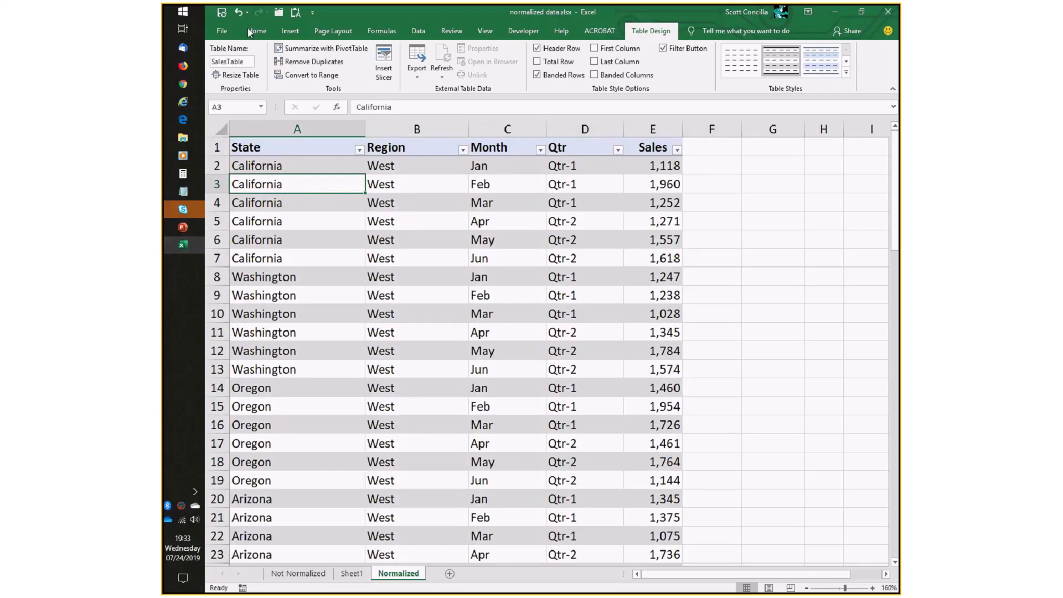
{"action": "left_click", "coordinate": [290, 31]}
{"action": "left_click", "coordinate": [226, 56]}
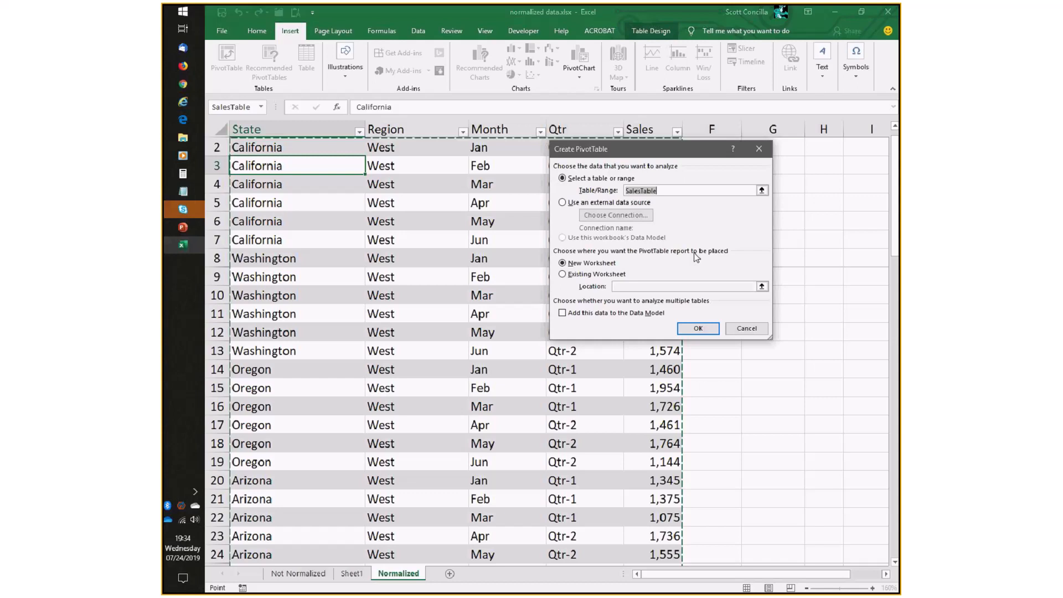
{"action": "left_click", "coordinate": [697, 328]}
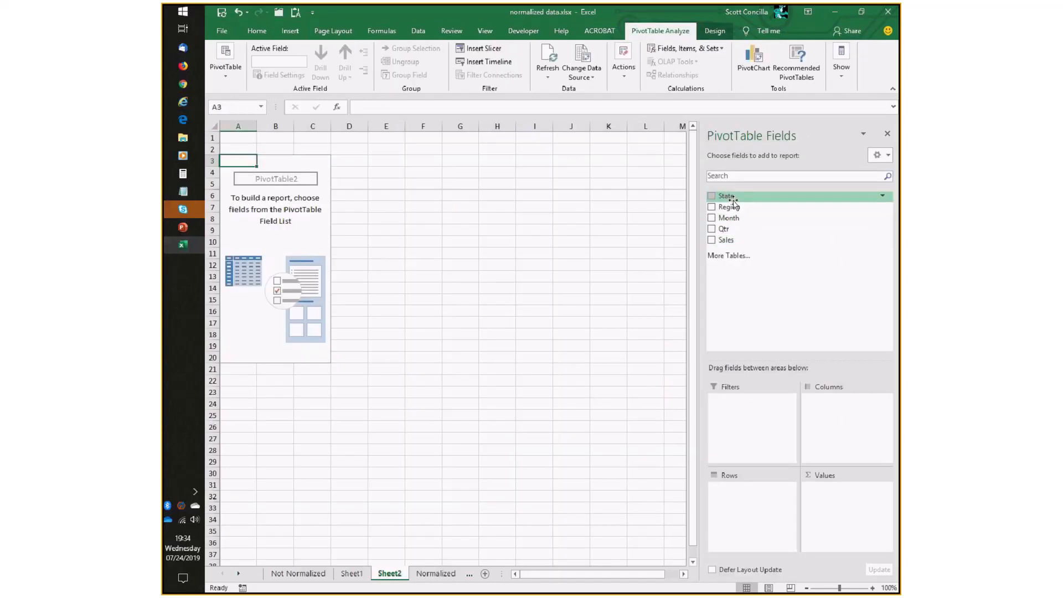
Build the PivotTable with State in rows, Qtr in columns, and Sales summed in values.
{"action": "left_click_drag", "start_coordinate": [725, 196], "coordinate": [748, 491]}
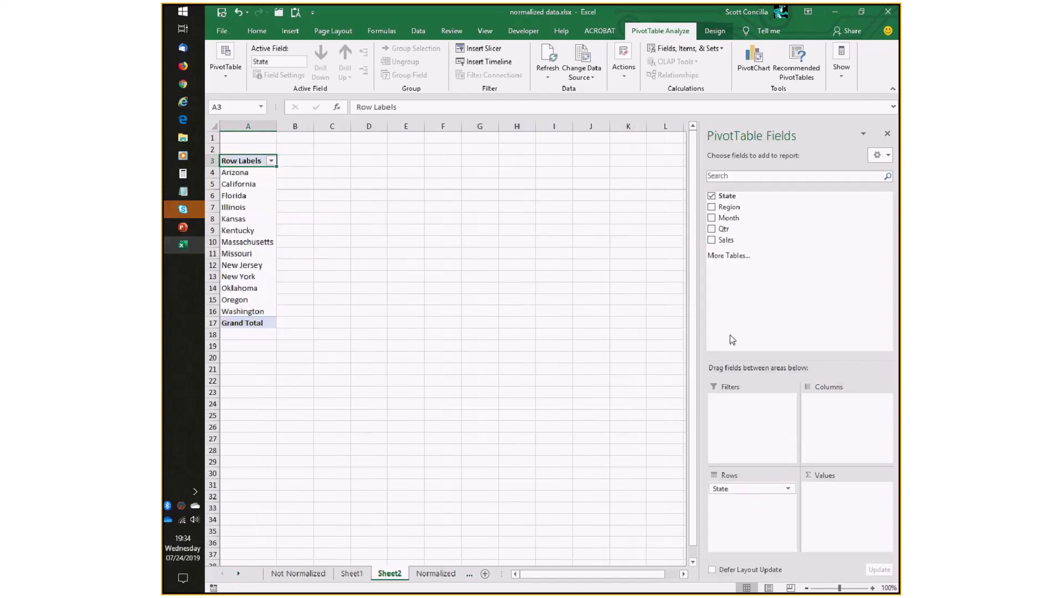
{"action": "left_click_drag", "start_coordinate": [724, 228], "coordinate": [845, 427]}
{"action": "left_click_drag", "start_coordinate": [726, 240], "coordinate": [842, 502]}
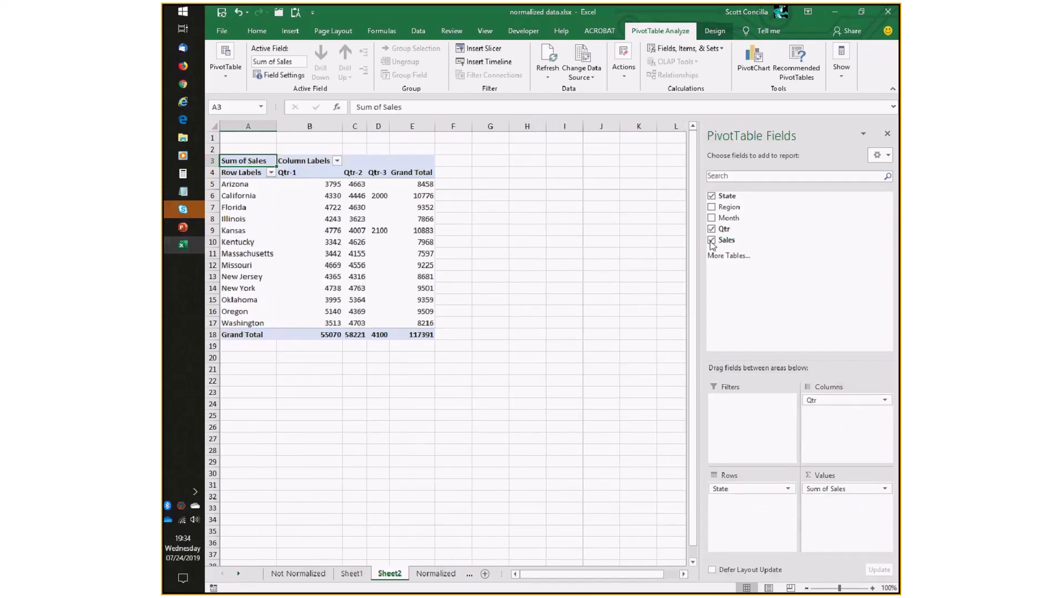
Switch the PivotTable's report layout to Tabular Form.
{"action": "left_click", "coordinate": [714, 33]}
{"action": "left_click", "coordinate": [289, 72]}
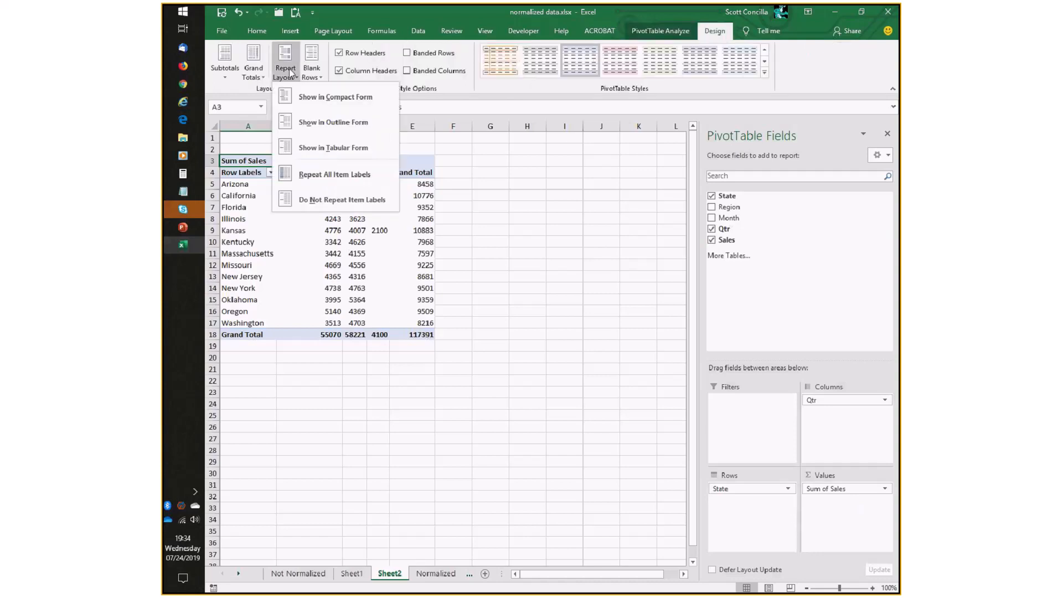
{"action": "left_click", "coordinate": [332, 147]}
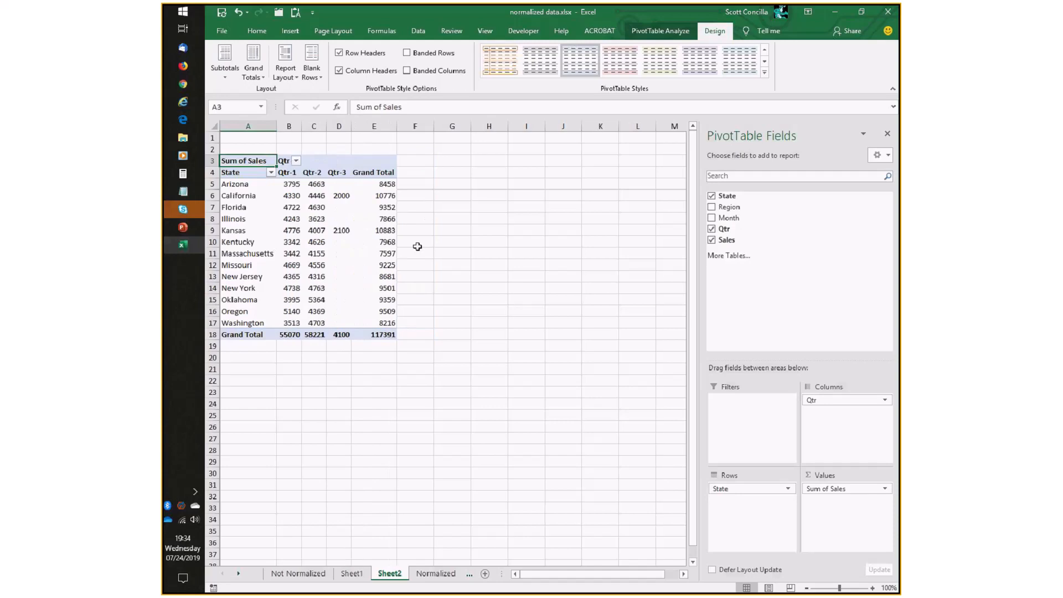
Format the Sum of Sales values with the Accounting number format, 2 decimal places and $ symbol.
{"action": "left_click", "coordinate": [872, 587]}
{"action": "left_click", "coordinate": [872, 588]}
{"action": "left_click", "coordinate": [872, 587]}
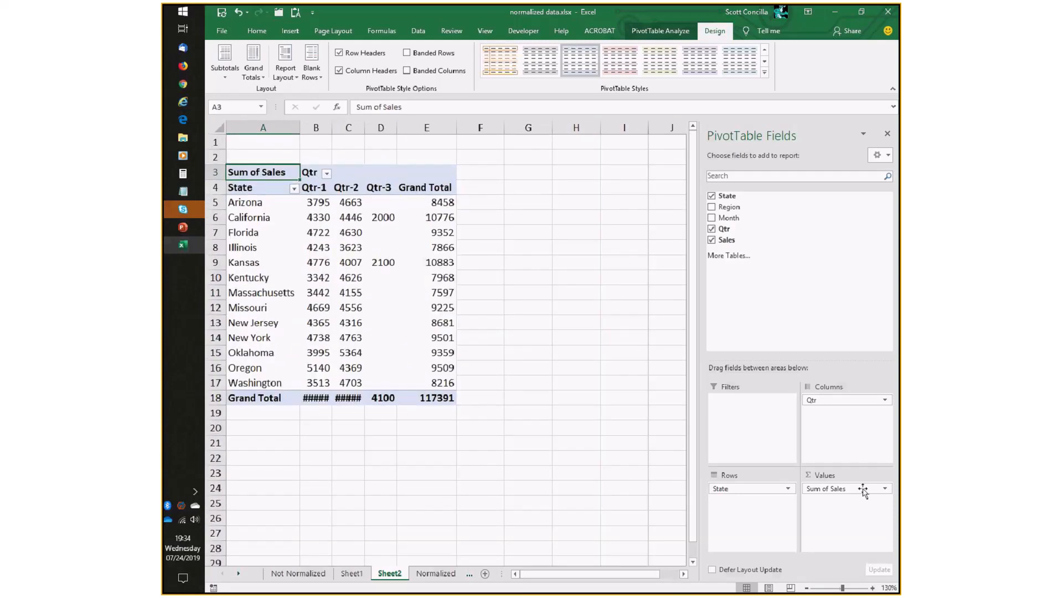
{"action": "left_click", "coordinate": [886, 490]}
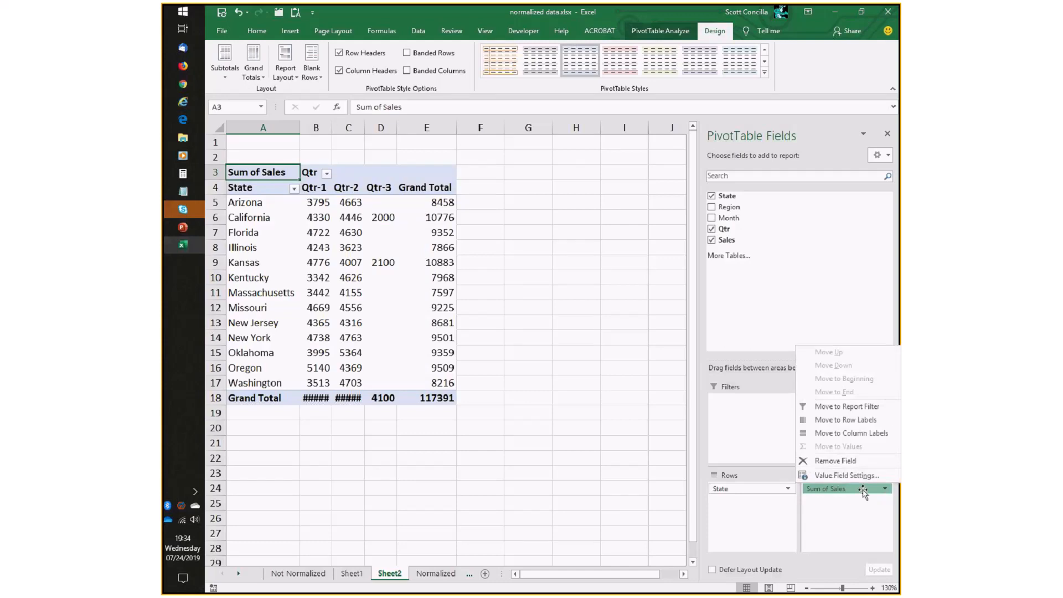
{"action": "left_click", "coordinate": [846, 475]}
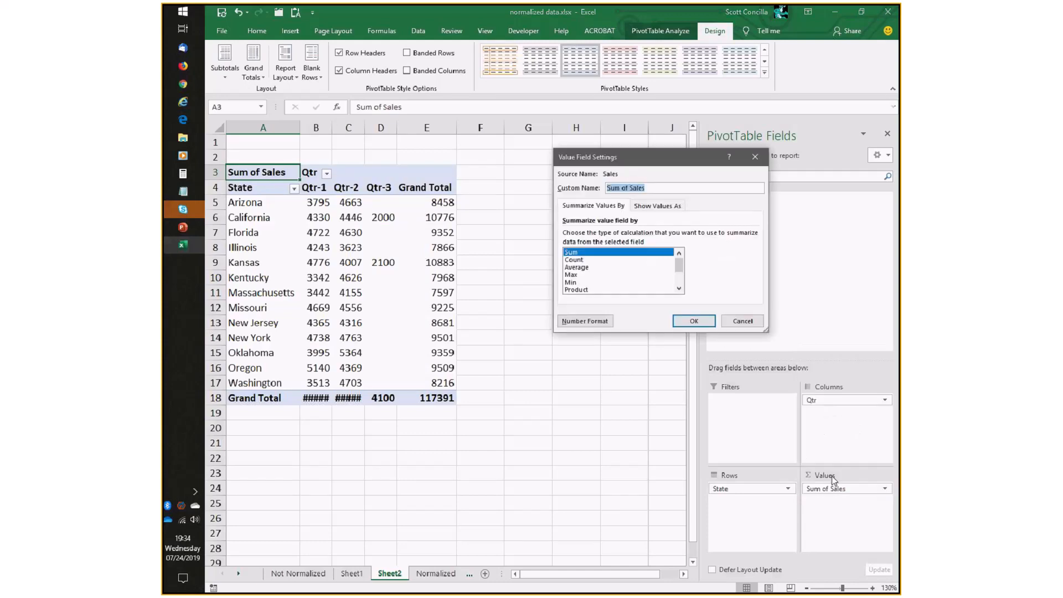
{"action": "left_click", "coordinate": [582, 321]}
{"action": "left_click", "coordinate": [543, 183]}
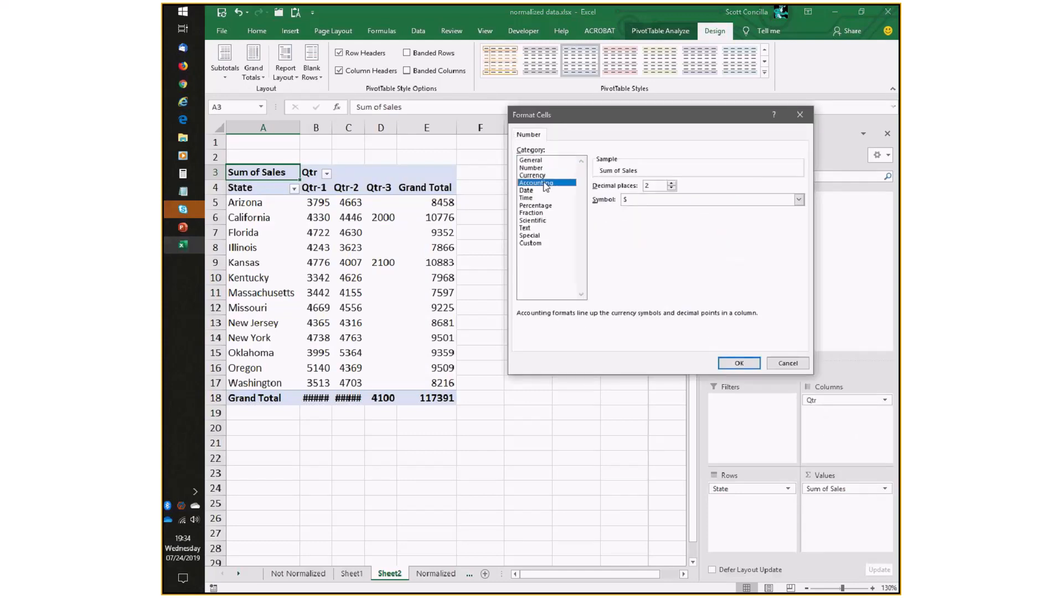
{"action": "left_click", "coordinate": [739, 363]}
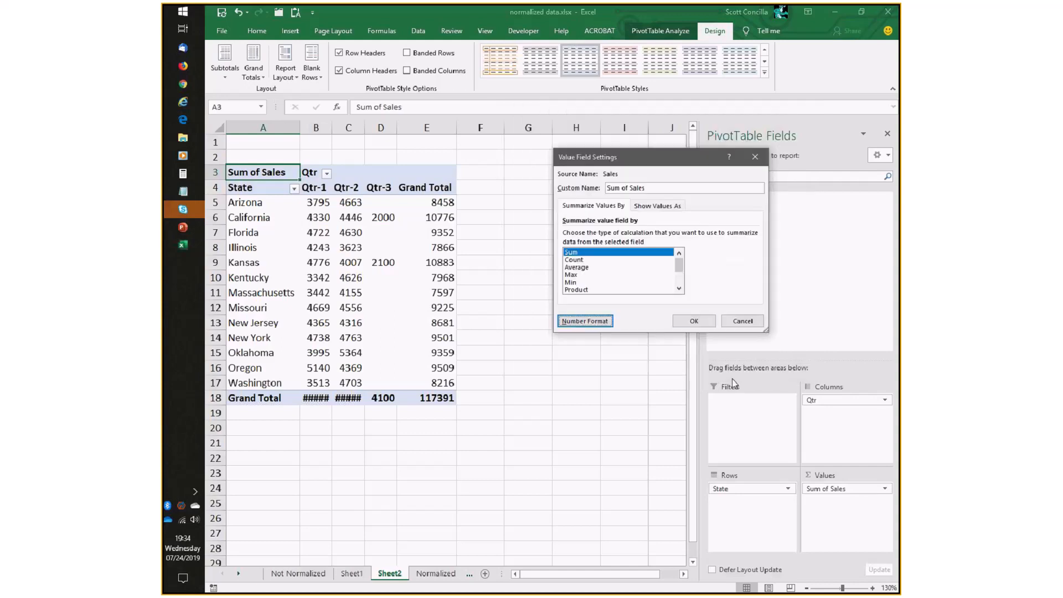
{"action": "left_click", "coordinate": [695, 326]}
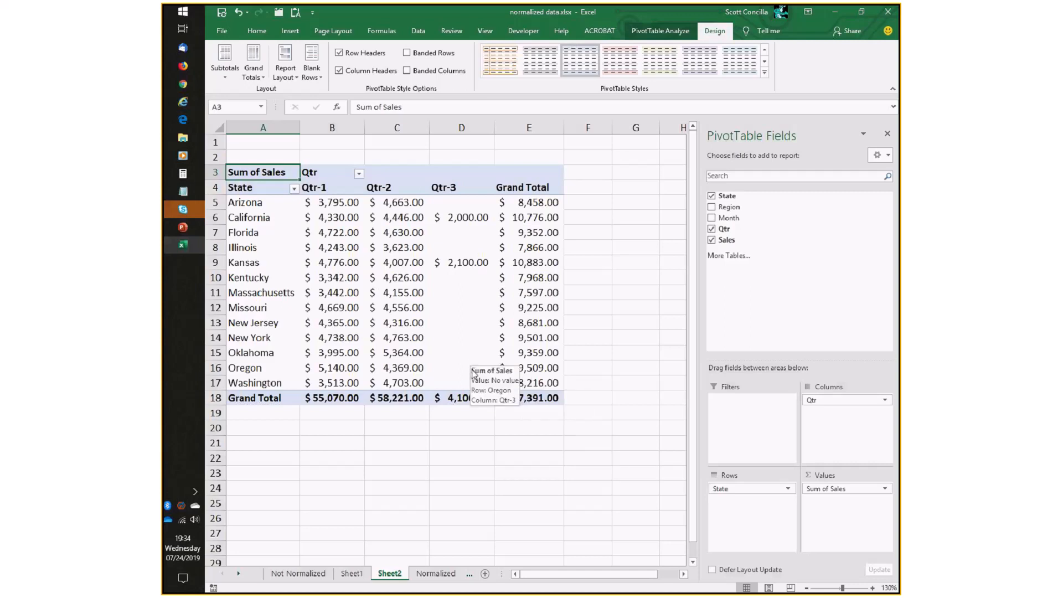
Compare the PivotTables on Sheet1 and Sheet2, then return to the end of the Normalized table.
{"action": "left_click", "coordinate": [352, 574]}
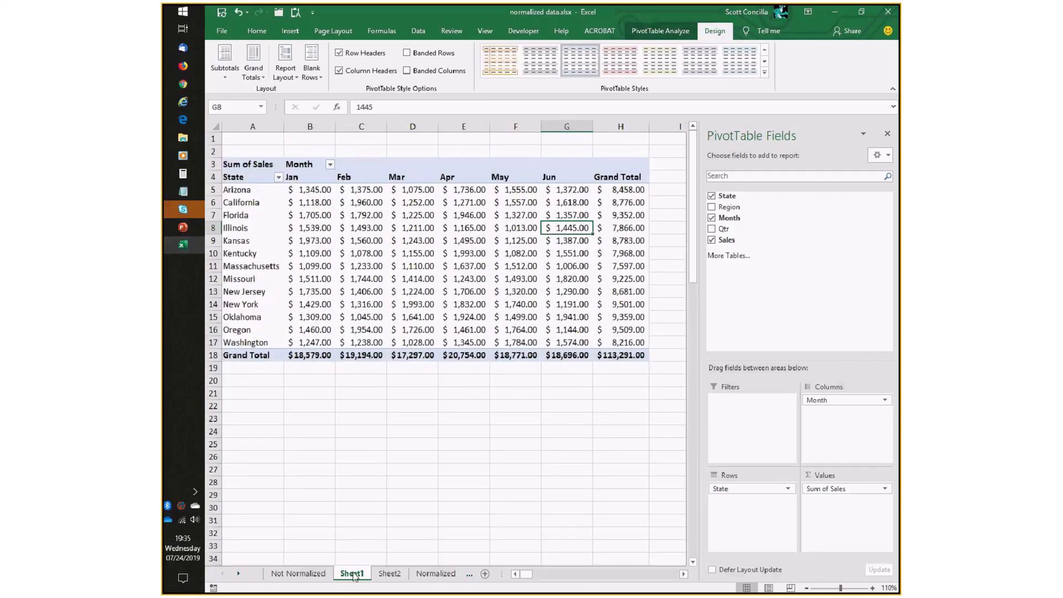
{"action": "left_click", "coordinate": [390, 573]}
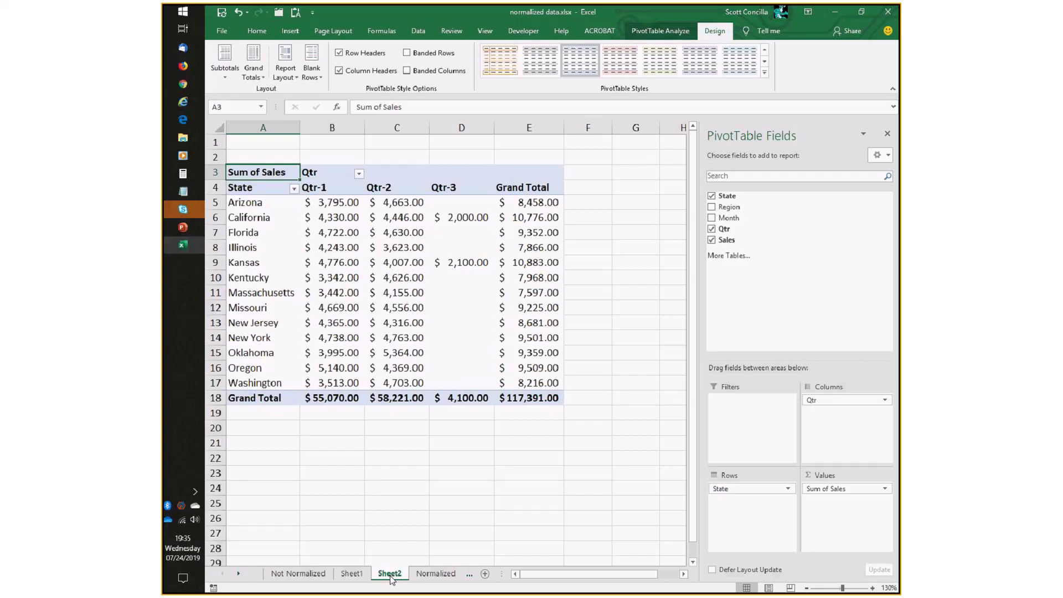
{"action": "left_click", "coordinate": [435, 574]}
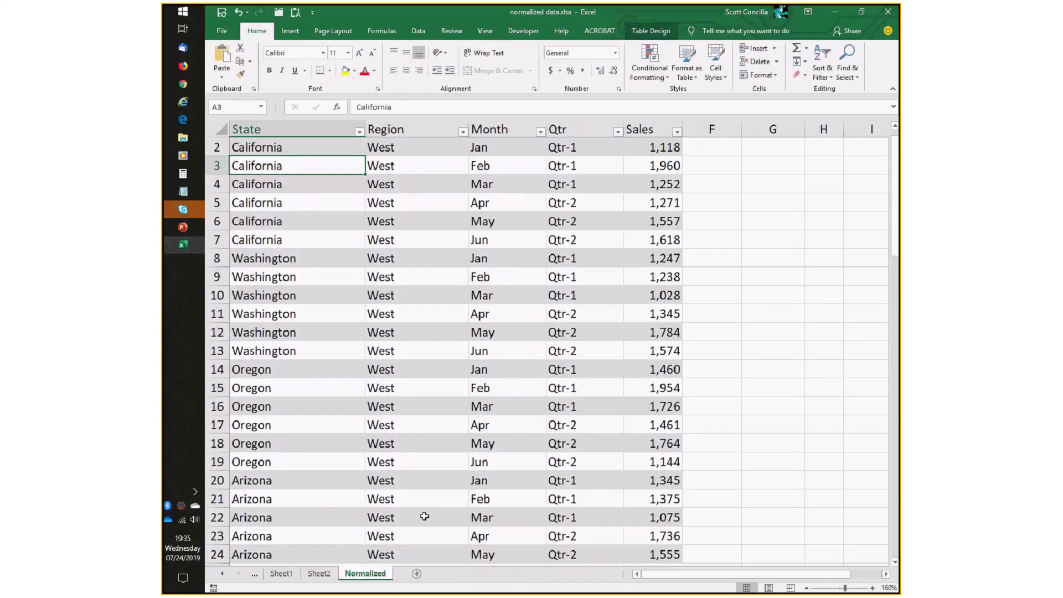
{"action": "scroll", "coordinate": [425, 487], "scroll_direction": "down", "scroll_amount": 12}
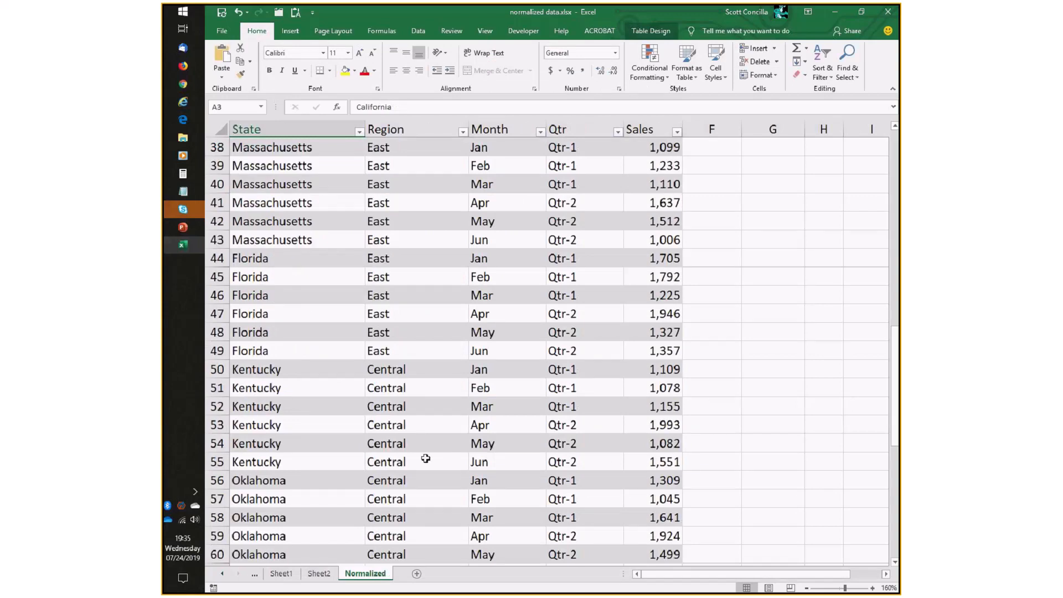
{"action": "scroll", "coordinate": [425, 458], "scroll_direction": "down", "scroll_amount": 13}
{"action": "scroll", "coordinate": [425, 459], "scroll_direction": "up", "scroll_amount": 2}
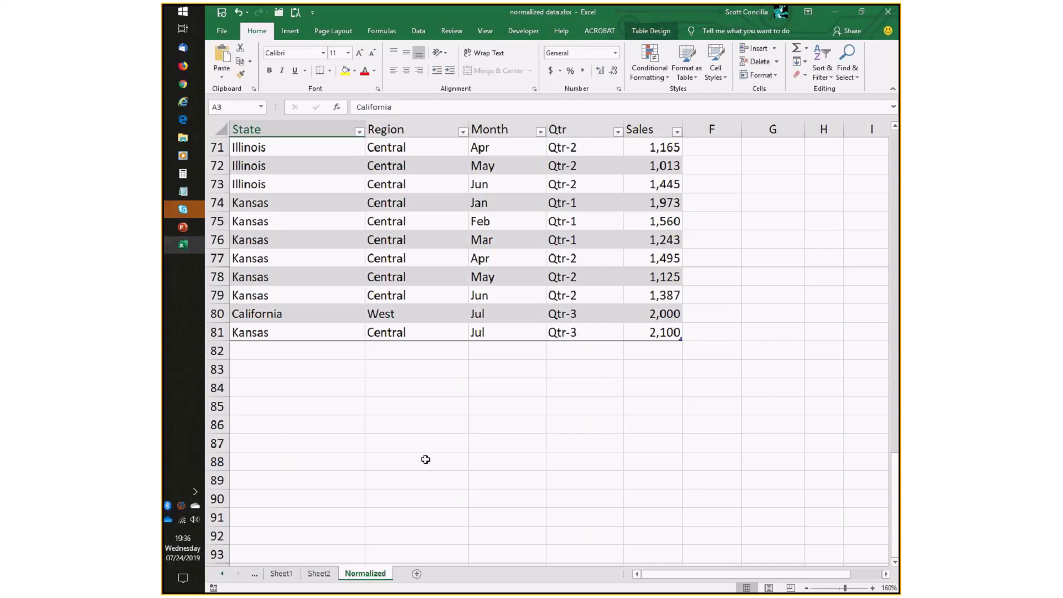
Add a new table row for Illinois, Central, Jul, Qtr-3 with Sales of 1,500.
{"action": "left_click", "coordinate": [298, 348]}
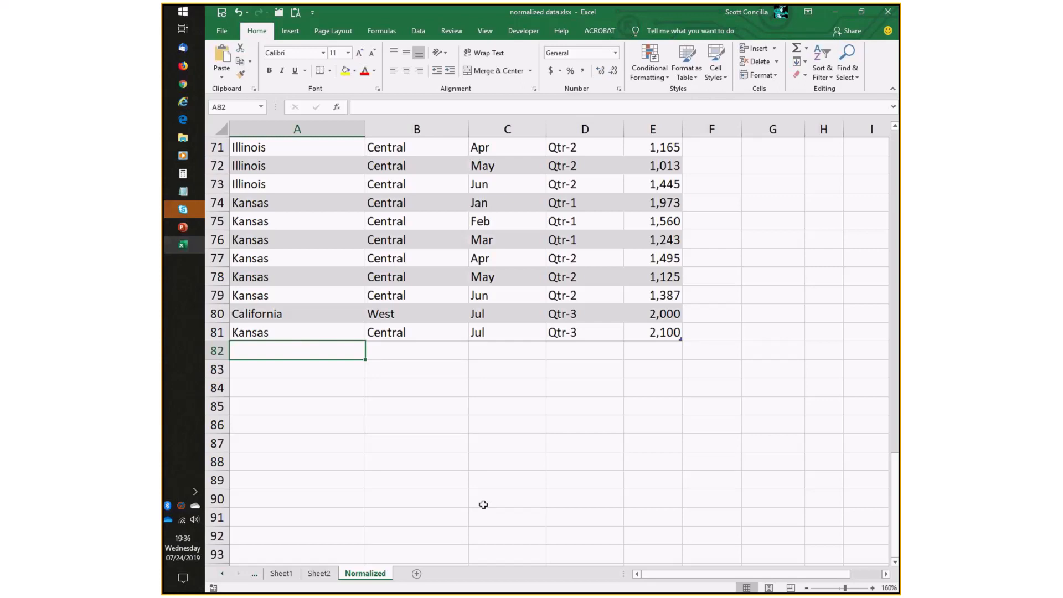
{"action": "type", "text": "Illinoi"}
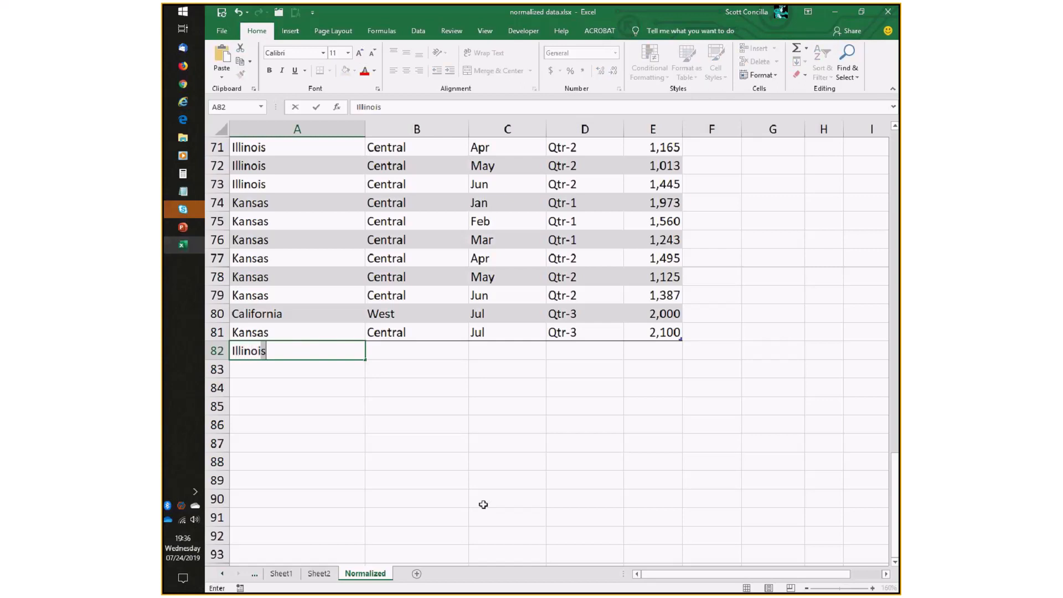
{"action": "type", "text": "s"}
{"action": "key", "text": "Tab"}
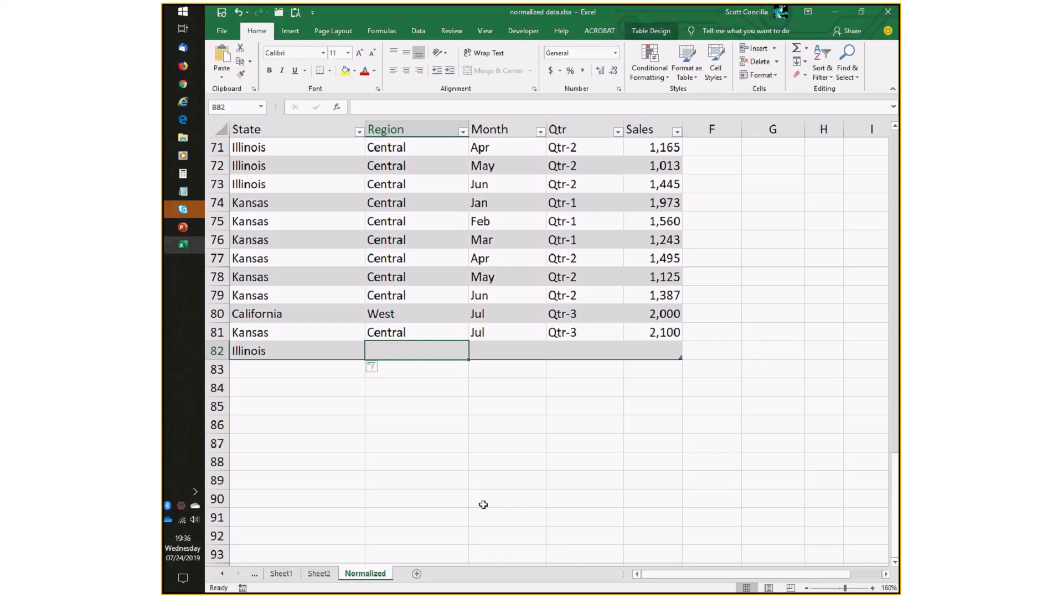
{"action": "type", "text": "Central"}
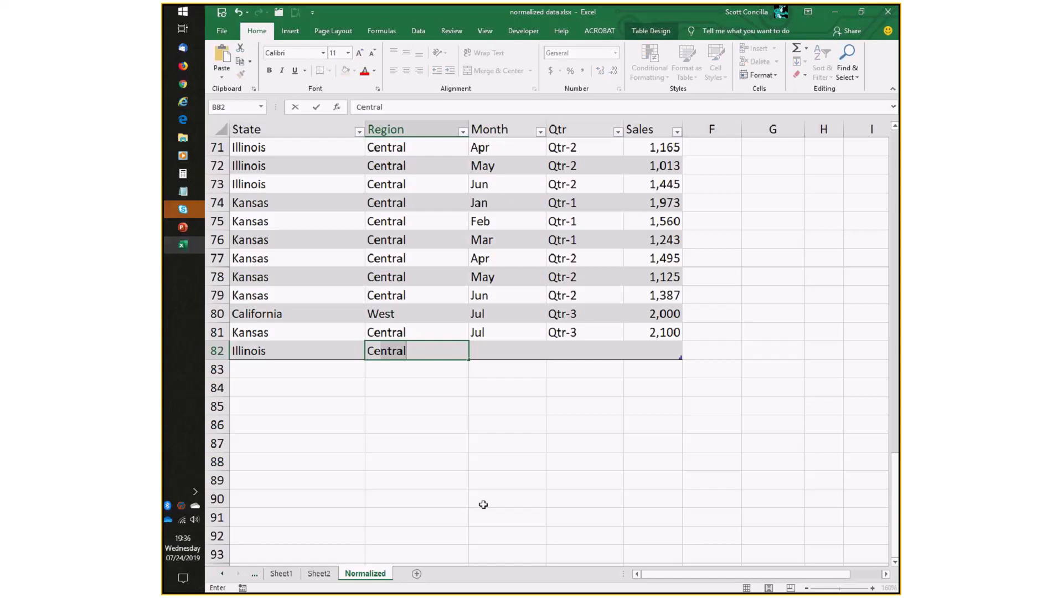
{"action": "key", "text": "Tab"}
{"action": "type", "text": "Jul"}
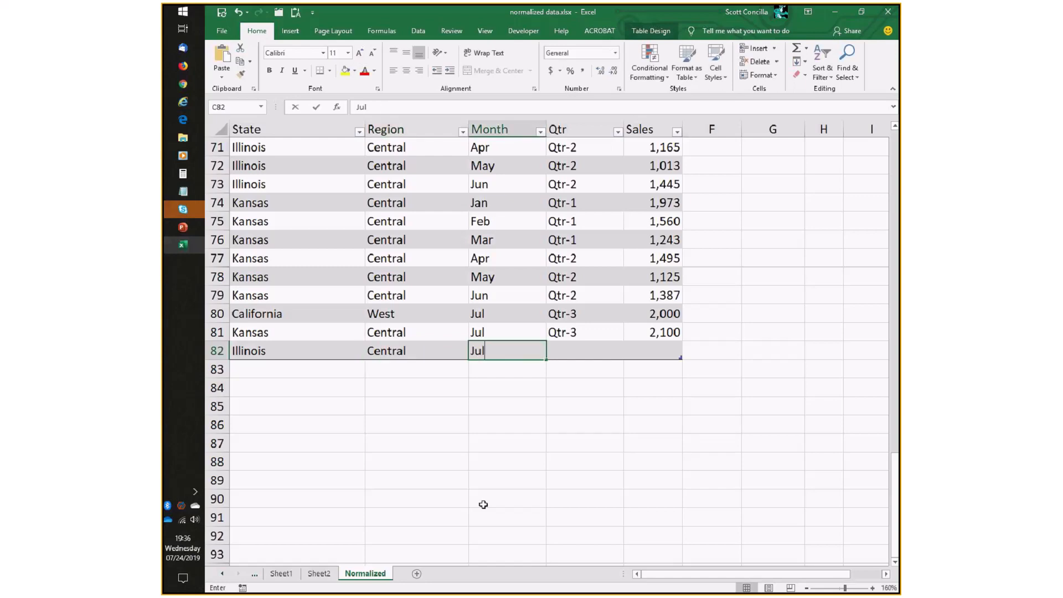
{"action": "key", "text": "Tab"}
{"action": "type", "text": "Q"}
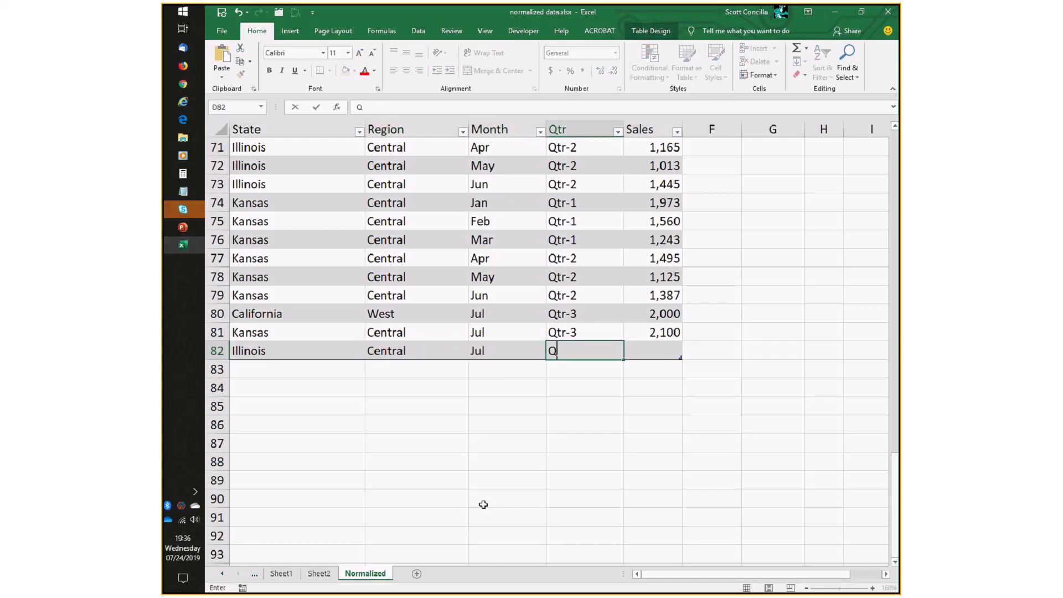
{"action": "type", "text": "tr-3"}
{"action": "key", "text": "Tab"}
{"action": "type", "text": "1,"}
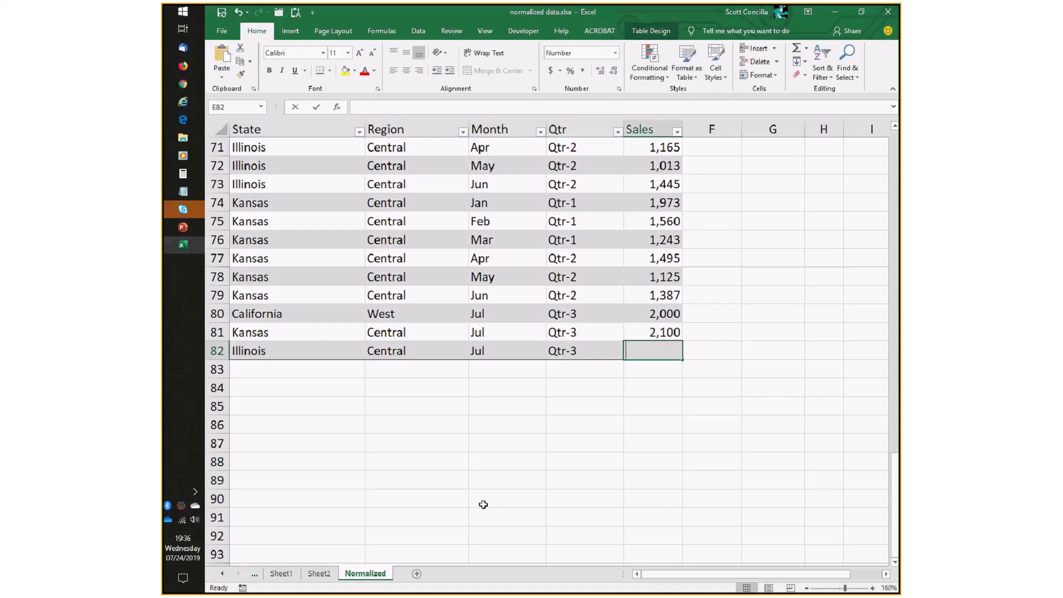
{"action": "type", "text": "500"}
{"action": "key", "text": "ctrl+Return"}
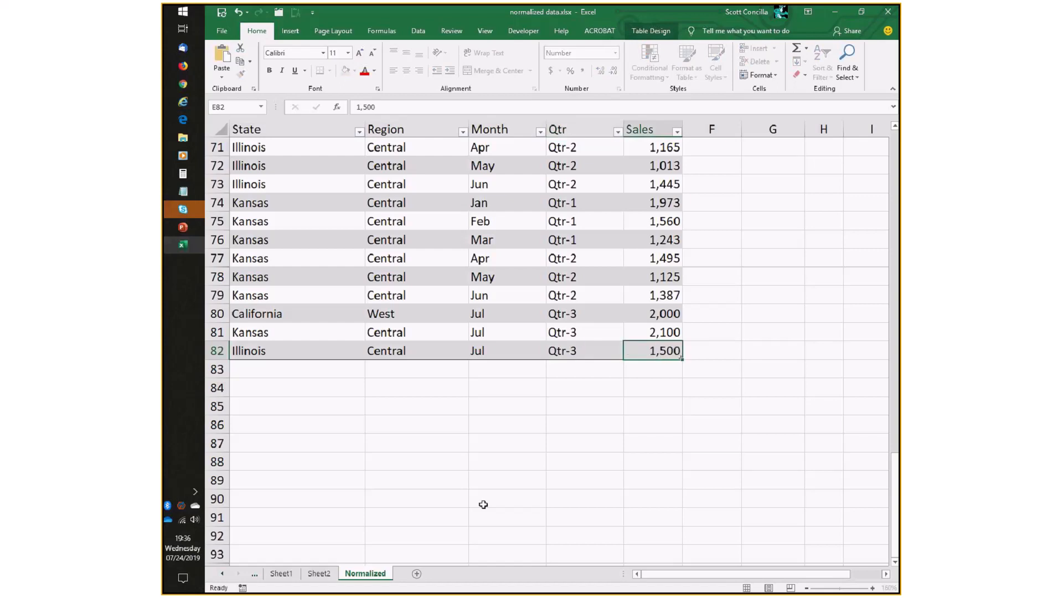
{"action": "key", "text": "Return"}
Add a new table row for Massachusetts, East, Jul, Qtr-3 with Sales of 1,300.
{"action": "scroll", "coordinate": [479, 487], "scroll_direction": "up", "scroll_amount": 5}
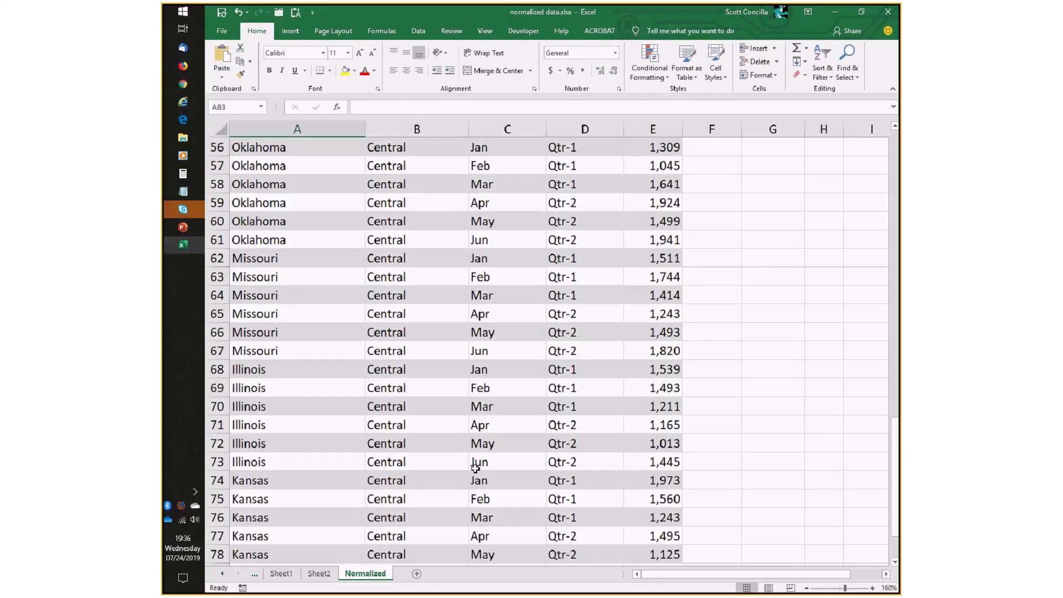
{"action": "scroll", "coordinate": [475, 468], "scroll_direction": "up", "scroll_amount": 7}
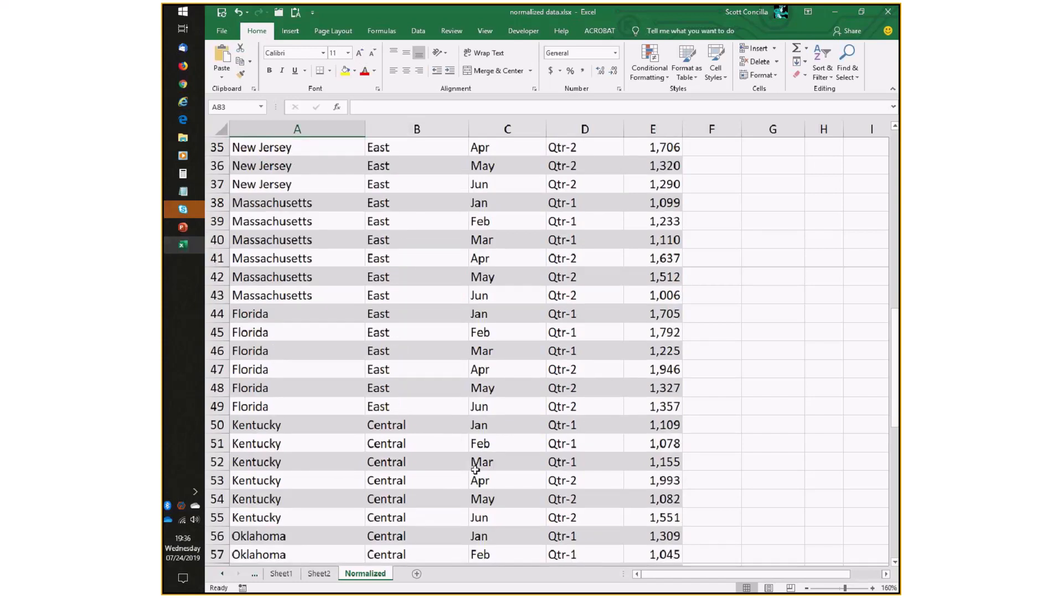
{"action": "scroll", "coordinate": [474, 470], "scroll_direction": "down", "scroll_amount": 7}
{"action": "type", "text": "m"}
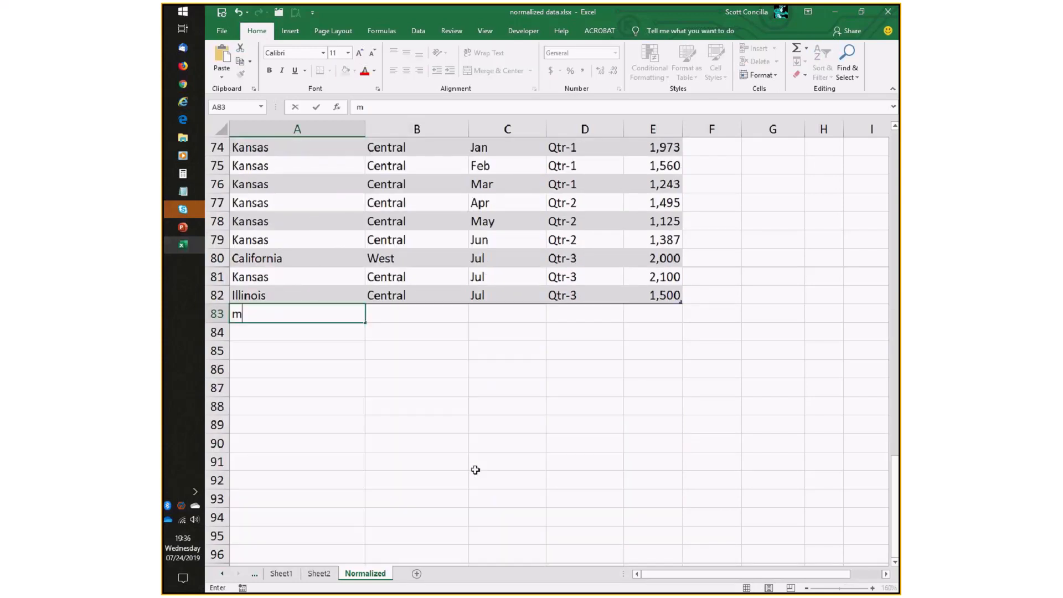
{"action": "type", "text": "as"}
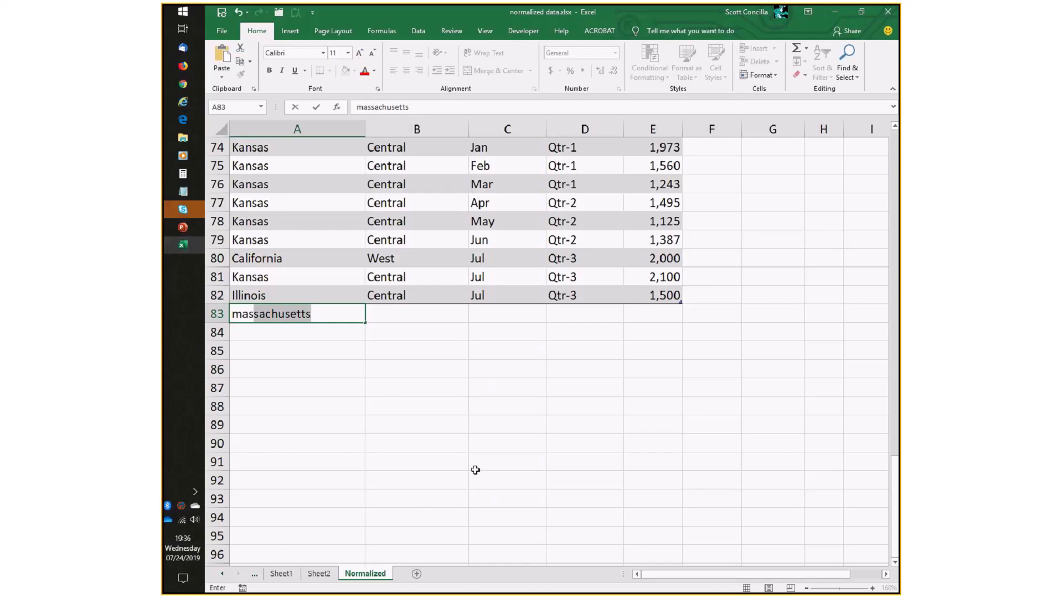
{"action": "key", "text": "Tab"}
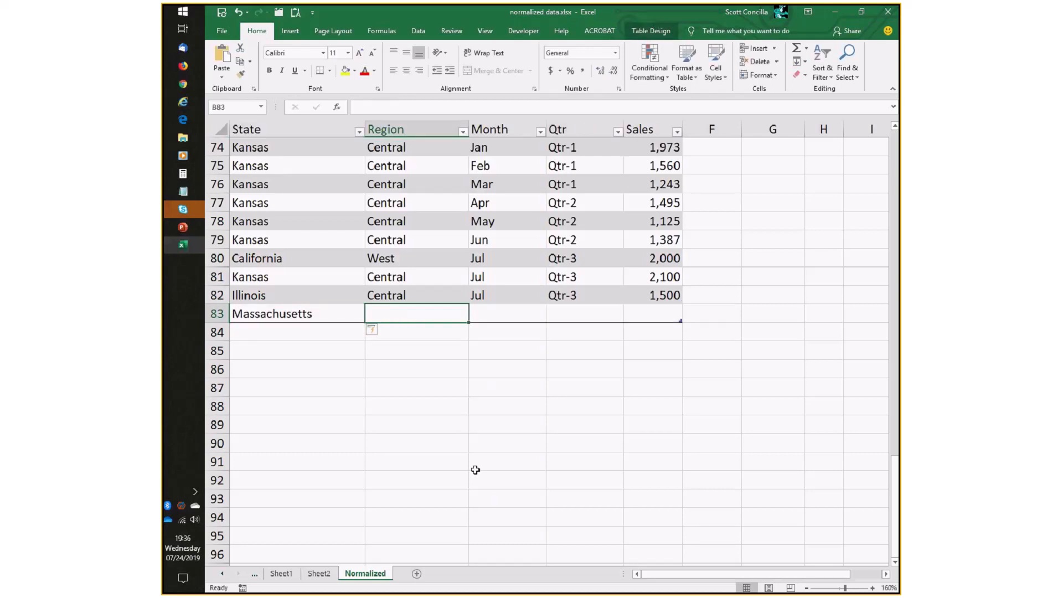
{"action": "type", "text": "East"}
{"action": "key", "text": "Tab"}
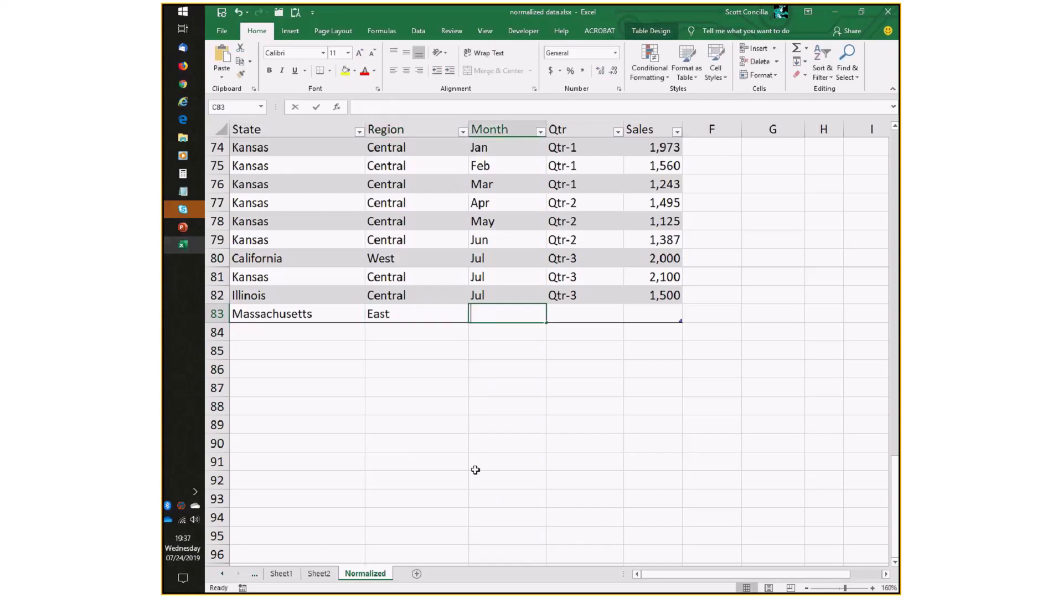
{"action": "type", "text": "Jul"}
{"action": "key", "text": "Tab"}
{"action": "type", "text": "Qtr-3"}
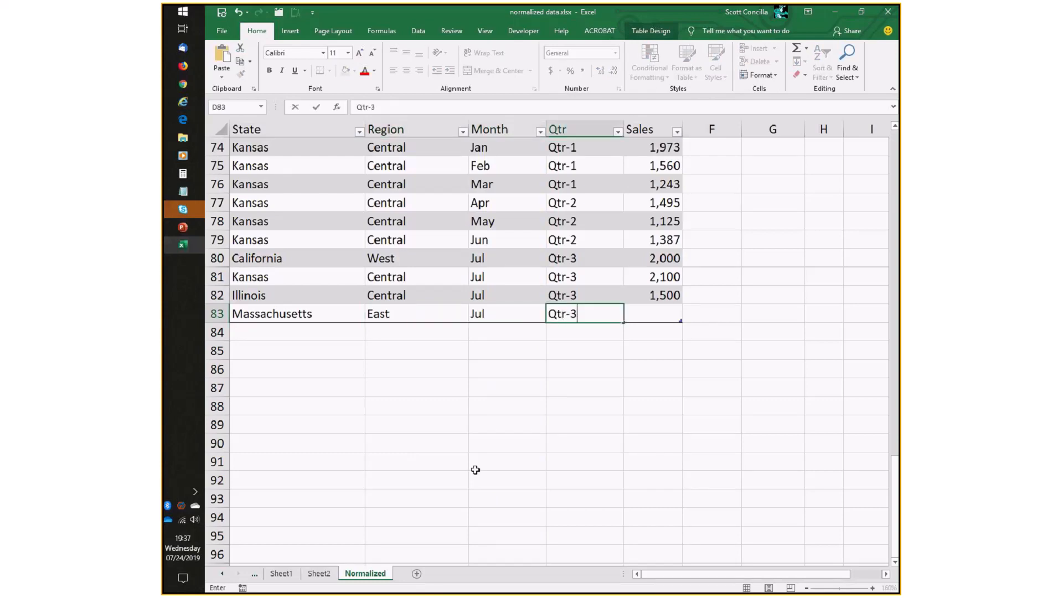
{"action": "key", "text": "Tab"}
{"action": "type", "text": "16"}
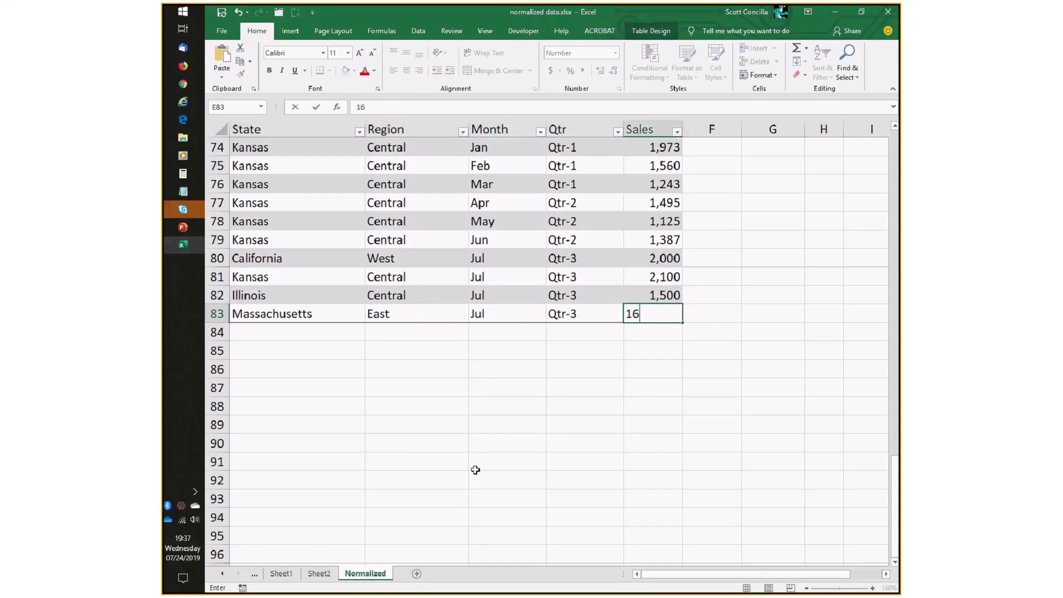
{"action": "key", "text": "BackSpace"}
{"action": "type", "text": "300"}
{"action": "key", "text": "Up"}
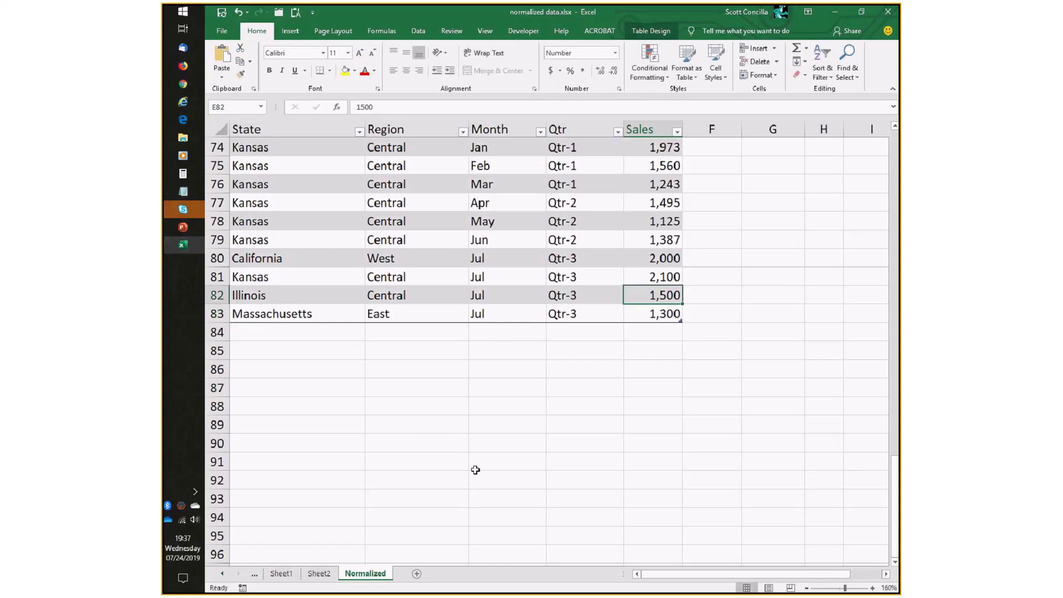
Add a new table row for New York, East, Jul, Qtr-3 with Sales of 1,600.
{"action": "scroll", "coordinate": [435, 417], "scroll_direction": "up", "scroll_amount": 20}
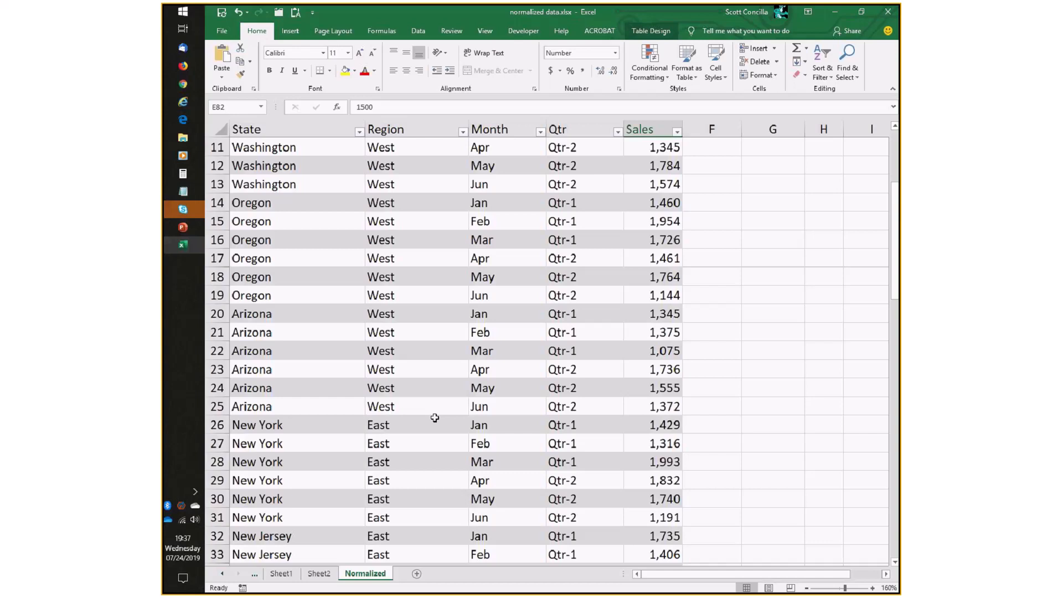
{"action": "scroll", "coordinate": [435, 417], "scroll_direction": "up", "scroll_amount": 4}
{"action": "scroll", "coordinate": [434, 417], "scroll_direction": "down", "scroll_amount": 6}
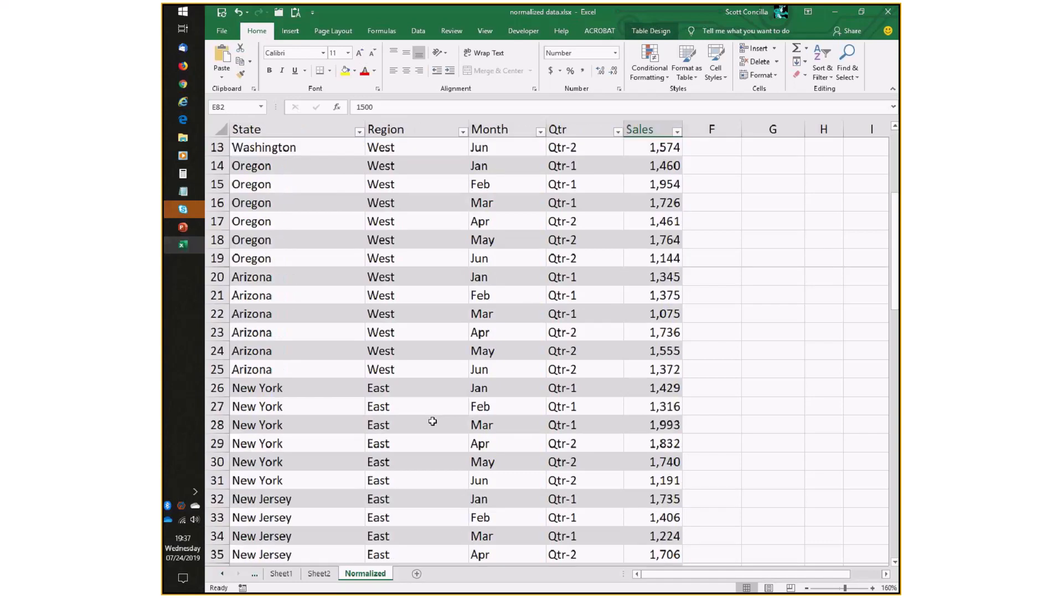
{"action": "scroll", "coordinate": [433, 421], "scroll_direction": "down", "scroll_amount": 1}
{"action": "scroll", "coordinate": [432, 422], "scroll_direction": "down", "scroll_amount": 7}
{"action": "scroll", "coordinate": [431, 427], "scroll_direction": "down", "scroll_amount": 11}
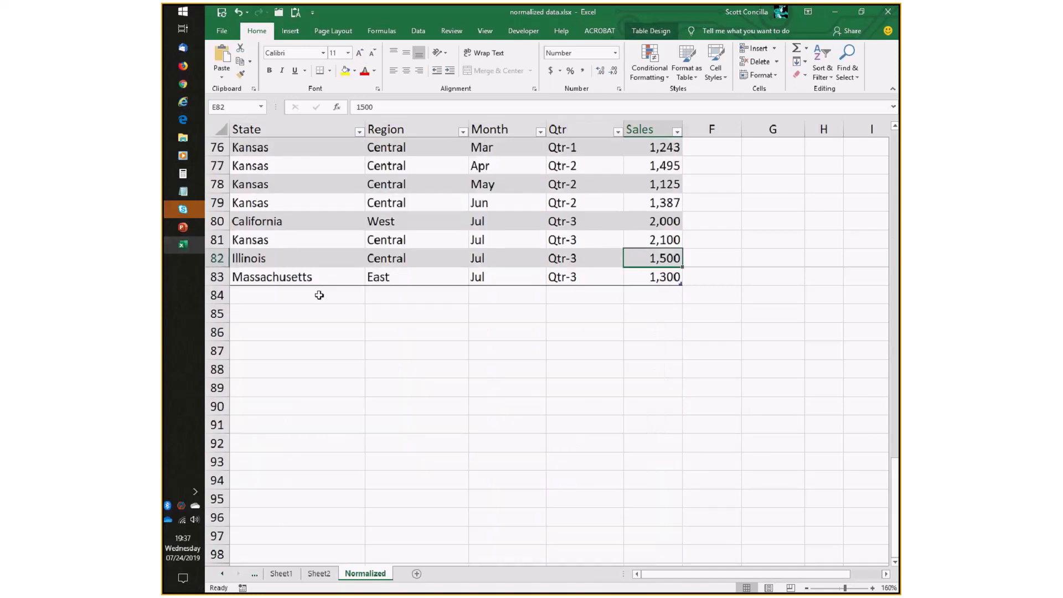
{"action": "left_click", "coordinate": [316, 295]}
{"action": "type", "text": "New"}
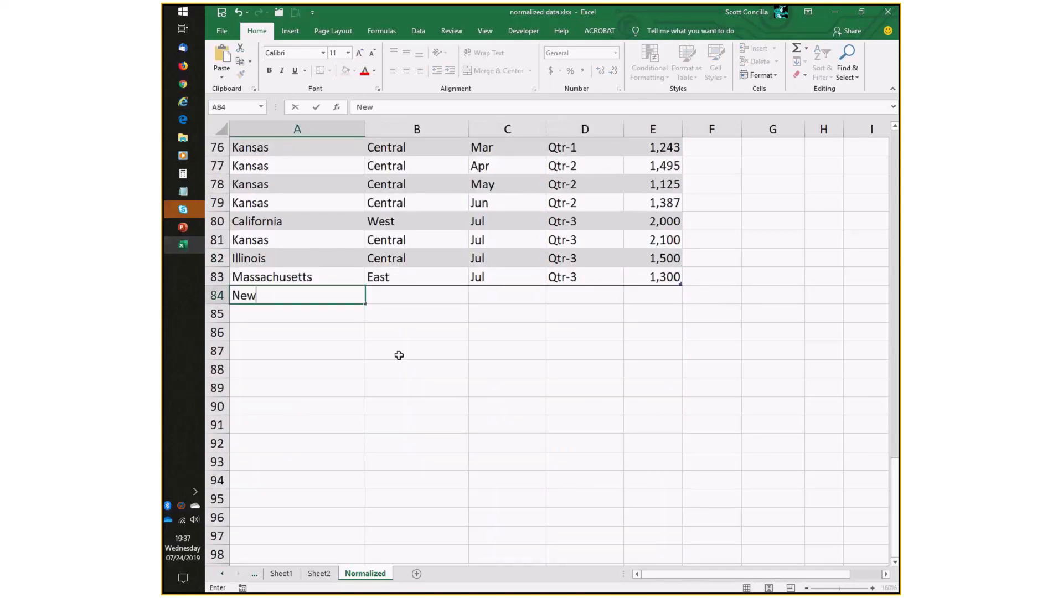
{"action": "type", "text": " York"}
{"action": "key", "text": "Tab"}
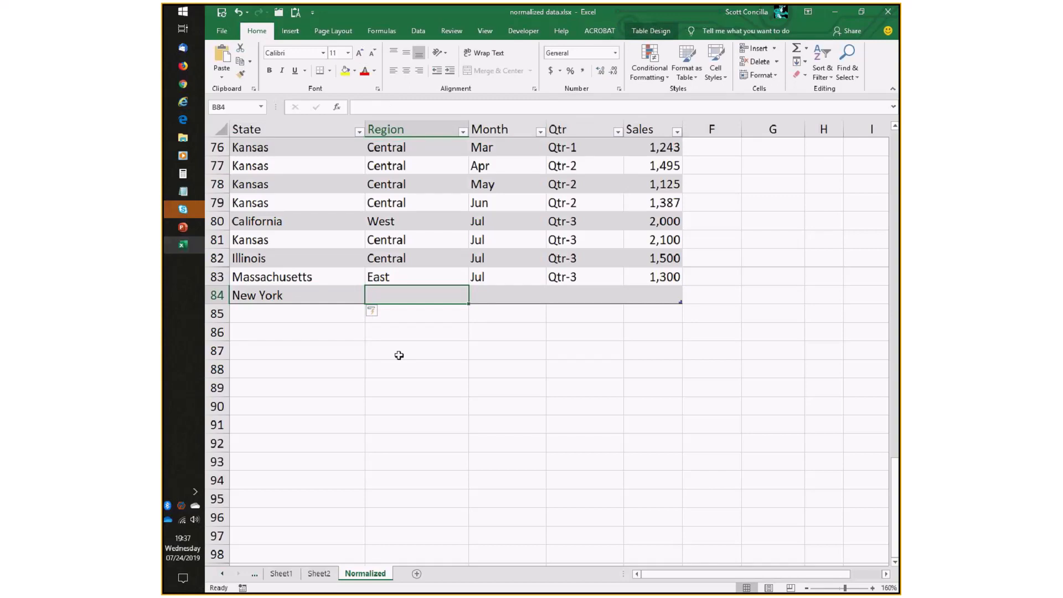
{"action": "type", "text": "East"}
{"action": "type", "text": "Jul"}
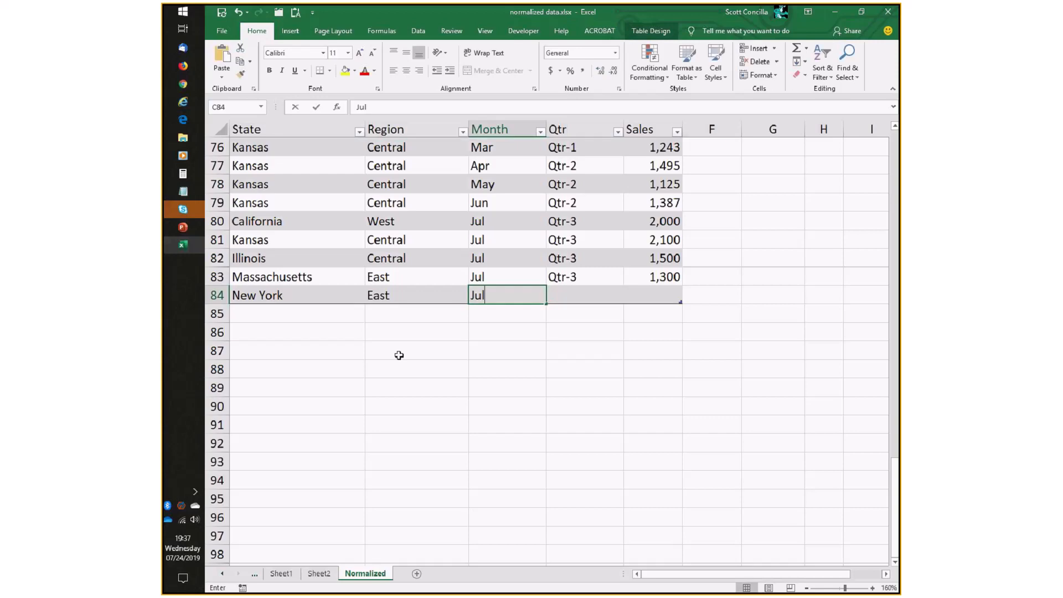
{"action": "key", "text": "Tab"}
{"action": "type", "text": "Qtr-3"}
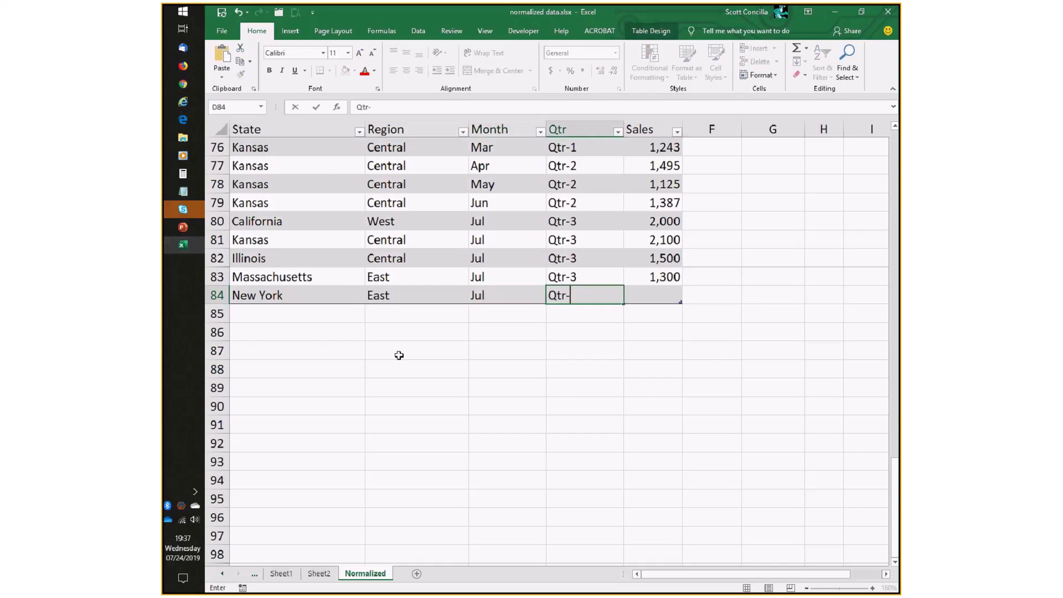
{"action": "key", "text": "Tab"}
{"action": "type", "text": "1"}
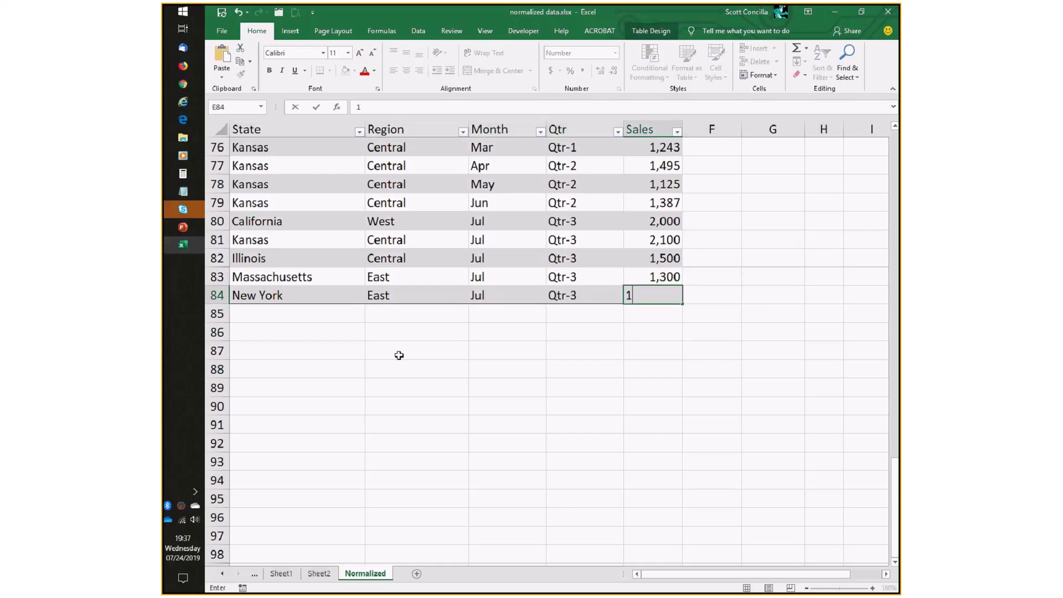
{"action": "type", "text": ",600"}
{"action": "key", "text": "Up"}
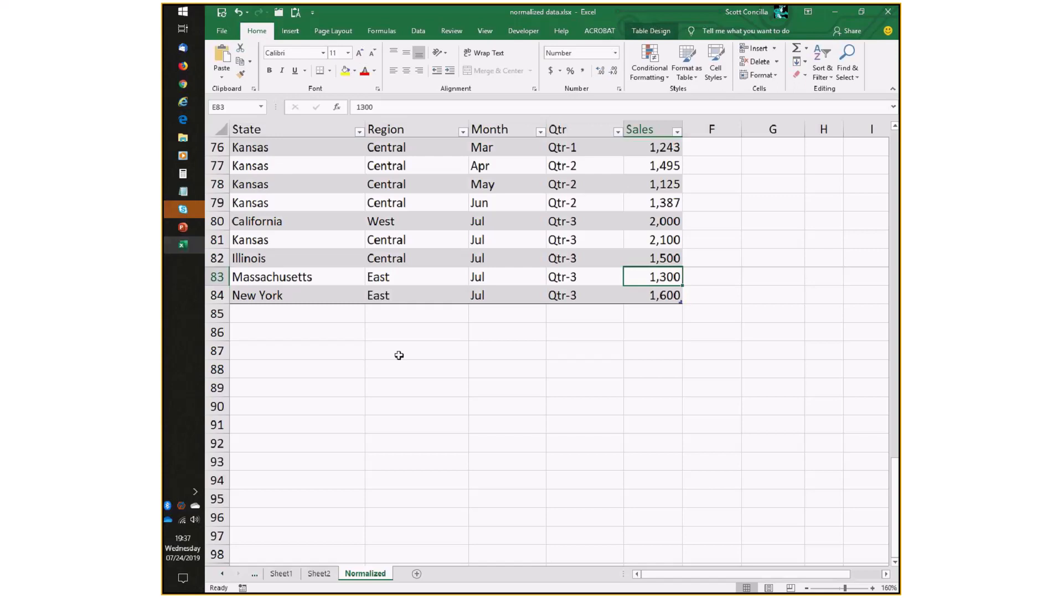
Refresh the PivotTable on Sheet2 to pick up the newly added rows.
{"action": "left_click", "coordinate": [319, 573]}
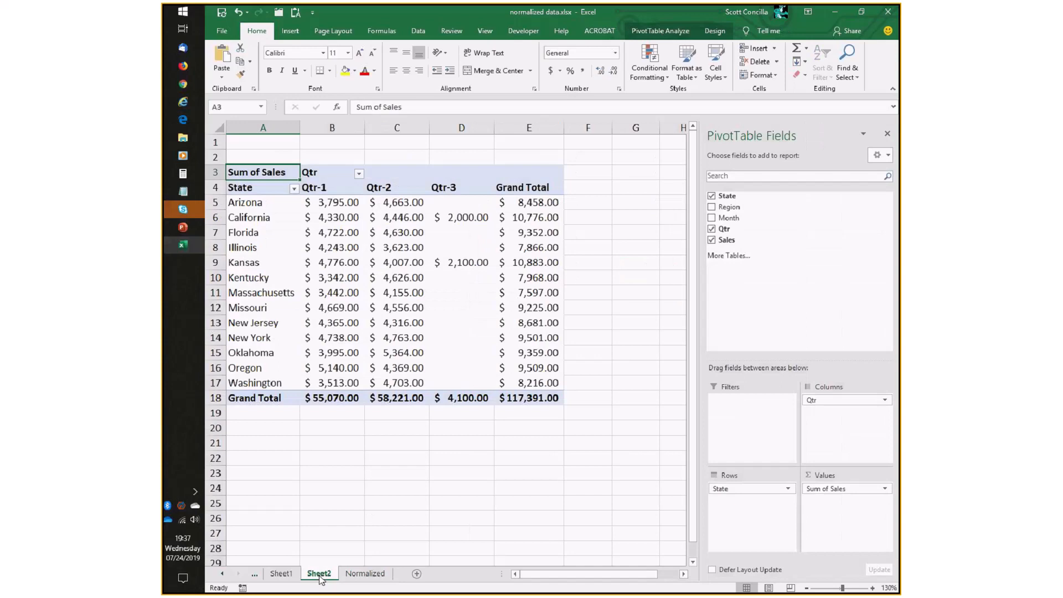
{"action": "left_click", "coordinate": [403, 217]}
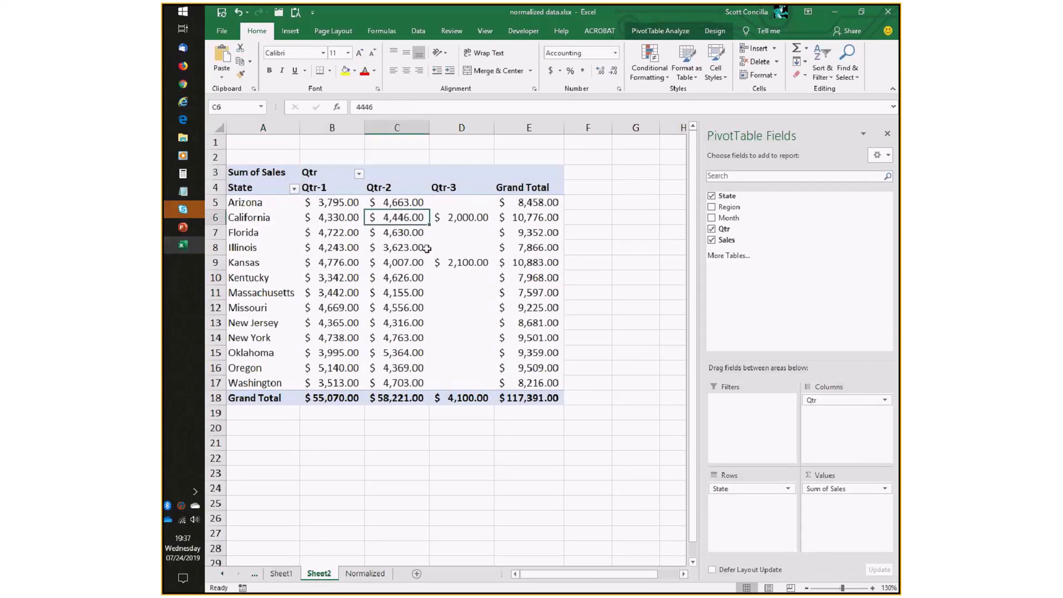
{"action": "left_click", "coordinate": [661, 31]}
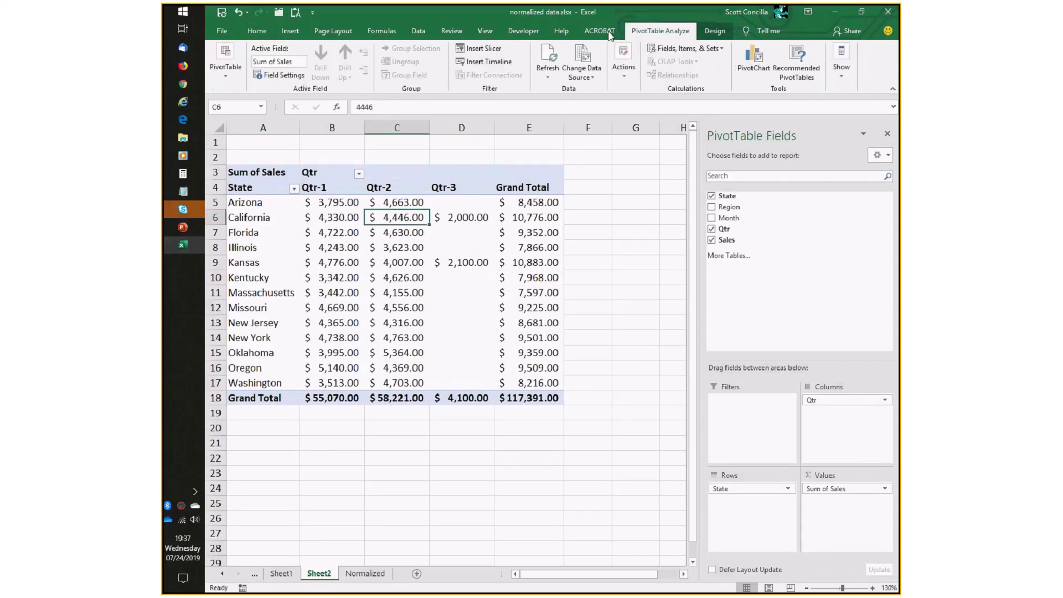
{"action": "left_click", "coordinate": [547, 58]}
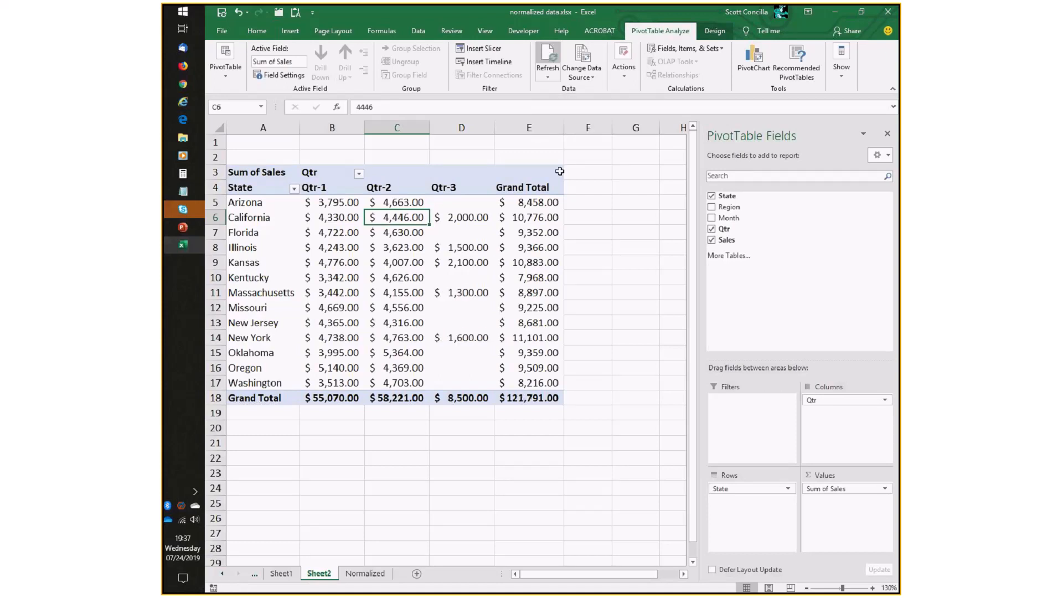
{"action": "mouse_move", "coordinate": [560, 264]}
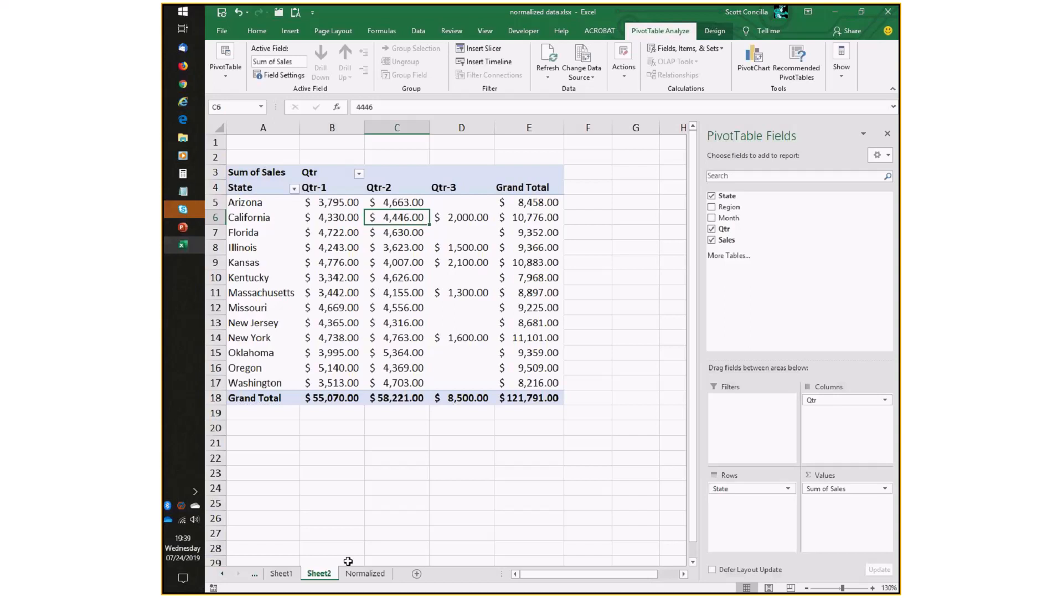
Compare the added rows on the Normalized sheet with the refreshed PivotTable, glancing at the presentation slide.
{"action": "left_click", "coordinate": [360, 573]}
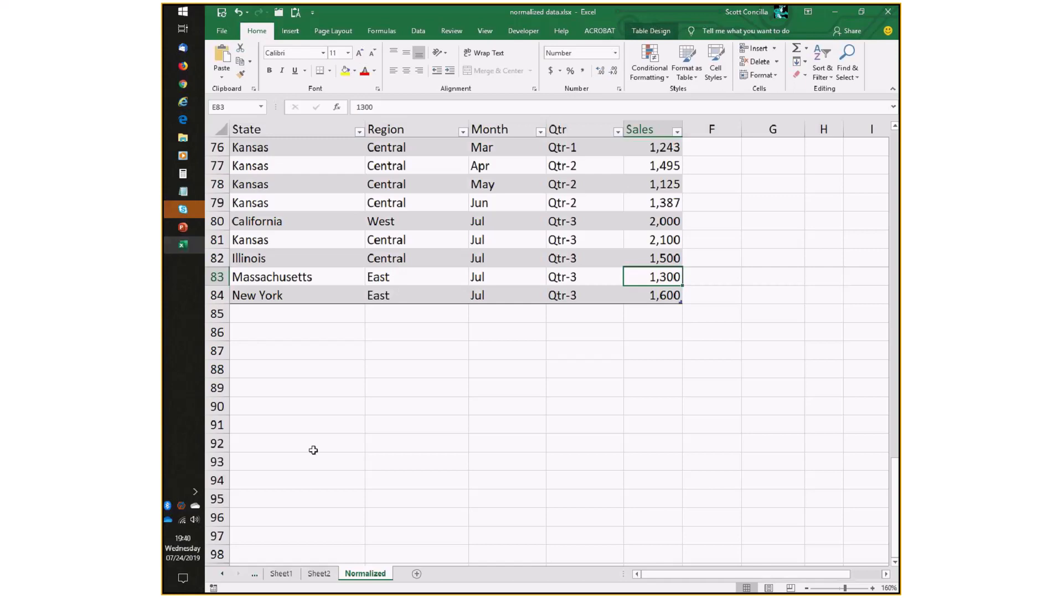
{"action": "left_click", "coordinate": [319, 573]}
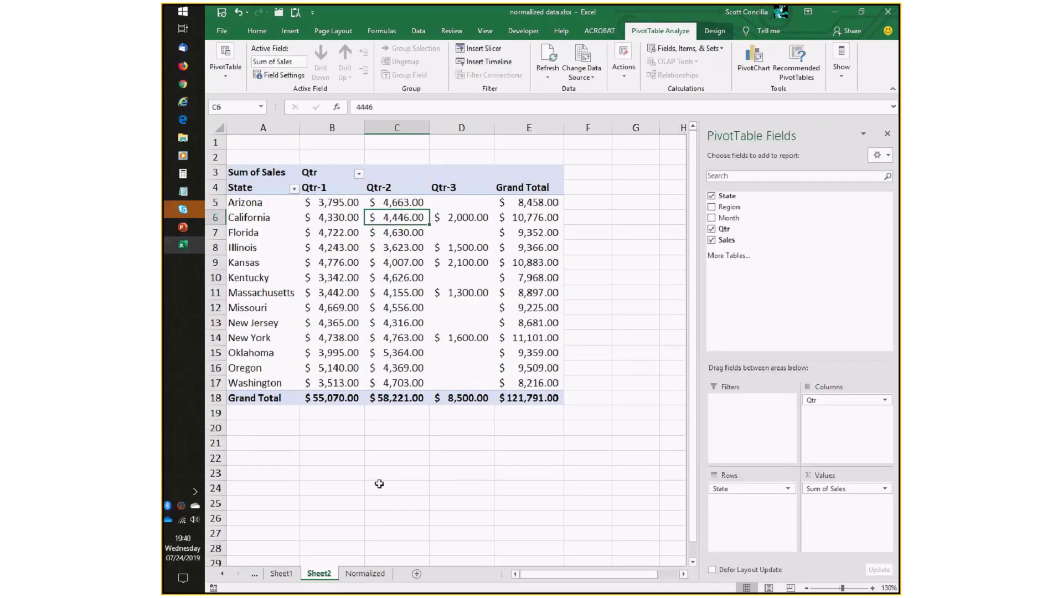
{"action": "key", "text": "alt+Tab"}
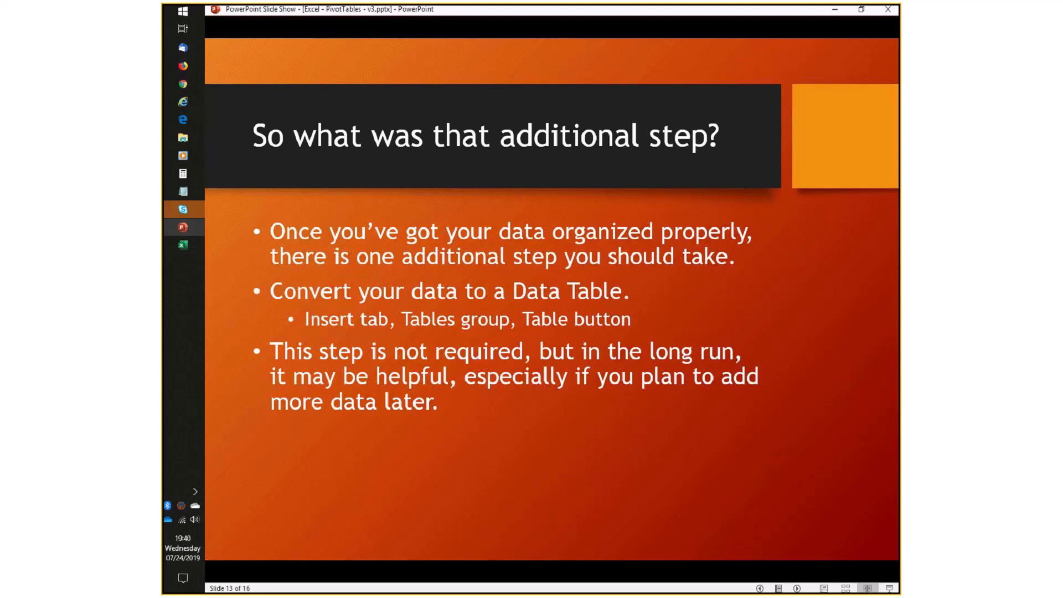
{"action": "key", "text": "alt+Tab"}
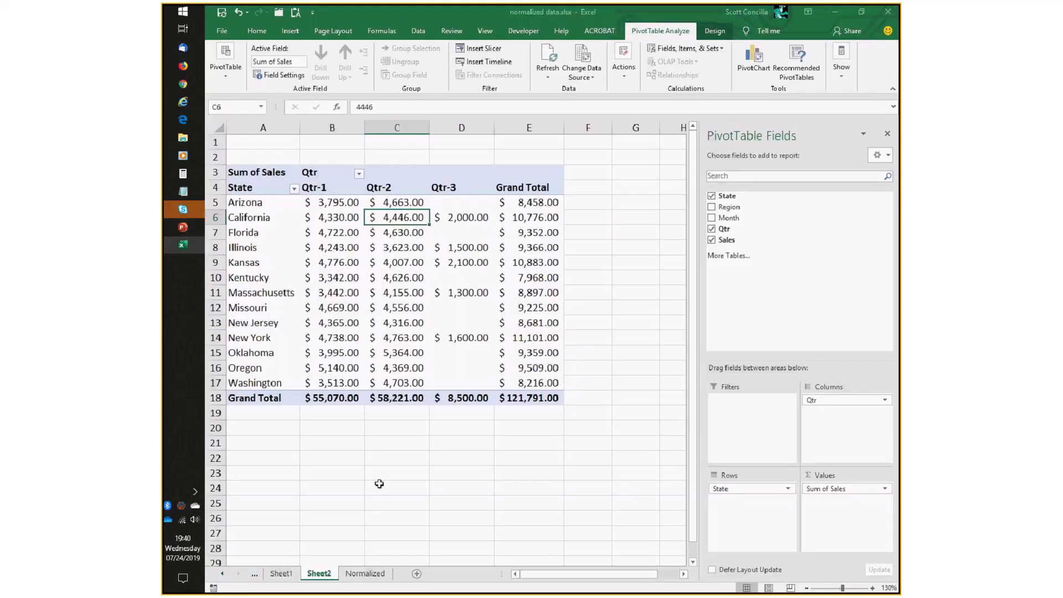
Scroll through the source table on the Normalized sheet and open its State filter list to review the entries.
{"action": "left_click", "coordinate": [365, 573]}
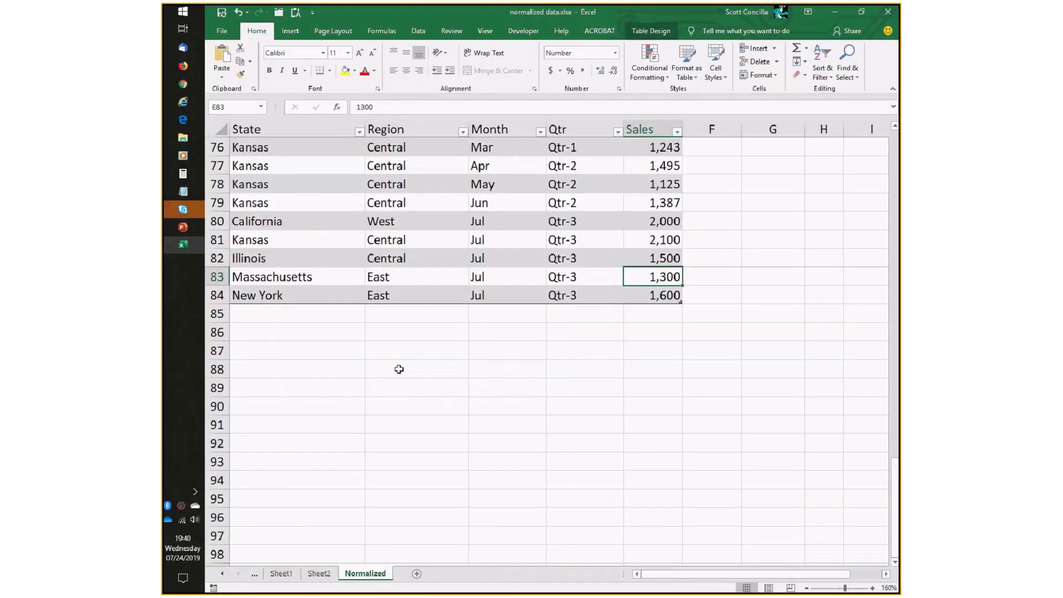
{"action": "scroll", "coordinate": [399, 369], "scroll_direction": "up", "scroll_amount": 4}
{"action": "left_click", "coordinate": [413, 314]}
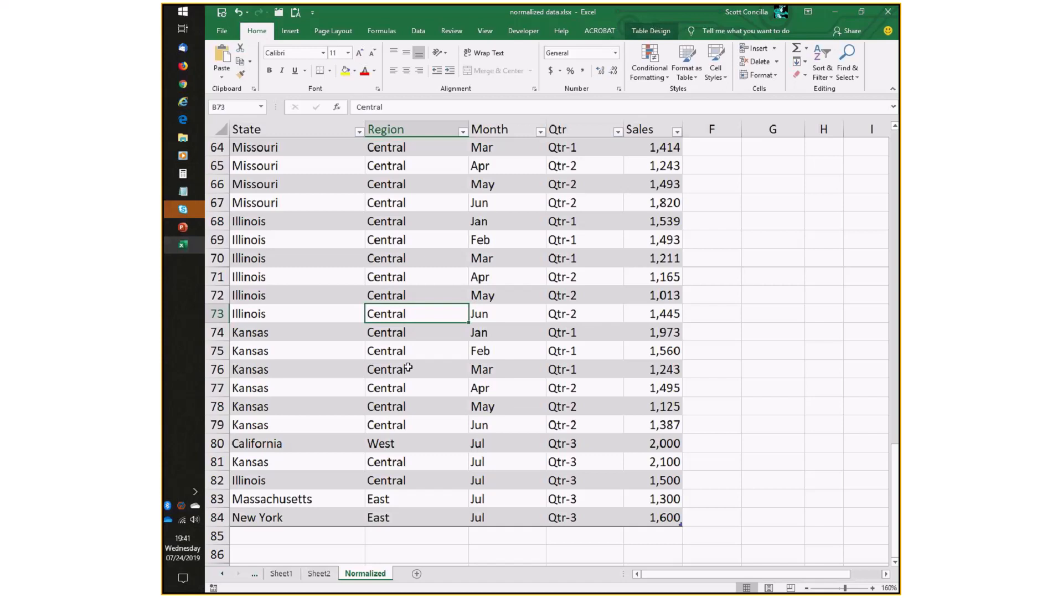
{"action": "scroll", "coordinate": [408, 443], "scroll_direction": "up", "scroll_amount": 10}
{"action": "scroll", "coordinate": [410, 447], "scroll_direction": "up", "scroll_amount": 8}
{"action": "scroll", "coordinate": [408, 446], "scroll_direction": "down", "scroll_amount": 11}
{"action": "scroll", "coordinate": [408, 446], "scroll_direction": "down", "scroll_amount": 4}
{"action": "scroll", "coordinate": [408, 441], "scroll_direction": "up", "scroll_amount": 2}
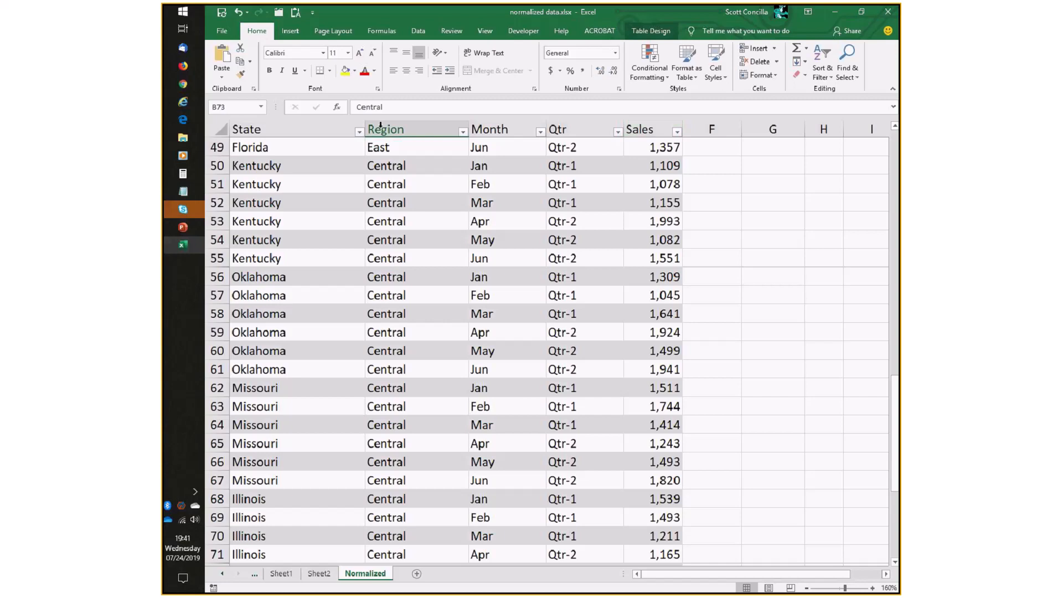
{"action": "scroll", "coordinate": [364, 341], "scroll_direction": "up", "scroll_amount": 7}
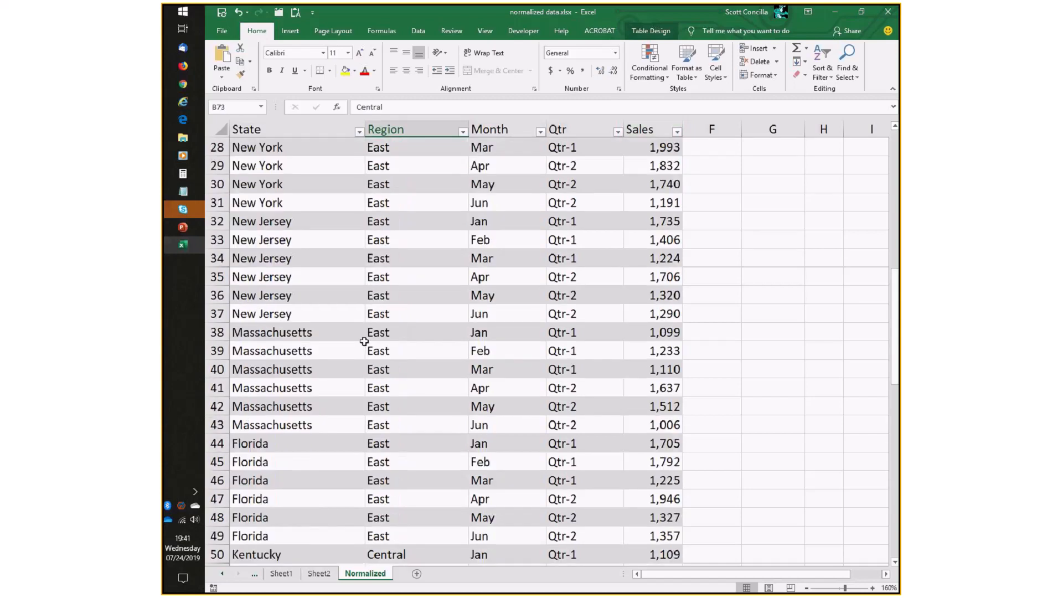
{"action": "scroll", "coordinate": [364, 341], "scroll_direction": "up", "scroll_amount": 7}
{"action": "left_click", "coordinate": [358, 131]}
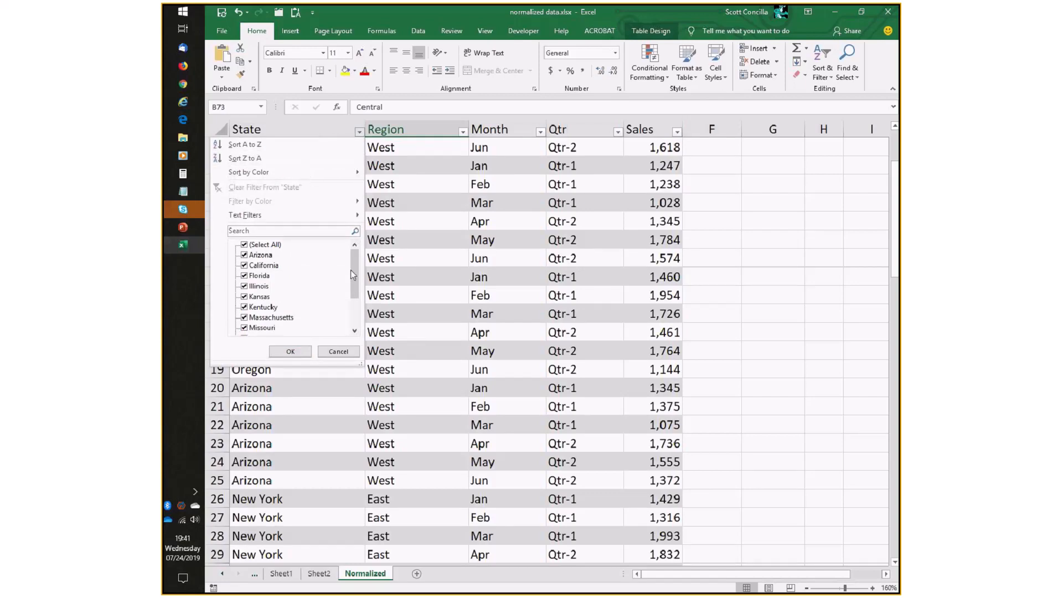
{"action": "left_click_drag", "start_coordinate": [356, 267], "coordinate": [358, 321]}
{"action": "left_click", "coordinate": [338, 351]}
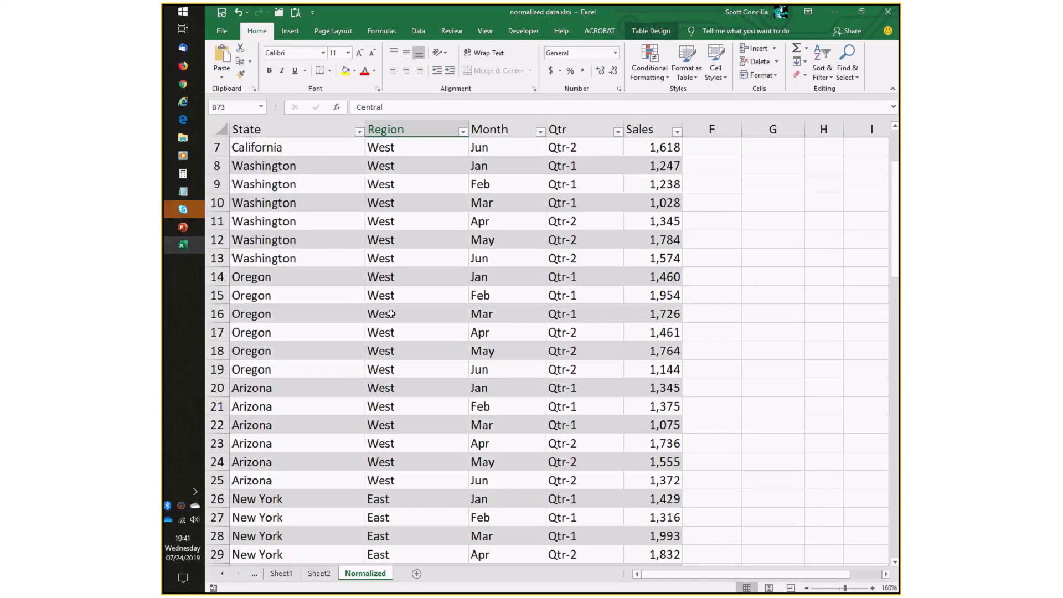
{"action": "scroll", "coordinate": [391, 313], "scroll_direction": "up", "scroll_amount": 1}
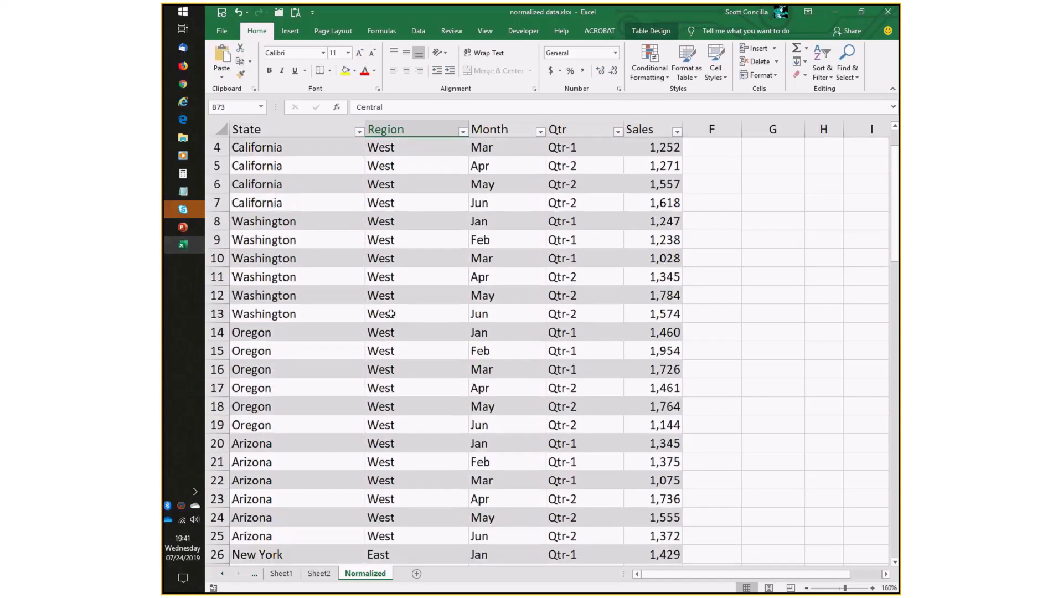
{"action": "scroll", "coordinate": [391, 314], "scroll_direction": "up", "scroll_amount": 1}
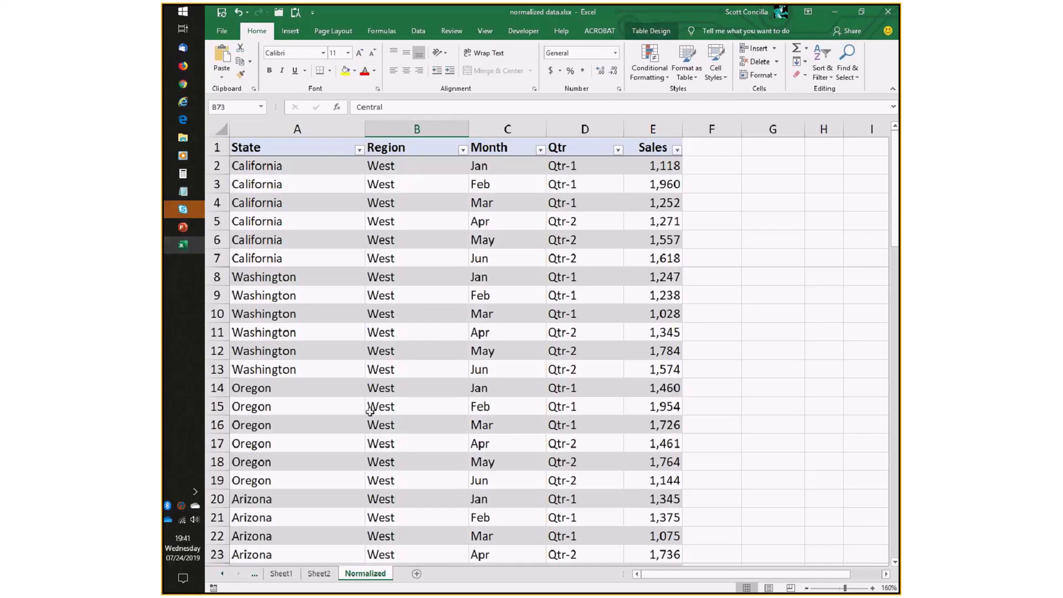
Return to the PivotTable on Sheet2 and sort its states Z to A, then back A to Z.
{"action": "key", "text": "ctrl+Page_Up"}
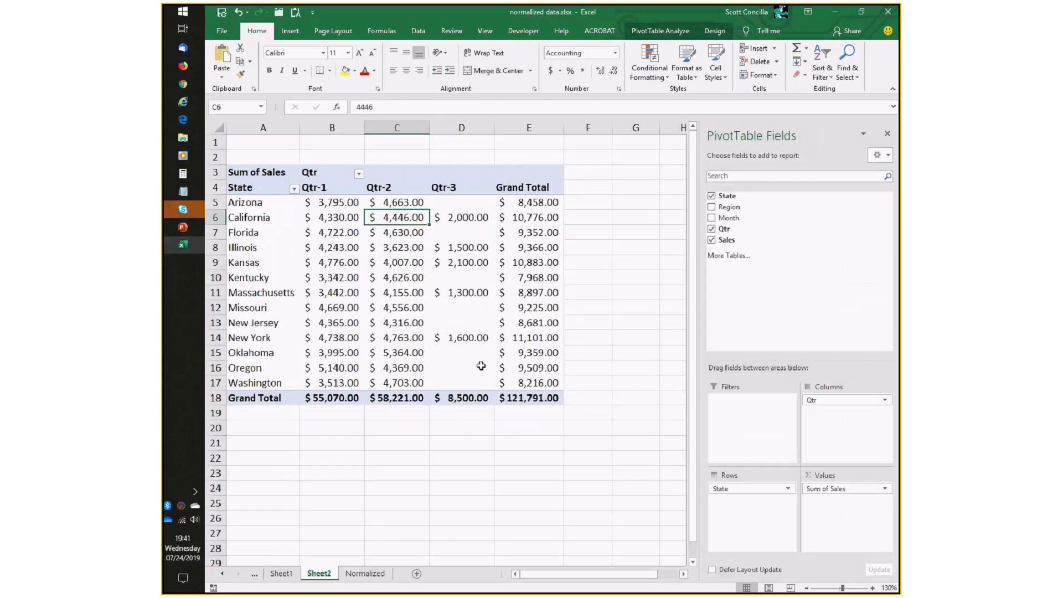
{"action": "mouse_move", "coordinate": [480, 366]}
{"action": "left_click", "coordinate": [255, 189]}
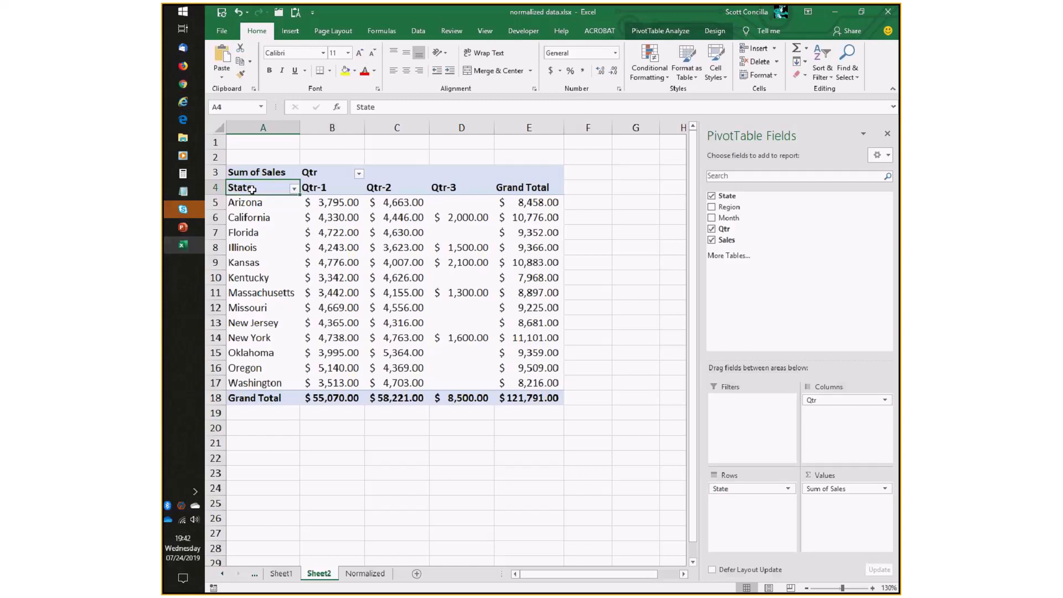
{"action": "left_click", "coordinate": [294, 190]}
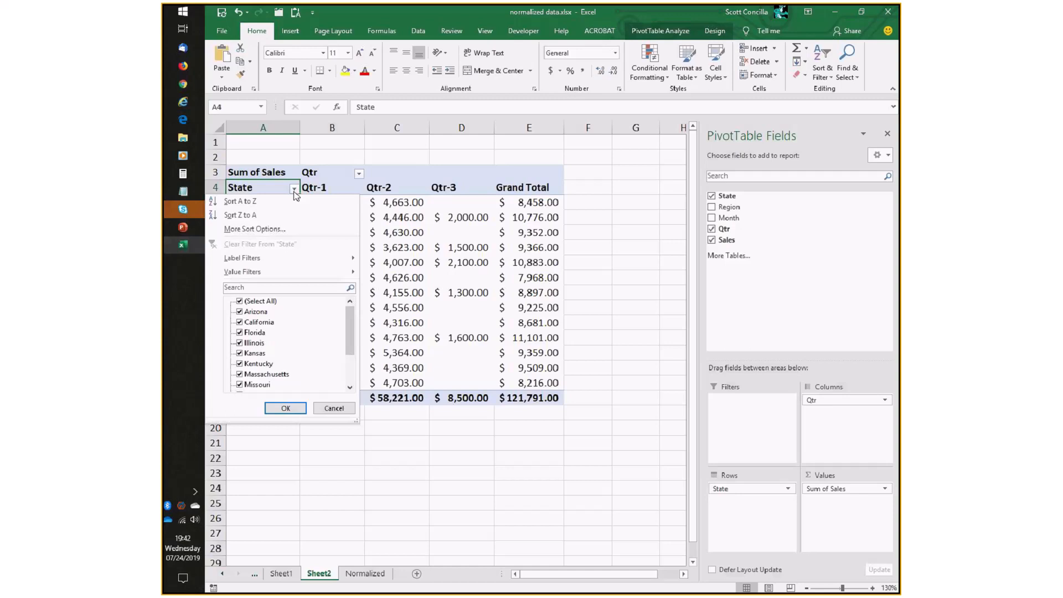
{"action": "left_click", "coordinate": [254, 214]}
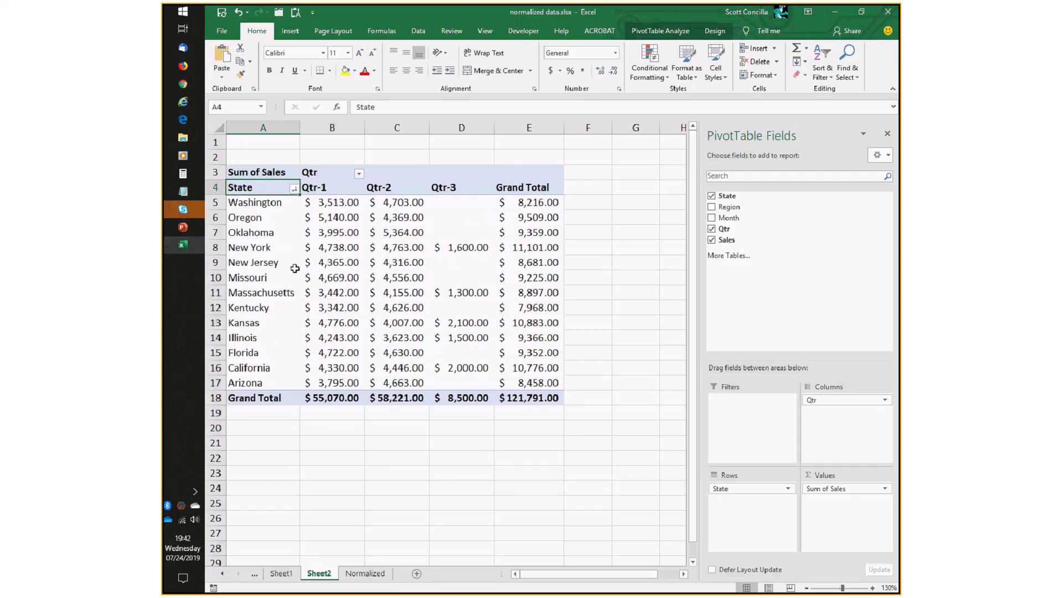
{"action": "left_click", "coordinate": [293, 188]}
{"action": "left_click", "coordinate": [264, 211]}
Sort the PivotTable's Qtr columns Z to A, then back A to Z.
{"action": "left_click", "coordinate": [358, 174]}
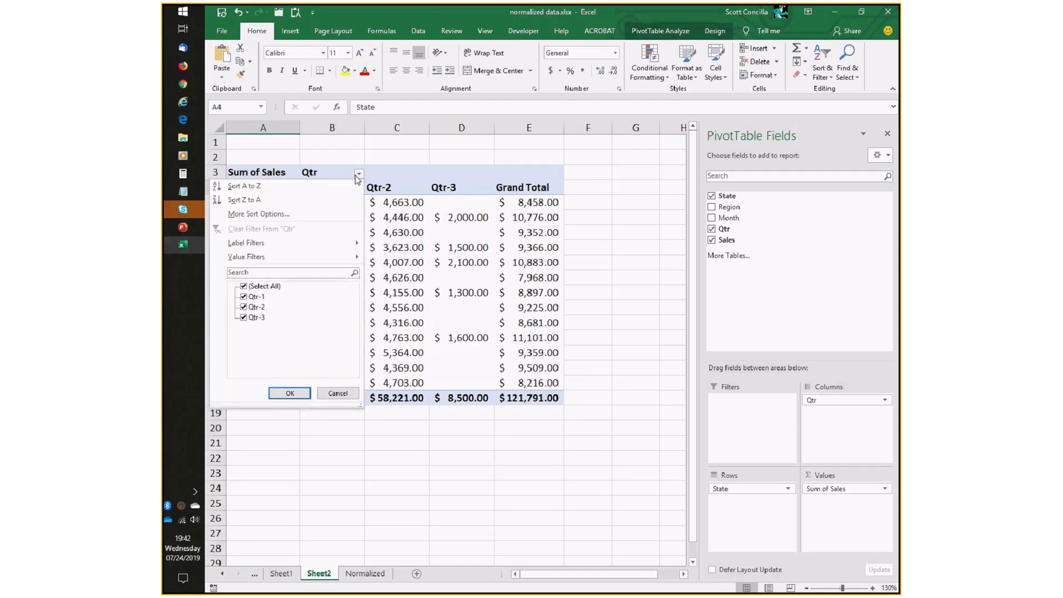
{"action": "left_click", "coordinate": [273, 198]}
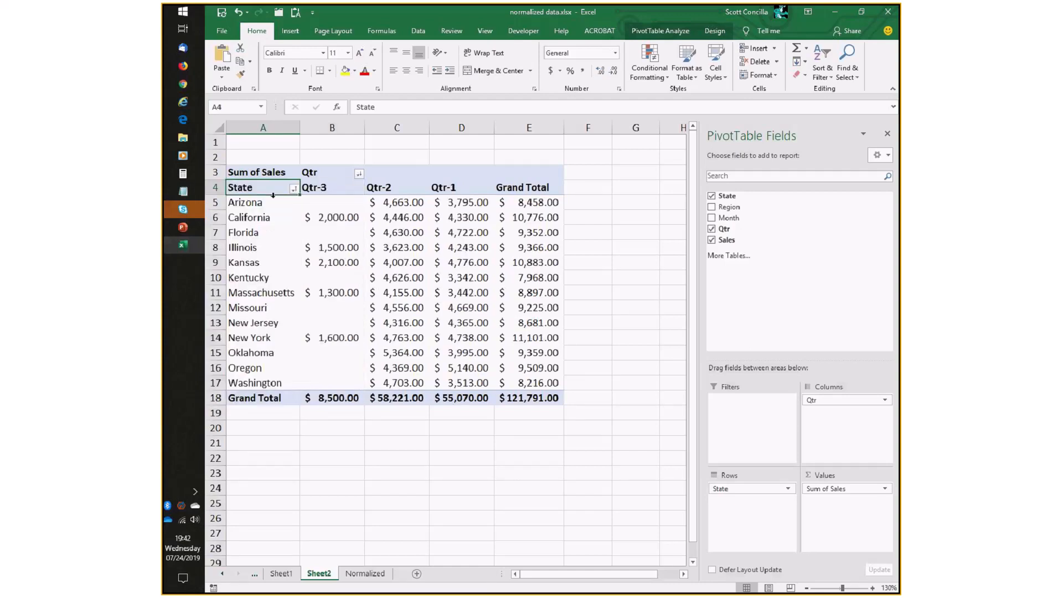
{"action": "left_click", "coordinate": [358, 176]}
{"action": "left_click", "coordinate": [289, 190]}
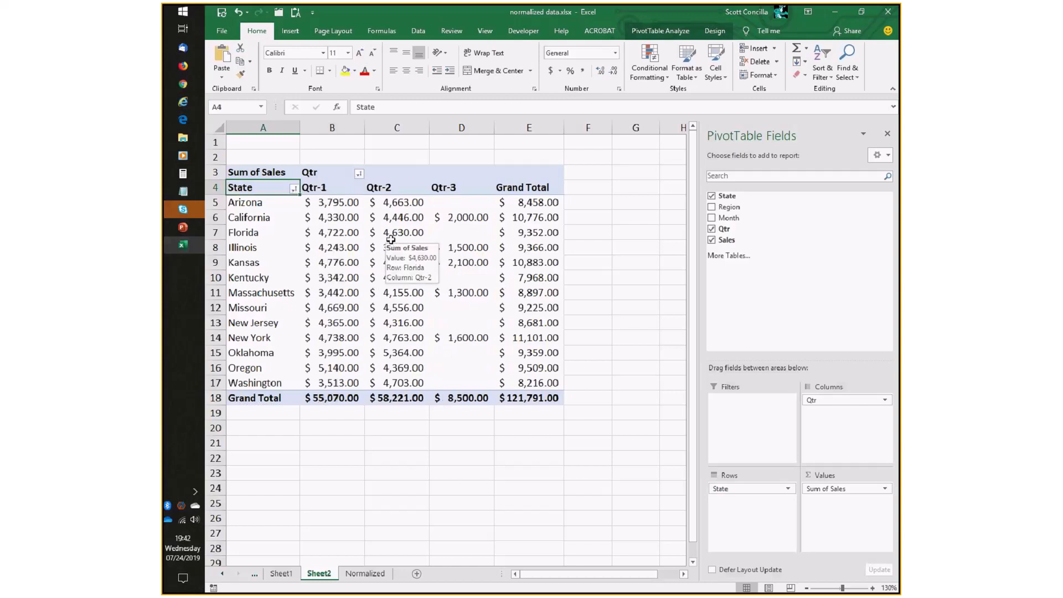
Filter the PivotTable's Qtr columns to exclude Qtr-3.
{"action": "left_click", "coordinate": [294, 190]}
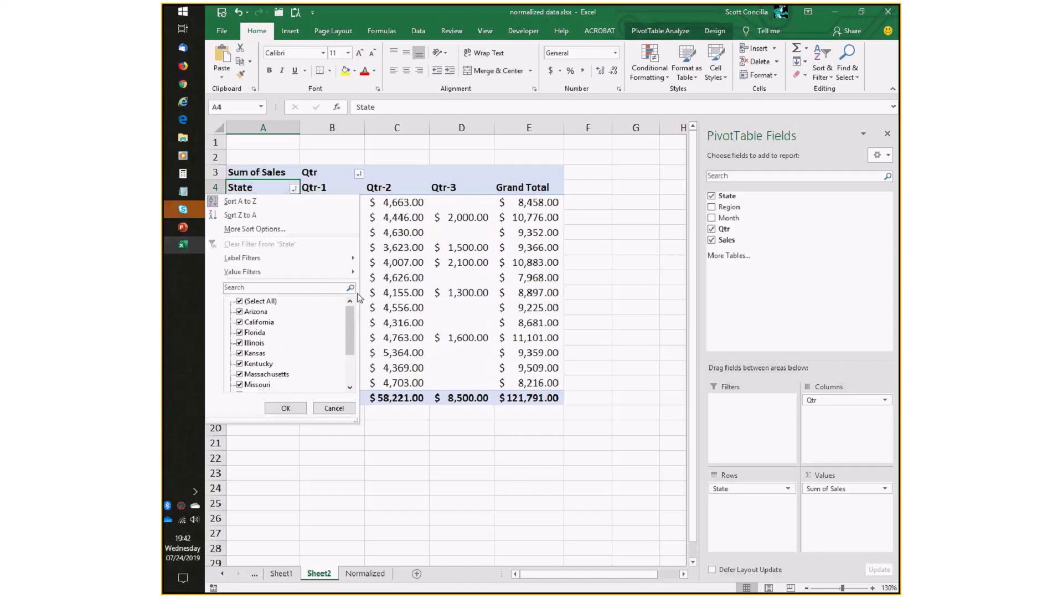
{"action": "left_click", "coordinate": [286, 408]}
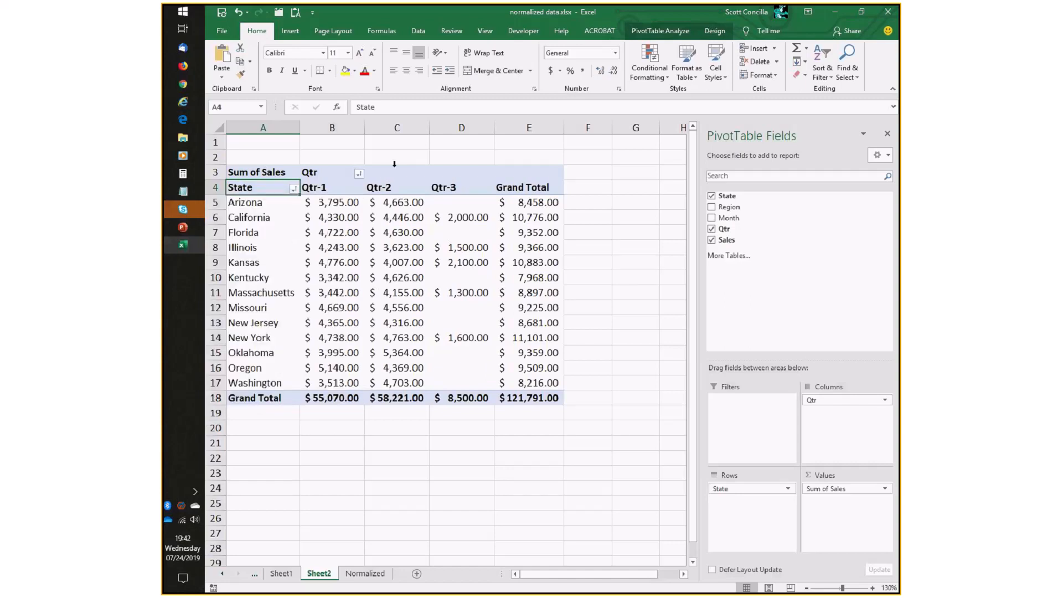
{"action": "left_click", "coordinate": [461, 186]}
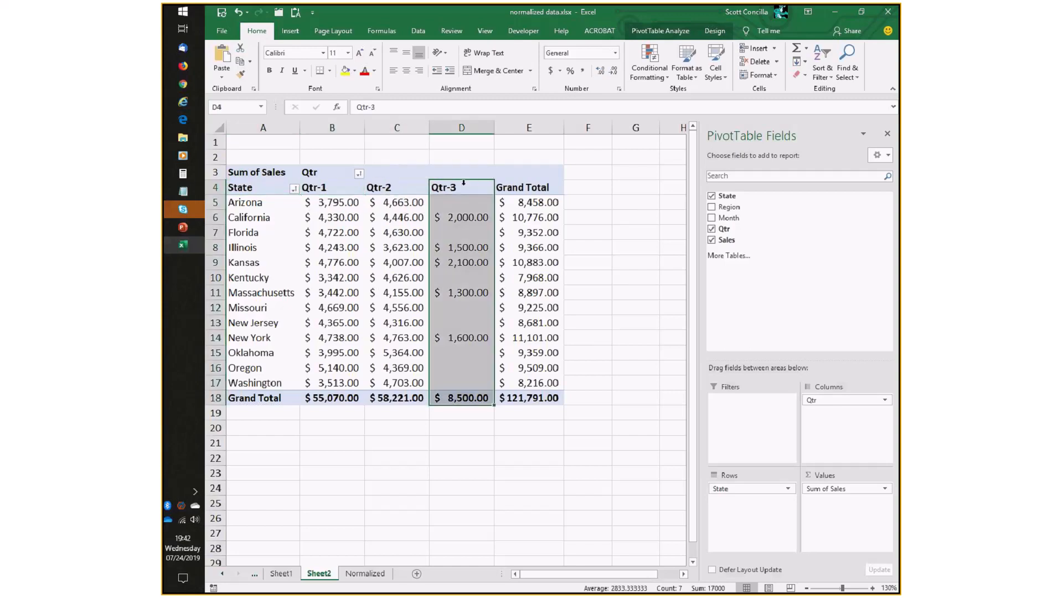
{"action": "left_click", "coordinate": [386, 258]}
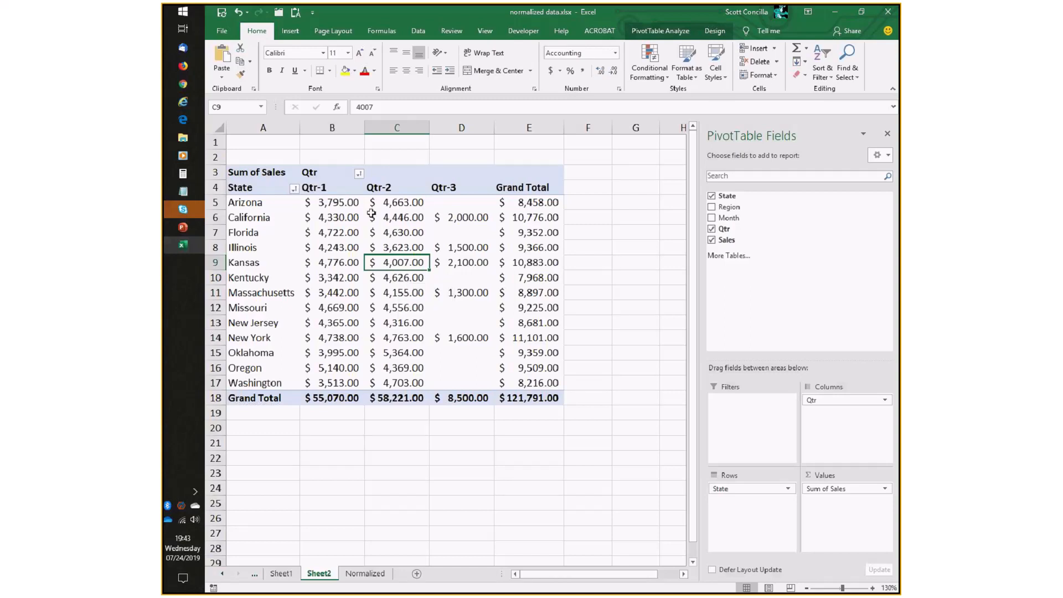
{"action": "left_click", "coordinate": [358, 174]}
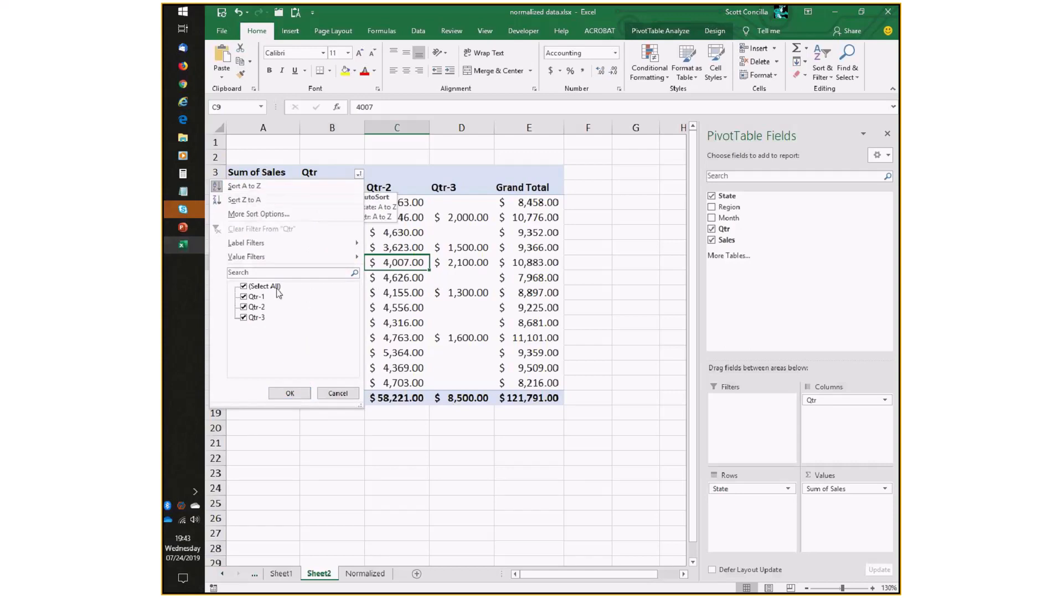
{"action": "left_click", "coordinate": [243, 318]}
{"action": "left_click", "coordinate": [291, 393]}
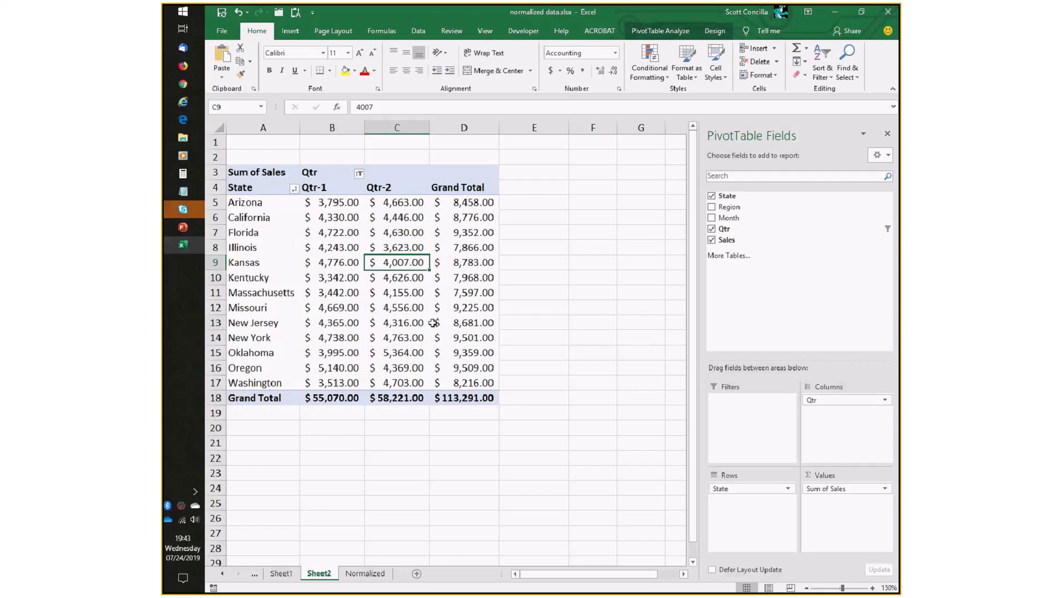
Filter the PivotTable's State rows to exclude New Jersey.
{"action": "mouse_move", "coordinate": [441, 333]}
{"action": "left_click", "coordinate": [294, 189]}
{"action": "left_click_drag", "start_coordinate": [349, 331], "coordinate": [338, 368]}
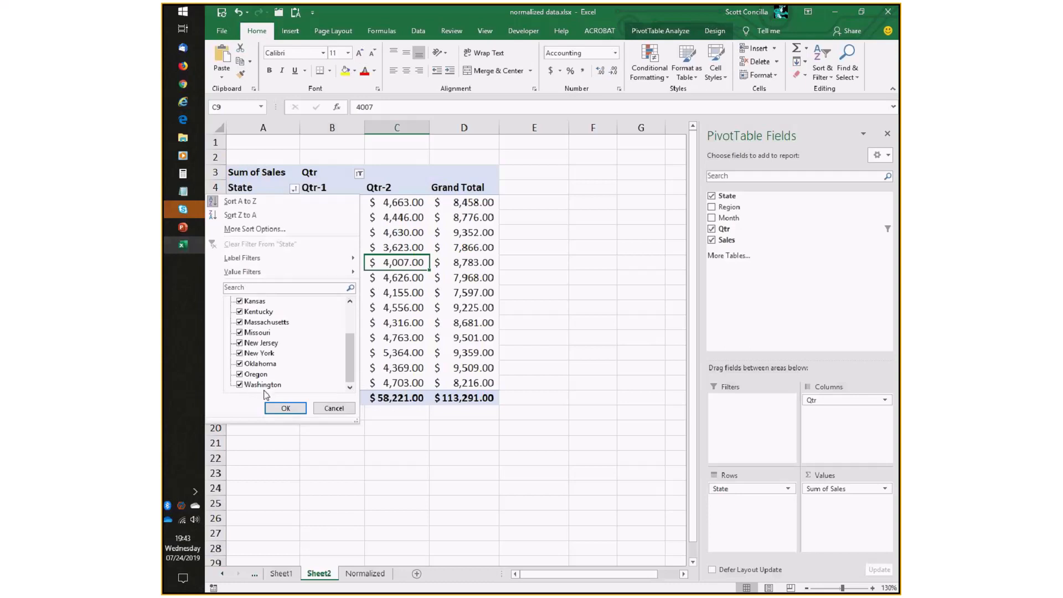
{"action": "left_click", "coordinate": [259, 342]}
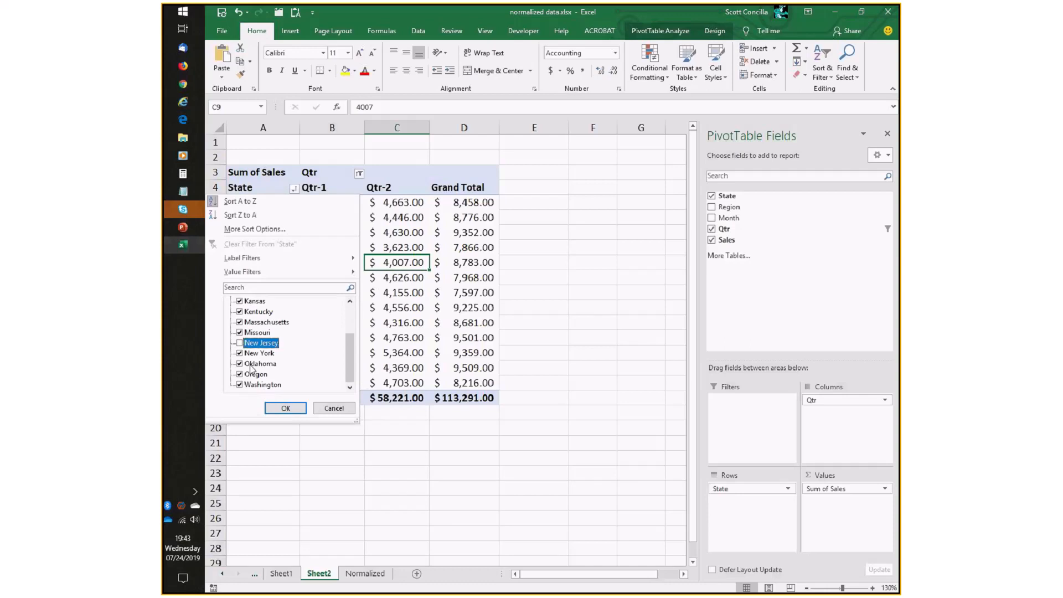
{"action": "left_click", "coordinate": [285, 408]}
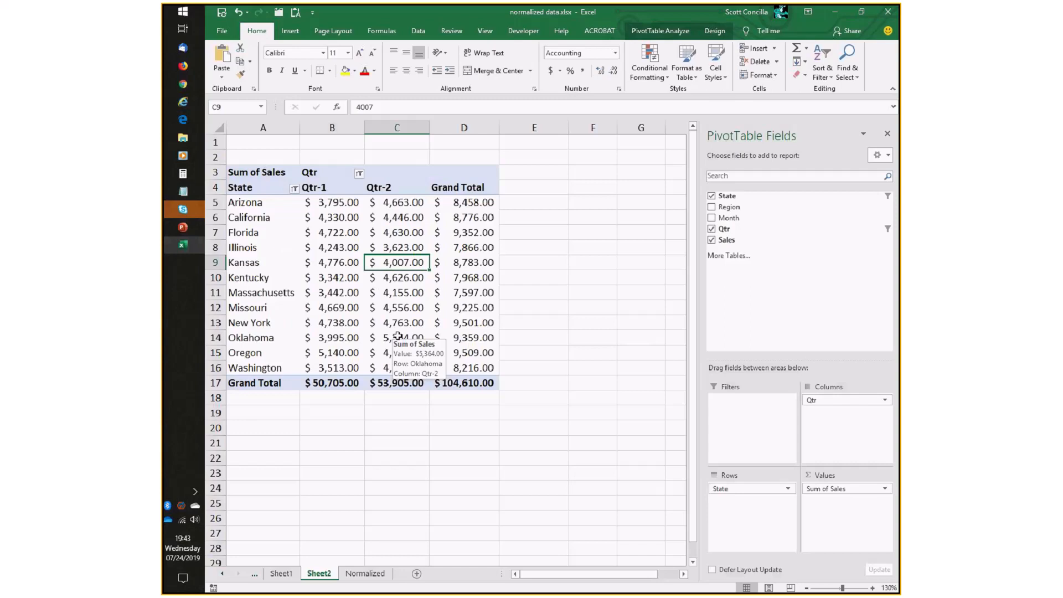
Restore New Jersey in the State filter and Qtr-3 in the Qtr filter.
{"action": "left_click", "coordinate": [294, 189]}
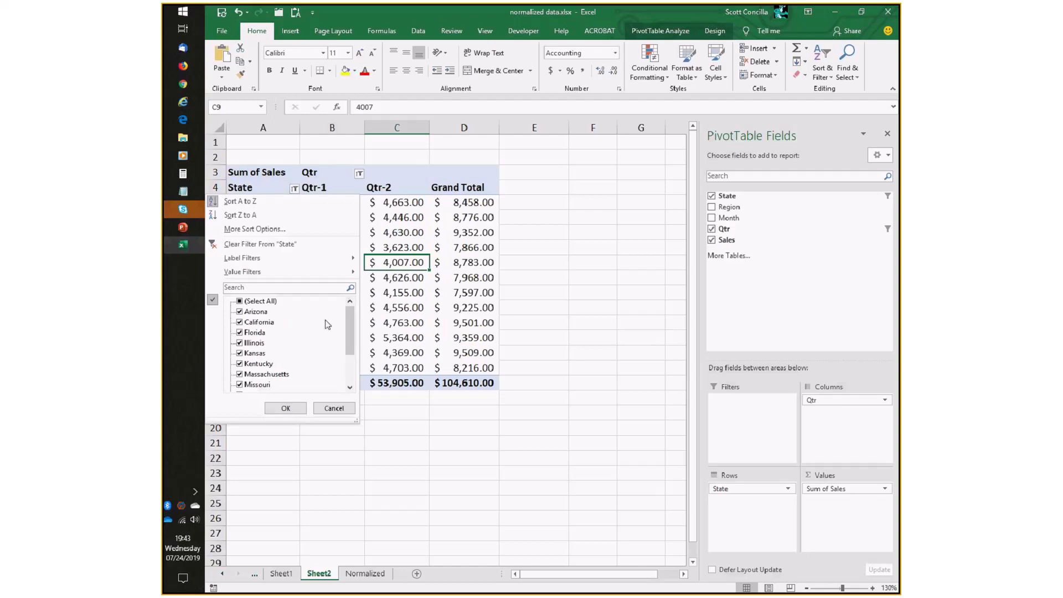
{"action": "left_click_drag", "start_coordinate": [349, 339], "coordinate": [347, 372]}
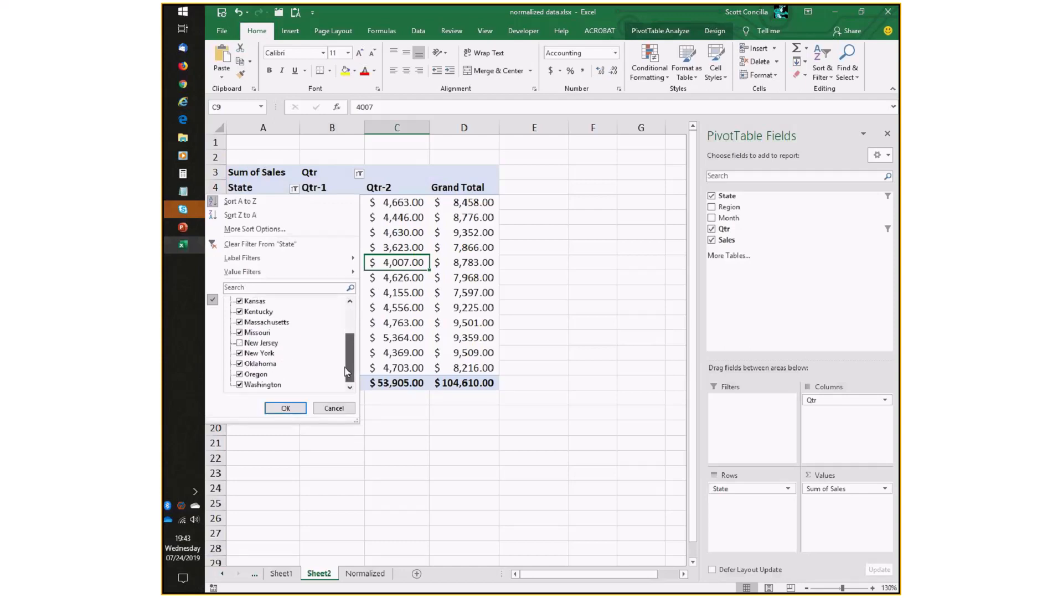
{"action": "left_click", "coordinate": [239, 343]}
{"action": "left_click", "coordinate": [292, 406]}
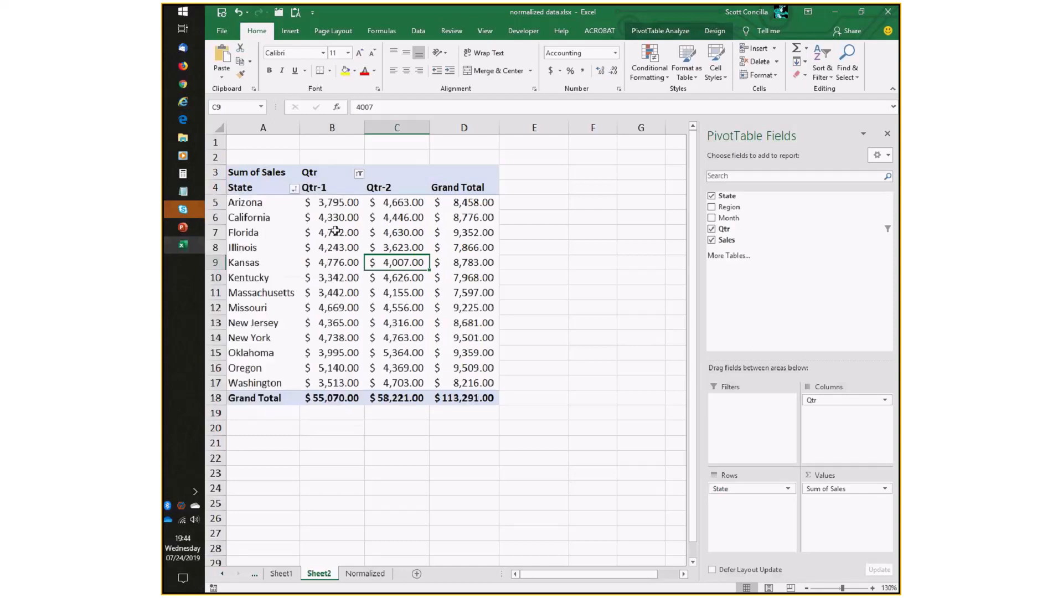
{"action": "left_click", "coordinate": [359, 173]}
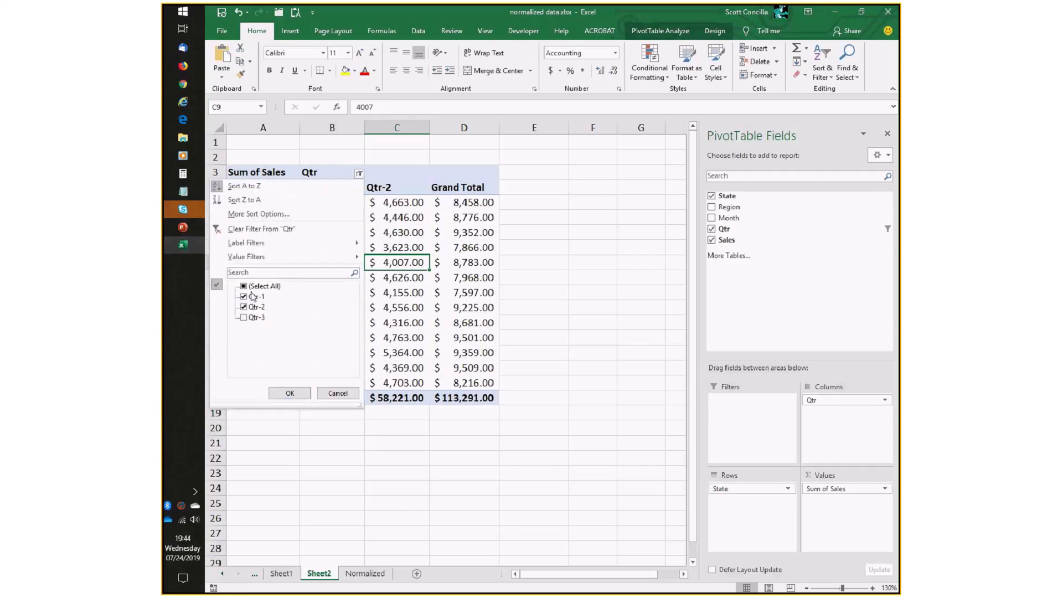
{"action": "left_click", "coordinate": [275, 396]}
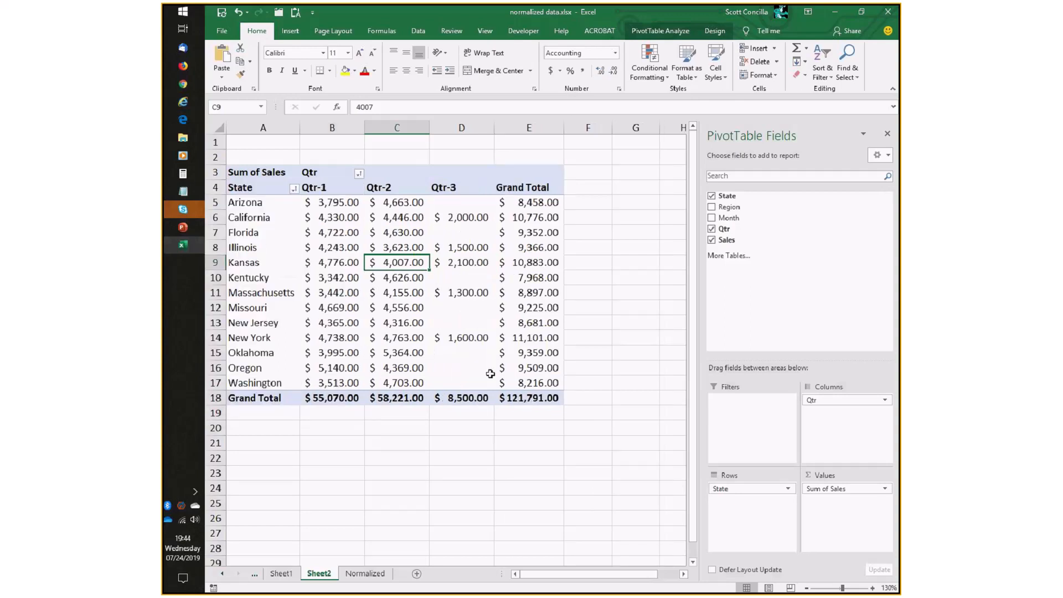
Add the Region field to the PivotTable rows and place it above State.
{"action": "mouse_move", "coordinate": [507, 352]}
{"action": "mouse_move", "coordinate": [510, 196]}
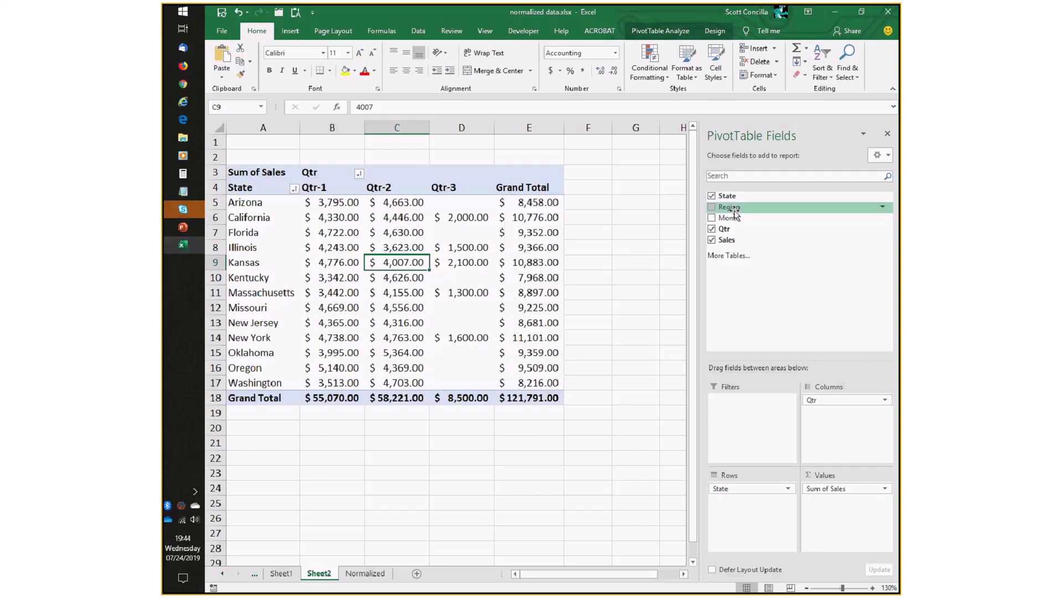
{"action": "left_click_drag", "start_coordinate": [736, 210], "coordinate": [733, 512]}
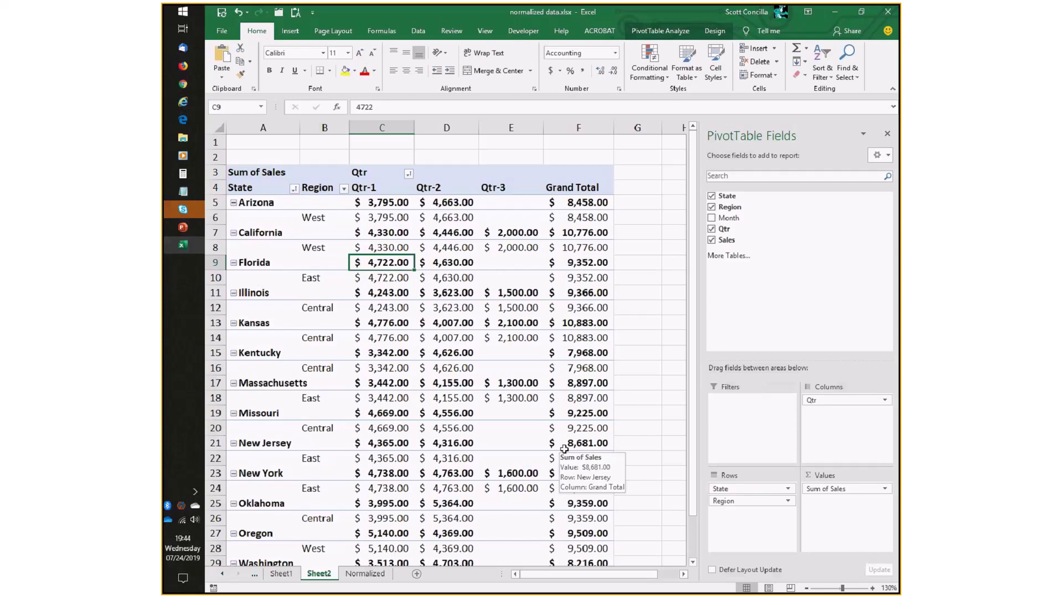
{"action": "left_click", "coordinate": [744, 489]}
{"action": "left_click_drag", "start_coordinate": [745, 490], "coordinate": [748, 522]}
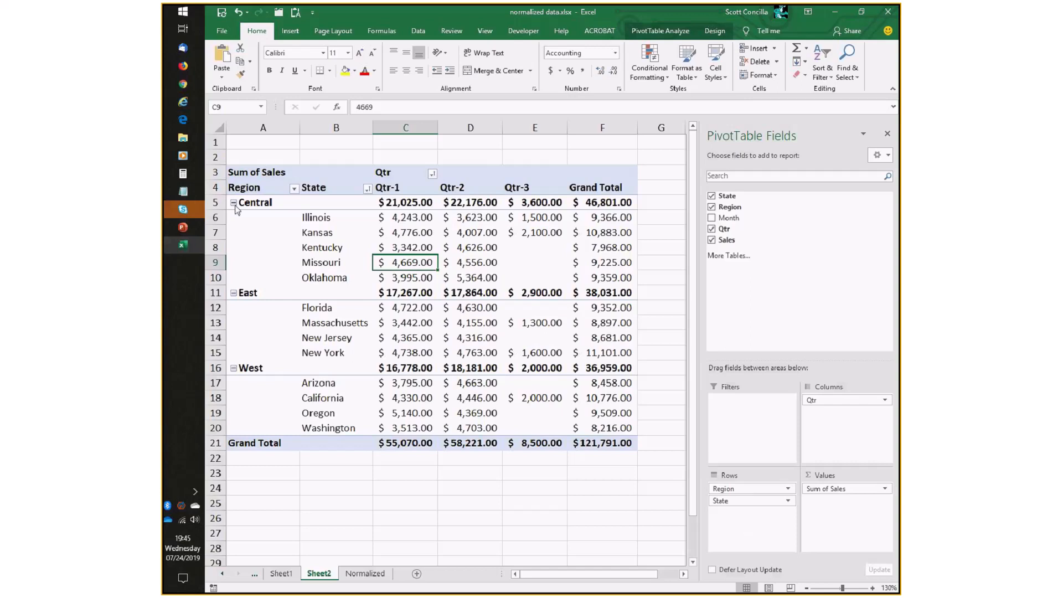
Collapse the West region group in the PivotTable and expand it again.
{"action": "left_click", "coordinate": [254, 203]}
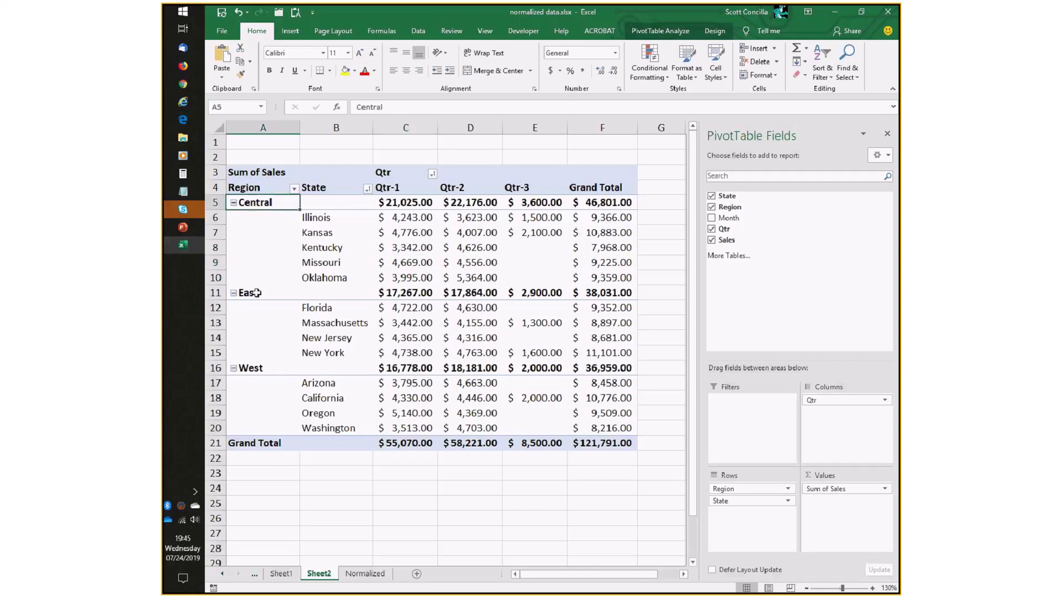
{"action": "left_click", "coordinate": [249, 367]}
{"action": "left_click_drag", "start_coordinate": [332, 382], "coordinate": [349, 429]}
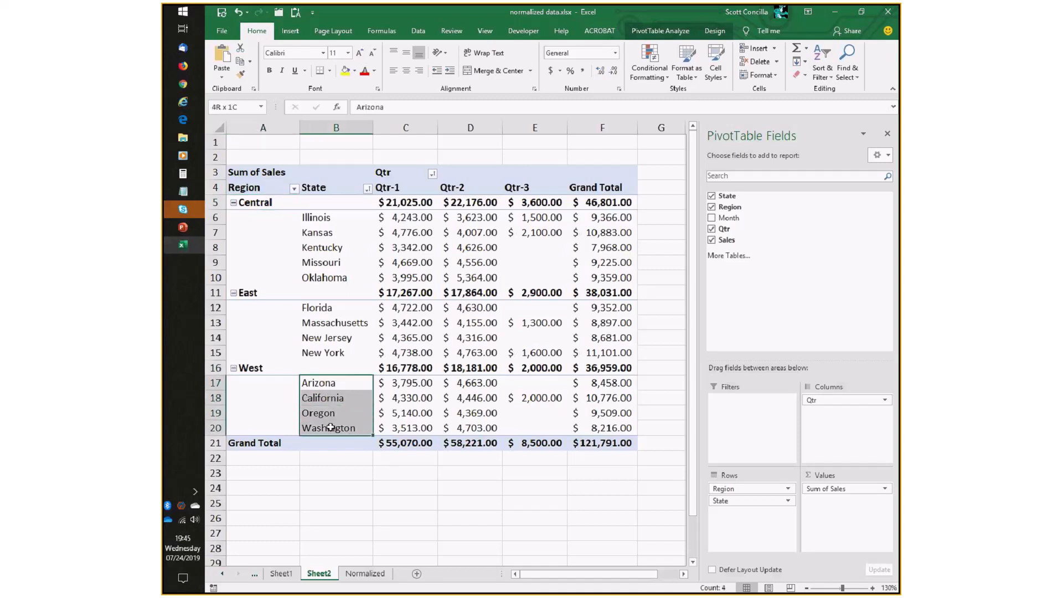
{"action": "double_click", "coordinate": [339, 369]}
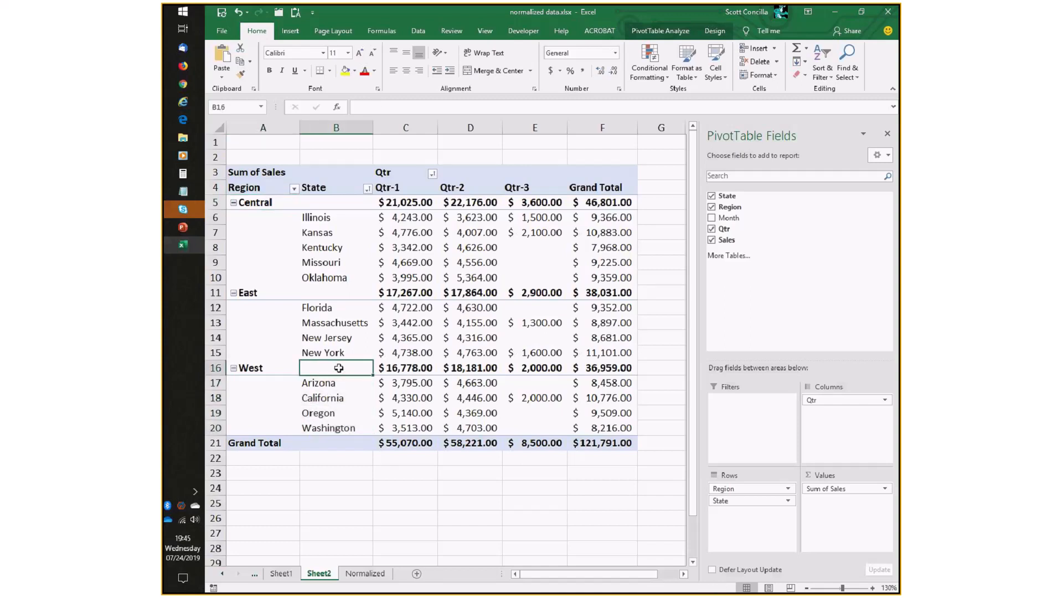
{"action": "left_click", "coordinate": [234, 368]}
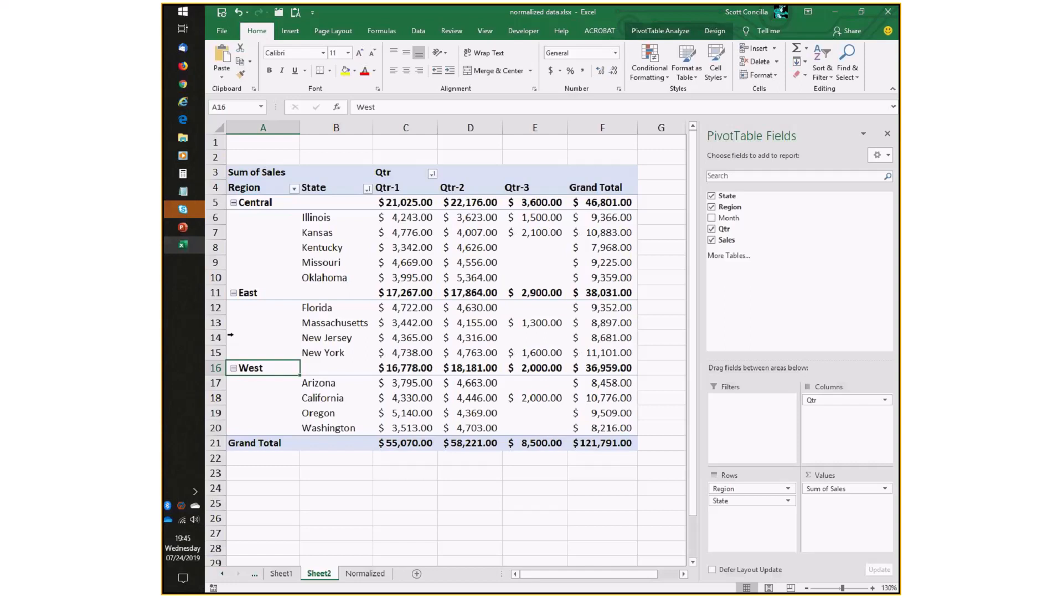
Switch the PivotTable report layout to Tabular Form, then back to Outline Form.
{"action": "left_click", "coordinate": [243, 296]}
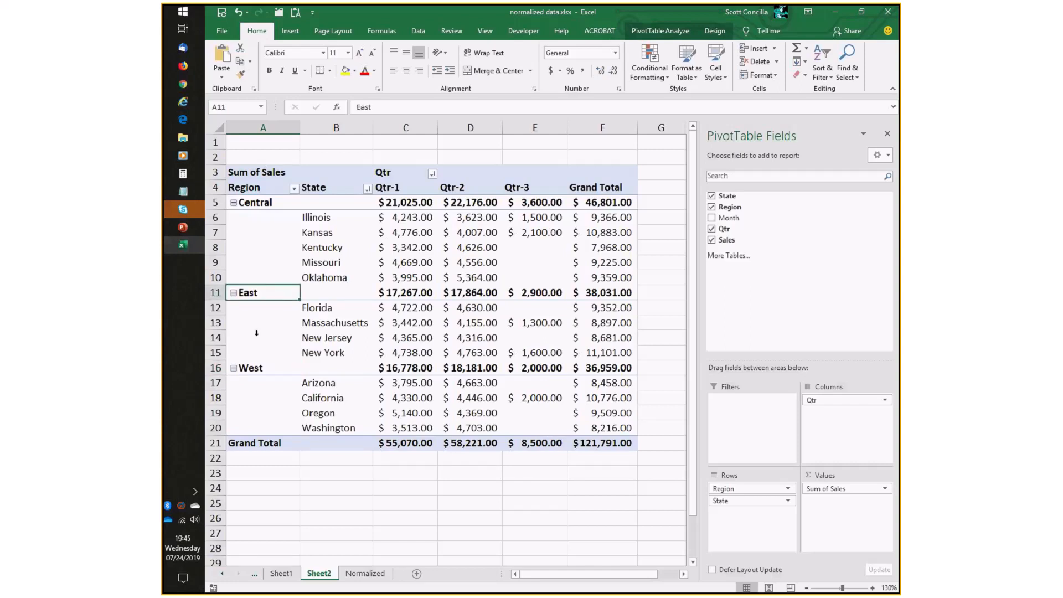
{"action": "left_click", "coordinate": [263, 202]}
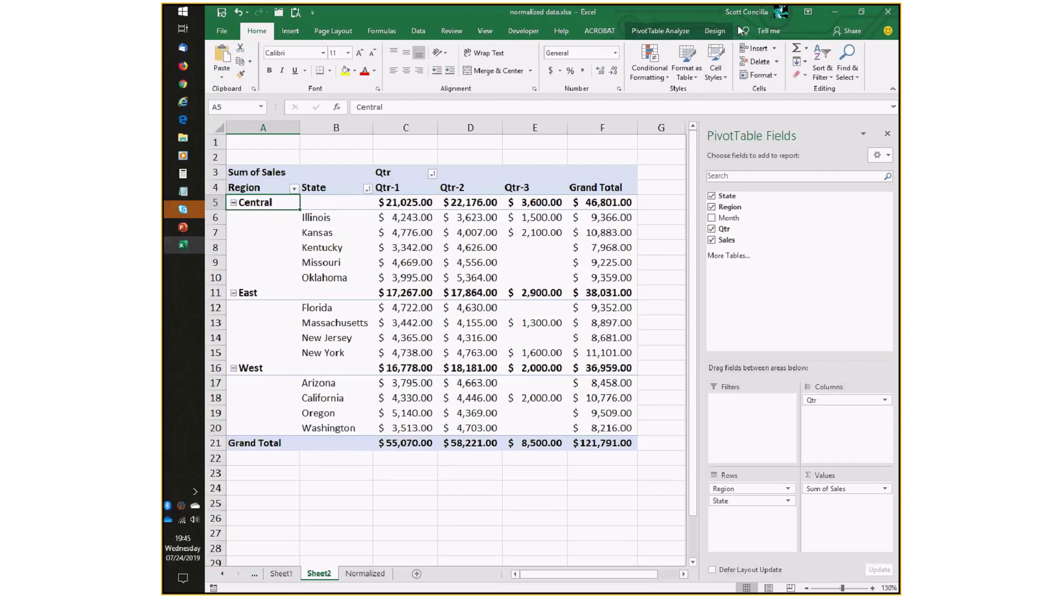
{"action": "left_click", "coordinate": [720, 32]}
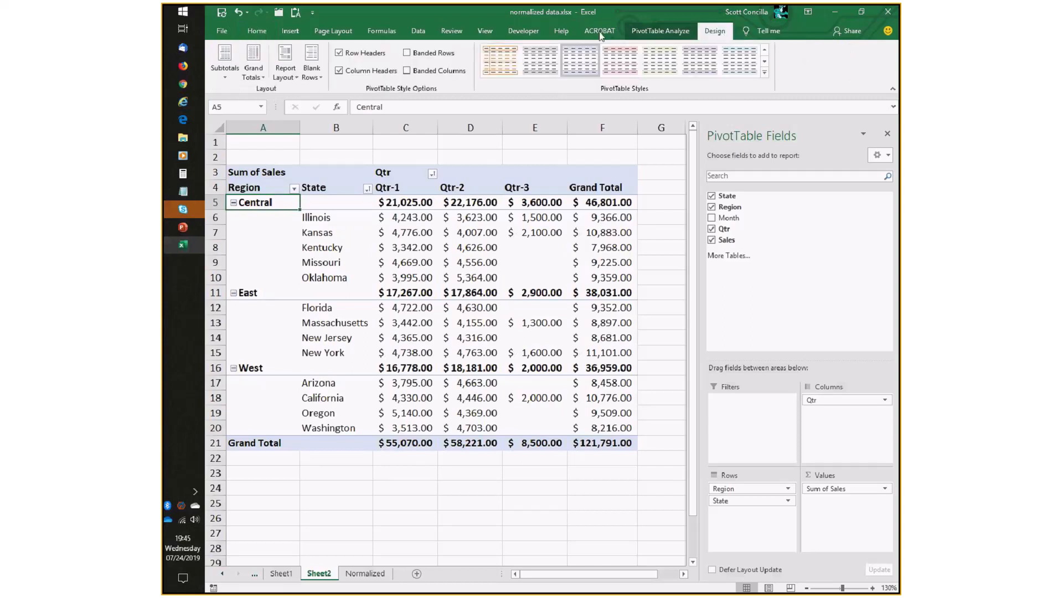
{"action": "left_click", "coordinate": [284, 75]}
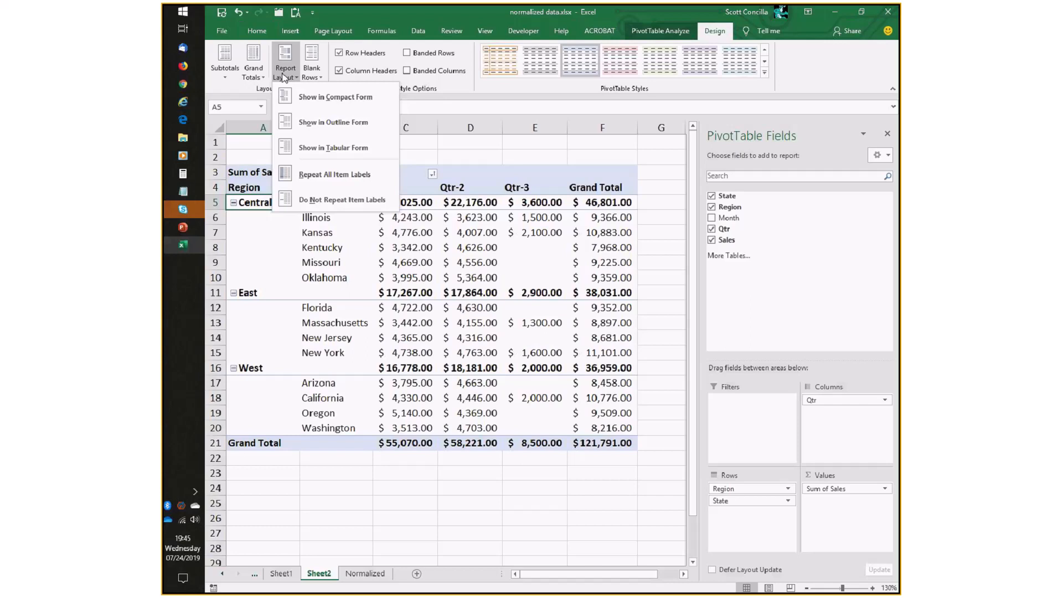
{"action": "left_click", "coordinate": [364, 149]}
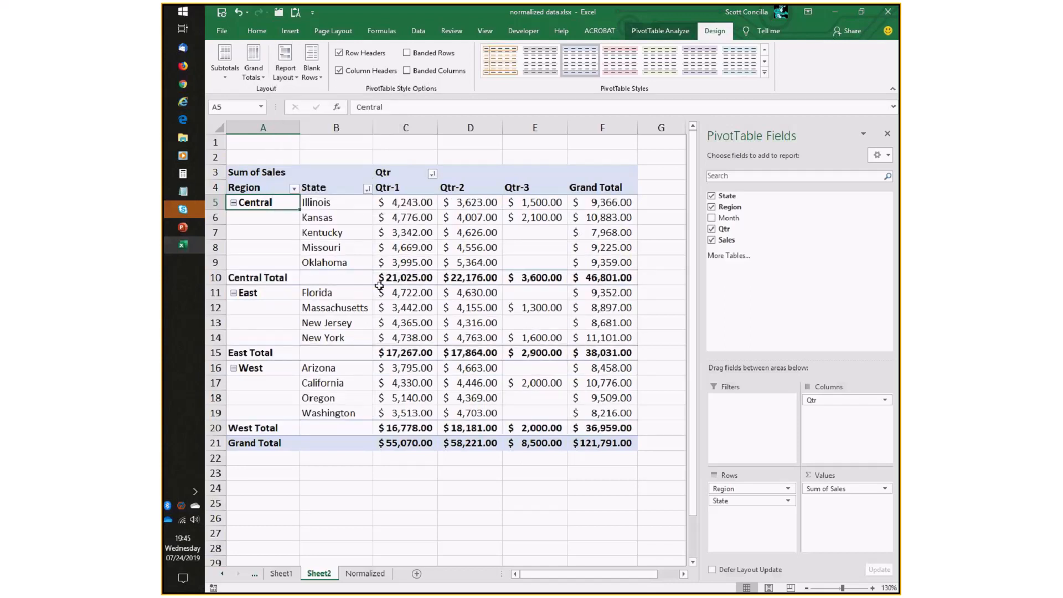
{"action": "left_click", "coordinate": [294, 73]}
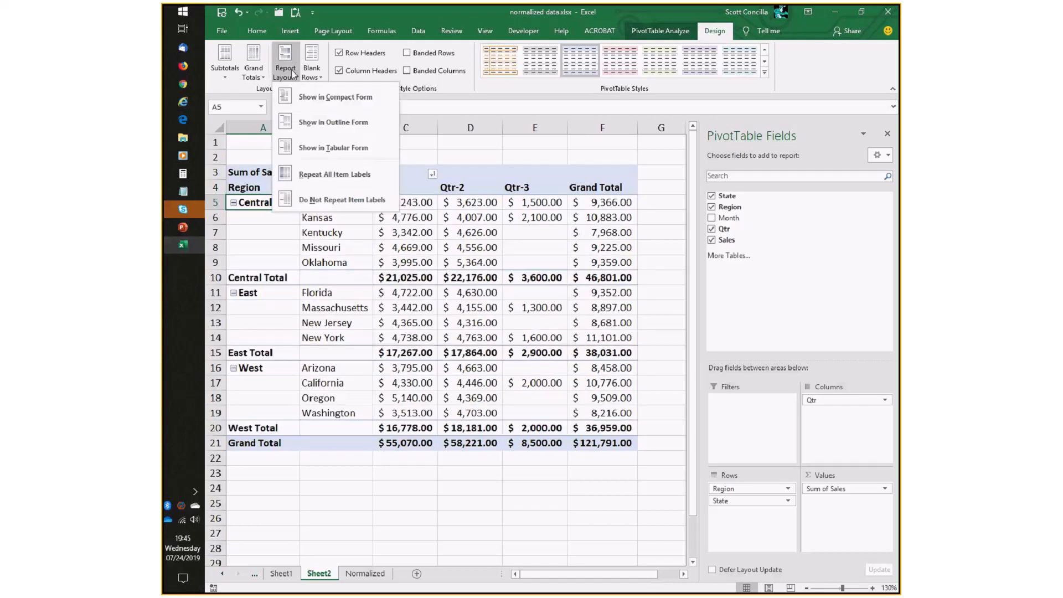
{"action": "left_click", "coordinate": [304, 123]}
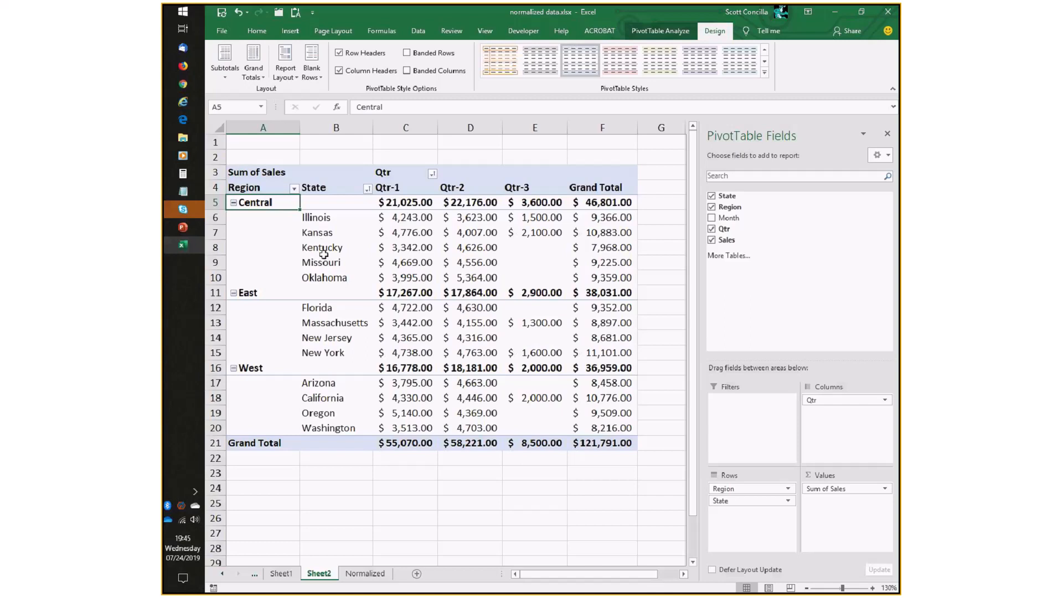
Show the PivotTable in Tabular Form once more, then return it to Outline Form.
{"action": "left_click", "coordinate": [288, 73]}
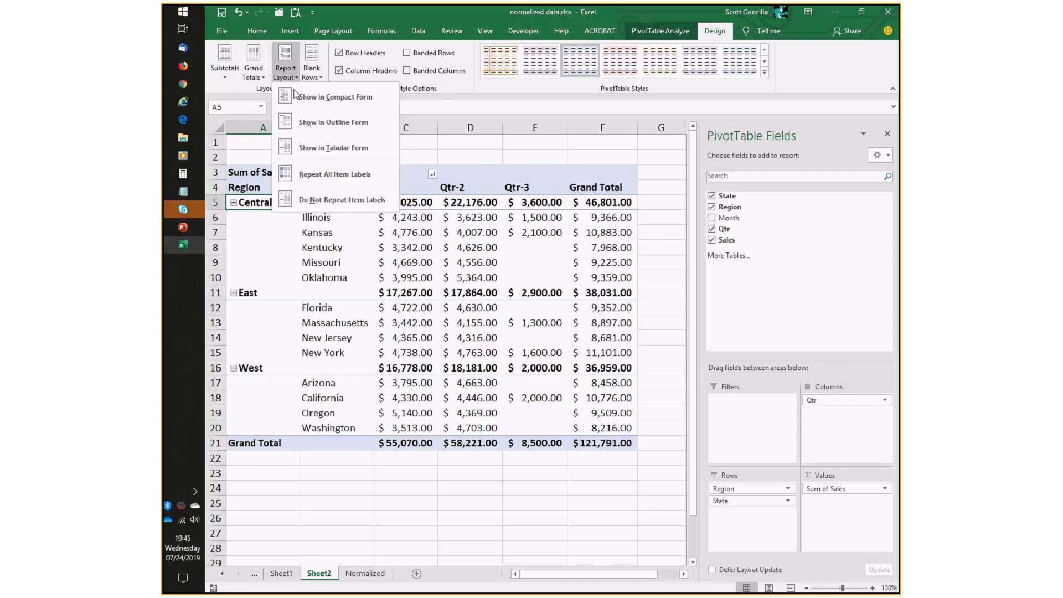
{"action": "left_click", "coordinate": [311, 154]}
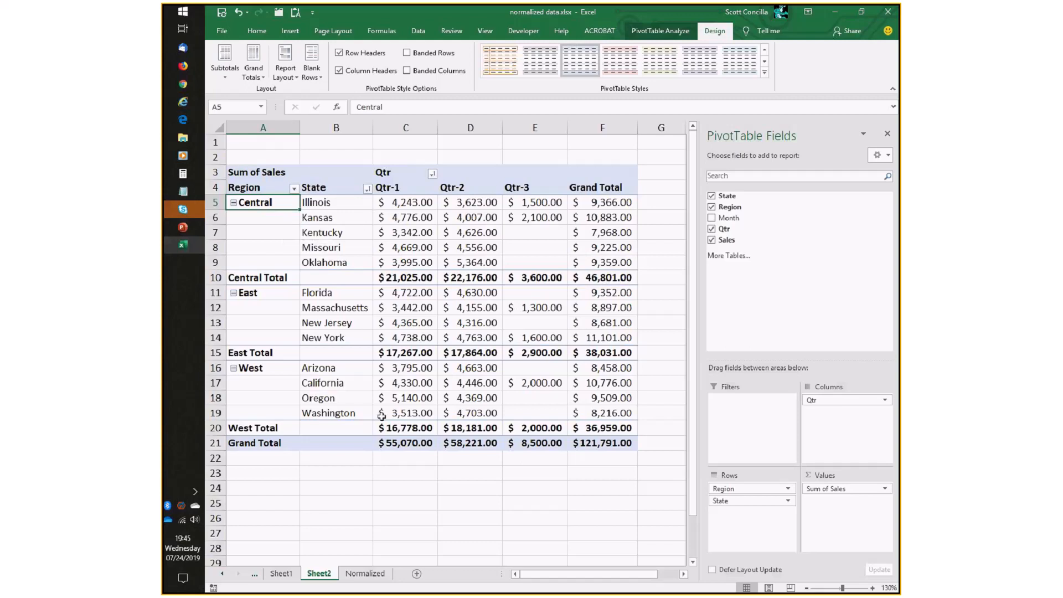
{"action": "mouse_move", "coordinate": [381, 415]}
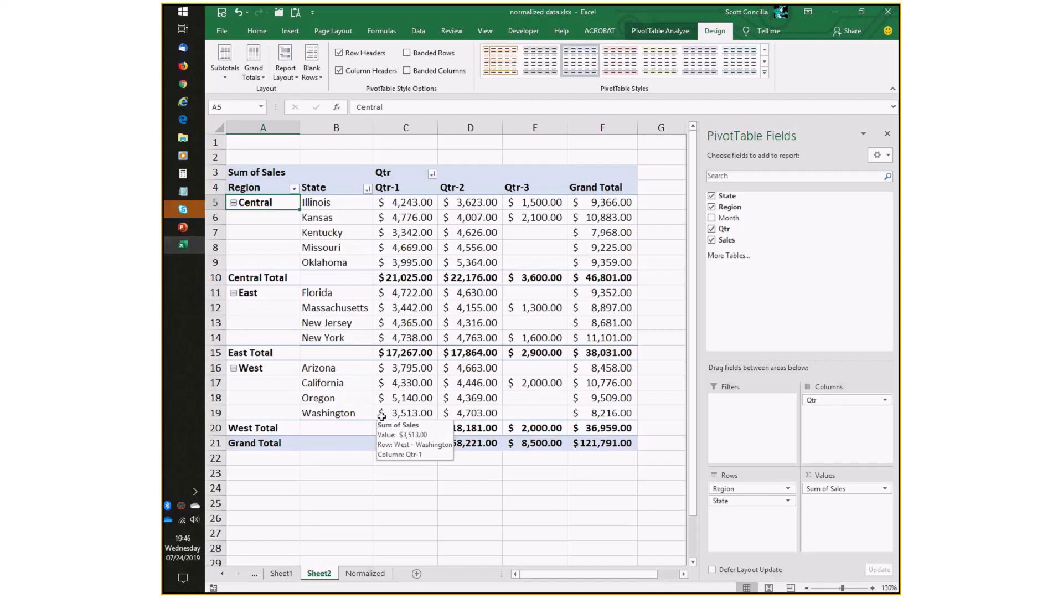
{"action": "left_click", "coordinate": [285, 63]}
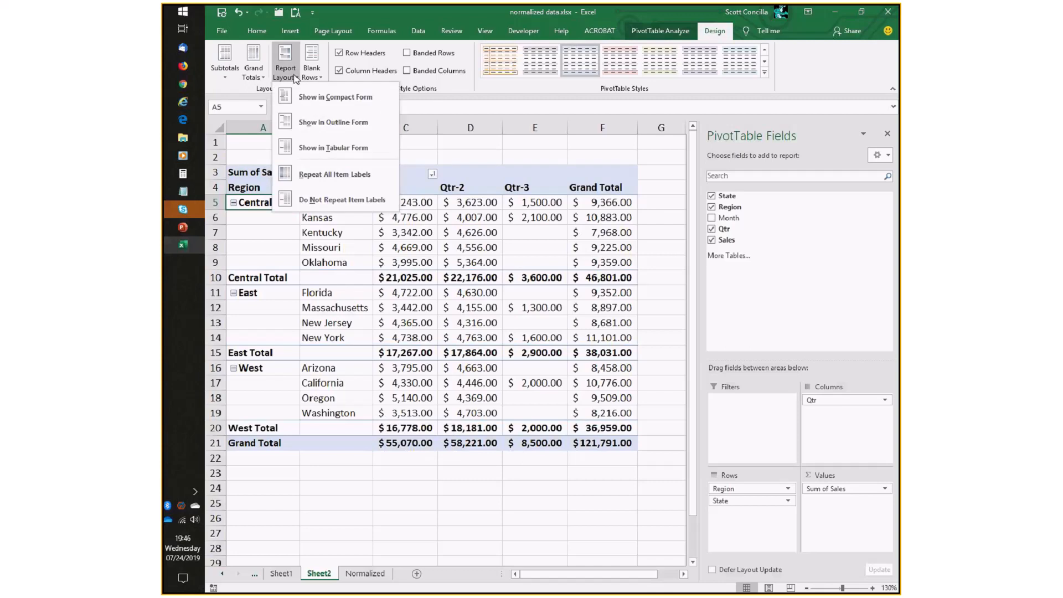
{"action": "left_click", "coordinate": [314, 122]}
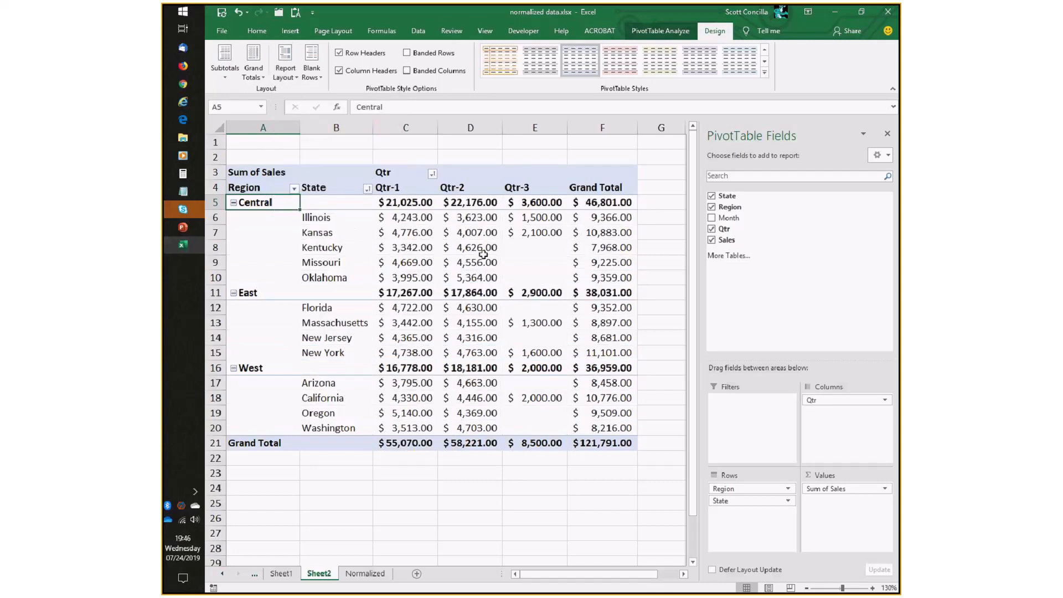
{"action": "left_click", "coordinate": [471, 223]}
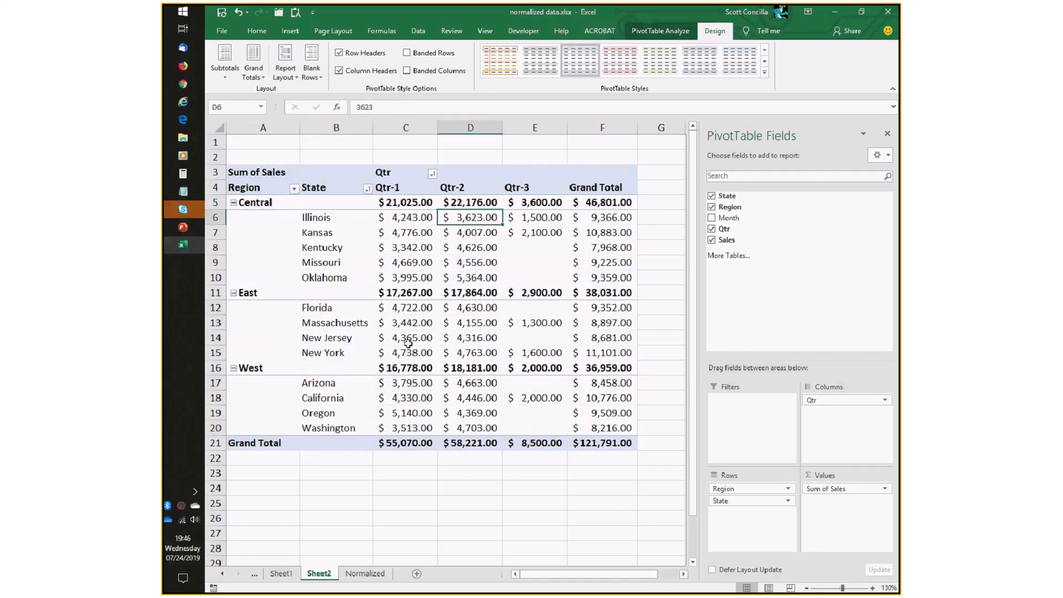
{"action": "mouse_move", "coordinate": [407, 344]}
Remove the Region field from the PivotTable rows and add it back above State.
{"action": "left_click", "coordinate": [286, 61]}
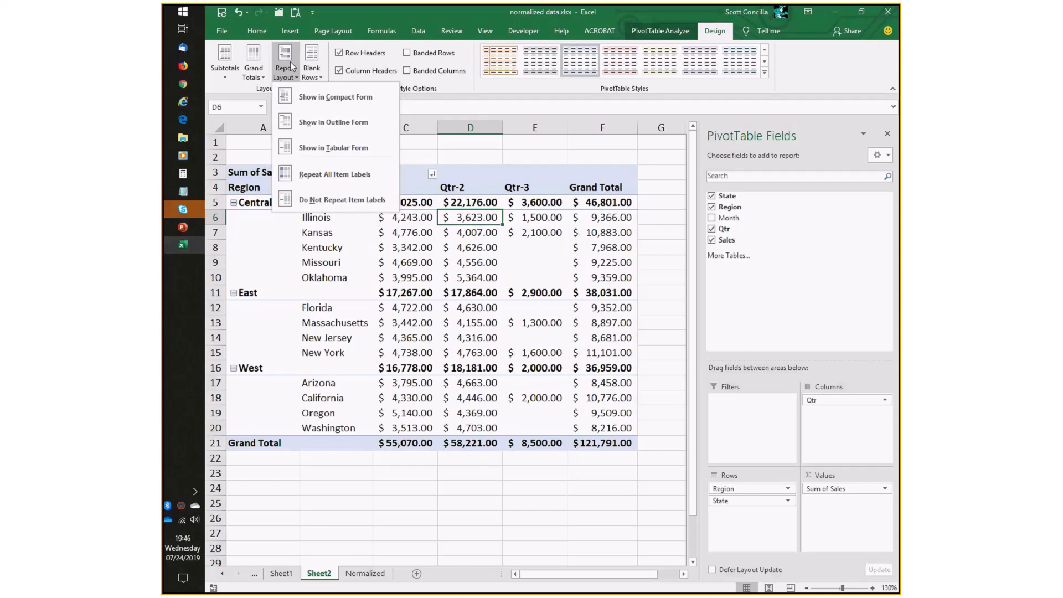
{"action": "left_click", "coordinate": [291, 67]}
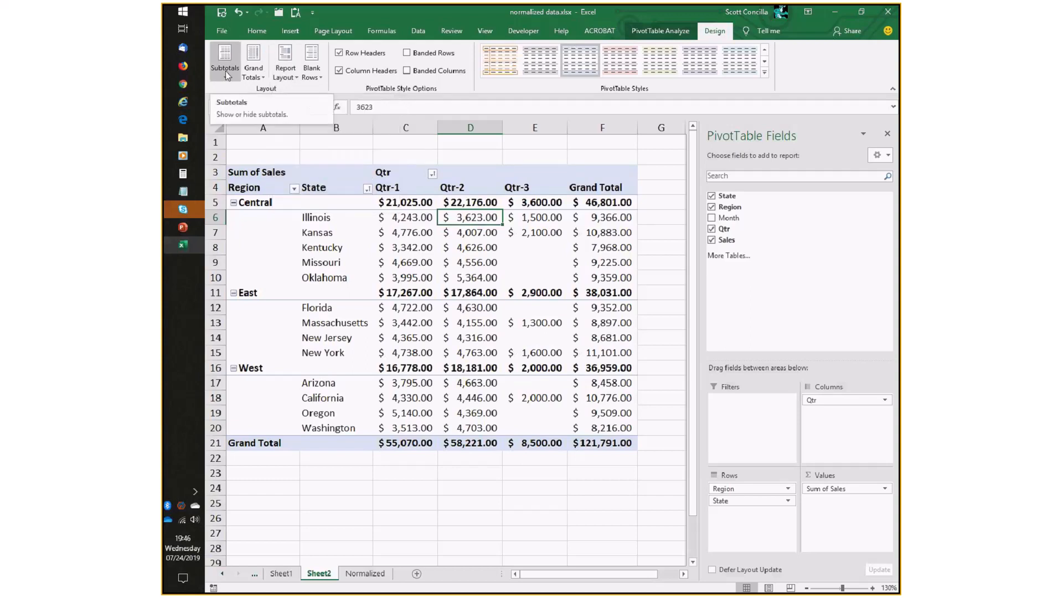
{"action": "left_click", "coordinate": [227, 62]}
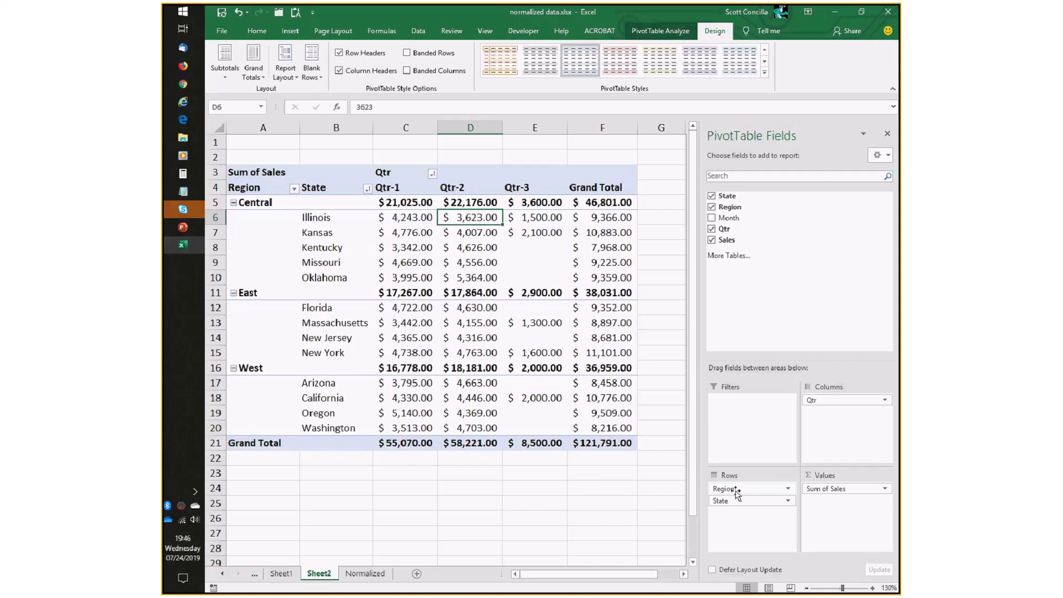
{"action": "left_click_drag", "start_coordinate": [736, 494], "coordinate": [523, 373]}
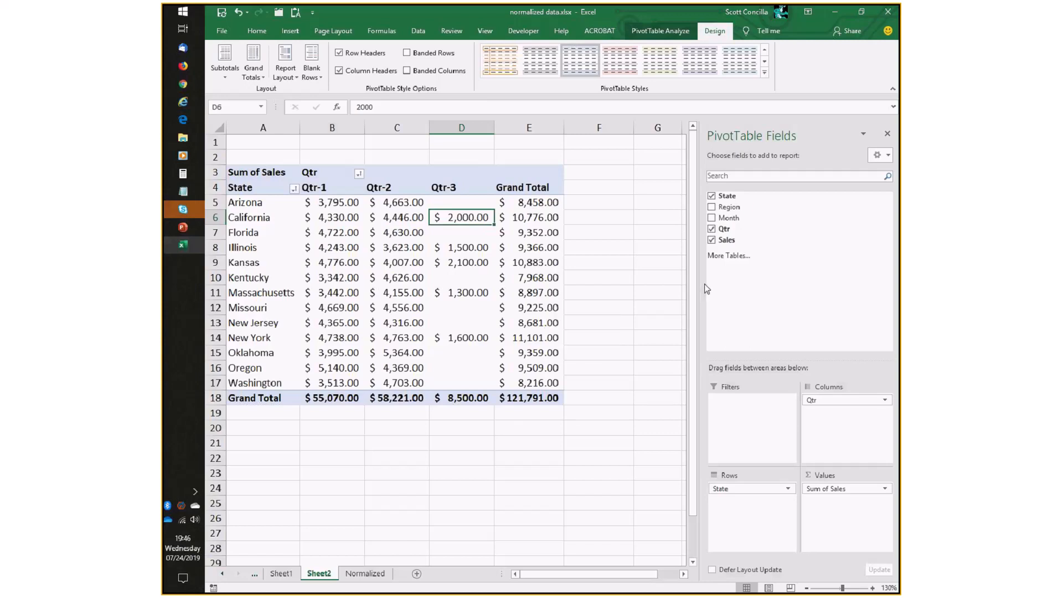
{"action": "left_click_drag", "start_coordinate": [728, 206], "coordinate": [753, 471]}
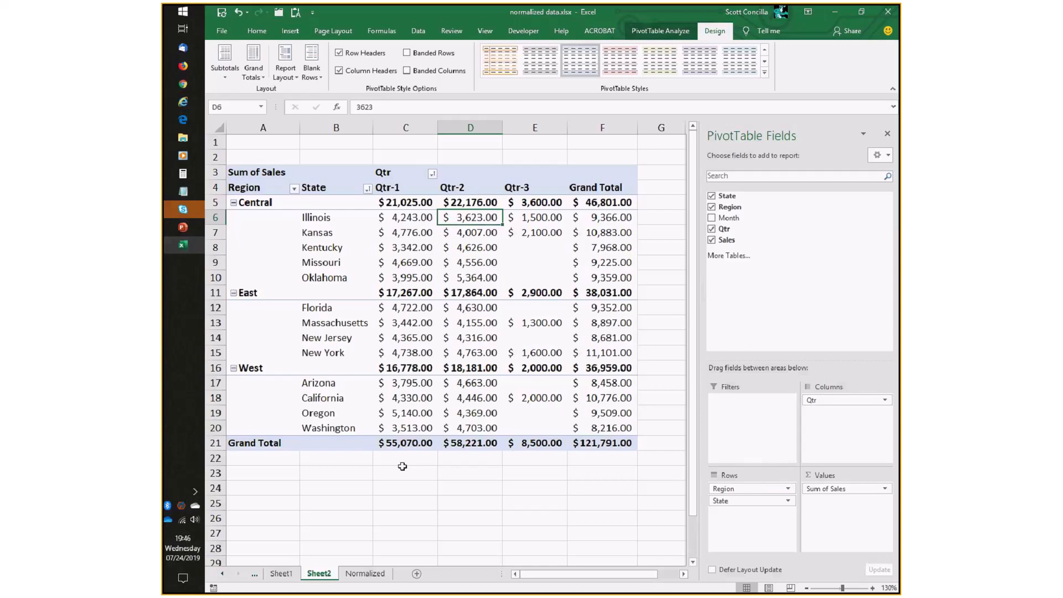
Turn off the PivotTable subtotals, then show all subtotals at the bottom of each group.
{"action": "left_click", "coordinate": [225, 72]}
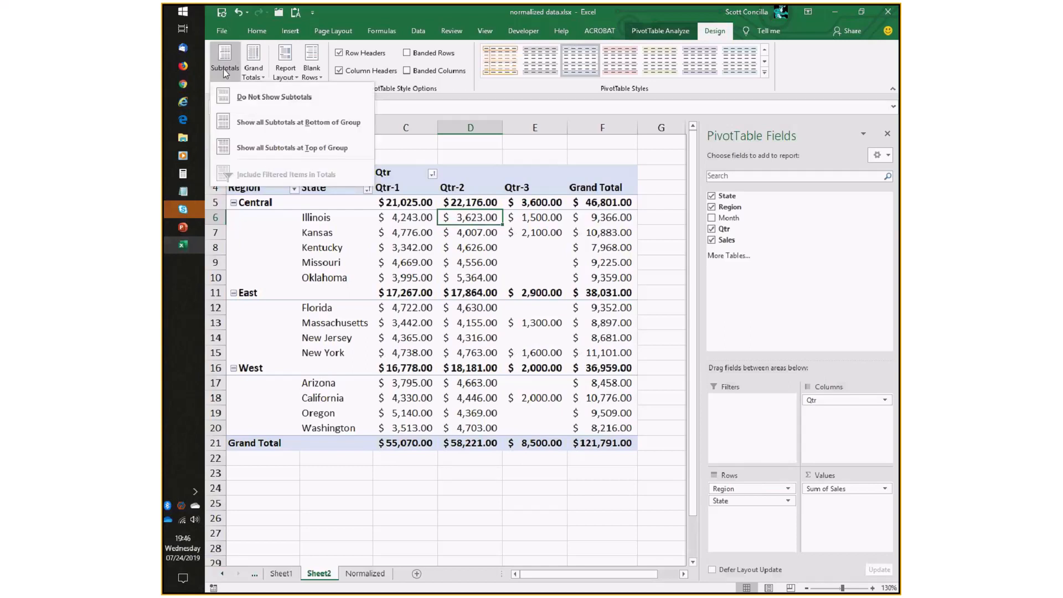
{"action": "left_click", "coordinate": [251, 100]}
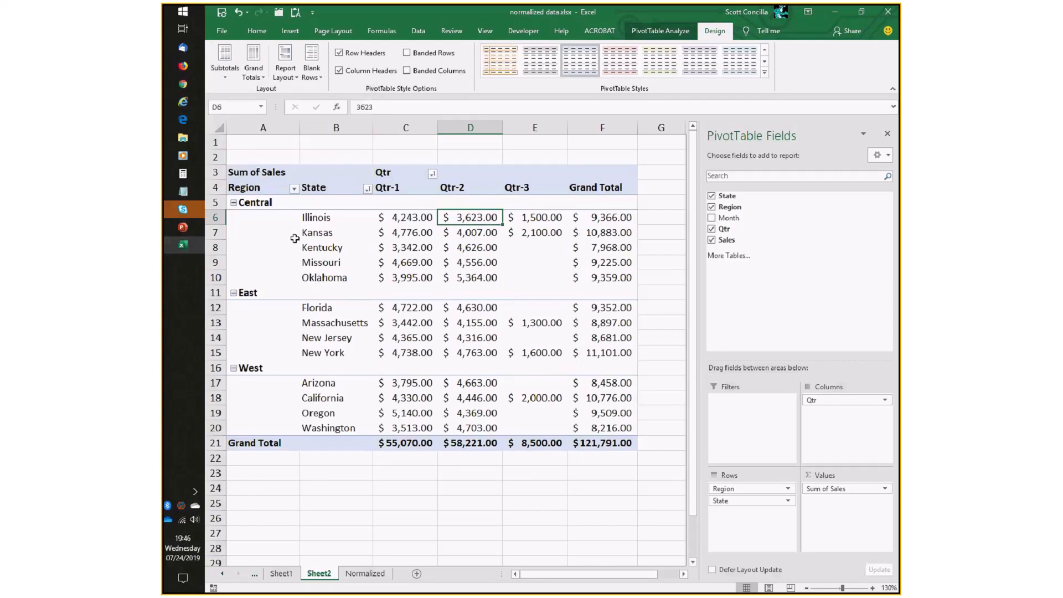
{"action": "left_click", "coordinate": [233, 67]}
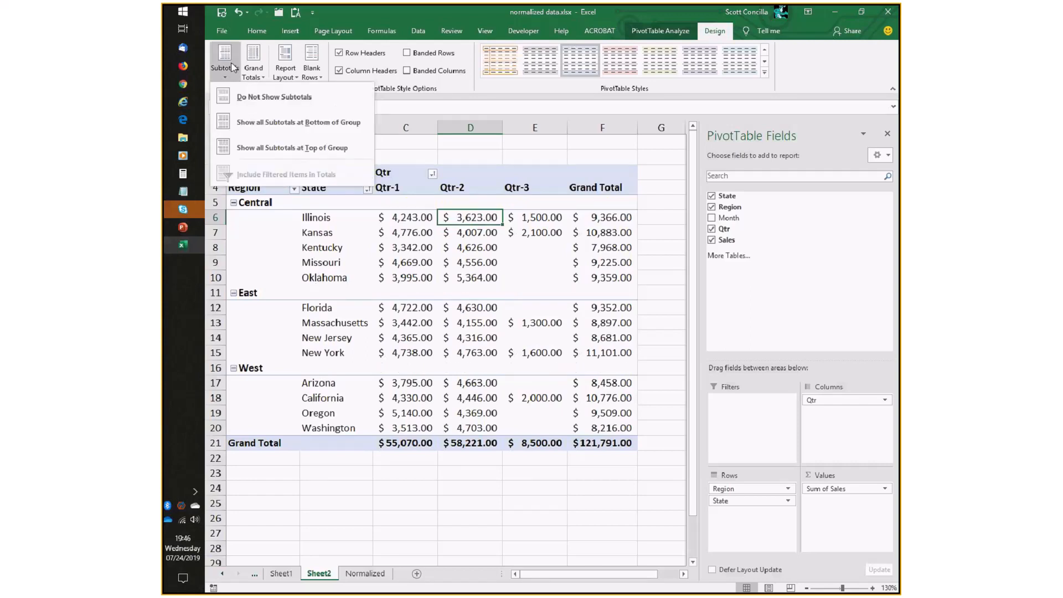
{"action": "left_click", "coordinate": [289, 121]}
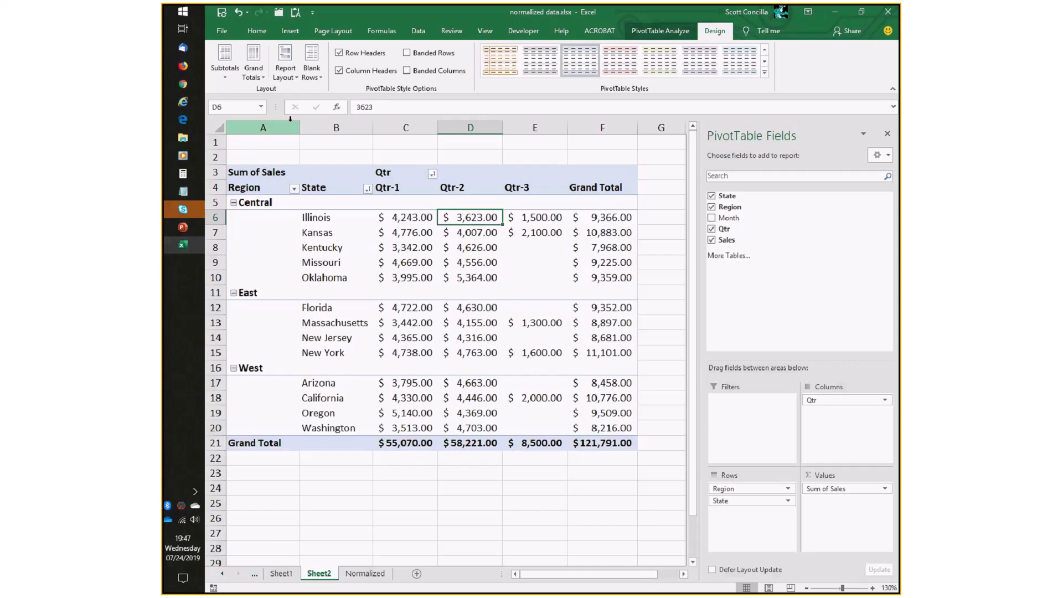
Move the subtotals to the top of each region group, then back to the bottom.
{"action": "left_click", "coordinate": [224, 61]}
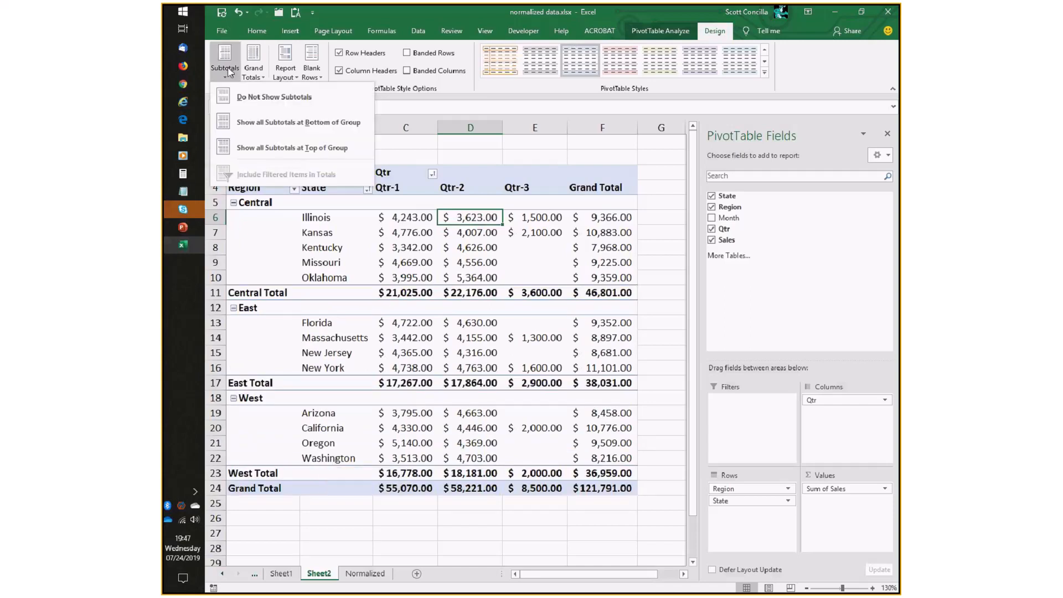
{"action": "left_click", "coordinate": [228, 145]}
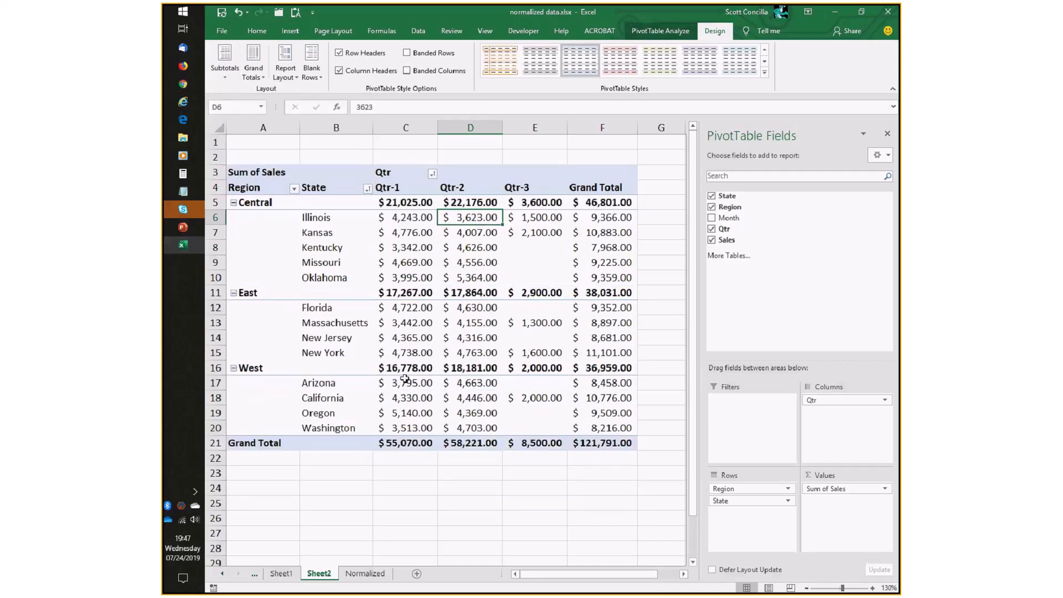
{"action": "mouse_move", "coordinate": [405, 378]}
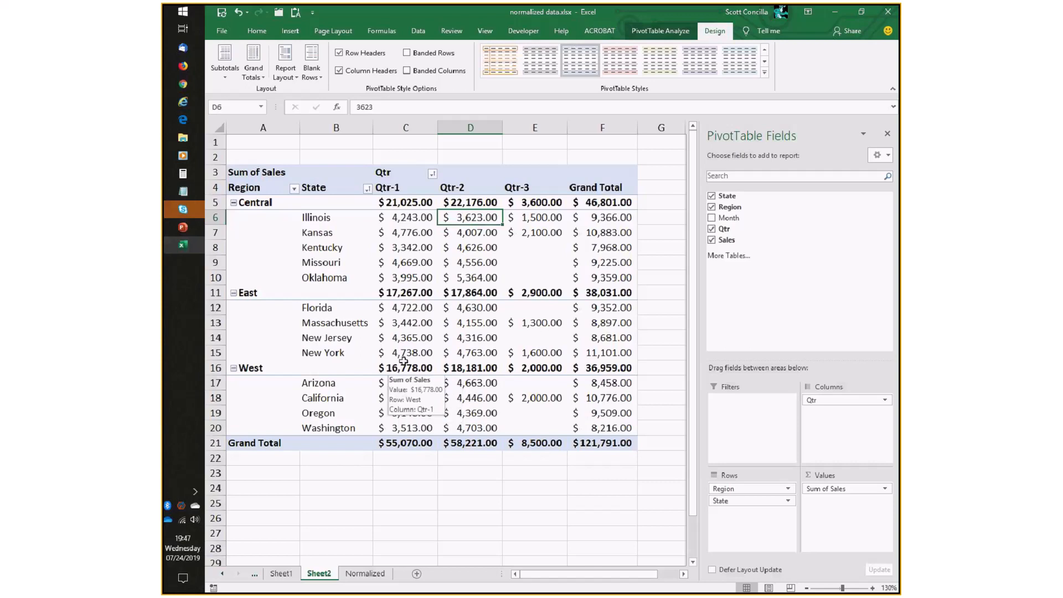
{"action": "left_click", "coordinate": [240, 74]}
{"action": "left_click", "coordinate": [264, 120]}
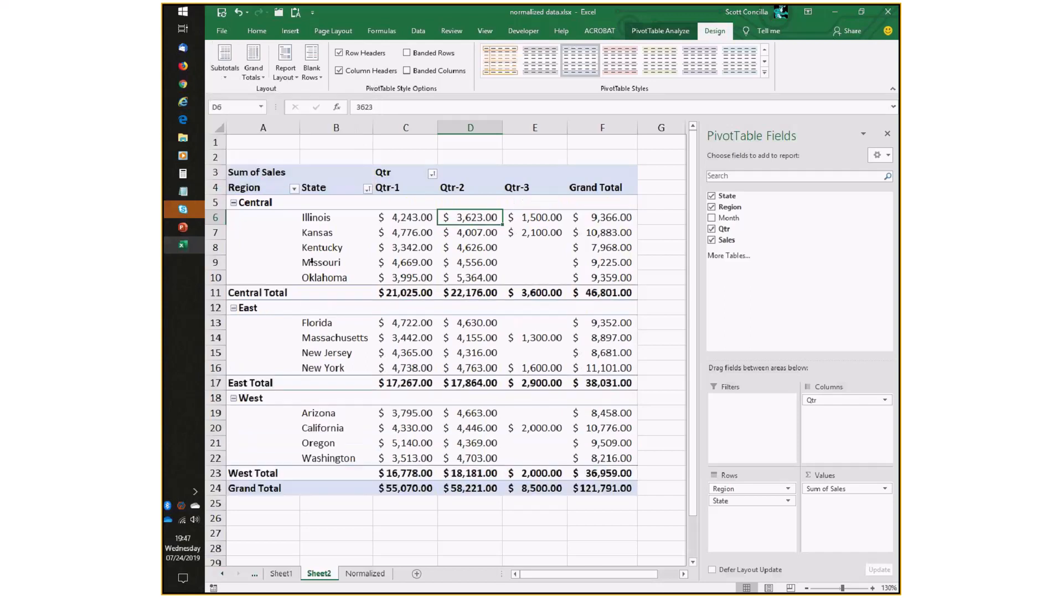
Examine the Grand Total row and Grand Total column cells of the PivotTable.
{"action": "mouse_move", "coordinate": [392, 413]}
{"action": "left_click", "coordinate": [257, 70]}
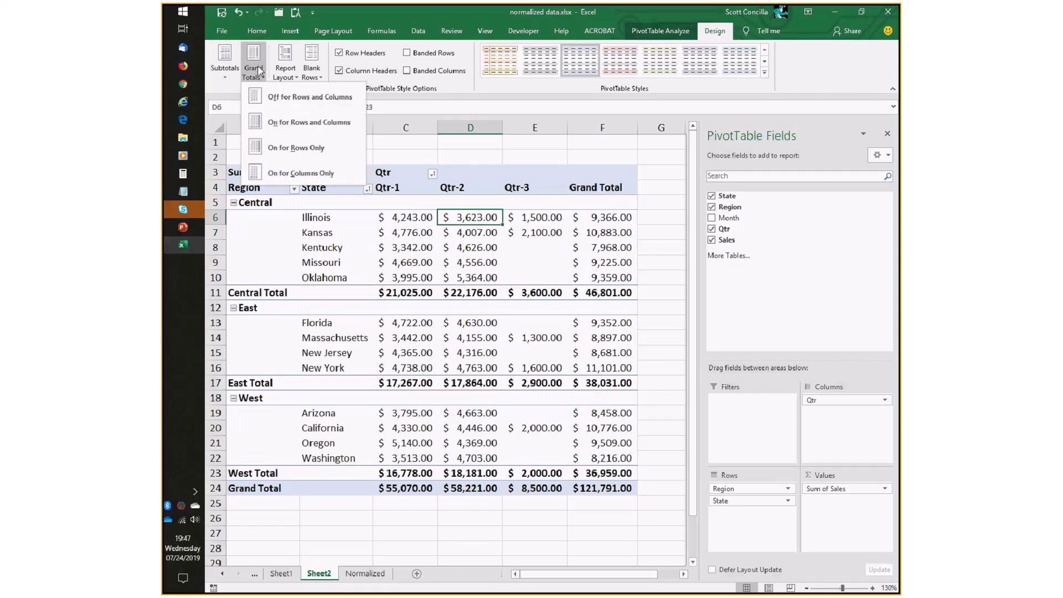
{"action": "left_click", "coordinate": [443, 260]}
{"action": "left_click", "coordinate": [609, 217]}
{"action": "left_click_drag", "start_coordinate": [617, 275], "coordinate": [624, 474]}
{"action": "left_click_drag", "start_coordinate": [399, 487], "coordinate": [556, 491]}
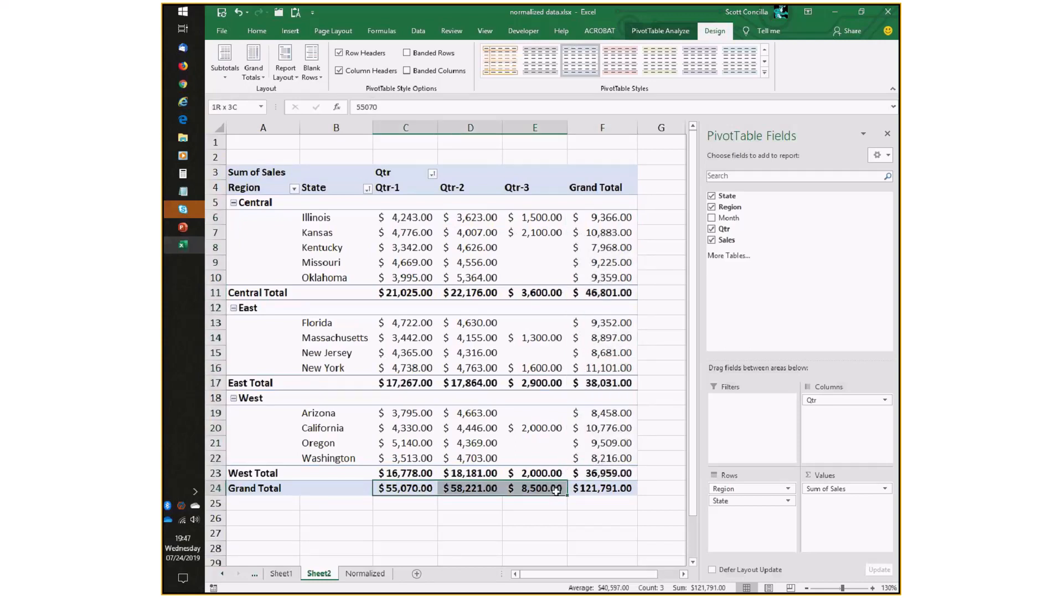
{"action": "left_click", "coordinate": [575, 489]}
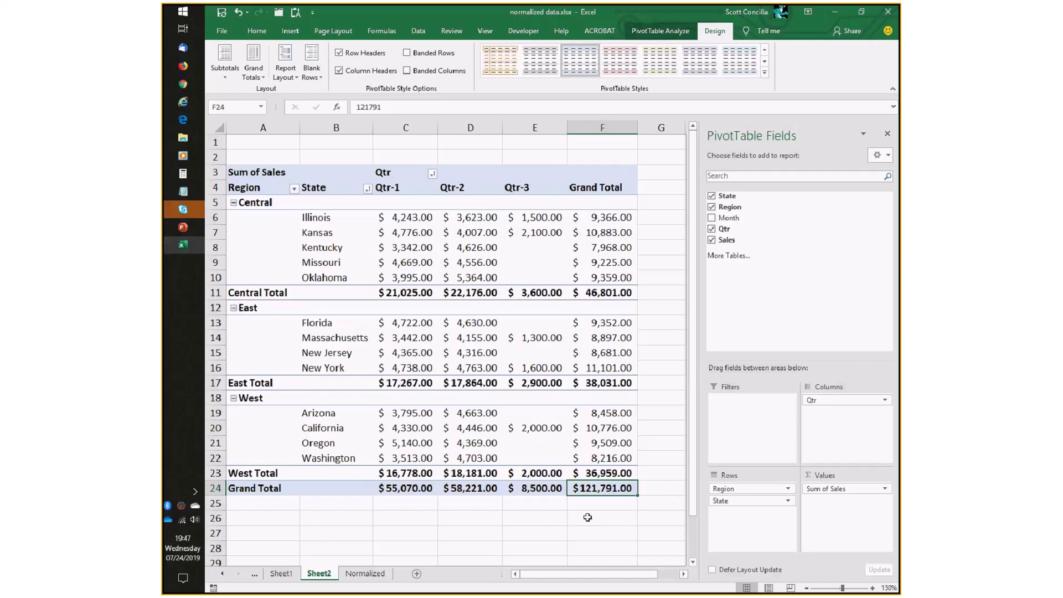
Turn grand totals off for rows and columns, then back on for both.
{"action": "left_click", "coordinate": [250, 77]}
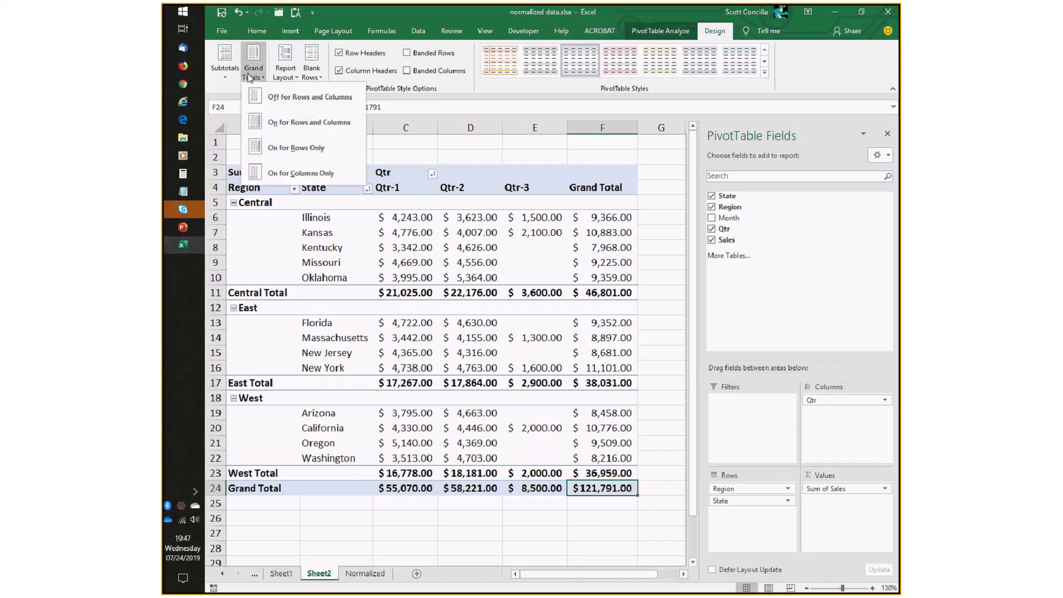
{"action": "left_click", "coordinate": [265, 101]}
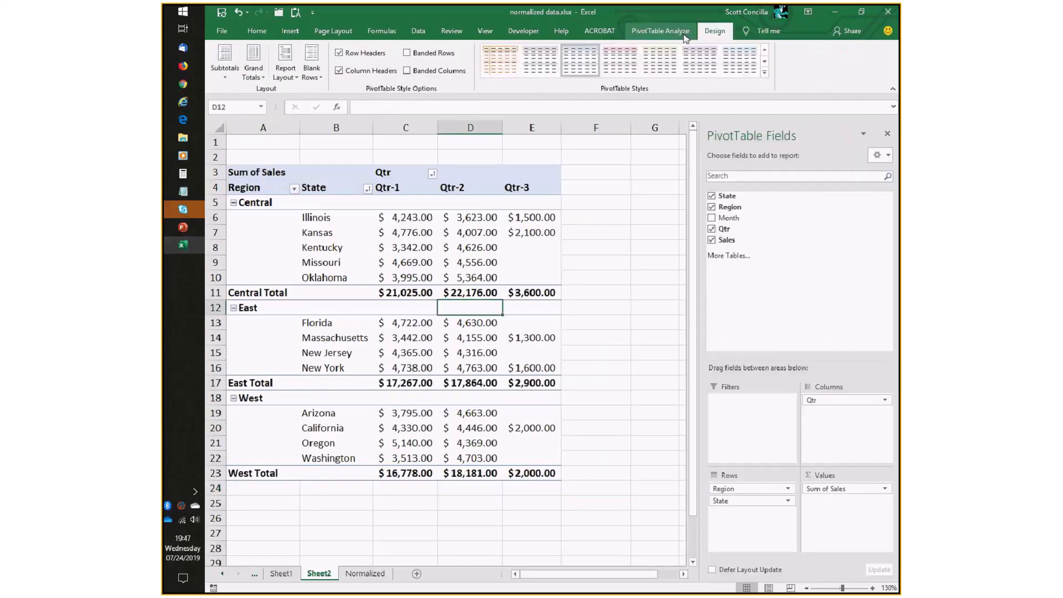
{"action": "left_click", "coordinate": [233, 71]}
{"action": "left_click", "coordinate": [253, 70]}
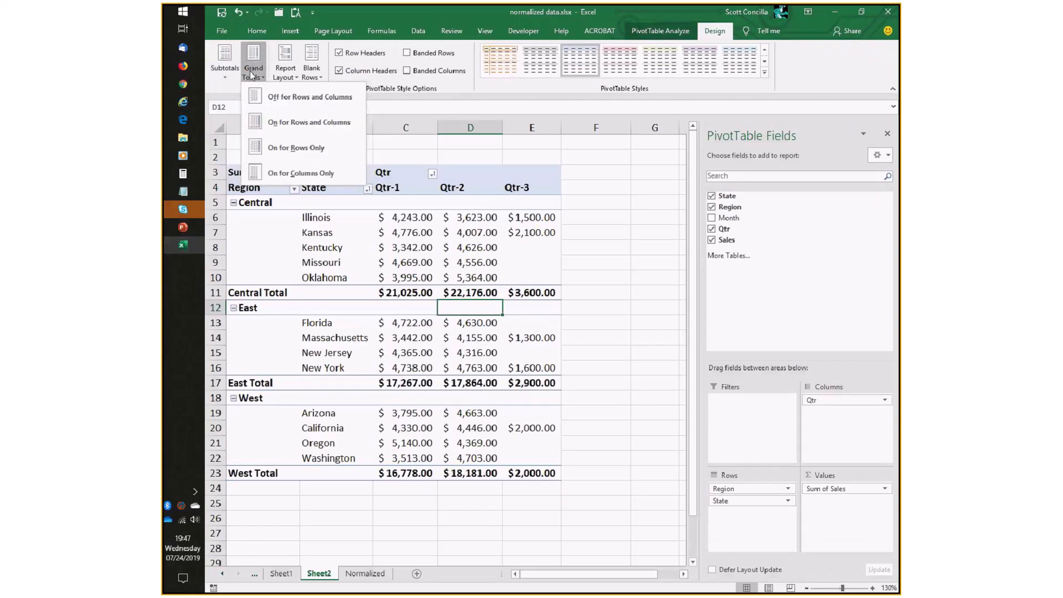
{"action": "left_click", "coordinate": [301, 122]}
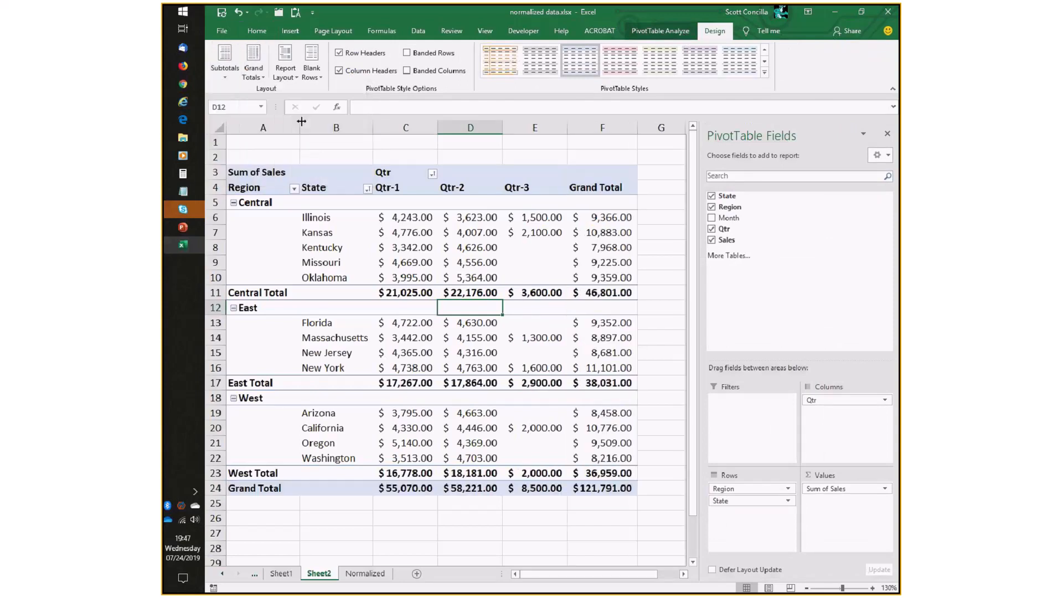
Show grand totals for columns only, then turn them back on for rows and columns.
{"action": "left_click", "coordinate": [256, 72]}
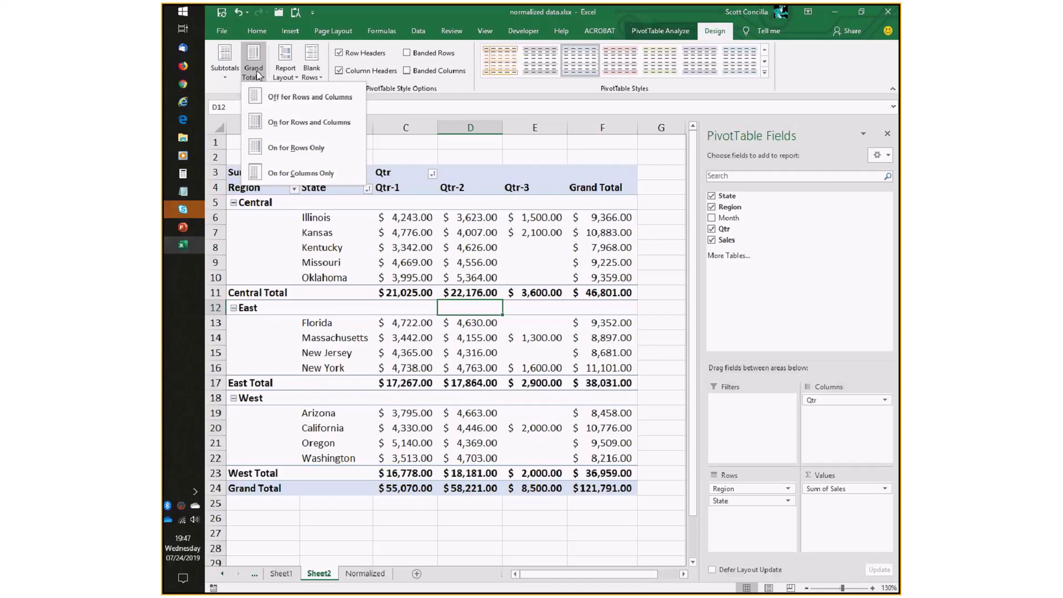
{"action": "left_click", "coordinate": [300, 173]}
{"action": "left_click", "coordinate": [253, 71]}
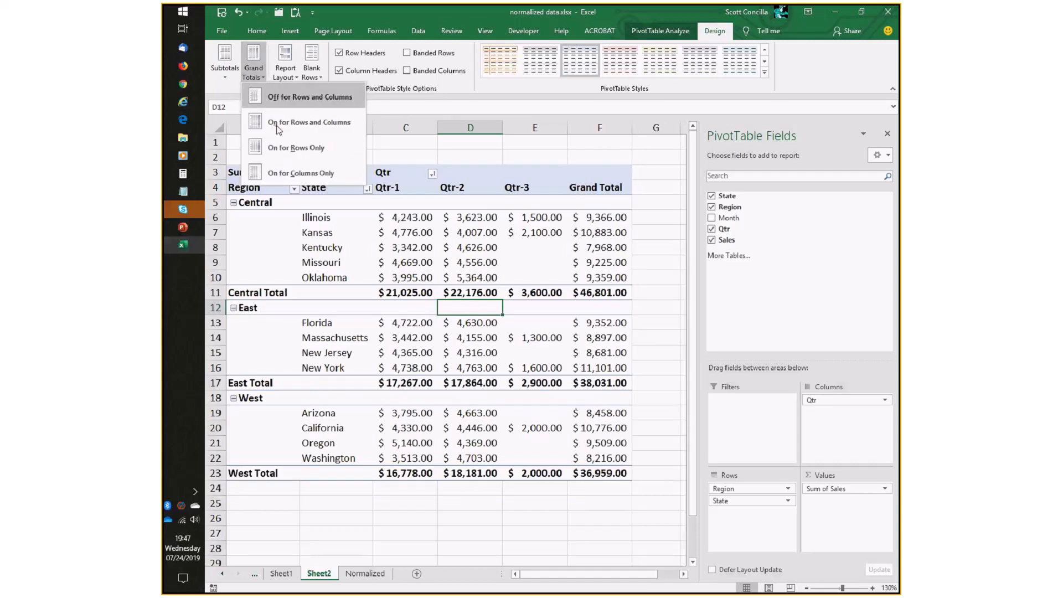
{"action": "left_click", "coordinate": [279, 125]}
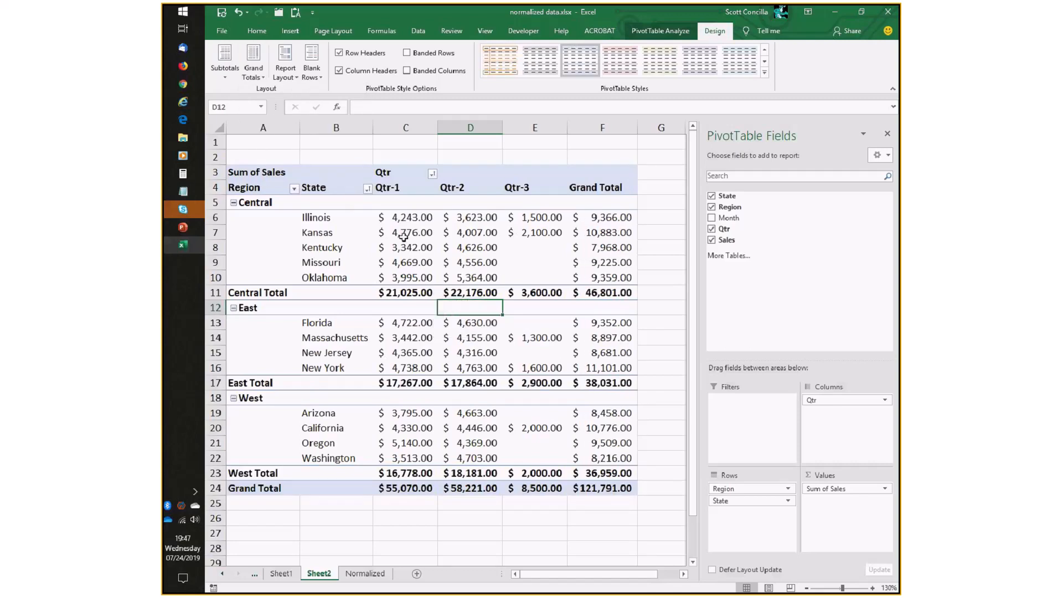
Set the report layout to repeat all item labels, then switch it to not repeat item labels.
{"action": "left_click", "coordinate": [286, 72]}
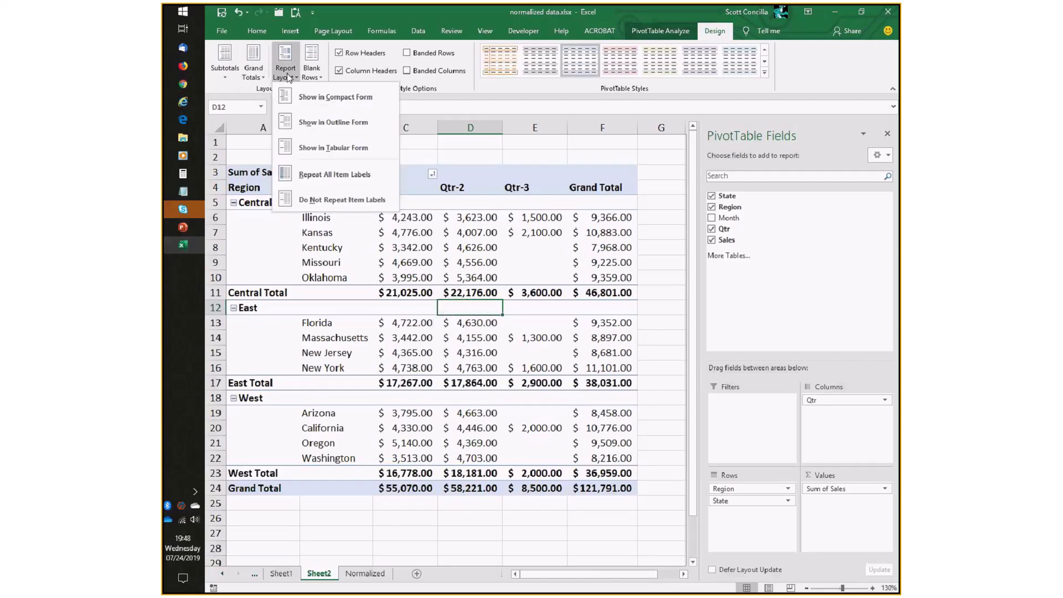
{"action": "left_click", "coordinate": [361, 175]}
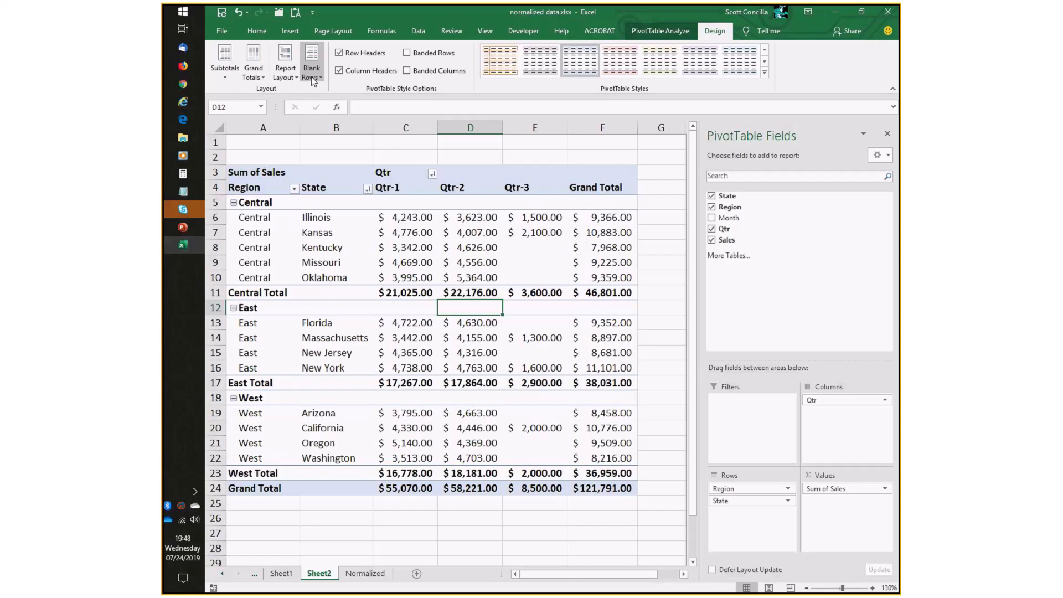
{"action": "left_click", "coordinate": [285, 72]}
{"action": "left_click", "coordinate": [323, 200]}
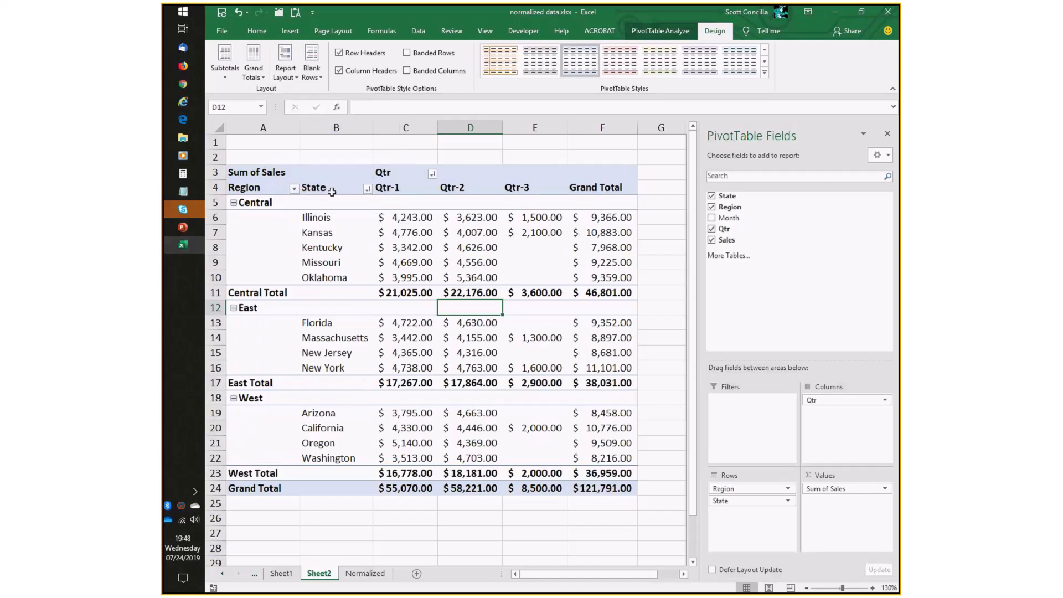
Insert a blank line after each region group in the PivotTable.
{"action": "left_click", "coordinate": [318, 80]}
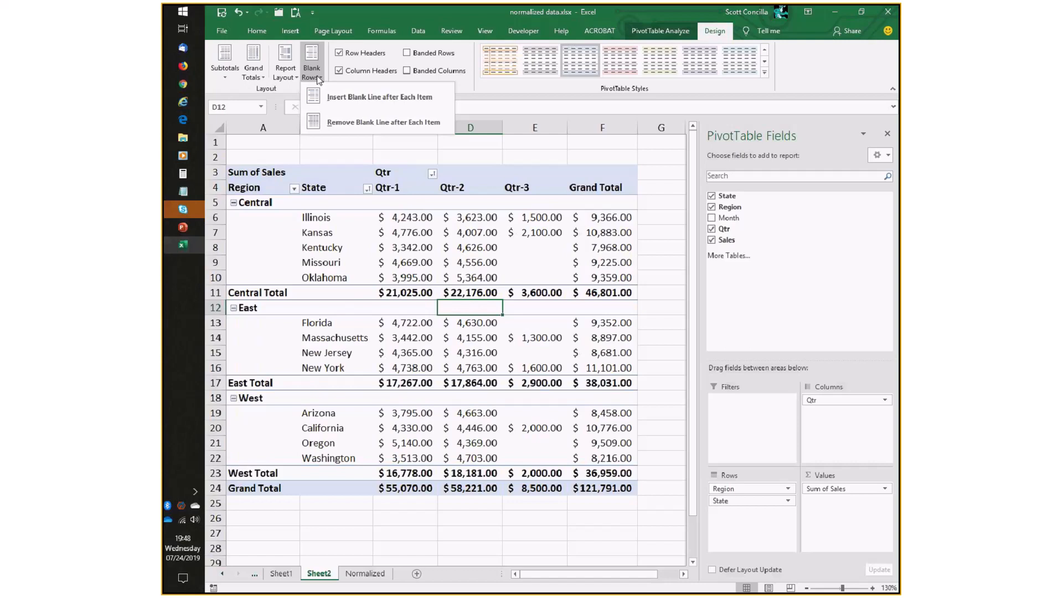
{"action": "left_click", "coordinate": [341, 99]}
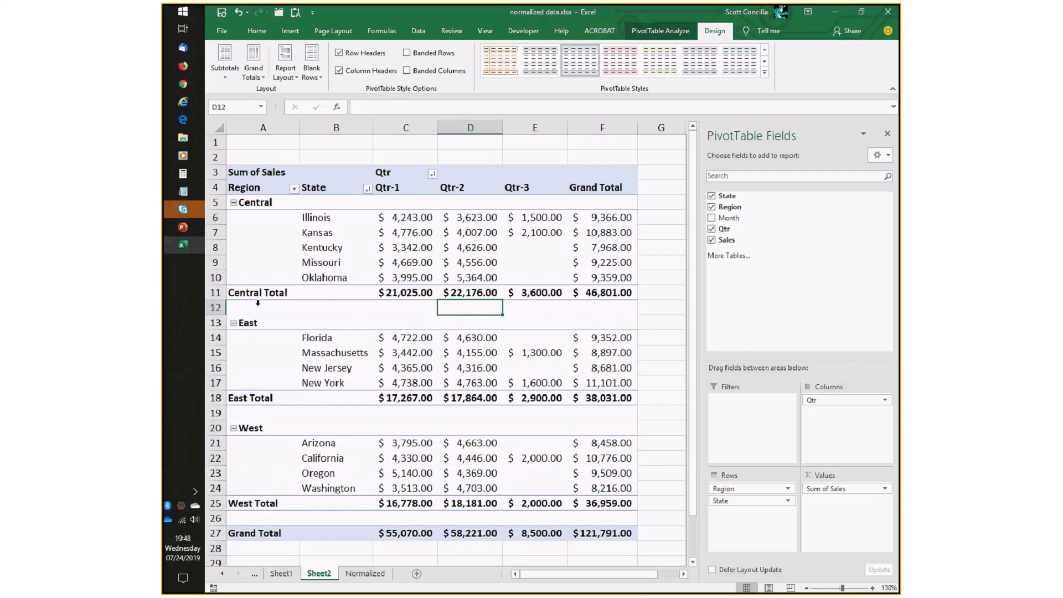
{"action": "mouse_move", "coordinate": [430, 294]}
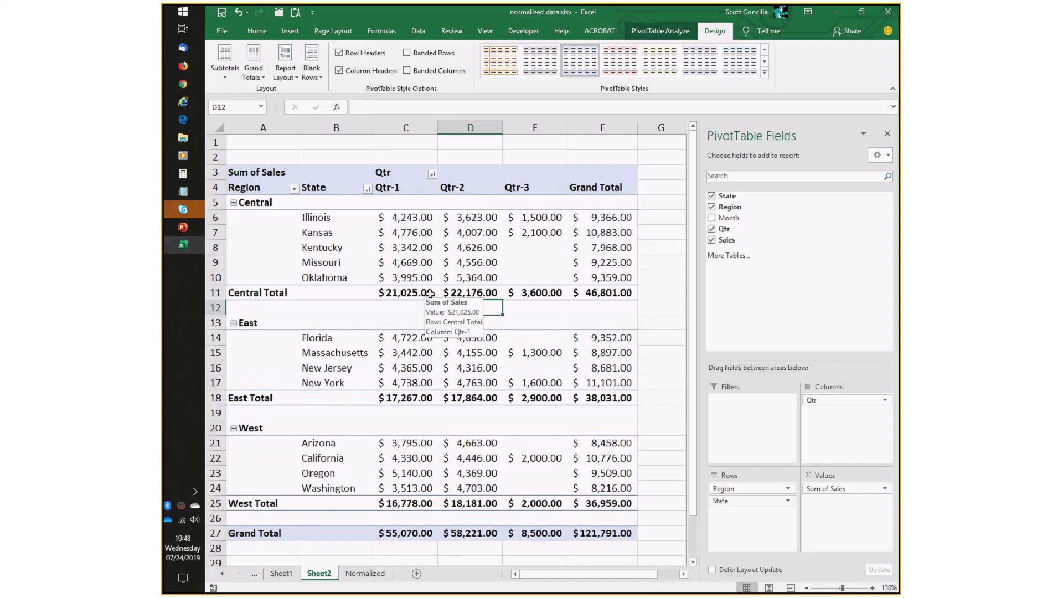
{"action": "left_click", "coordinate": [273, 312]}
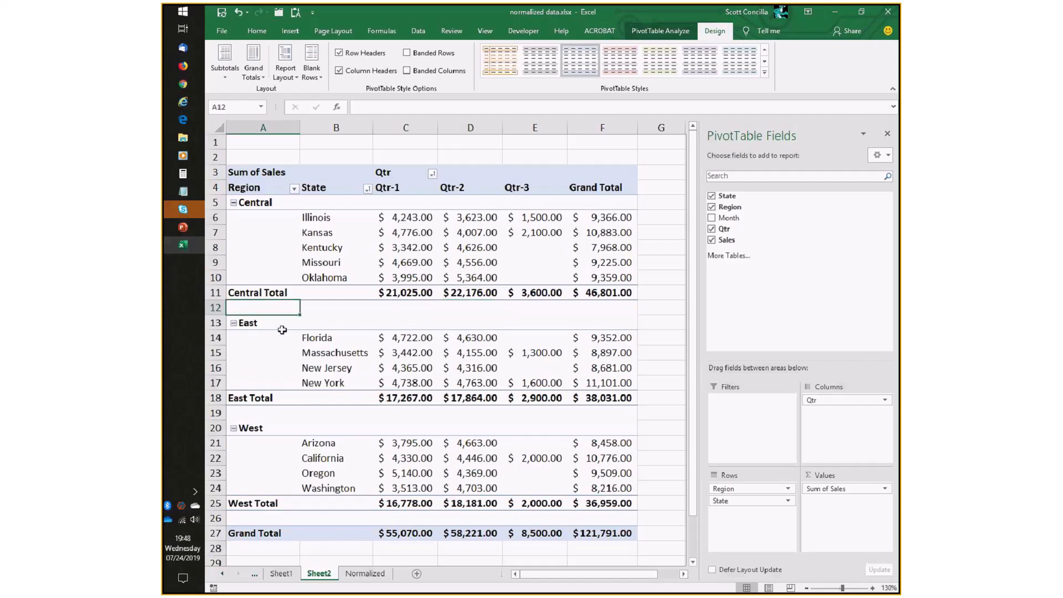
Remove the blank line after each item in the PivotTable.
{"action": "left_click", "coordinate": [661, 473]}
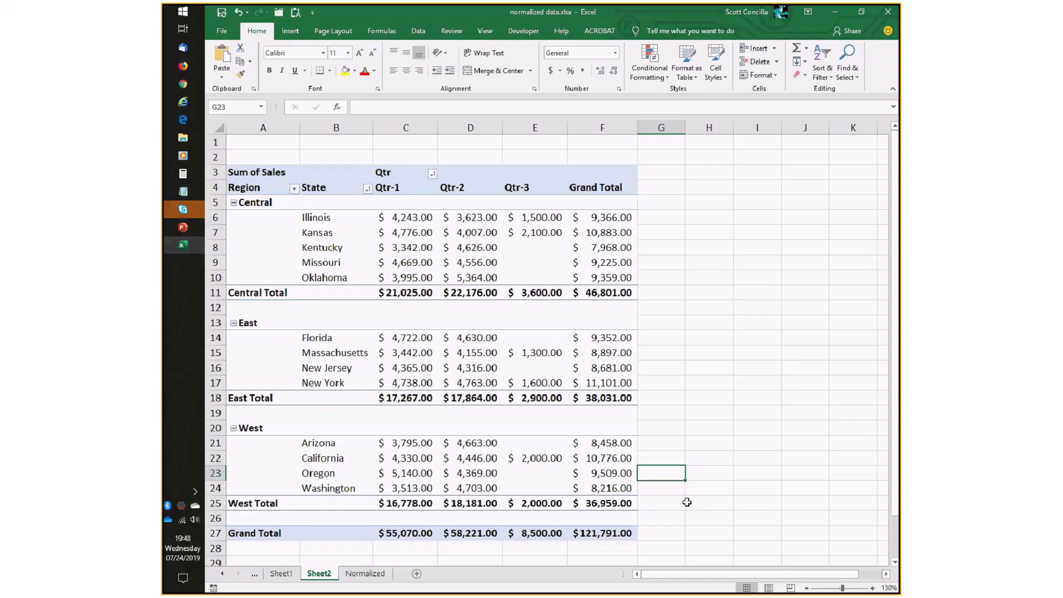
{"action": "left_click", "coordinate": [473, 245]}
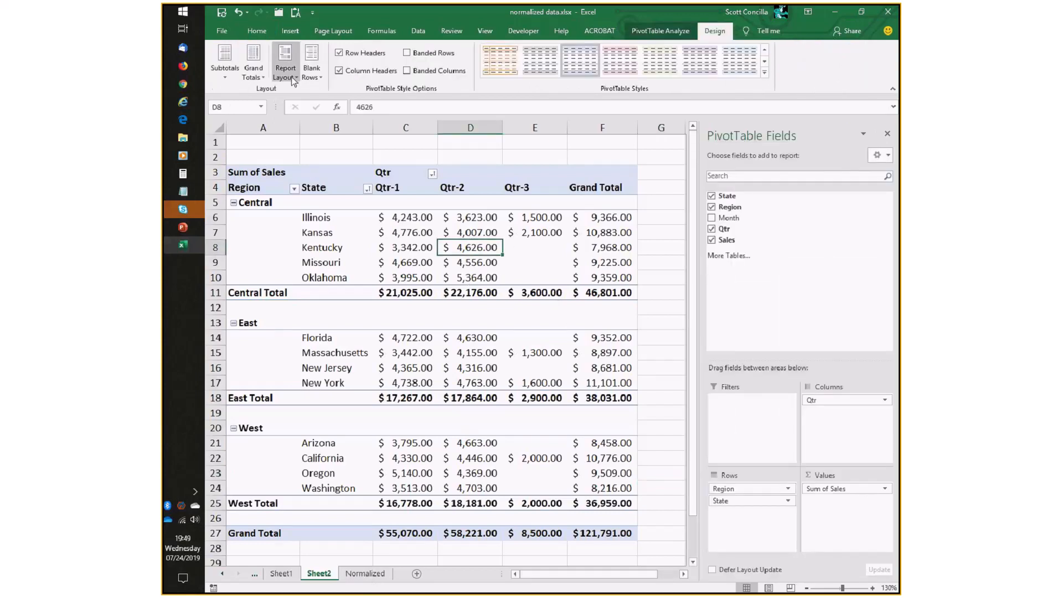
{"action": "left_click", "coordinate": [311, 77]}
{"action": "left_click", "coordinate": [351, 121]}
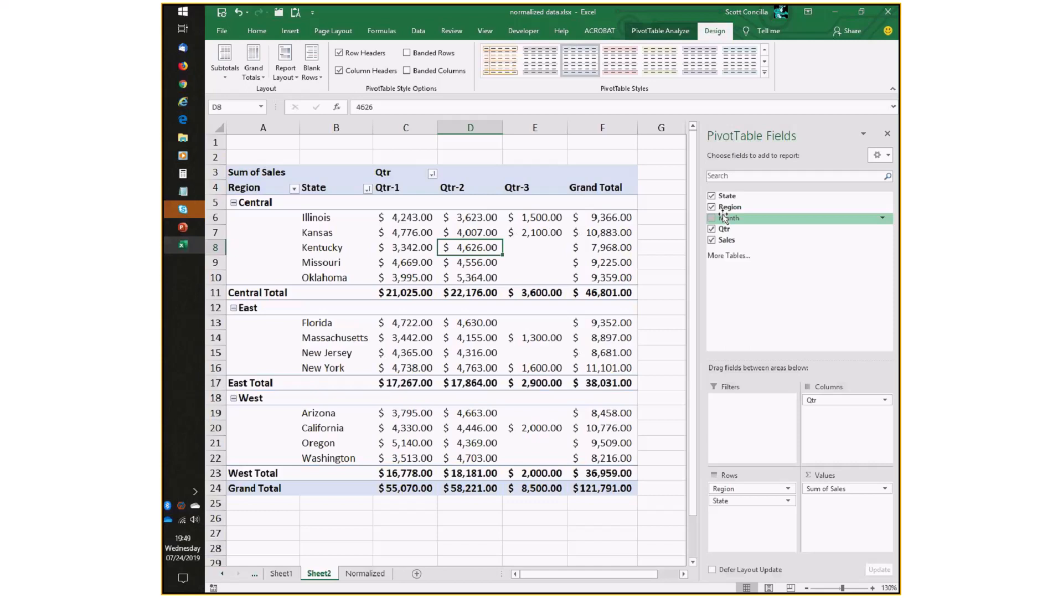
Add the Month field to the Columns area beneath Qtr.
{"action": "left_click_drag", "start_coordinate": [723, 217], "coordinate": [822, 413]}
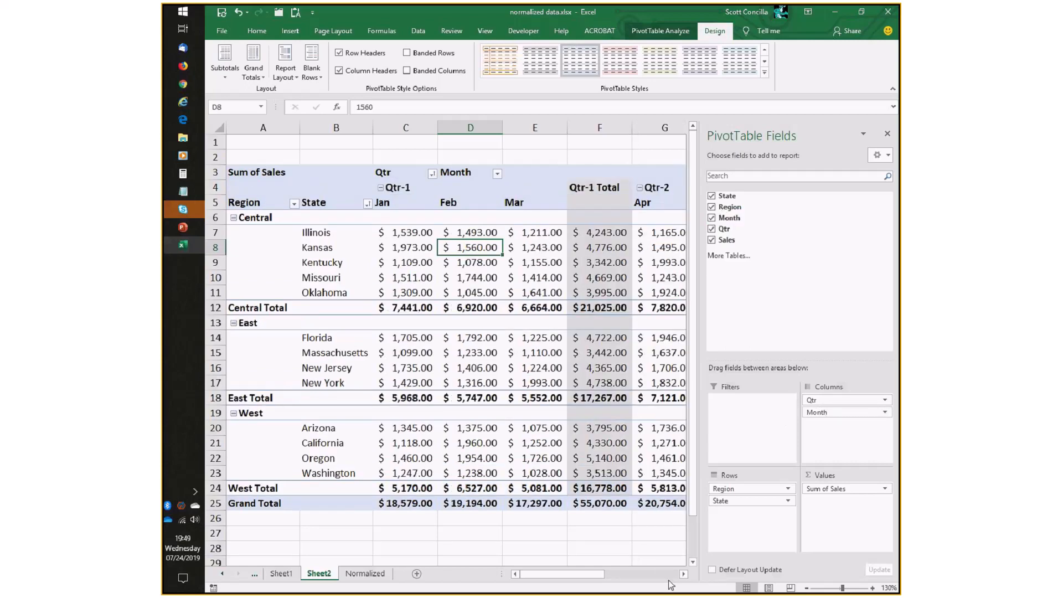
{"action": "left_click", "coordinate": [873, 587]}
{"action": "left_click", "coordinate": [873, 587]}
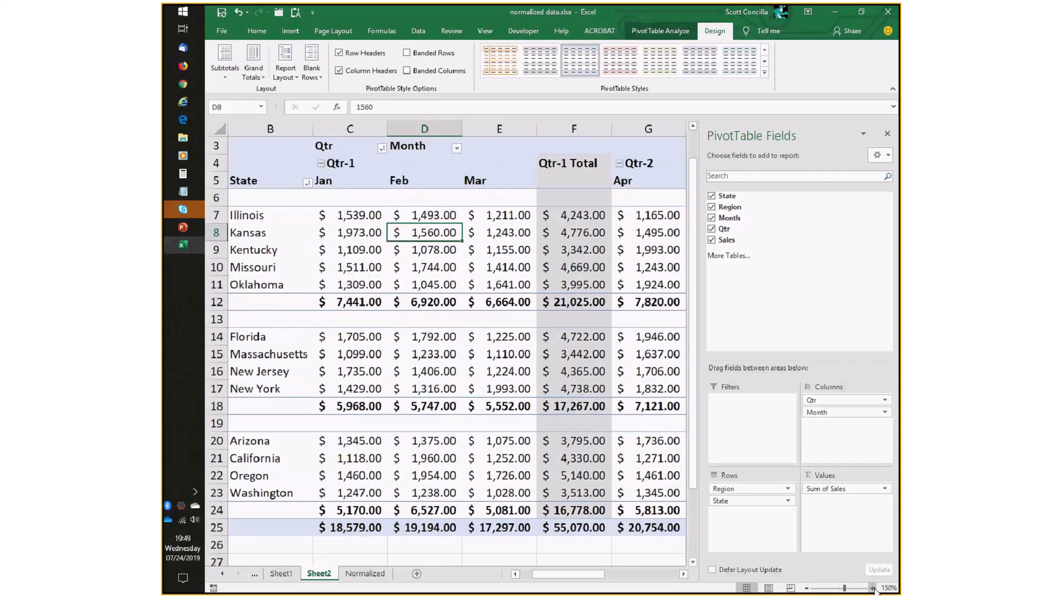
{"action": "left_click", "coordinate": [873, 588]}
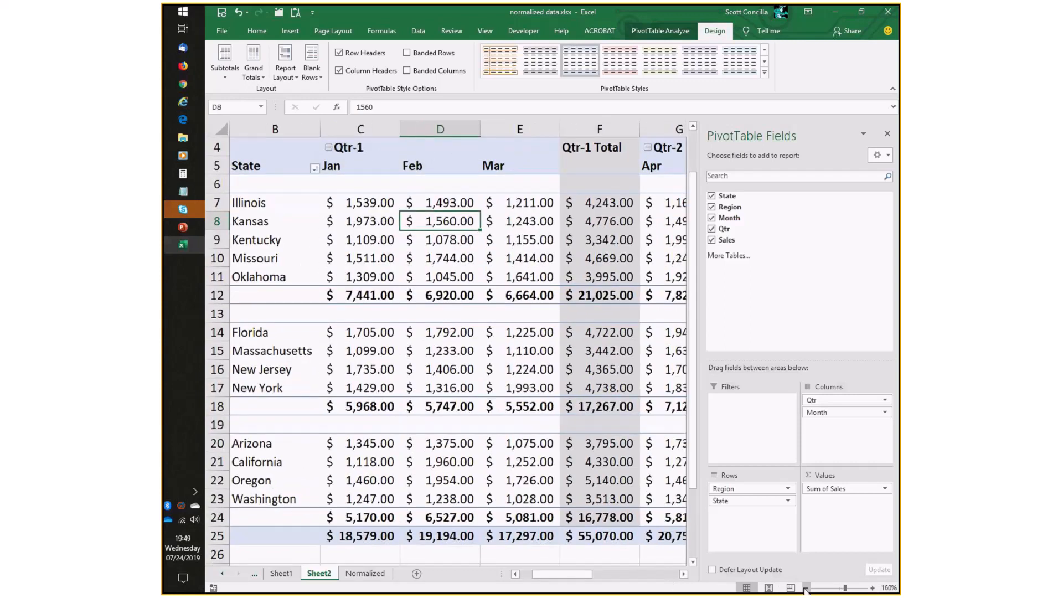
{"action": "left_click", "coordinate": [805, 588]}
{"action": "left_click", "coordinate": [806, 587]}
{"action": "left_click", "coordinate": [805, 587]}
{"action": "left_click", "coordinate": [806, 587]}
{"action": "left_click", "coordinate": [805, 587]}
{"action": "left_click", "coordinate": [805, 587]}
{"action": "left_click", "coordinate": [806, 588]}
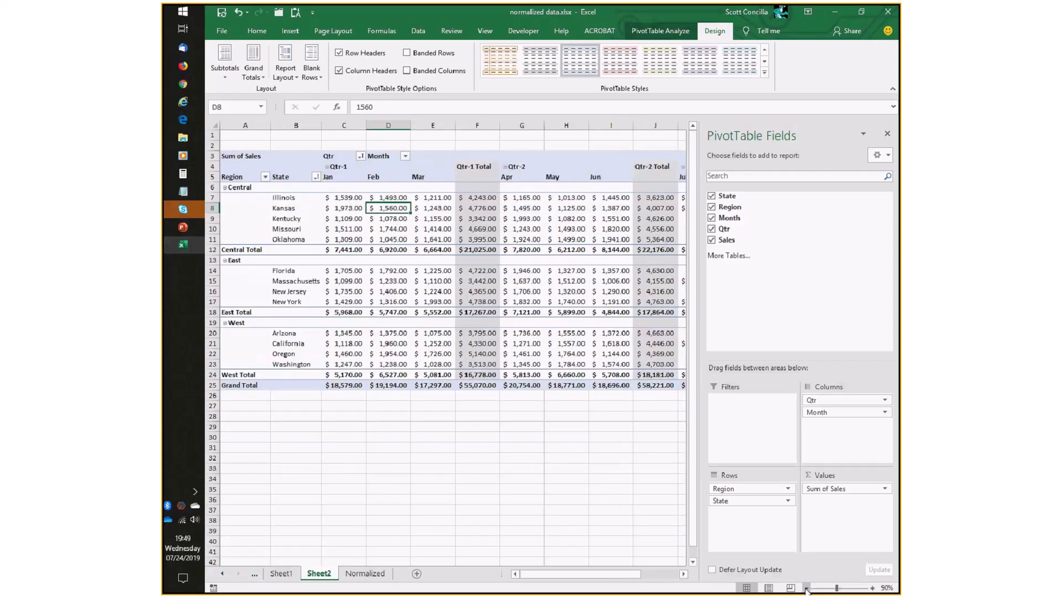
{"action": "left_click", "coordinate": [429, 270]}
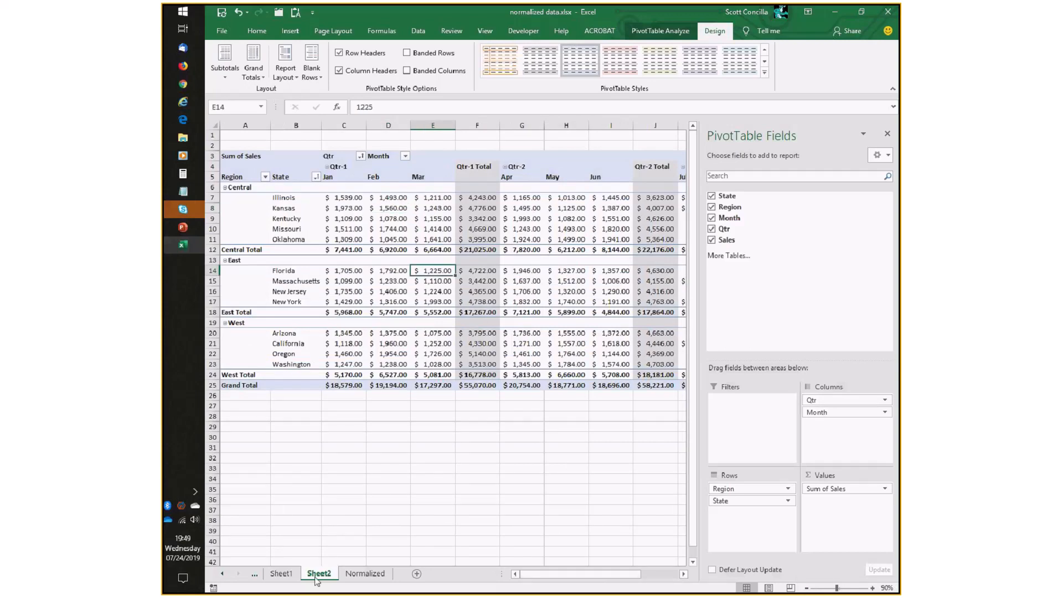
Compare the Not Normalized sheet's rows and headers with the Normalized table and the PivotTable on Sheet2.
{"action": "left_click", "coordinate": [253, 576]}
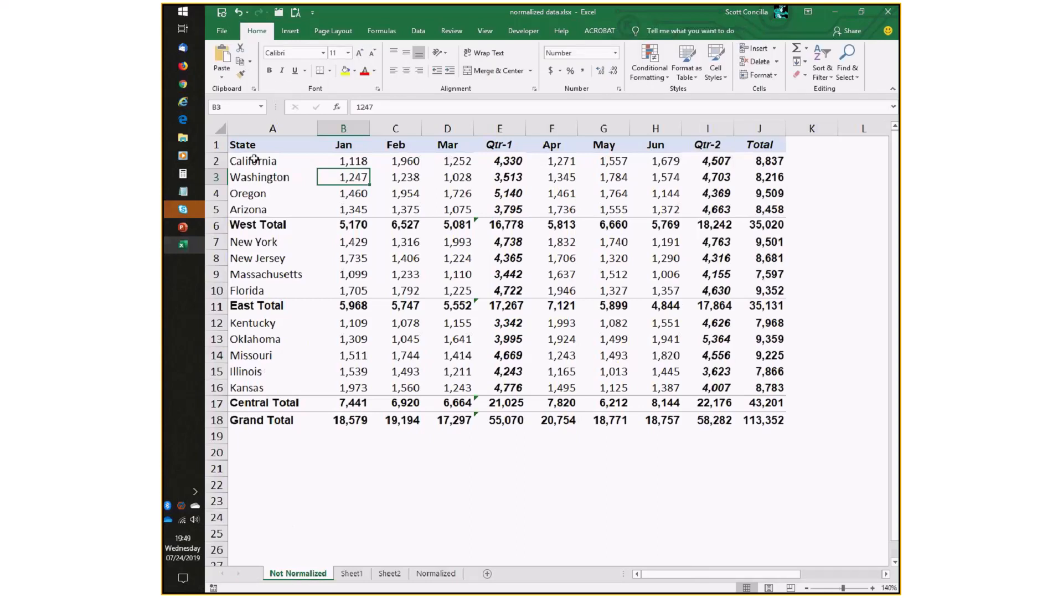
{"action": "left_click_drag", "start_coordinate": [254, 161], "coordinate": [275, 418]}
{"action": "left_click", "coordinate": [252, 227]}
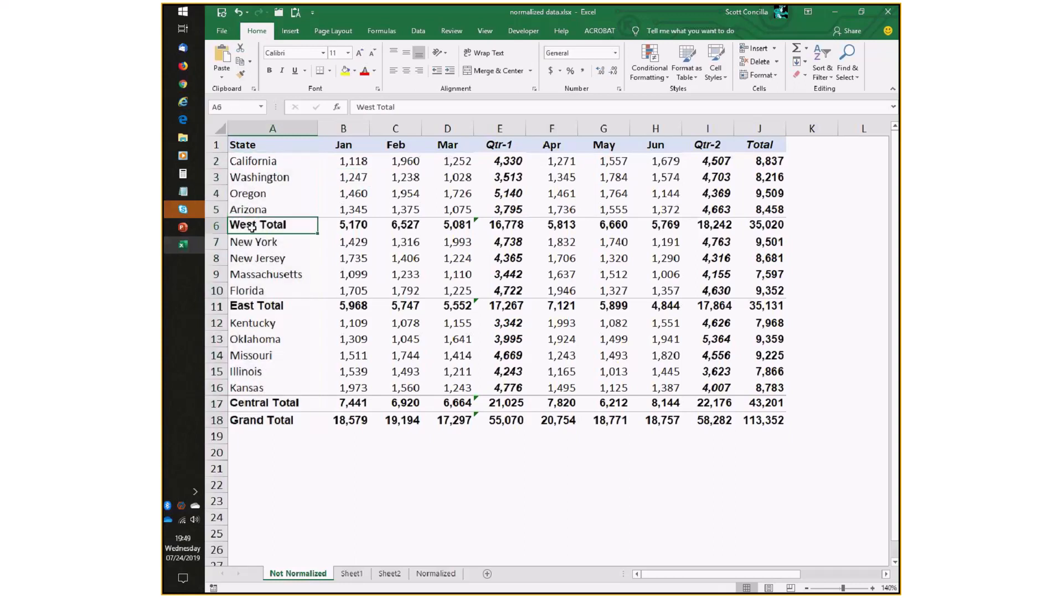
{"action": "left_click_drag", "start_coordinate": [343, 145], "coordinate": [786, 155]}
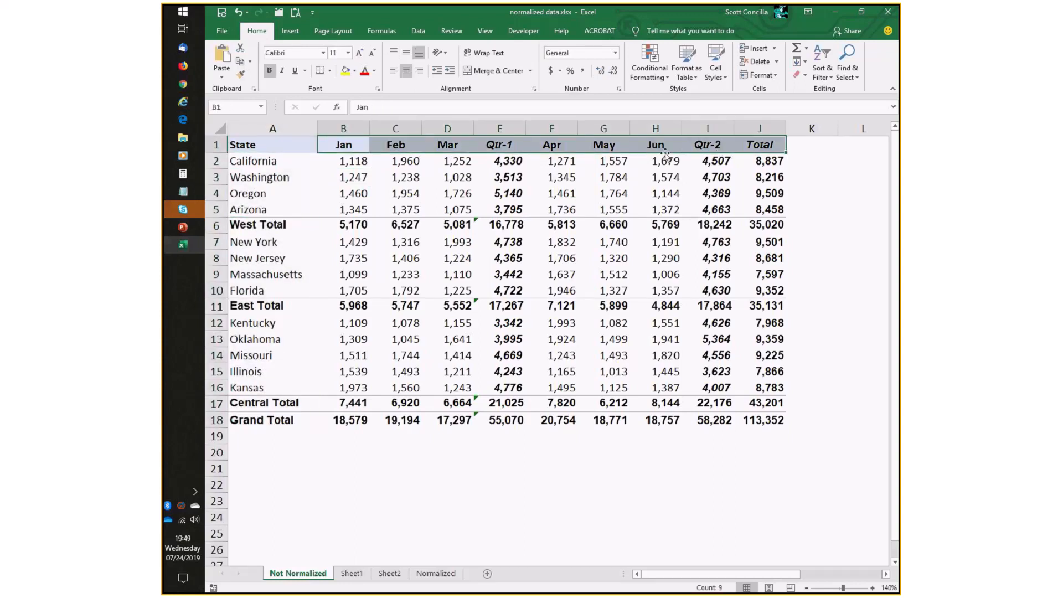
{"action": "left_click", "coordinate": [416, 239]}
{"action": "left_click_drag", "start_coordinate": [279, 144], "coordinate": [775, 421]}
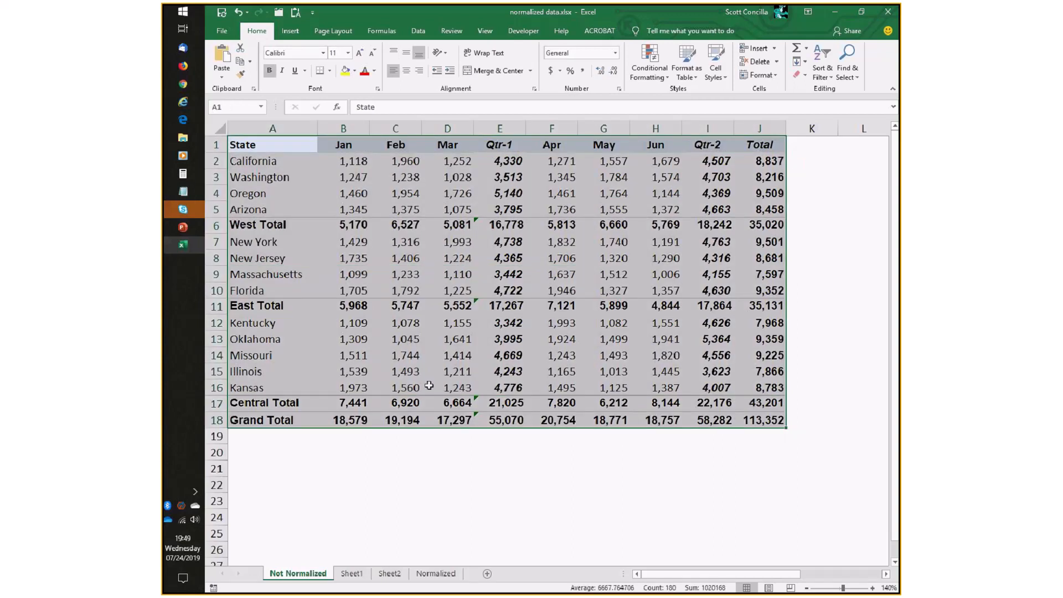
{"action": "left_click", "coordinate": [388, 459]}
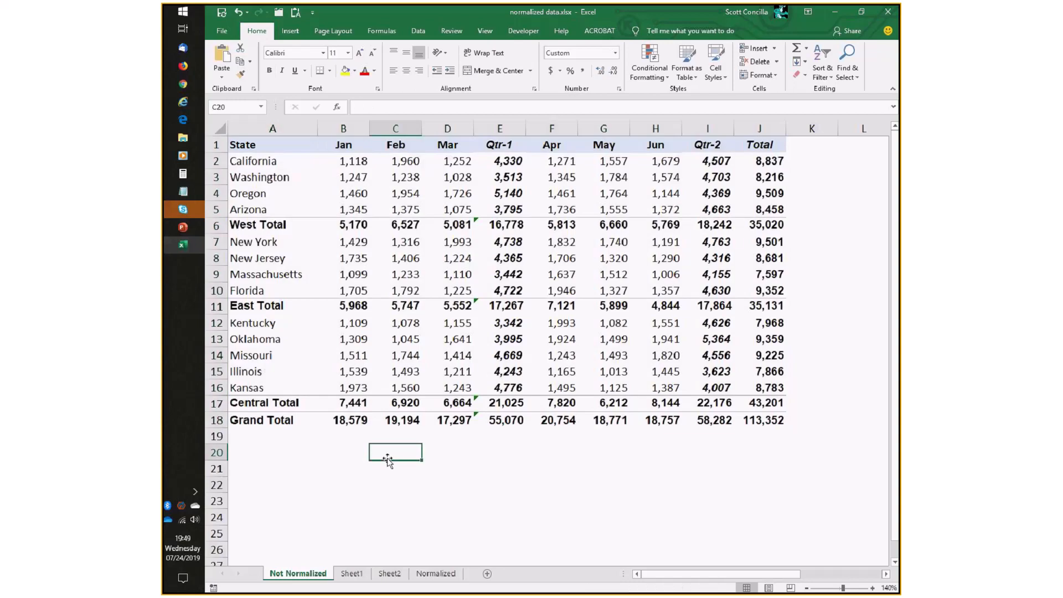
{"action": "left_click", "coordinate": [389, 573]}
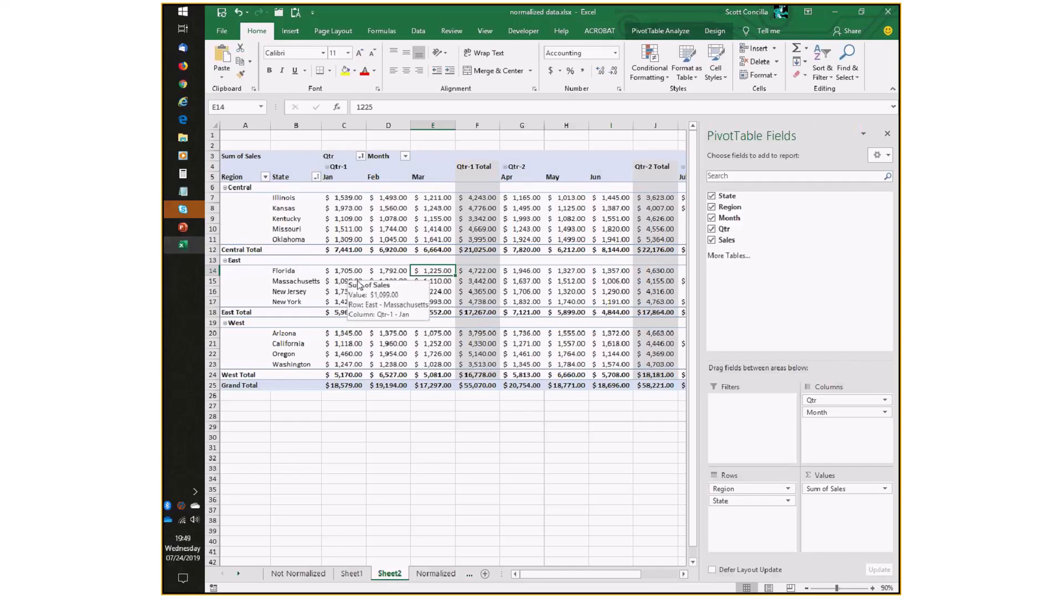
{"action": "left_click", "coordinate": [308, 574]}
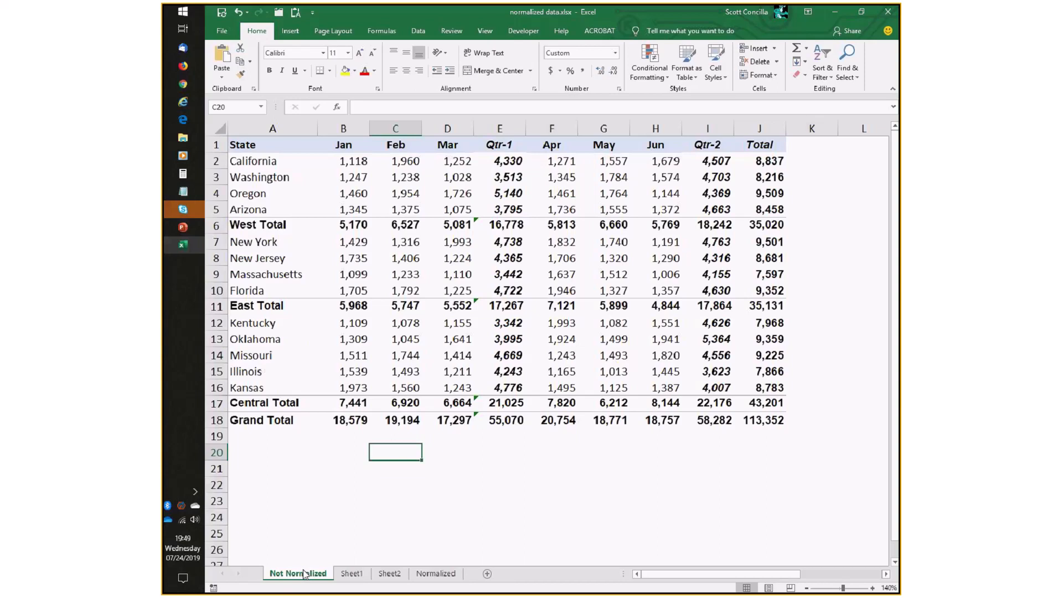
{"action": "left_click_drag", "start_coordinate": [272, 161], "coordinate": [278, 195]}
{"action": "left_click_drag", "start_coordinate": [350, 162], "coordinate": [448, 208]}
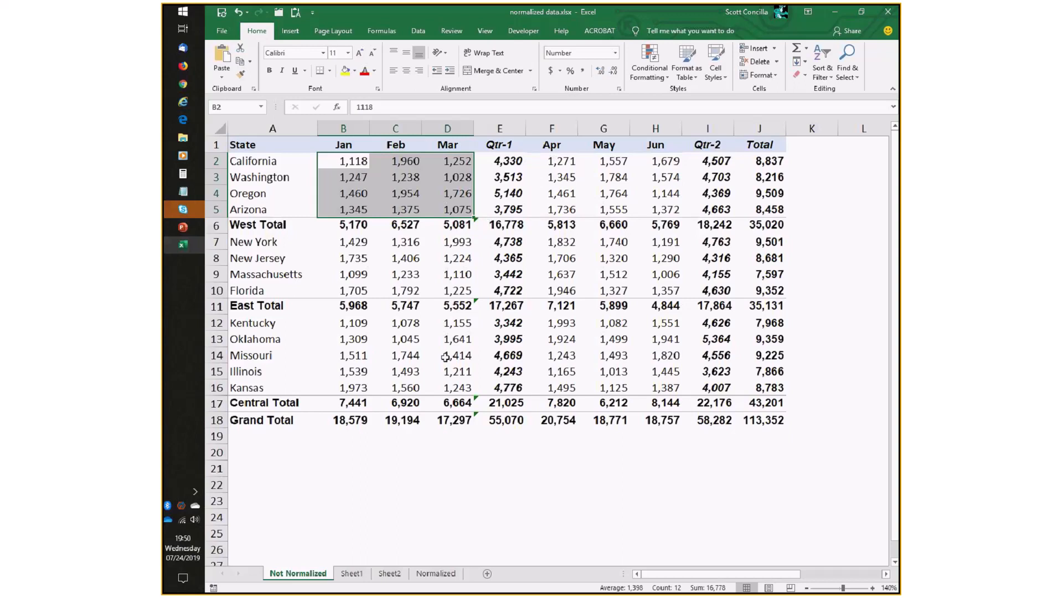
{"action": "left_click", "coordinate": [437, 573]}
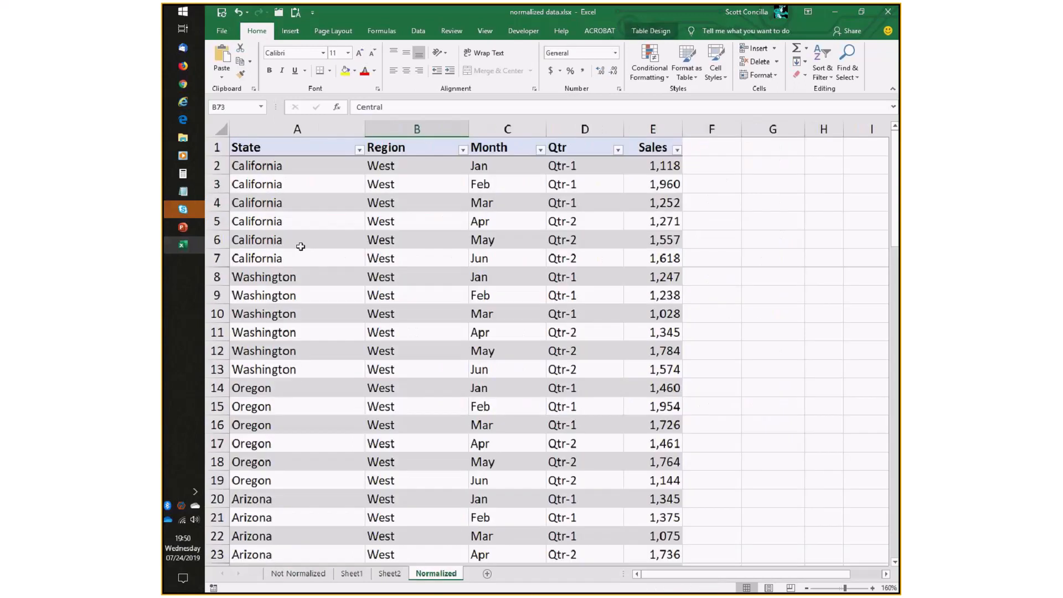
{"action": "left_click", "coordinate": [389, 573]}
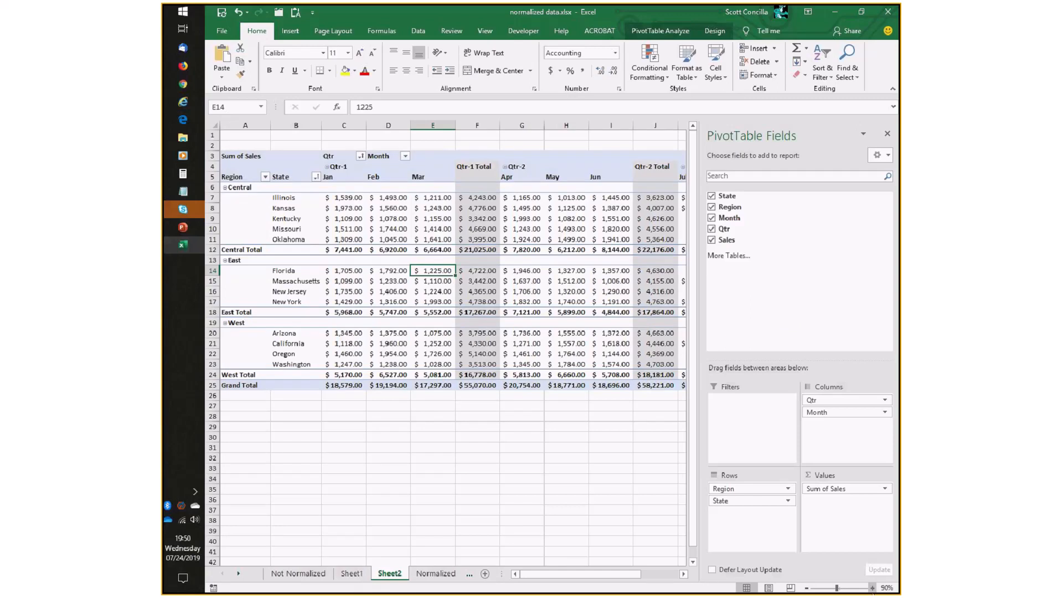
{"action": "left_click", "coordinate": [872, 588]}
{"action": "left_click", "coordinate": [872, 588]}
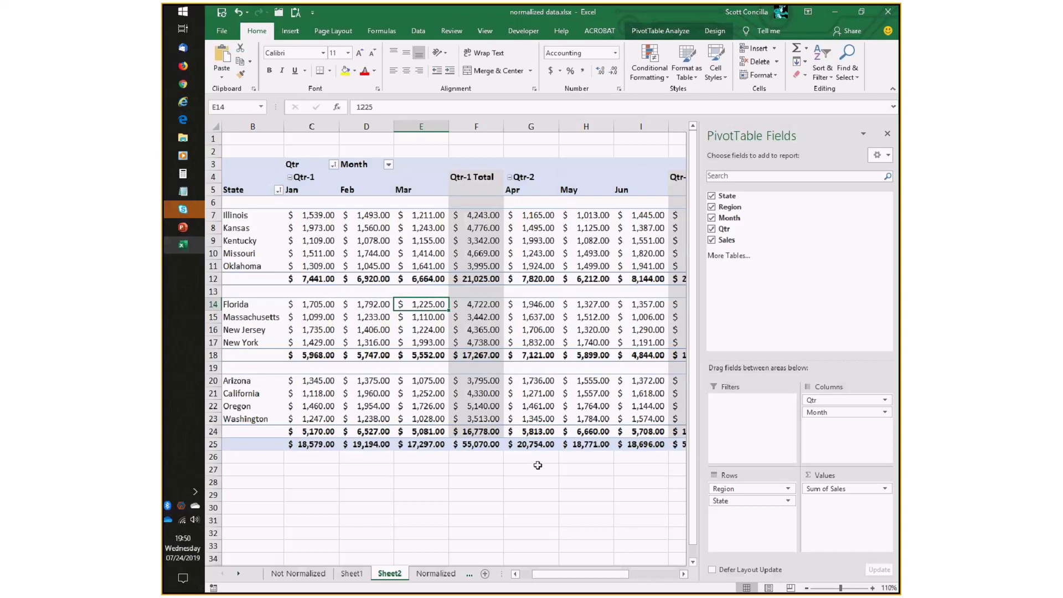
Open the employee list workbook and create a PivotTable from Table1 on a new worksheet.
{"action": "left_click", "coordinate": [183, 137]}
{"action": "double_click", "coordinate": [466, 152]}
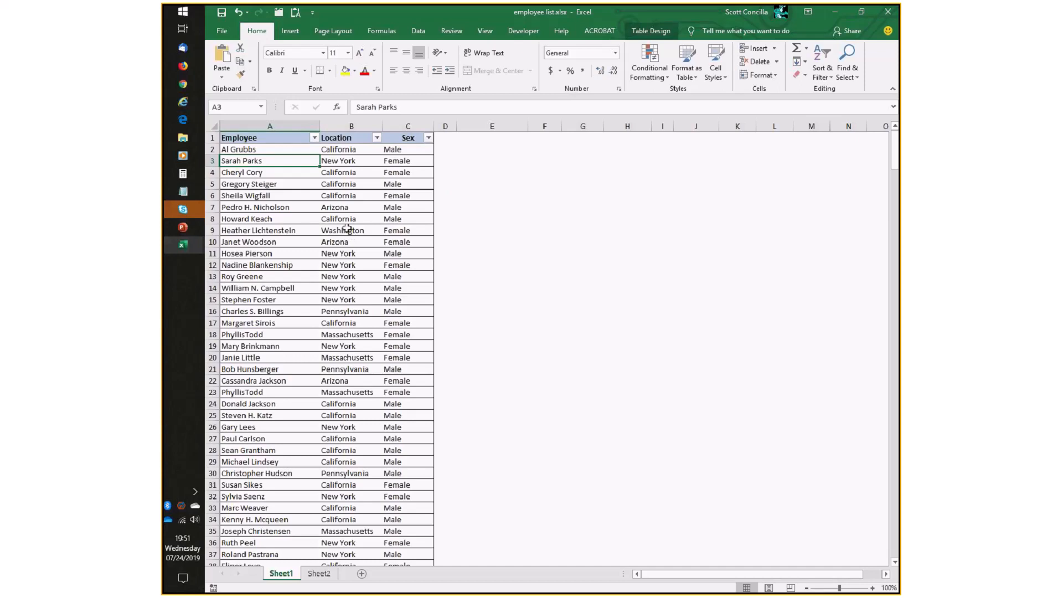
{"action": "left_click", "coordinate": [290, 31]}
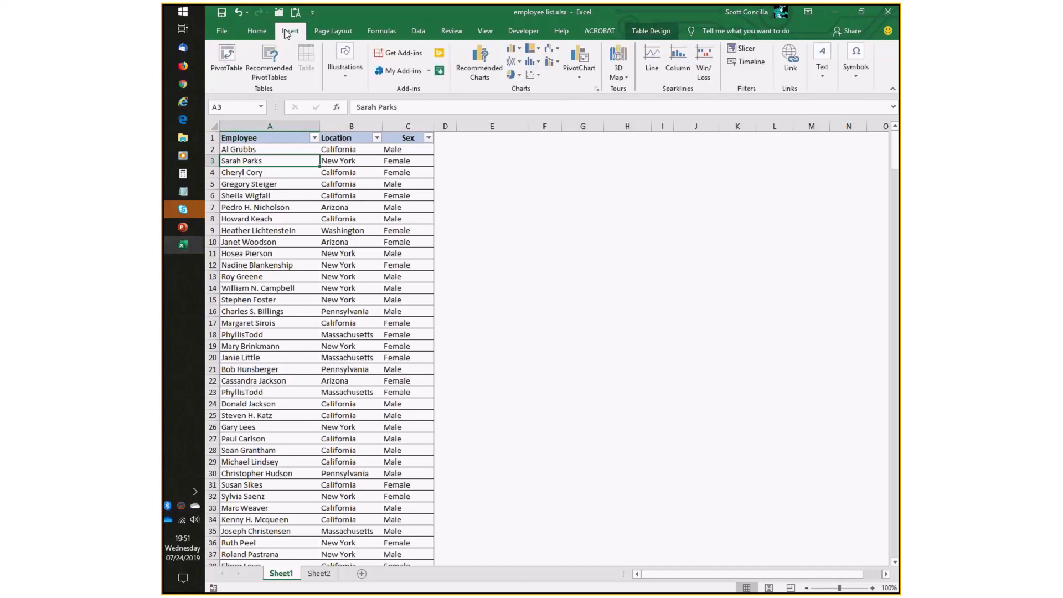
{"action": "left_click", "coordinate": [232, 57]}
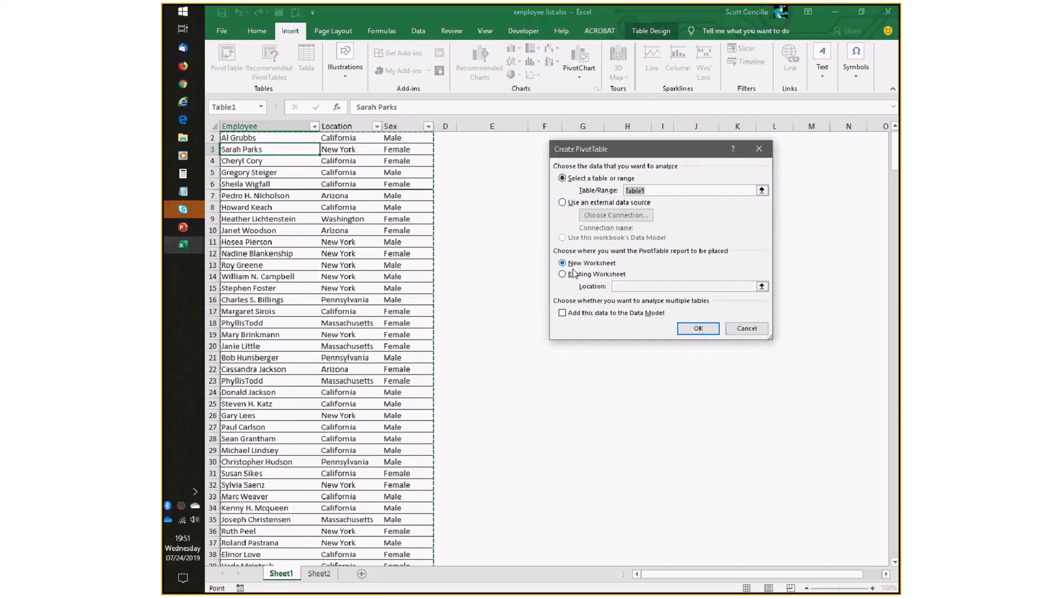
{"action": "left_click", "coordinate": [696, 328]}
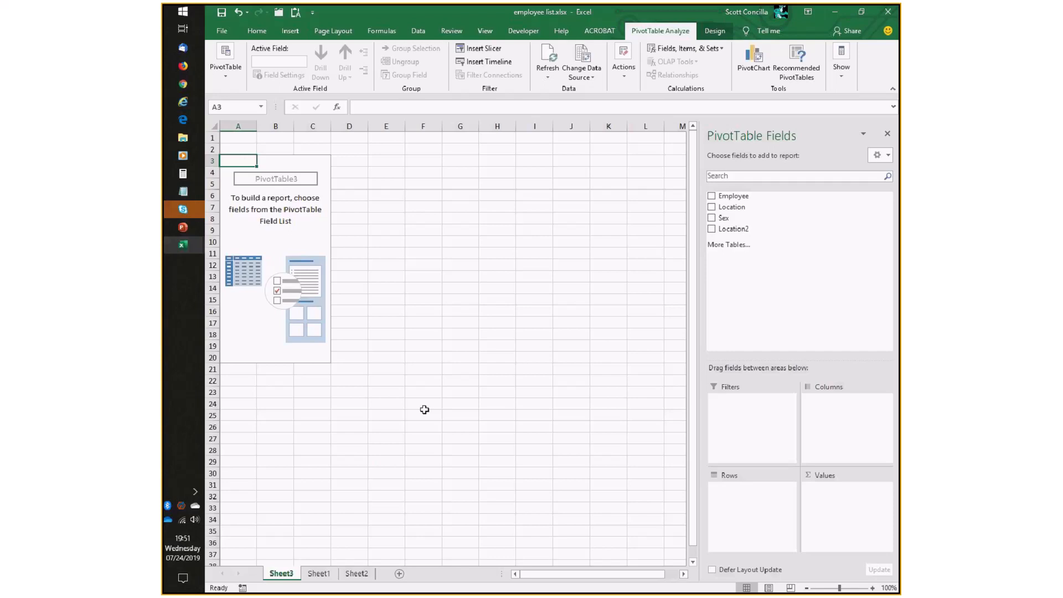
Add Location to the Rows area and again to Values as a count.
{"action": "left_click_drag", "start_coordinate": [736, 207], "coordinate": [753, 500]}
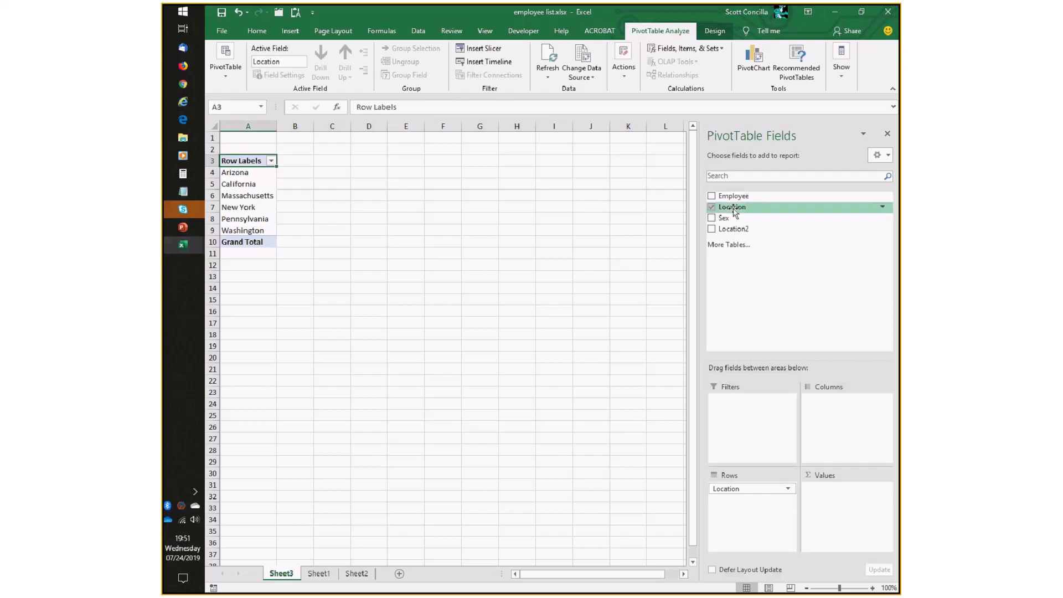
{"action": "left_click_drag", "start_coordinate": [734, 212], "coordinate": [856, 499]}
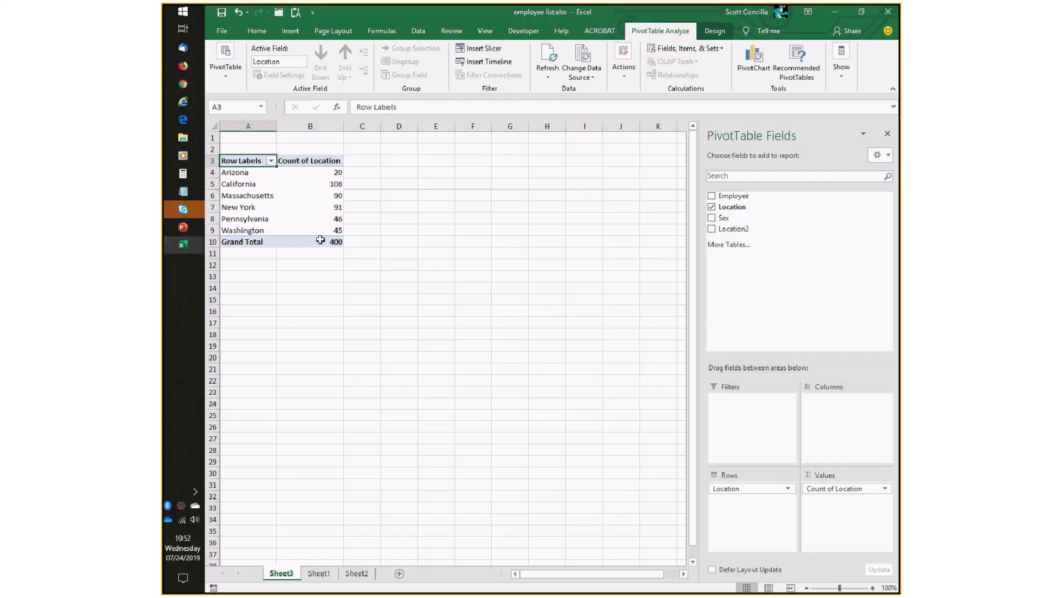
{"action": "mouse_move", "coordinate": [320, 239]}
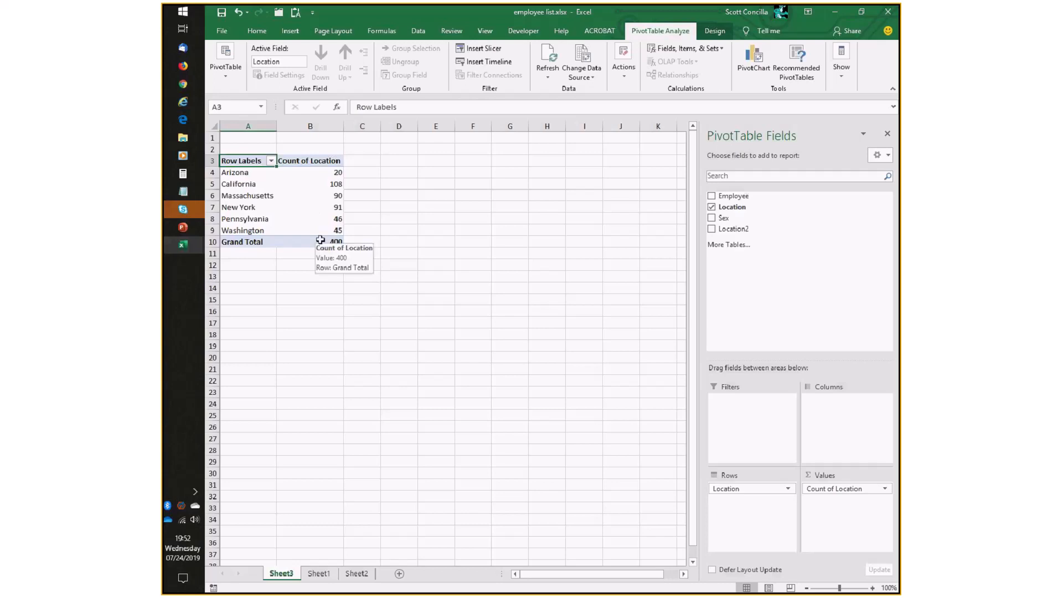
Change the employee PivotTable's report layout to Outline Form.
{"action": "mouse_move", "coordinate": [842, 491]}
{"action": "left_mouse_down"}
{"action": "mouse_move", "coordinate": [823, 396]}
{"action": "mouse_move", "coordinate": [732, 221]}
{"action": "mouse_move", "coordinate": [844, 491]}
{"action": "mouse_move", "coordinate": [742, 273]}
{"action": "mouse_move", "coordinate": [736, 219]}
{"action": "mouse_move", "coordinate": [856, 396]}
{"action": "mouse_move", "coordinate": [852, 502]}
{"action": "left_mouse_up"}
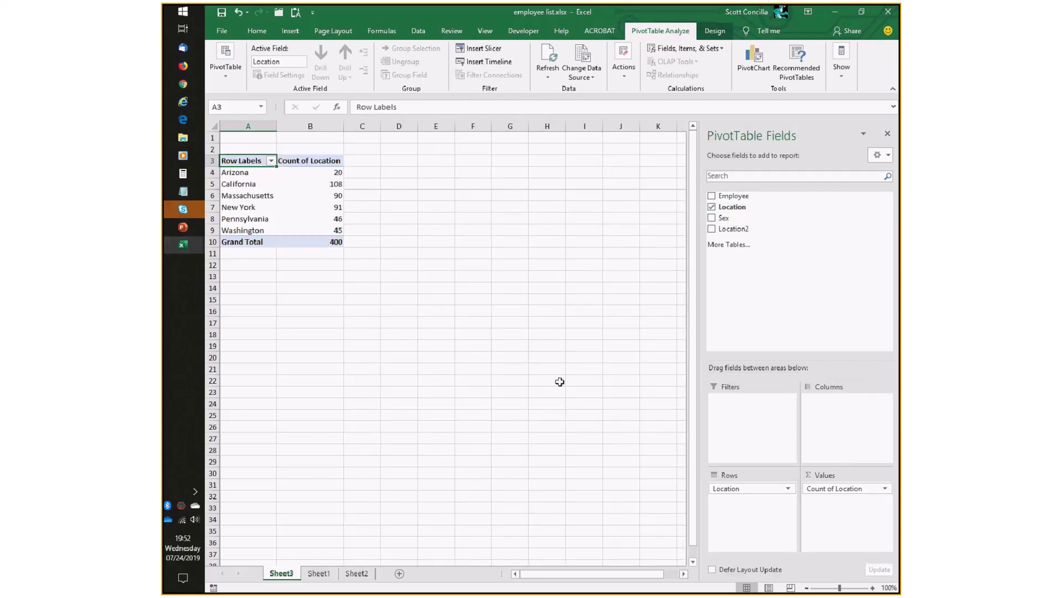
{"action": "left_click", "coordinate": [872, 588]}
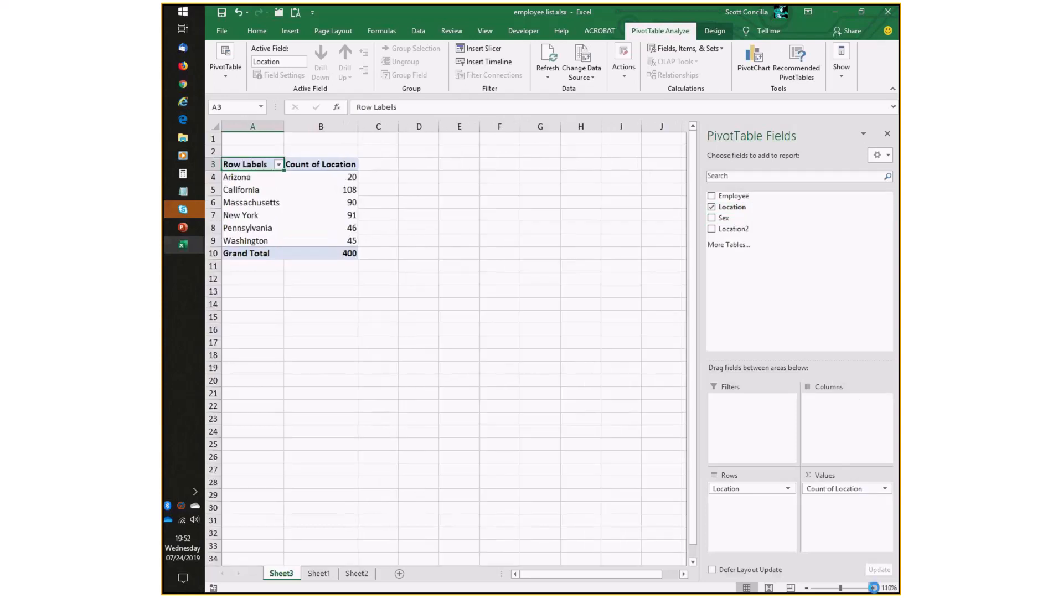
{"action": "left_click", "coordinate": [872, 588]}
{"action": "left_click", "coordinate": [872, 588]}
{"action": "left_click", "coordinate": [872, 588]}
{"action": "left_click", "coordinate": [872, 587]}
{"action": "left_click", "coordinate": [714, 30]}
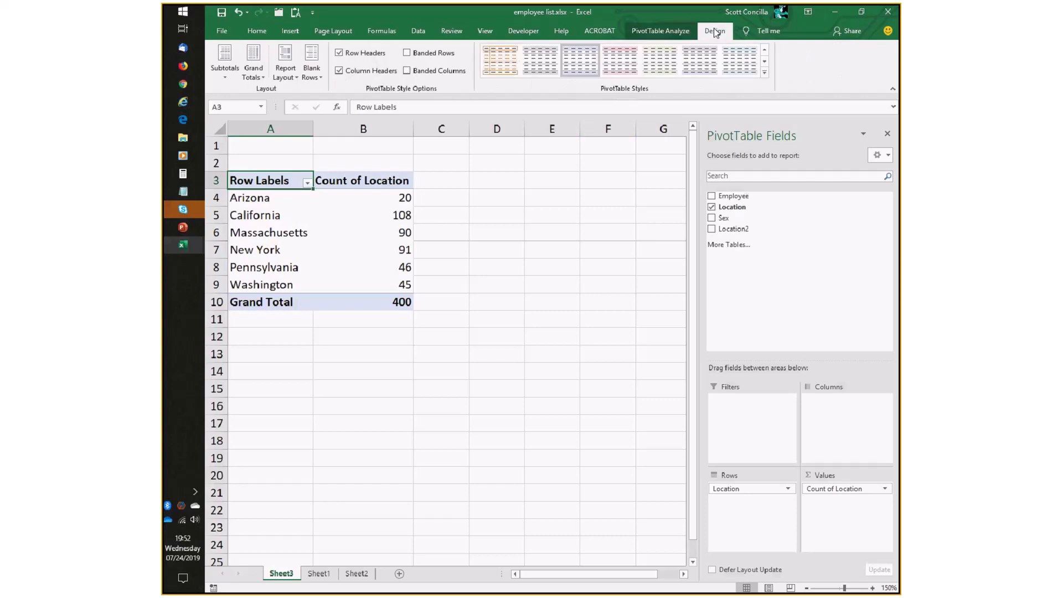
{"action": "left_click", "coordinate": [285, 72]}
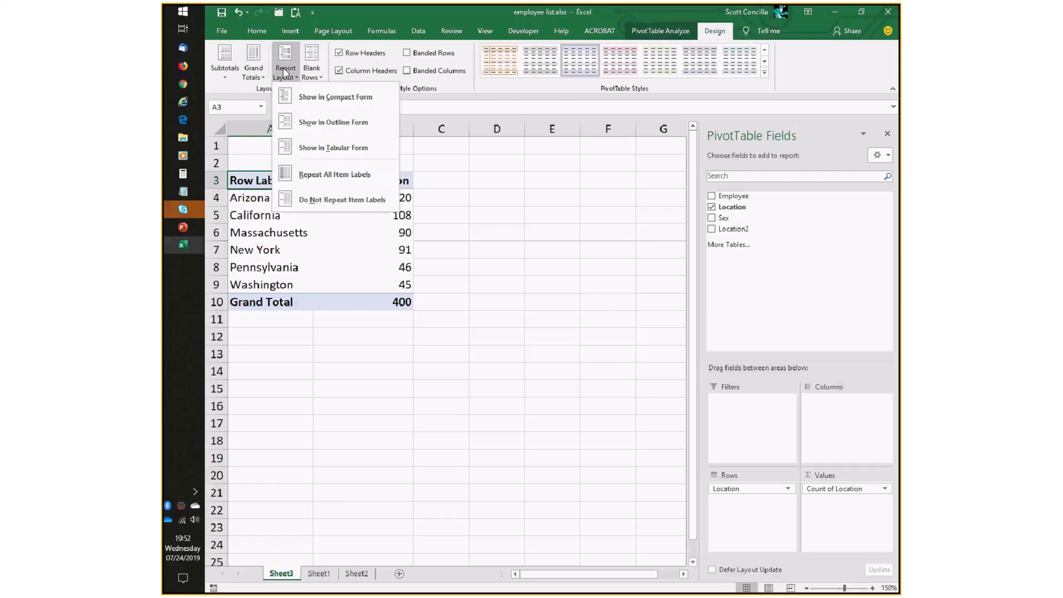
{"action": "left_click", "coordinate": [307, 121]}
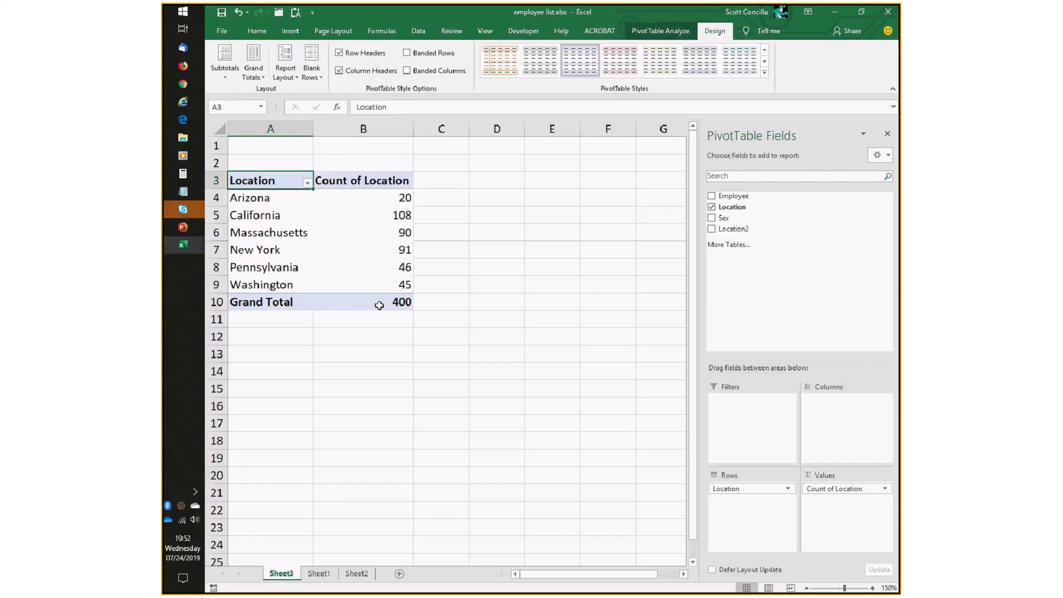
Add the Sex field to the Columns area of the PivotTable.
{"action": "left_click", "coordinate": [357, 181]}
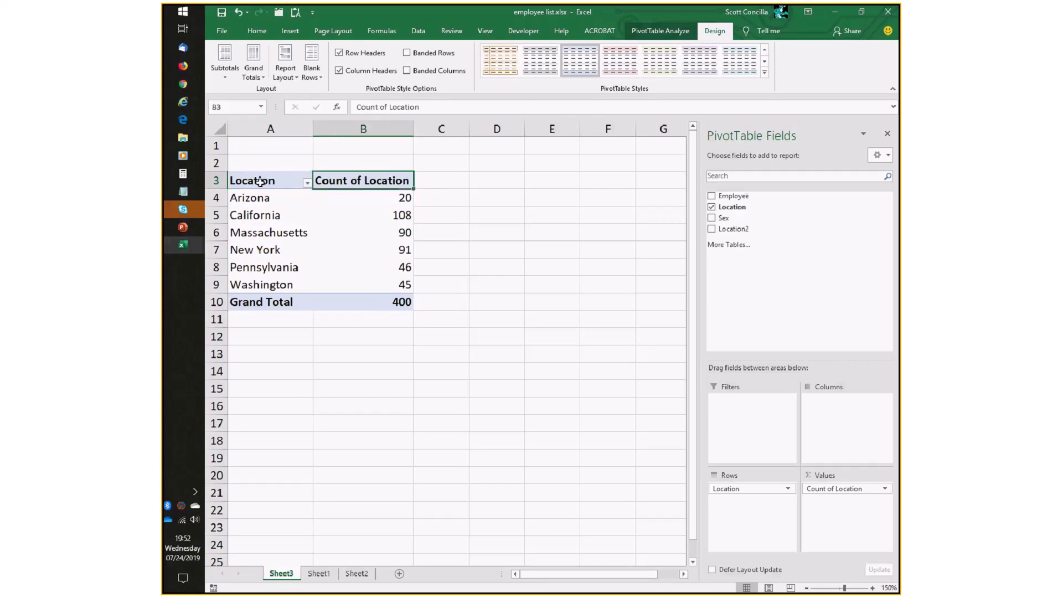
{"action": "left_click_drag", "start_coordinate": [723, 218], "coordinate": [829, 410]}
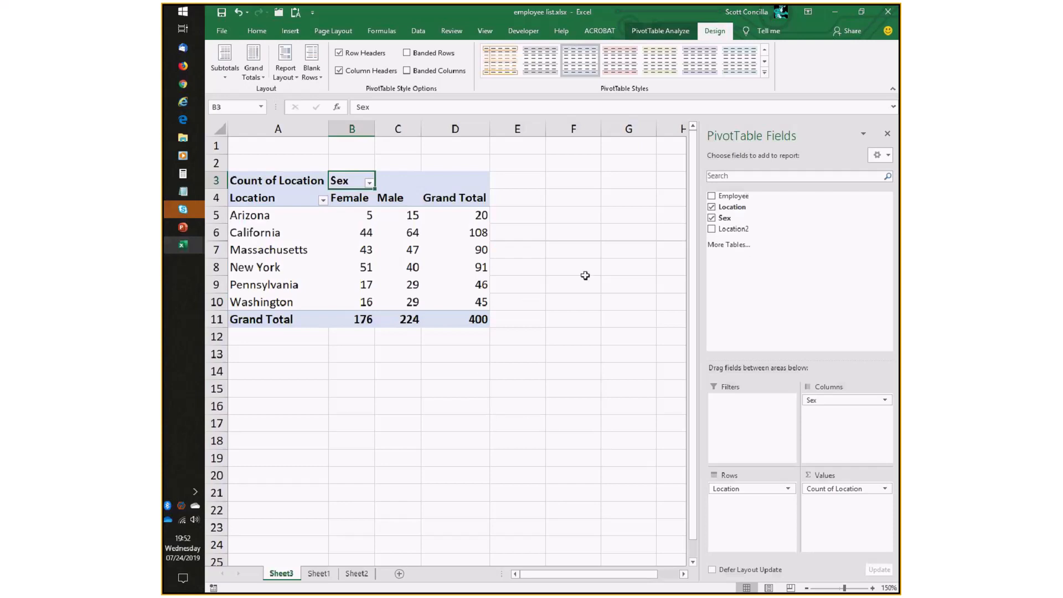
Compare the employee list on Sheet1 with the location-by-sex counts in the PivotTable on Sheet3.
{"action": "left_click", "coordinate": [317, 574]}
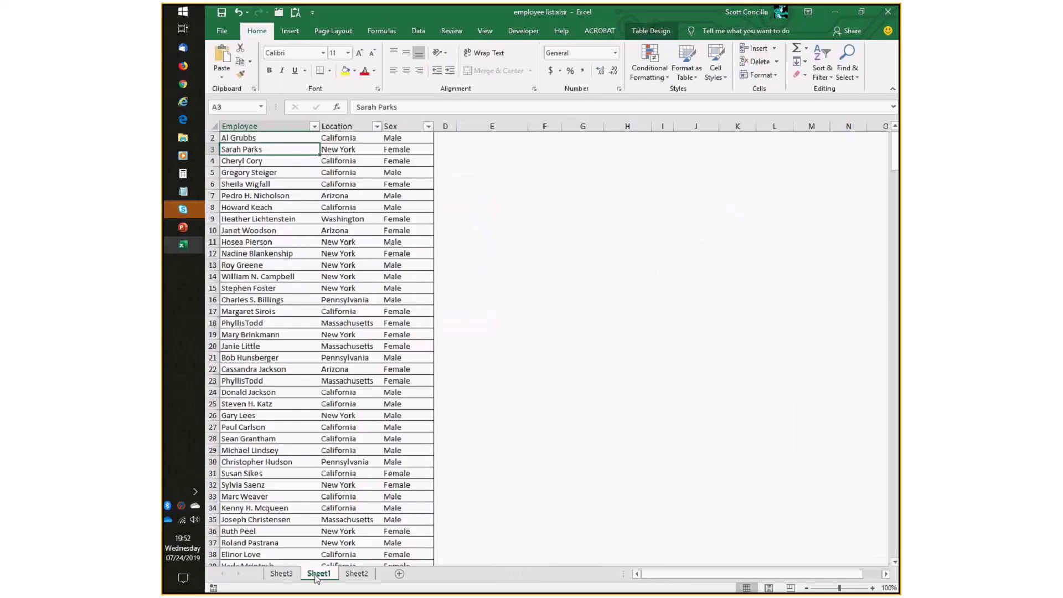
{"action": "left_click", "coordinate": [281, 573]}
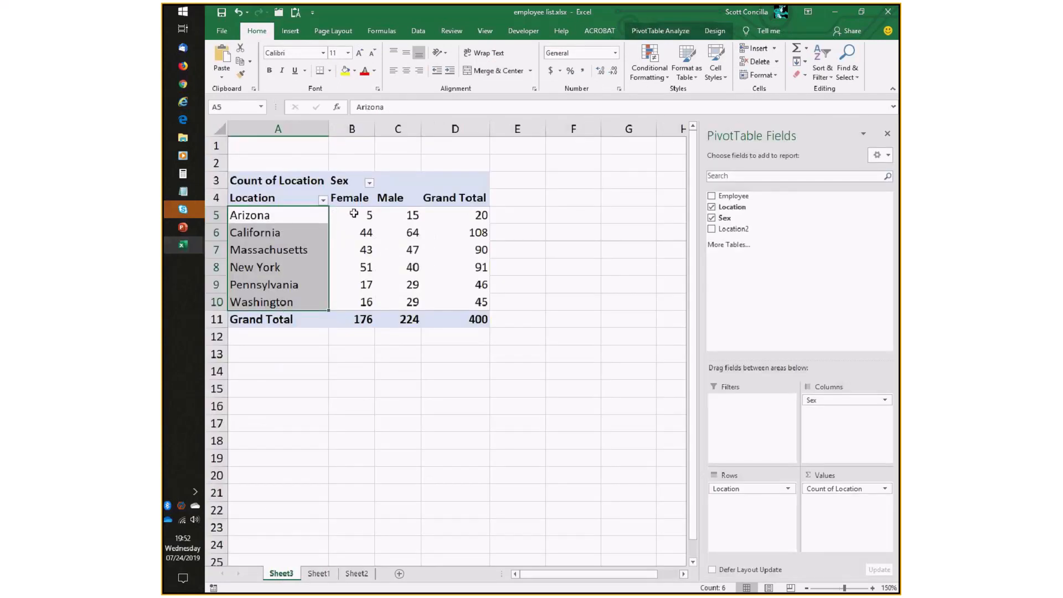
{"action": "left_click", "coordinate": [354, 213]}
{"action": "left_click", "coordinate": [407, 214]}
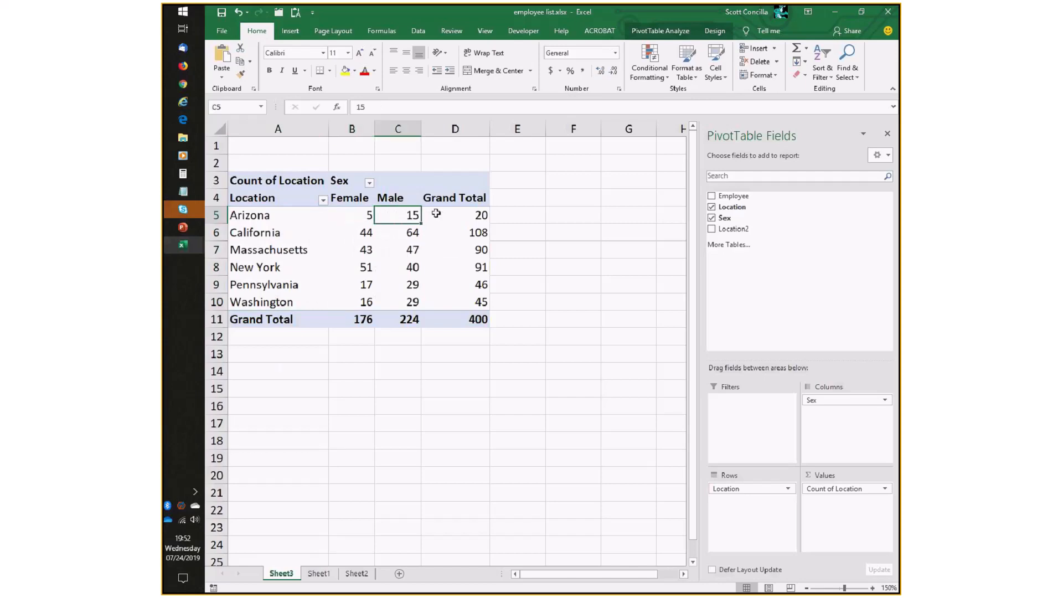
{"action": "left_click", "coordinate": [458, 214]}
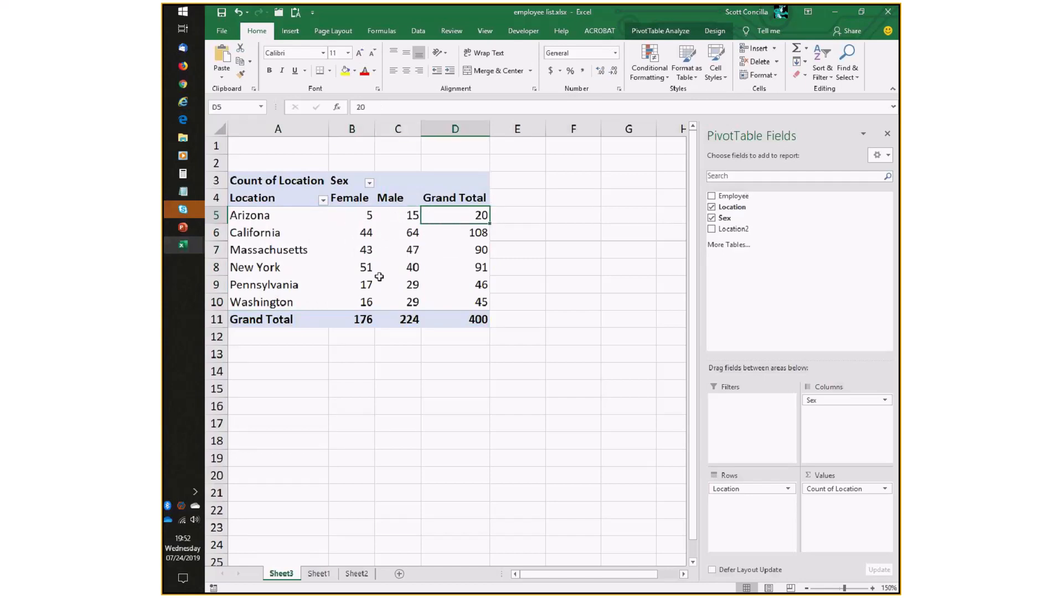
{"action": "mouse_move", "coordinate": [379, 277]}
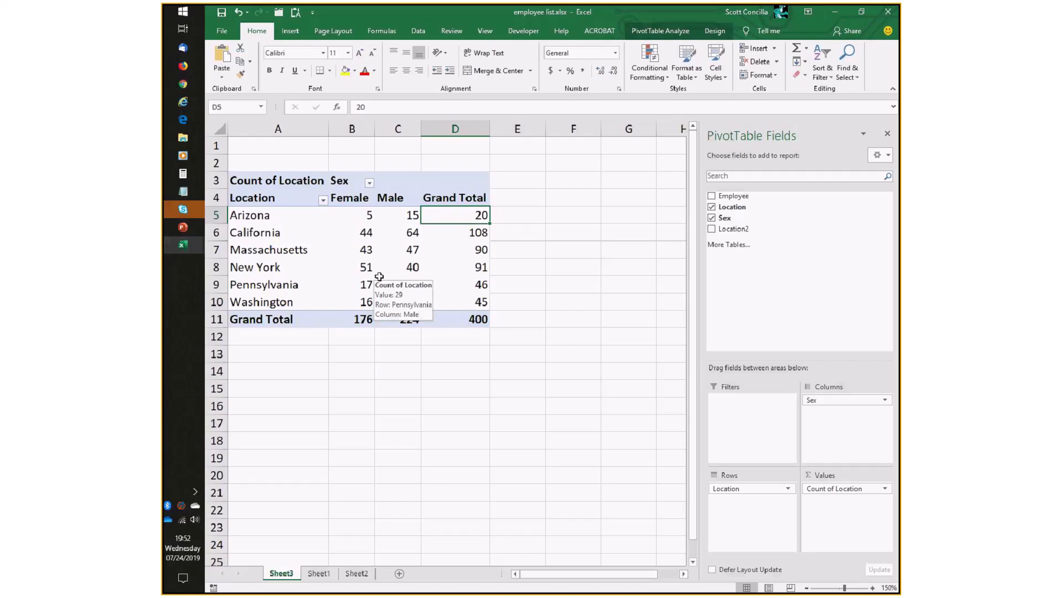
{"action": "mouse_move", "coordinate": [412, 273]}
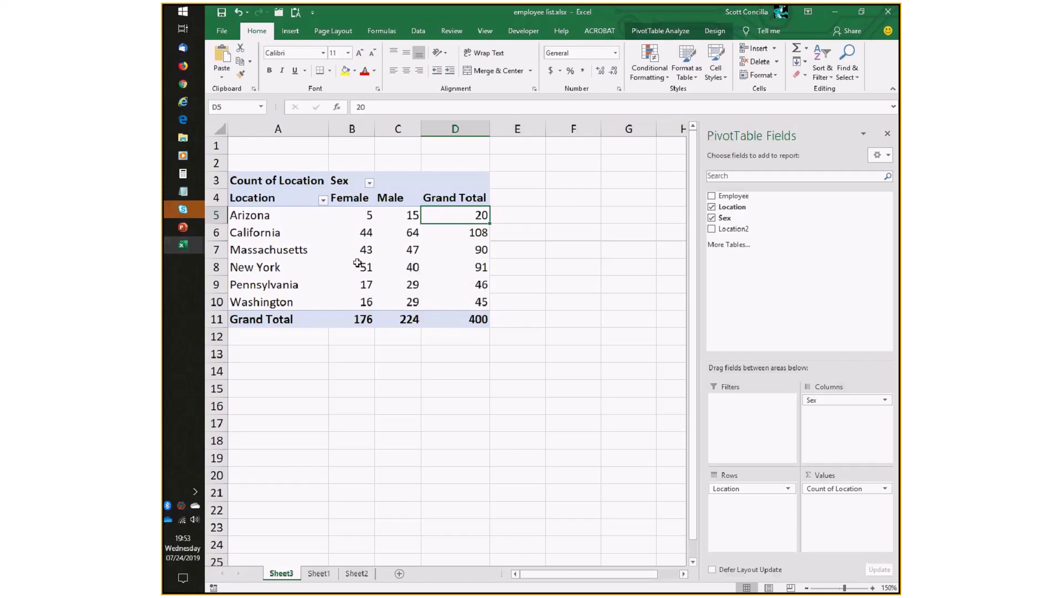
{"action": "mouse_move", "coordinate": [357, 263]}
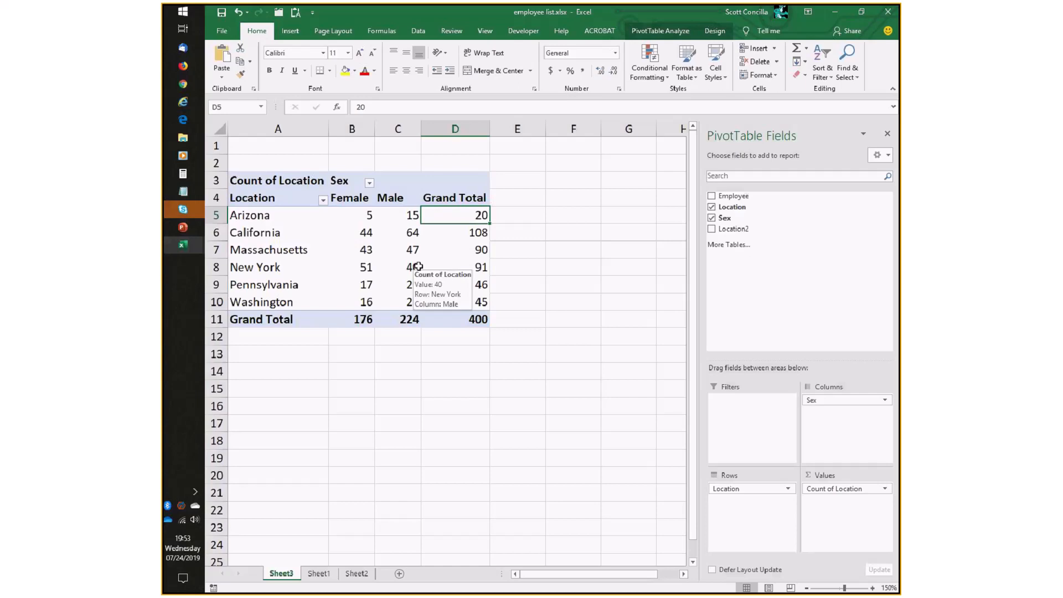
{"action": "left_click", "coordinate": [319, 573]}
{"action": "left_click", "coordinate": [260, 150]}
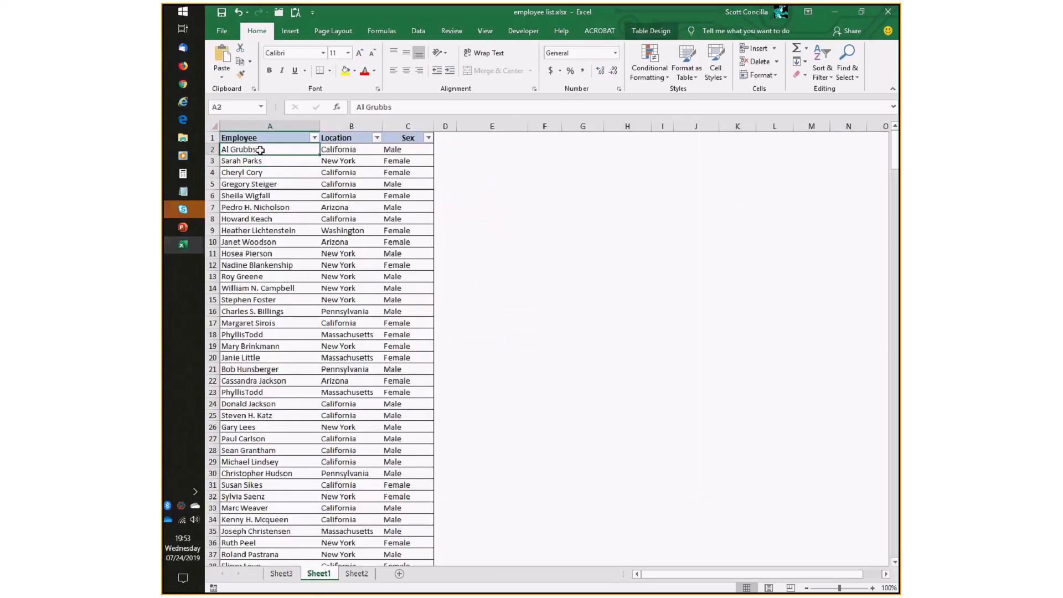
{"action": "left_click", "coordinate": [282, 573]}
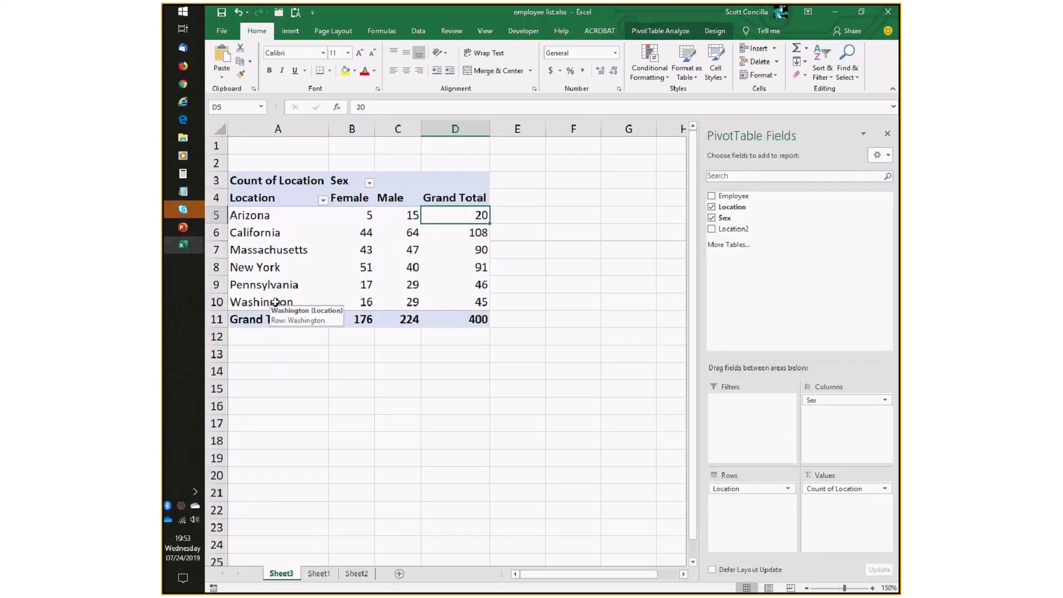
{"action": "left_click", "coordinate": [314, 573]}
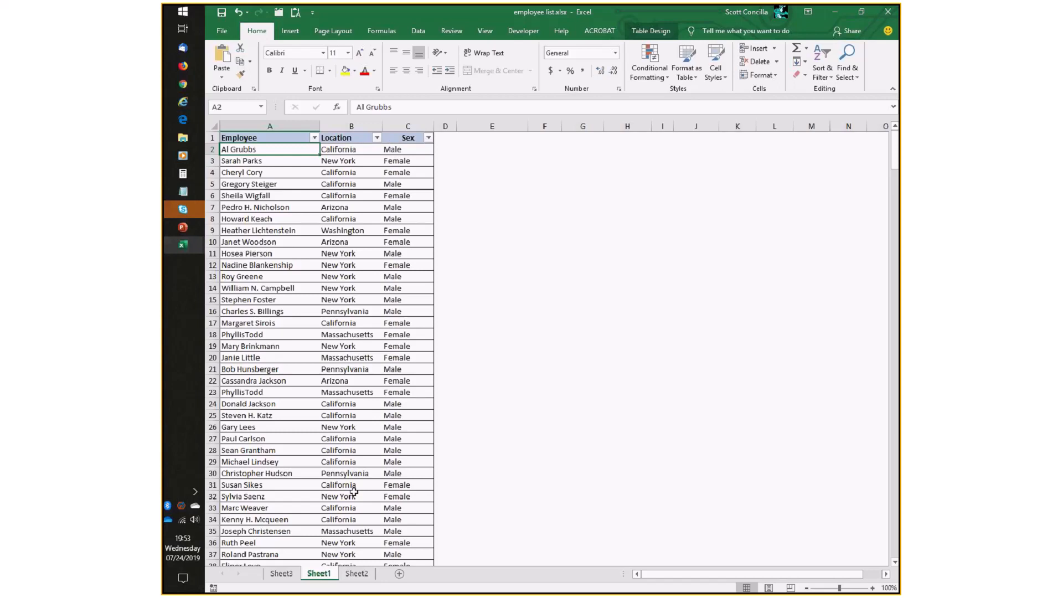
{"action": "key", "text": "ctrl+Page_Up"}
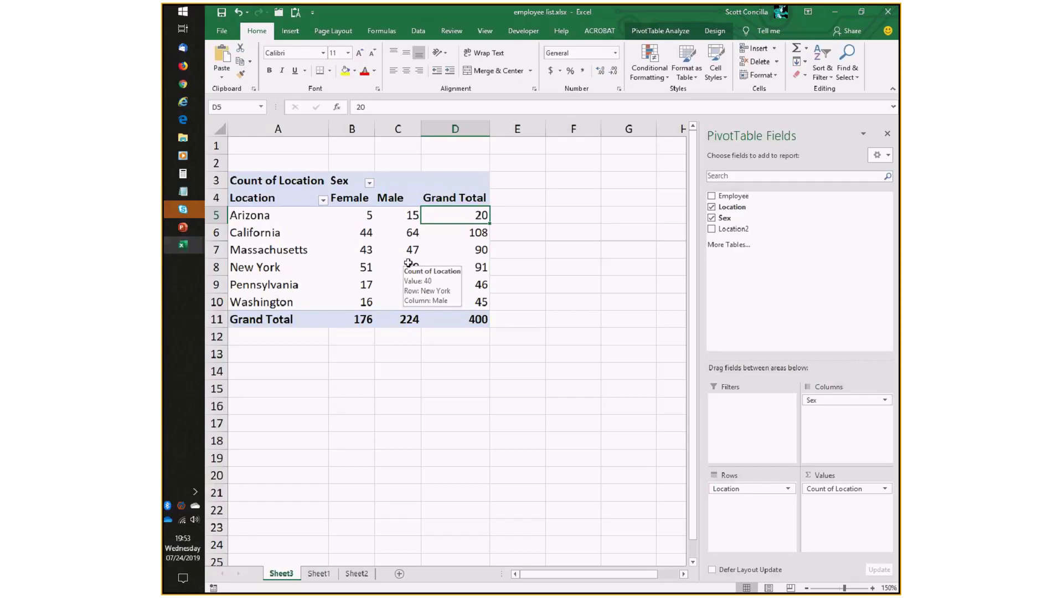
{"action": "left_click", "coordinate": [198, 228]}
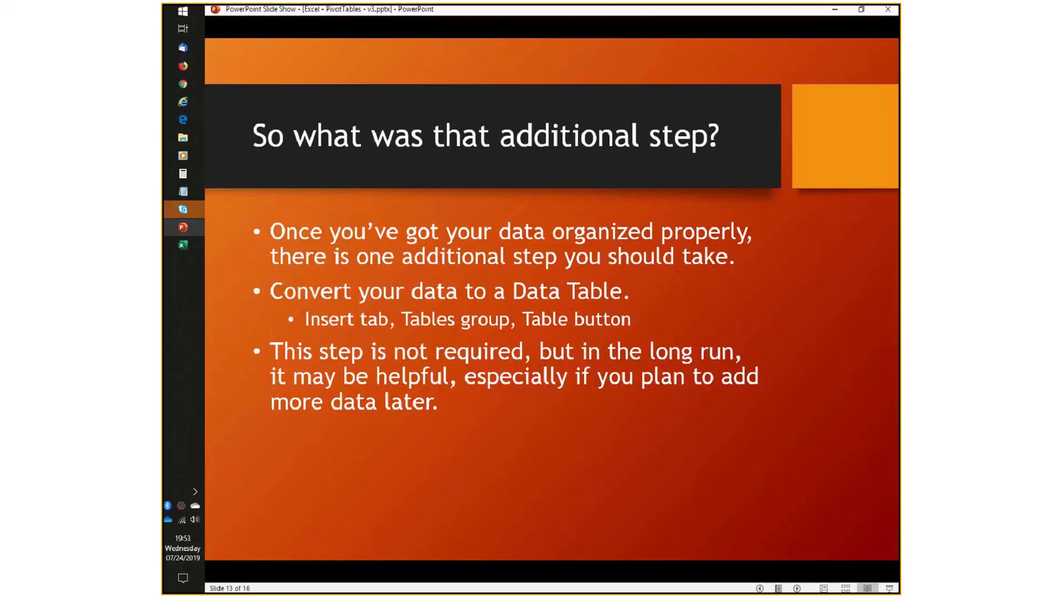
{"action": "left_click", "coordinate": [430, 356]}
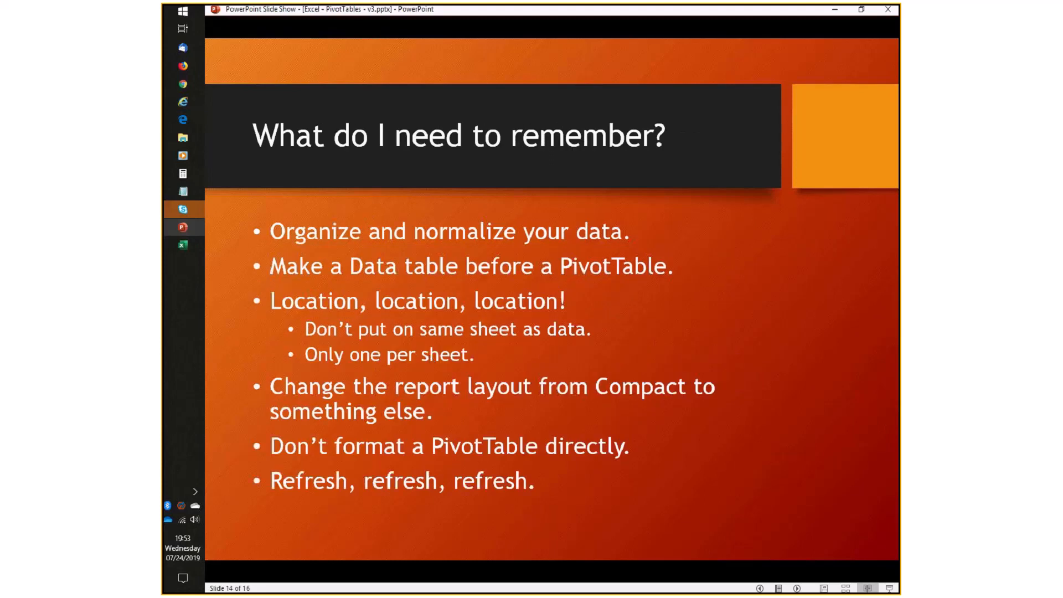